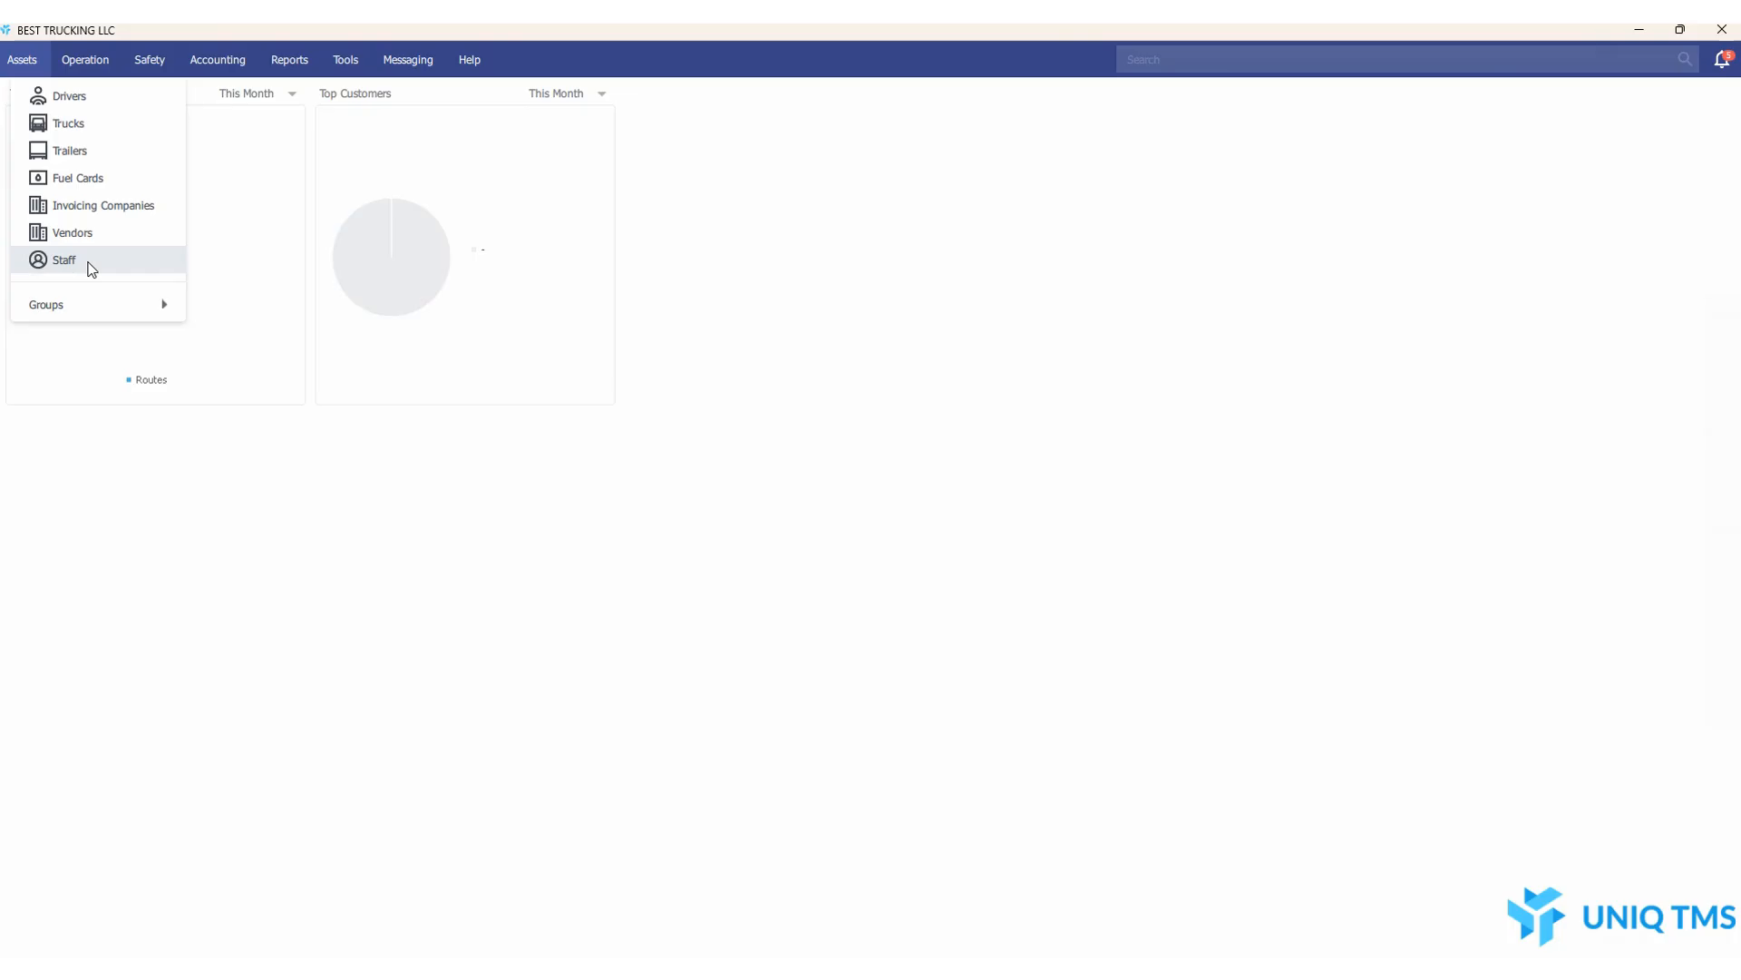
- Open the staff list and bring up the record of the last coordinator listed
left_click(100, 260)
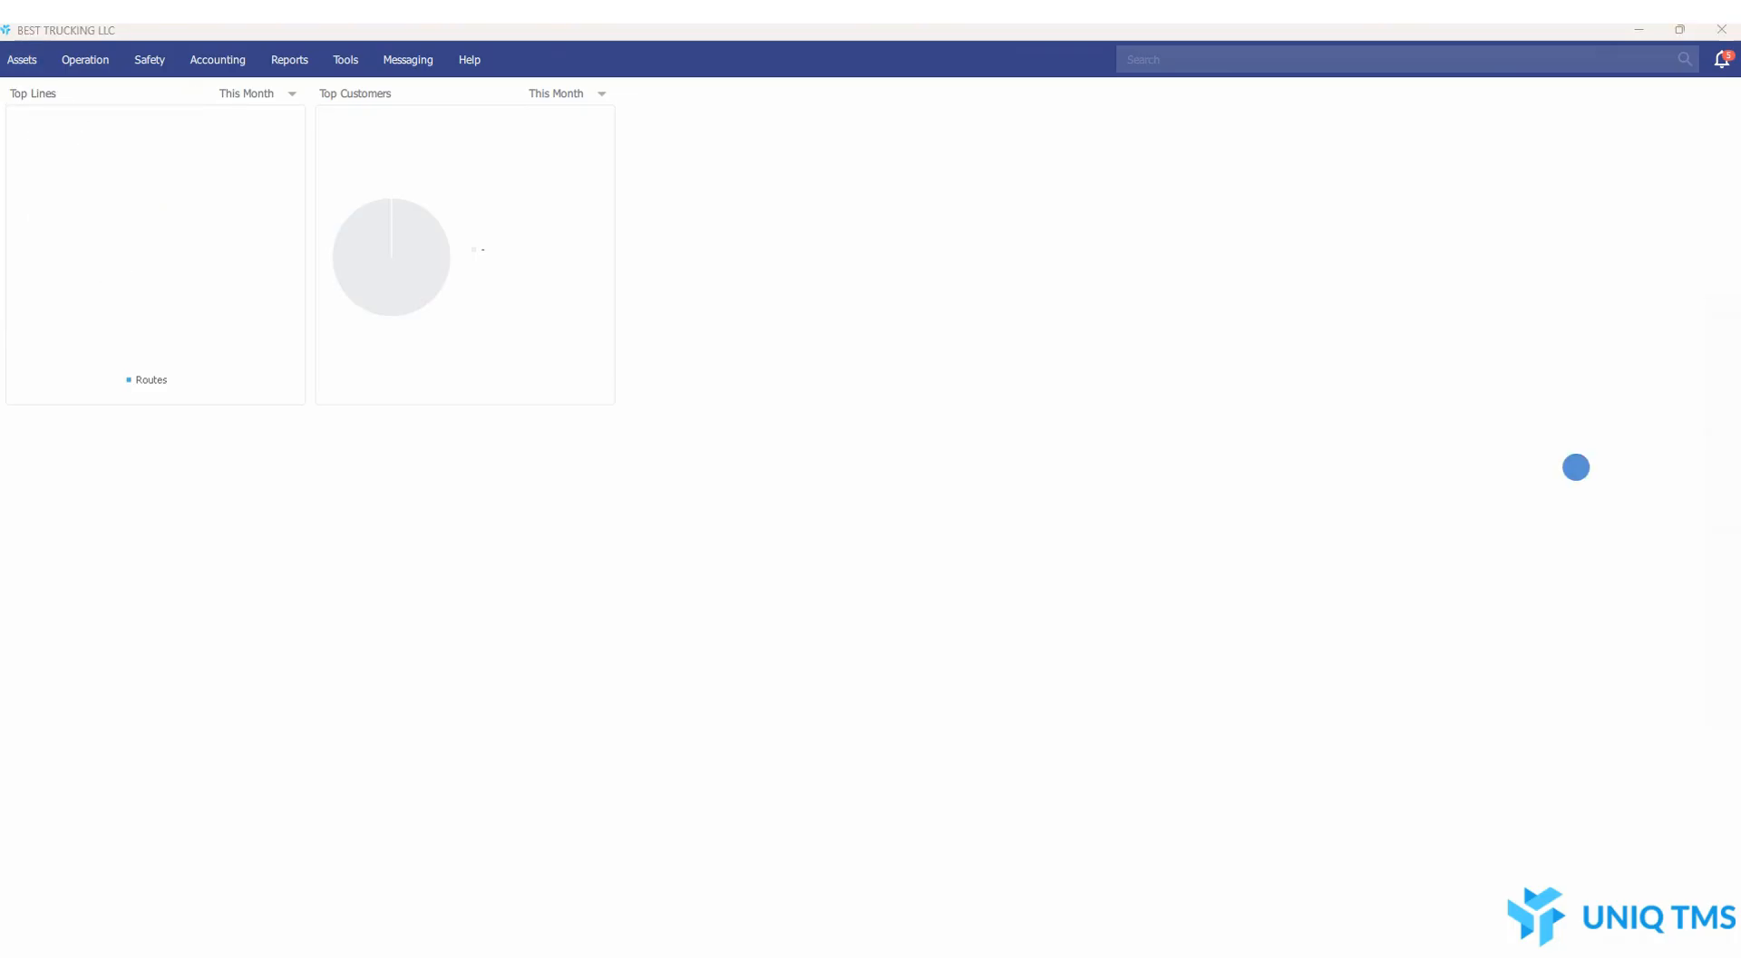
left_click_drag(564, 437, 1043, 3)
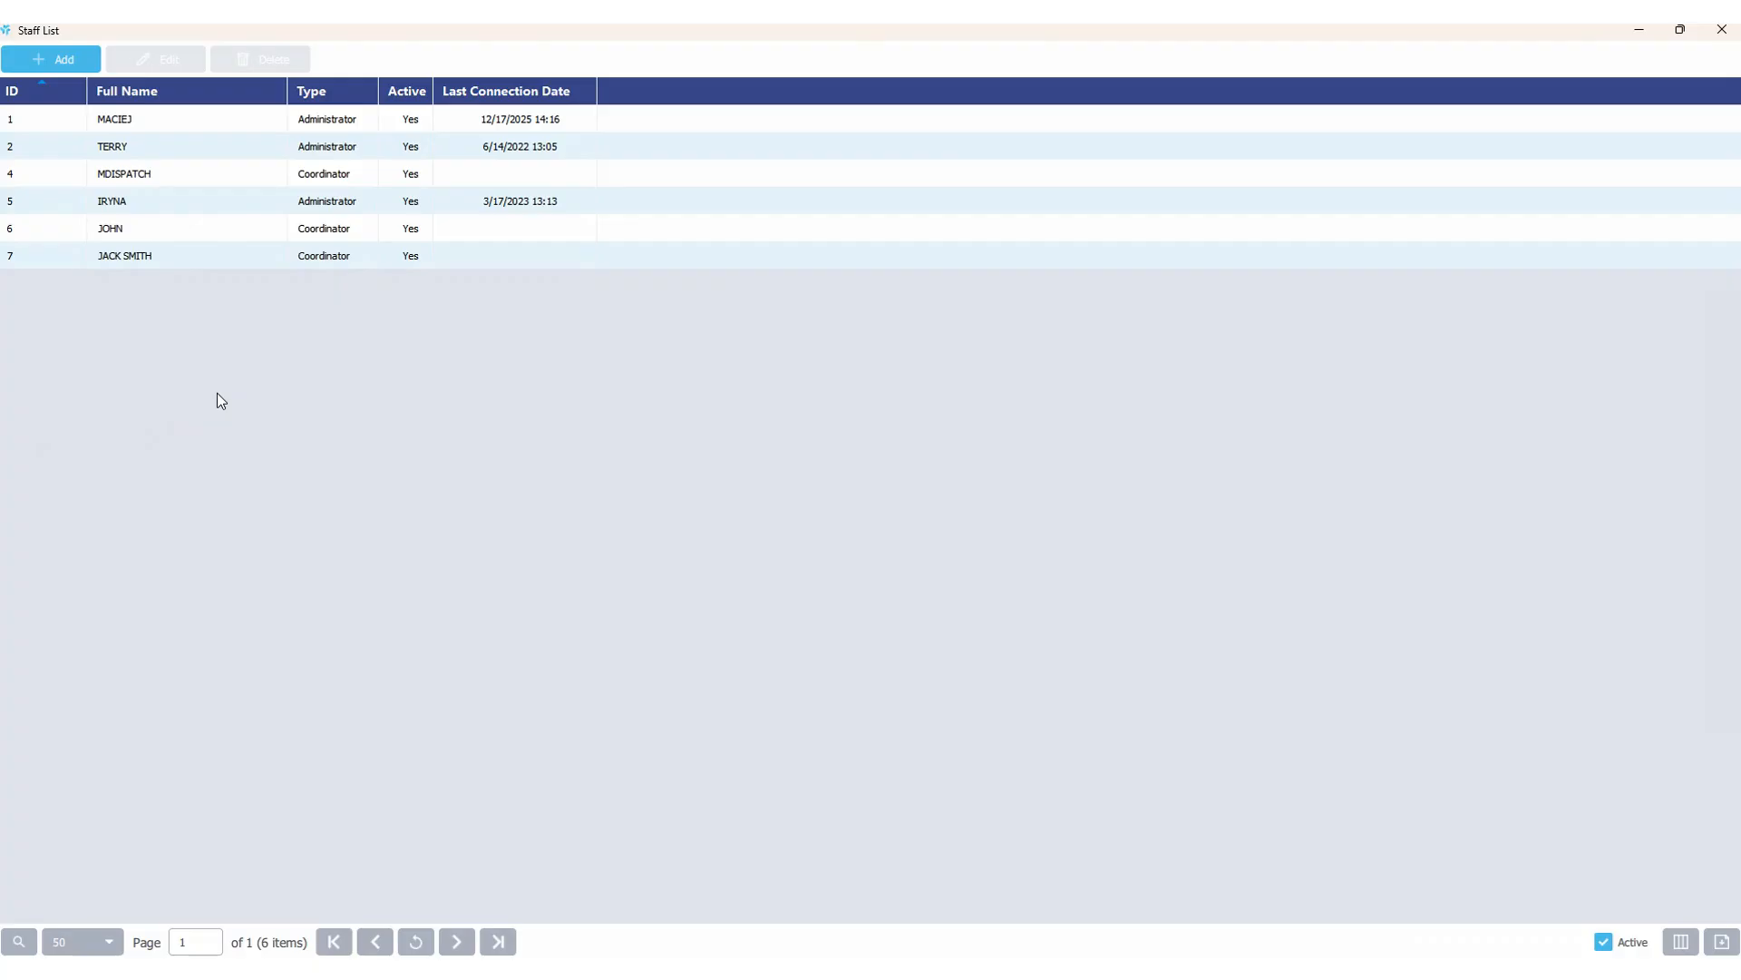
left_click(206, 254)
double_click(208, 259)
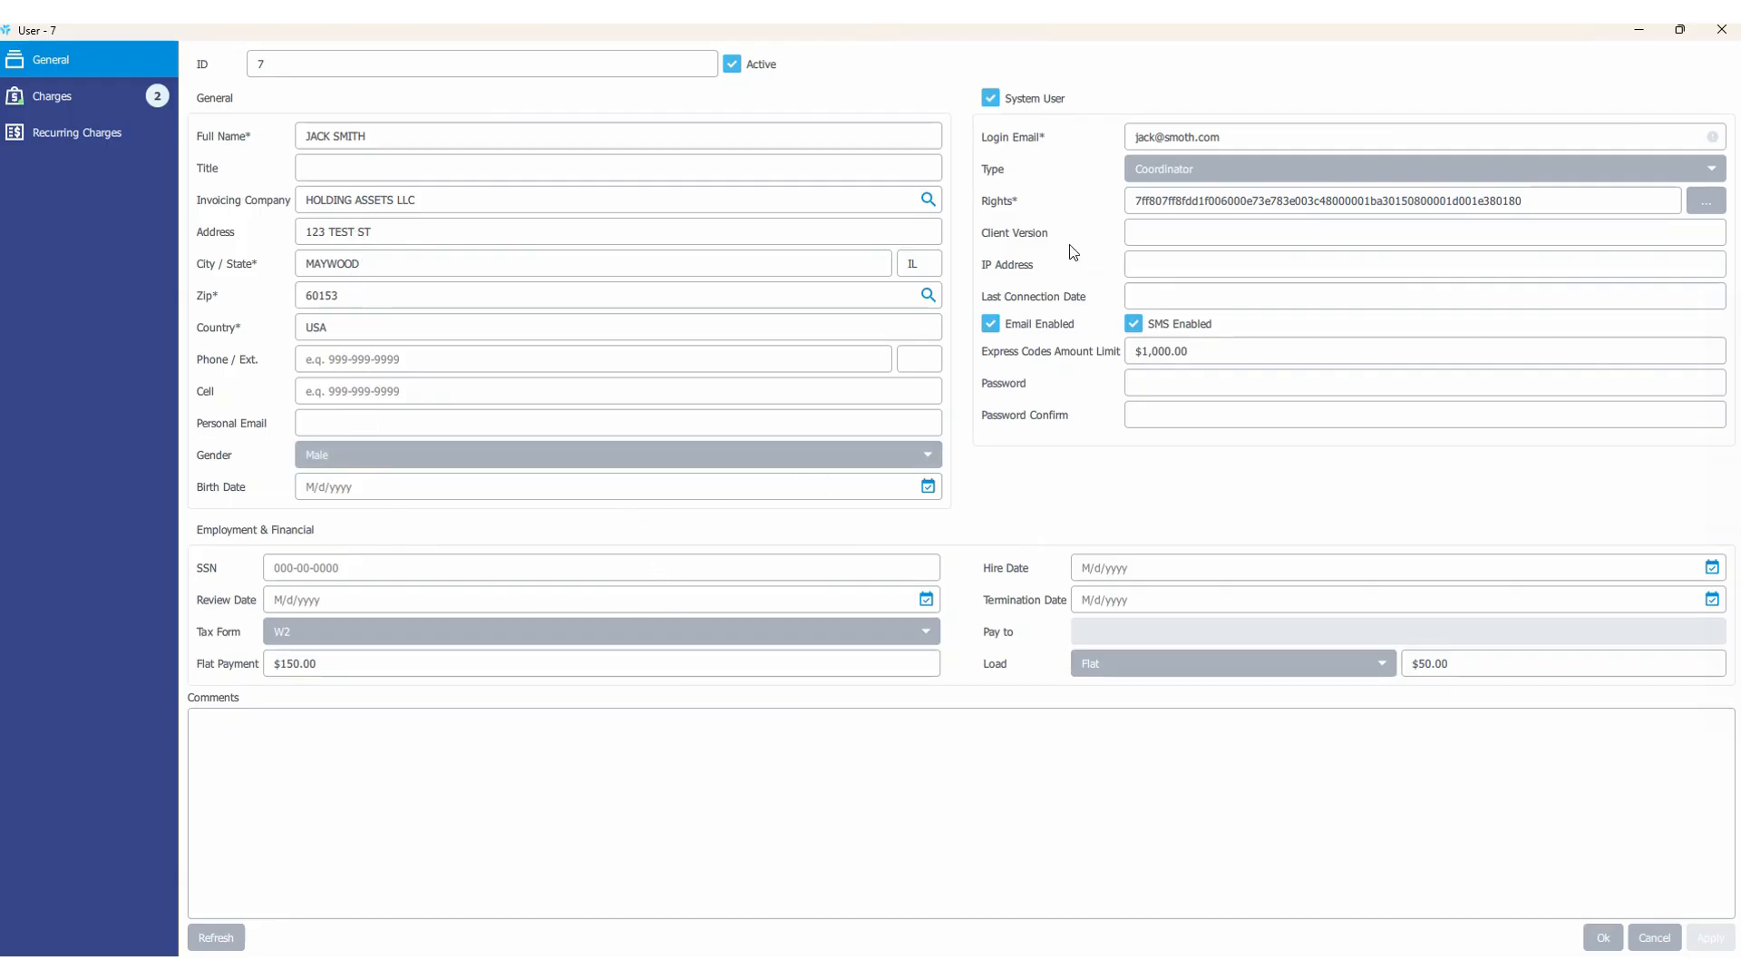
- Toggle the System User option off and on, and try the 1099 tax form before restoring W2
left_click(990, 97)
left_click(991, 98)
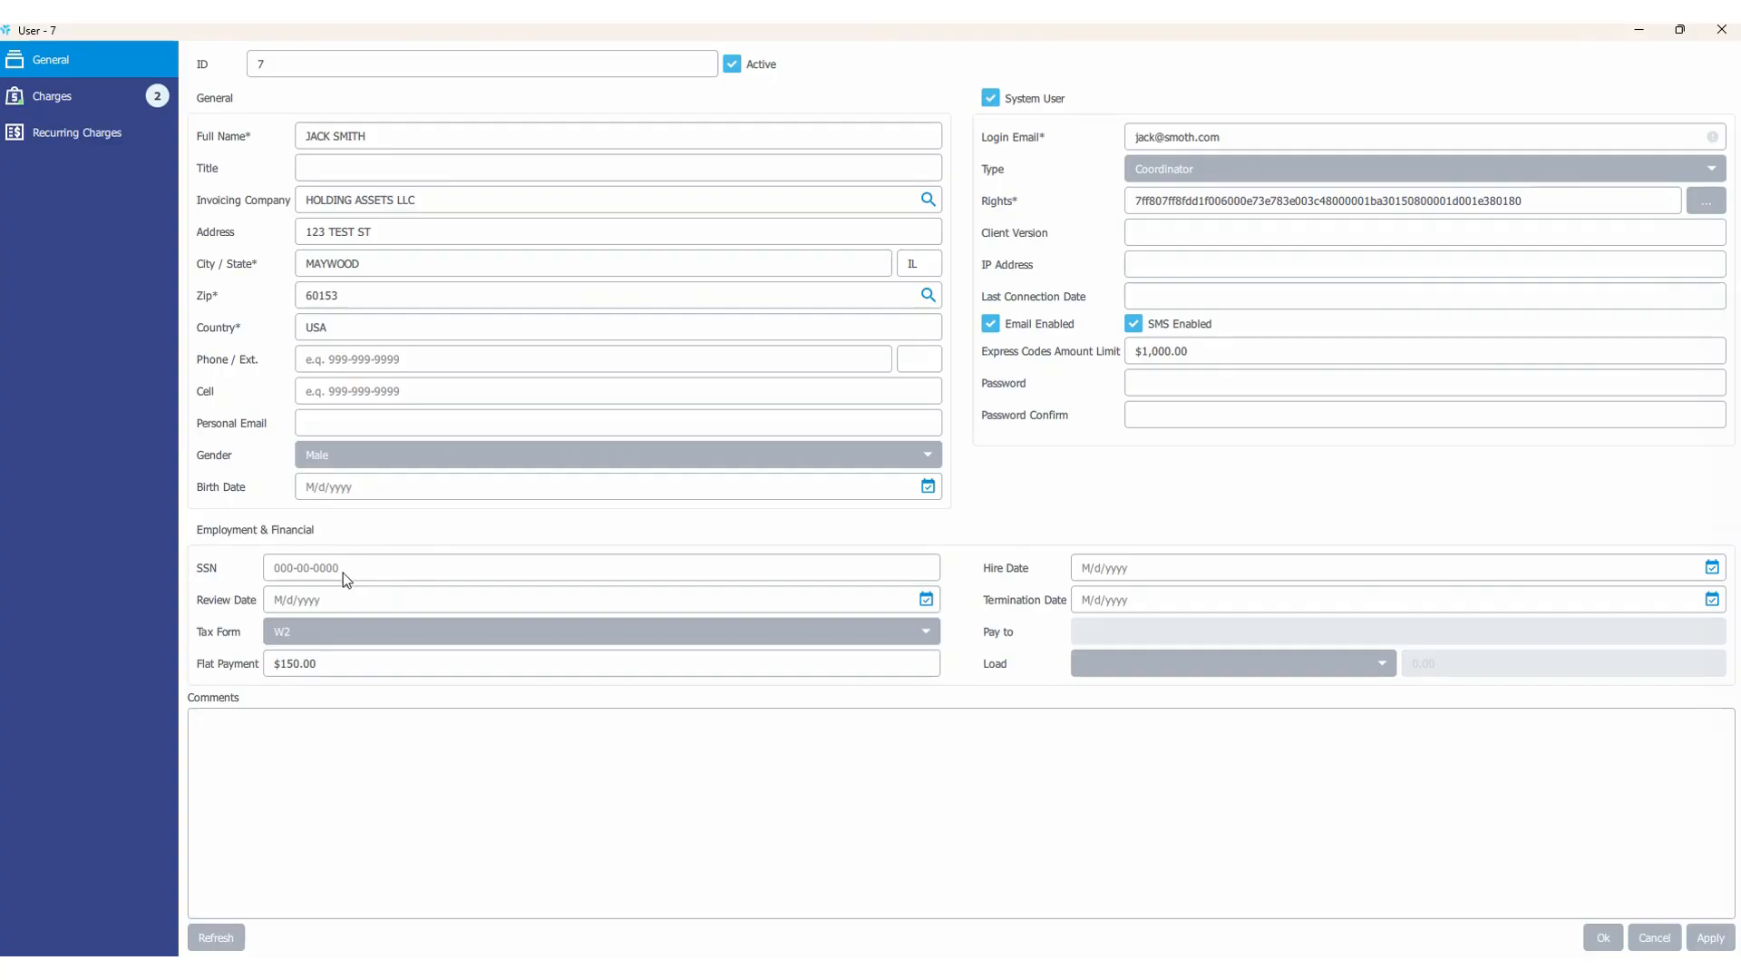
left_click(840, 633)
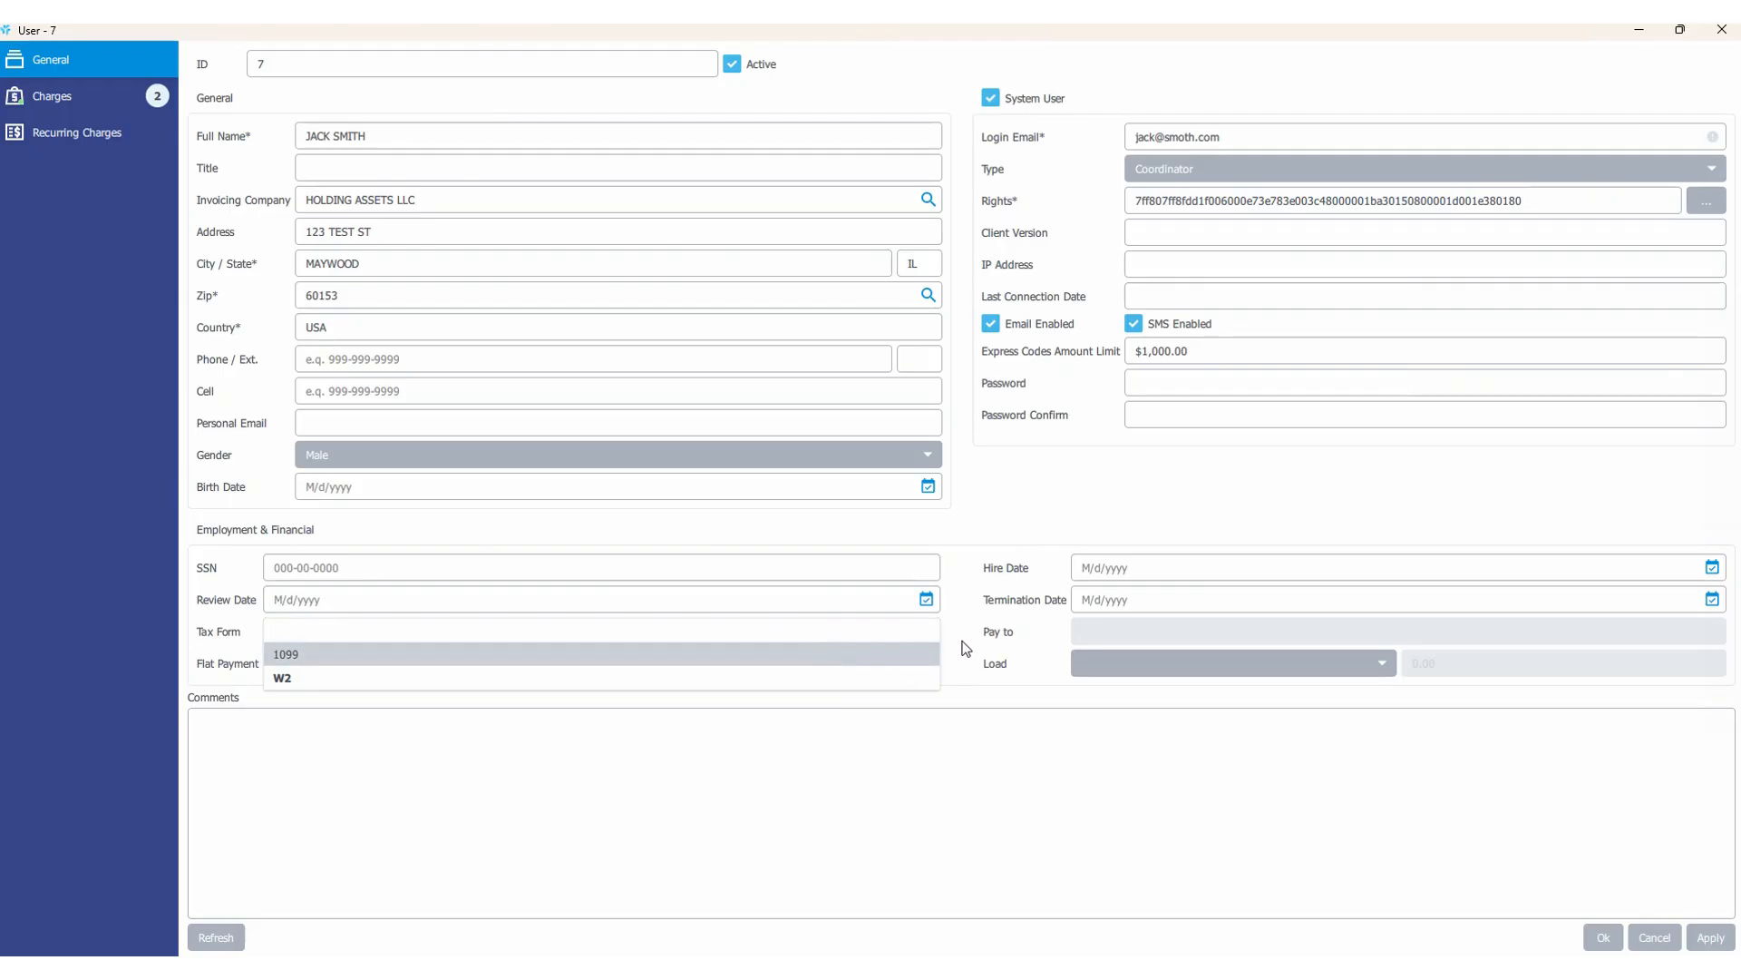
left_click(918, 661)
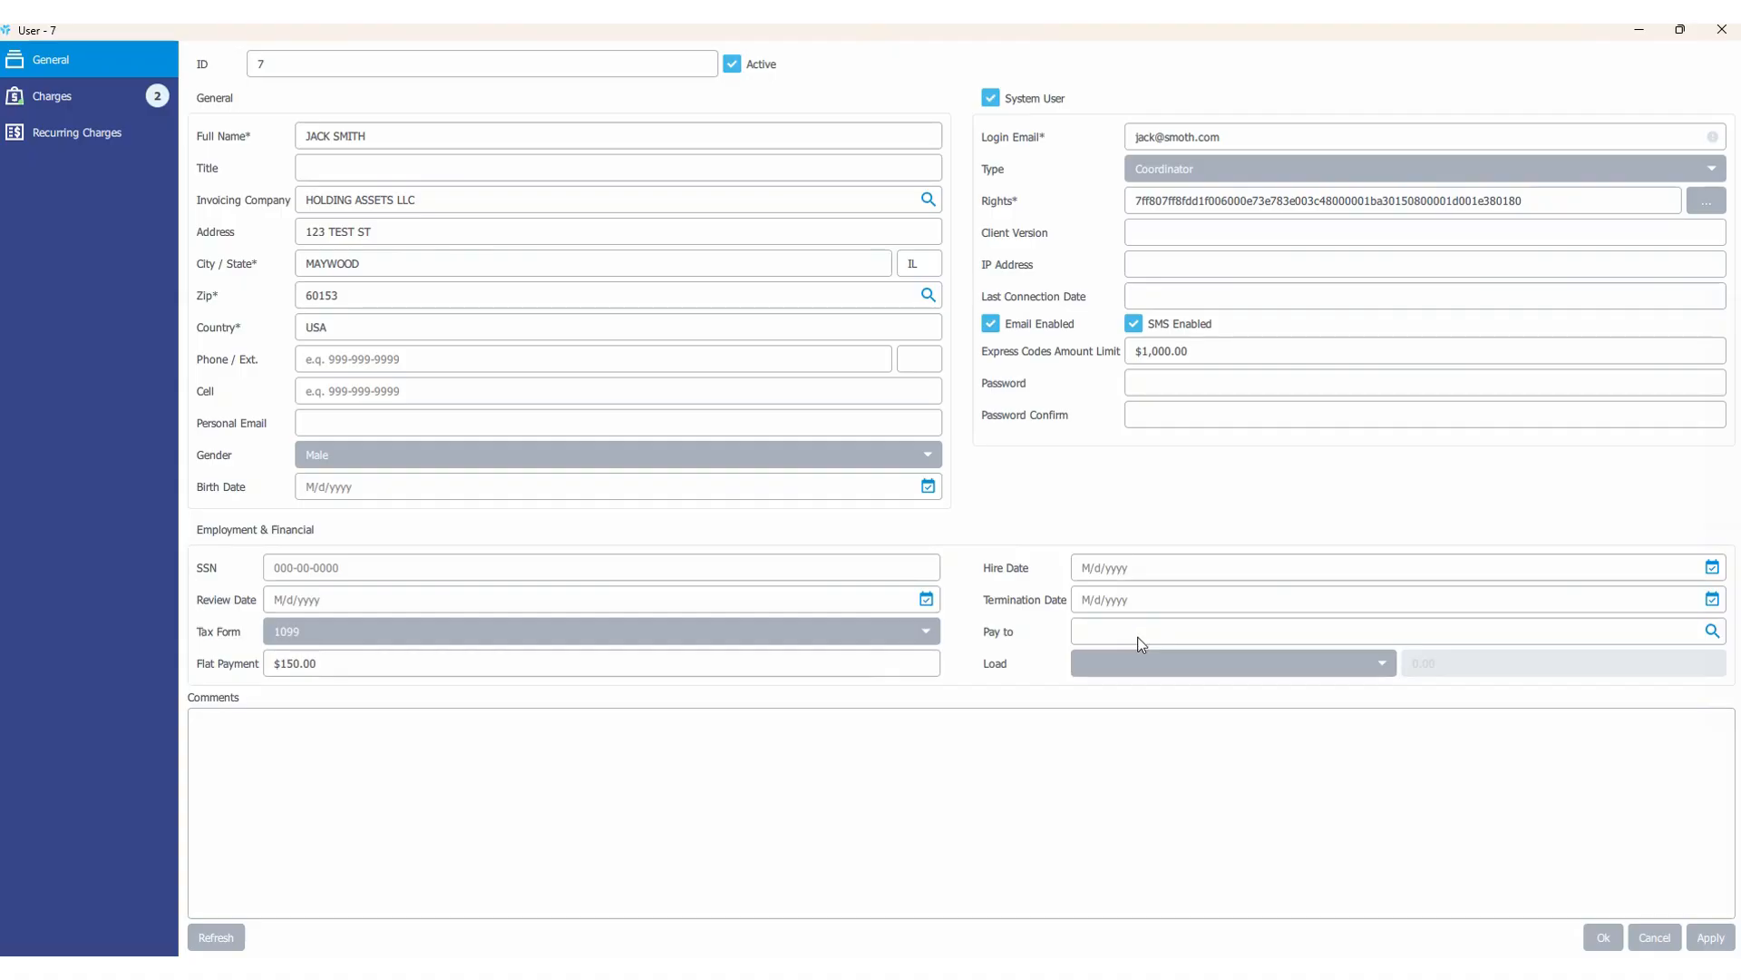
left_click(328, 636)
left_click(338, 675)
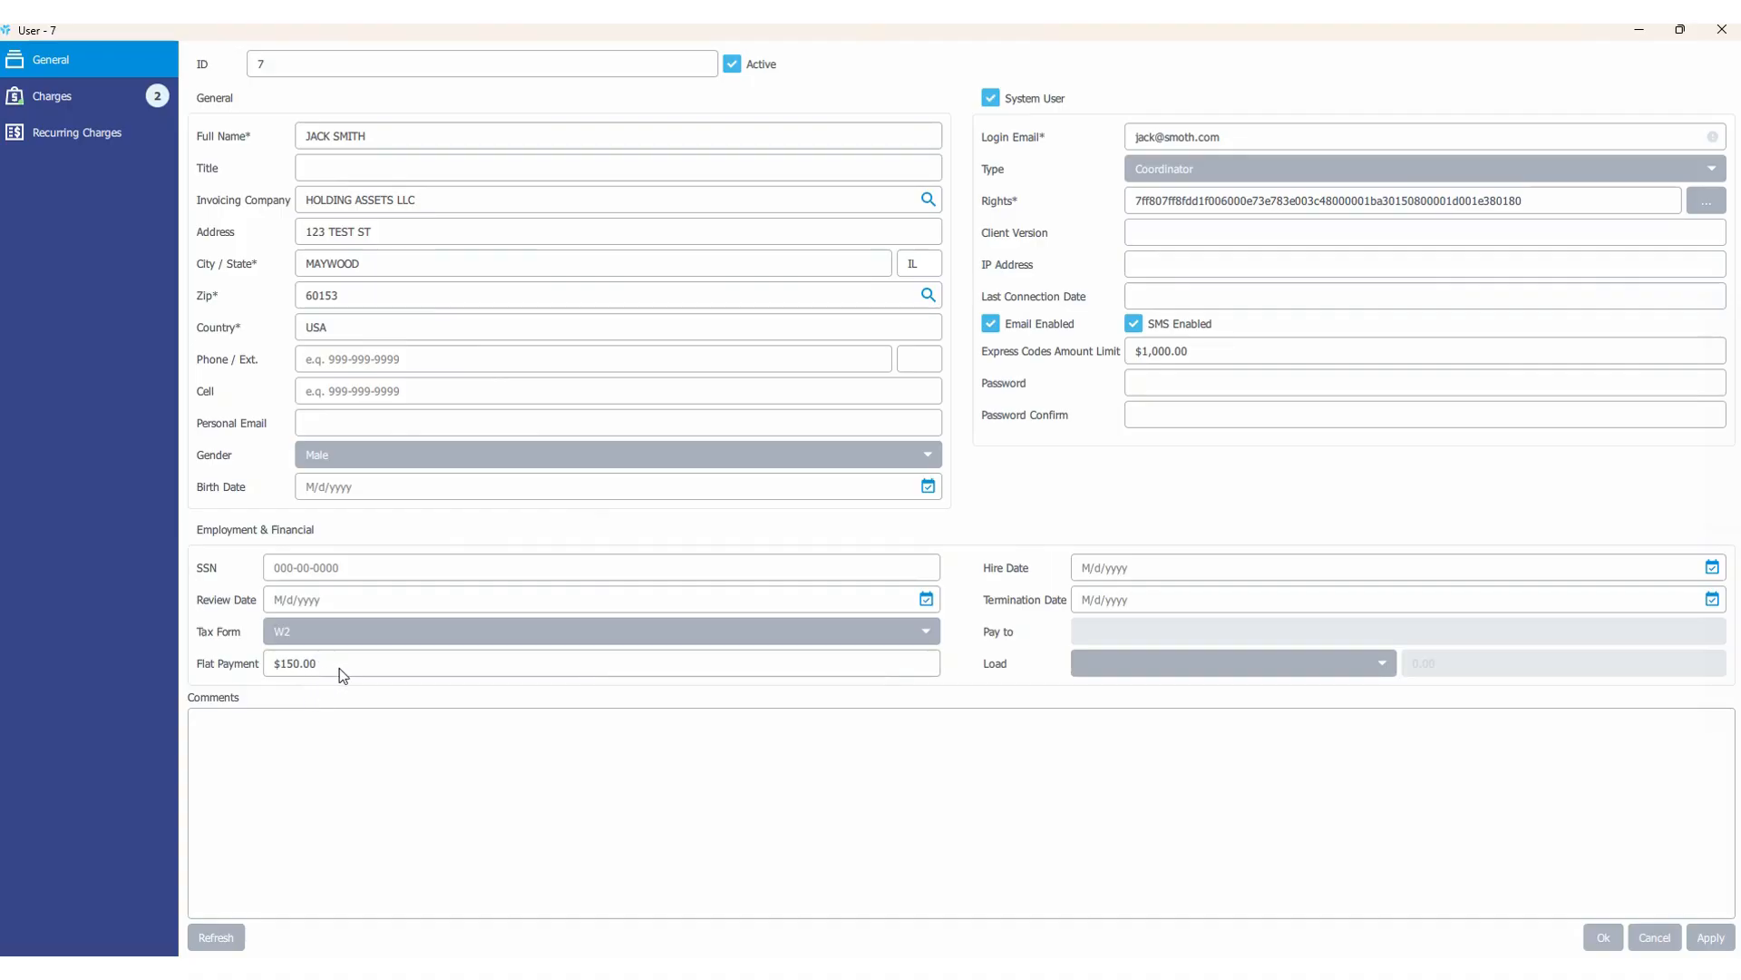
- Try Flat as the coordinator's Load pay type, and finally set it to Margin
left_click(1204, 670)
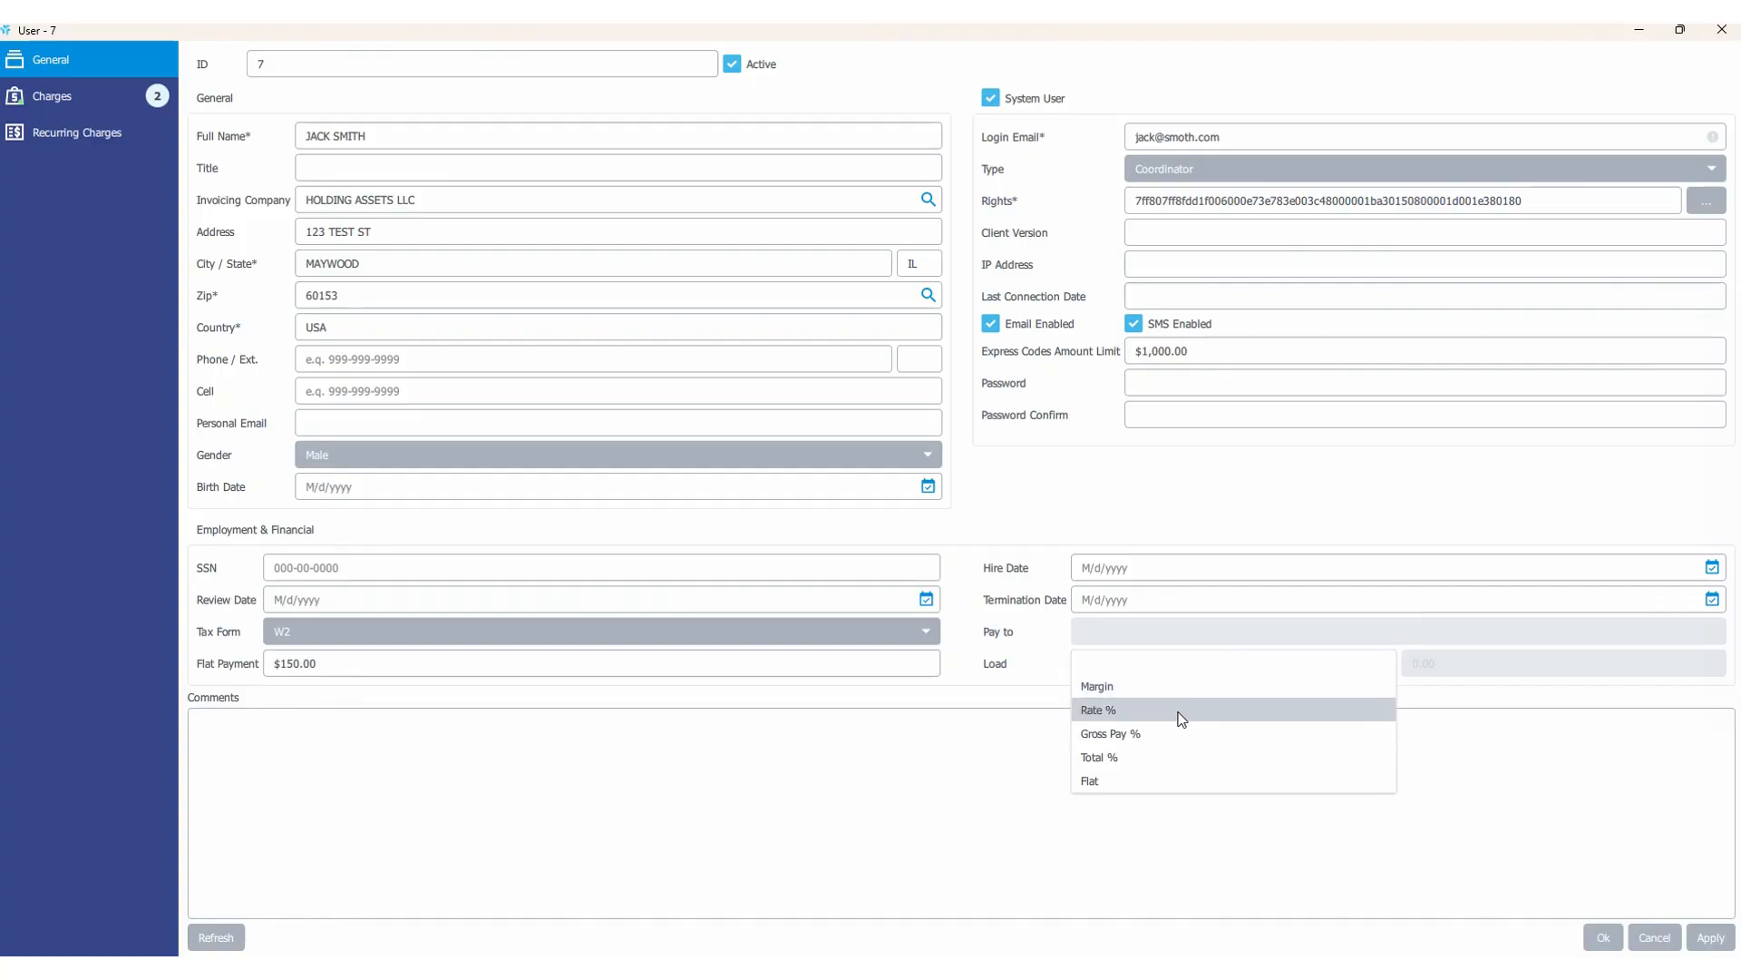
left_click(1138, 782)
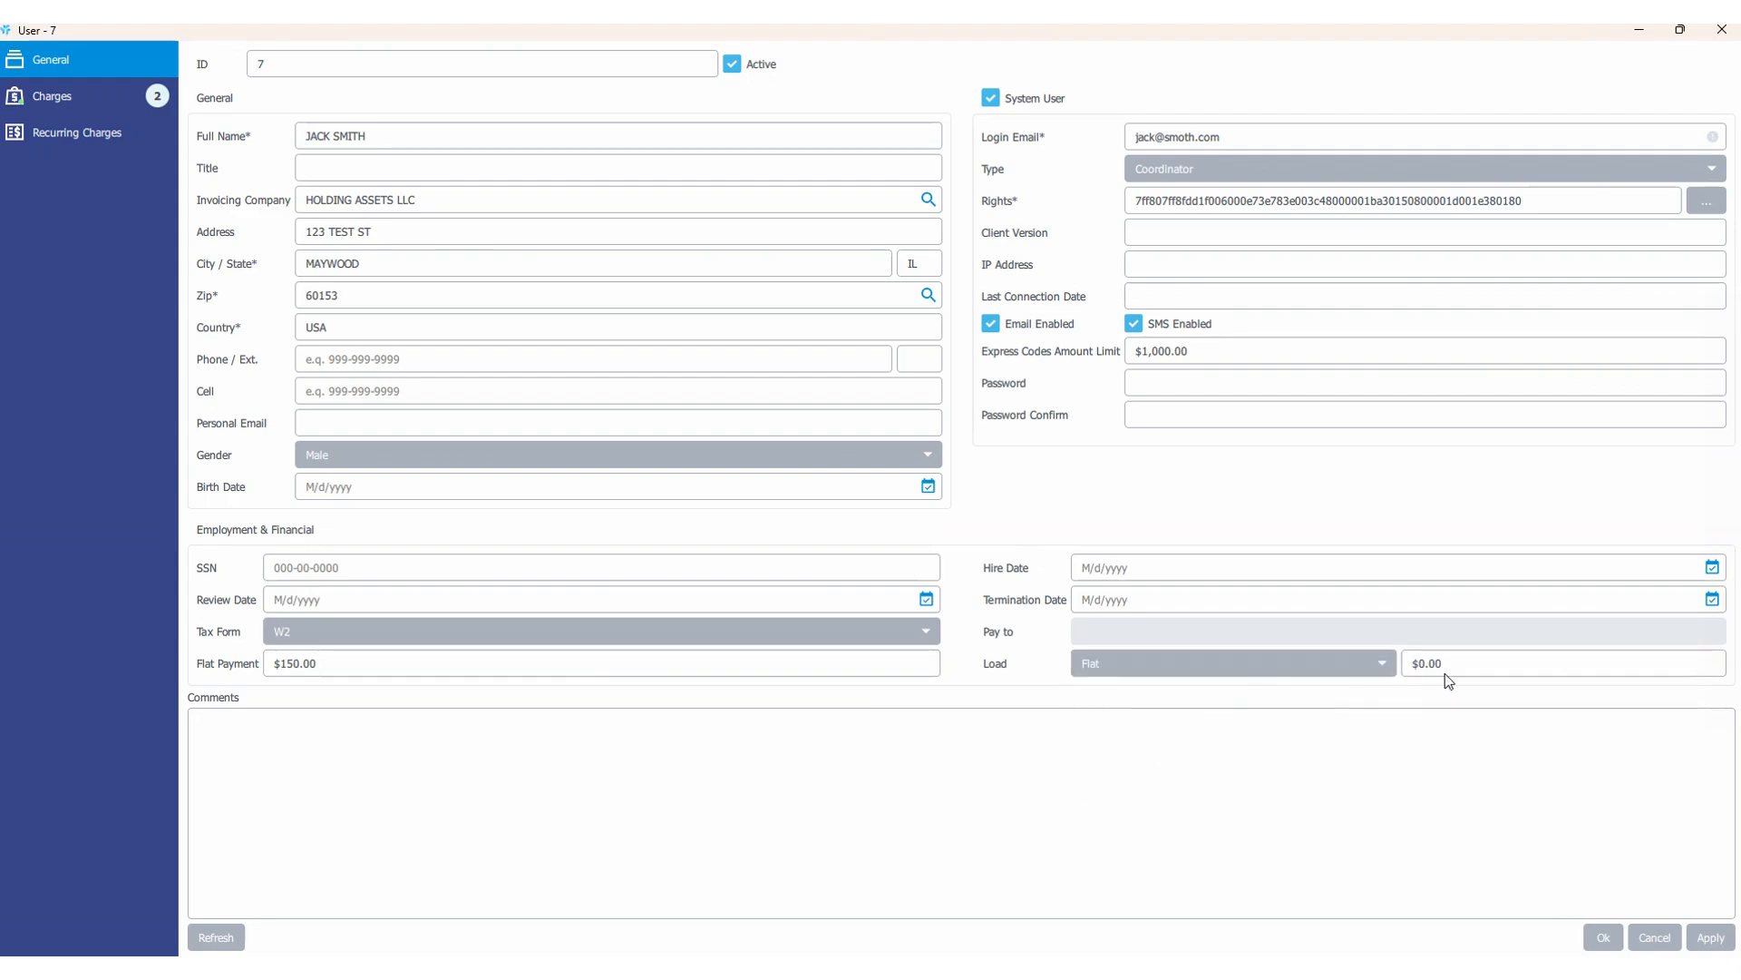
left_click(1335, 675)
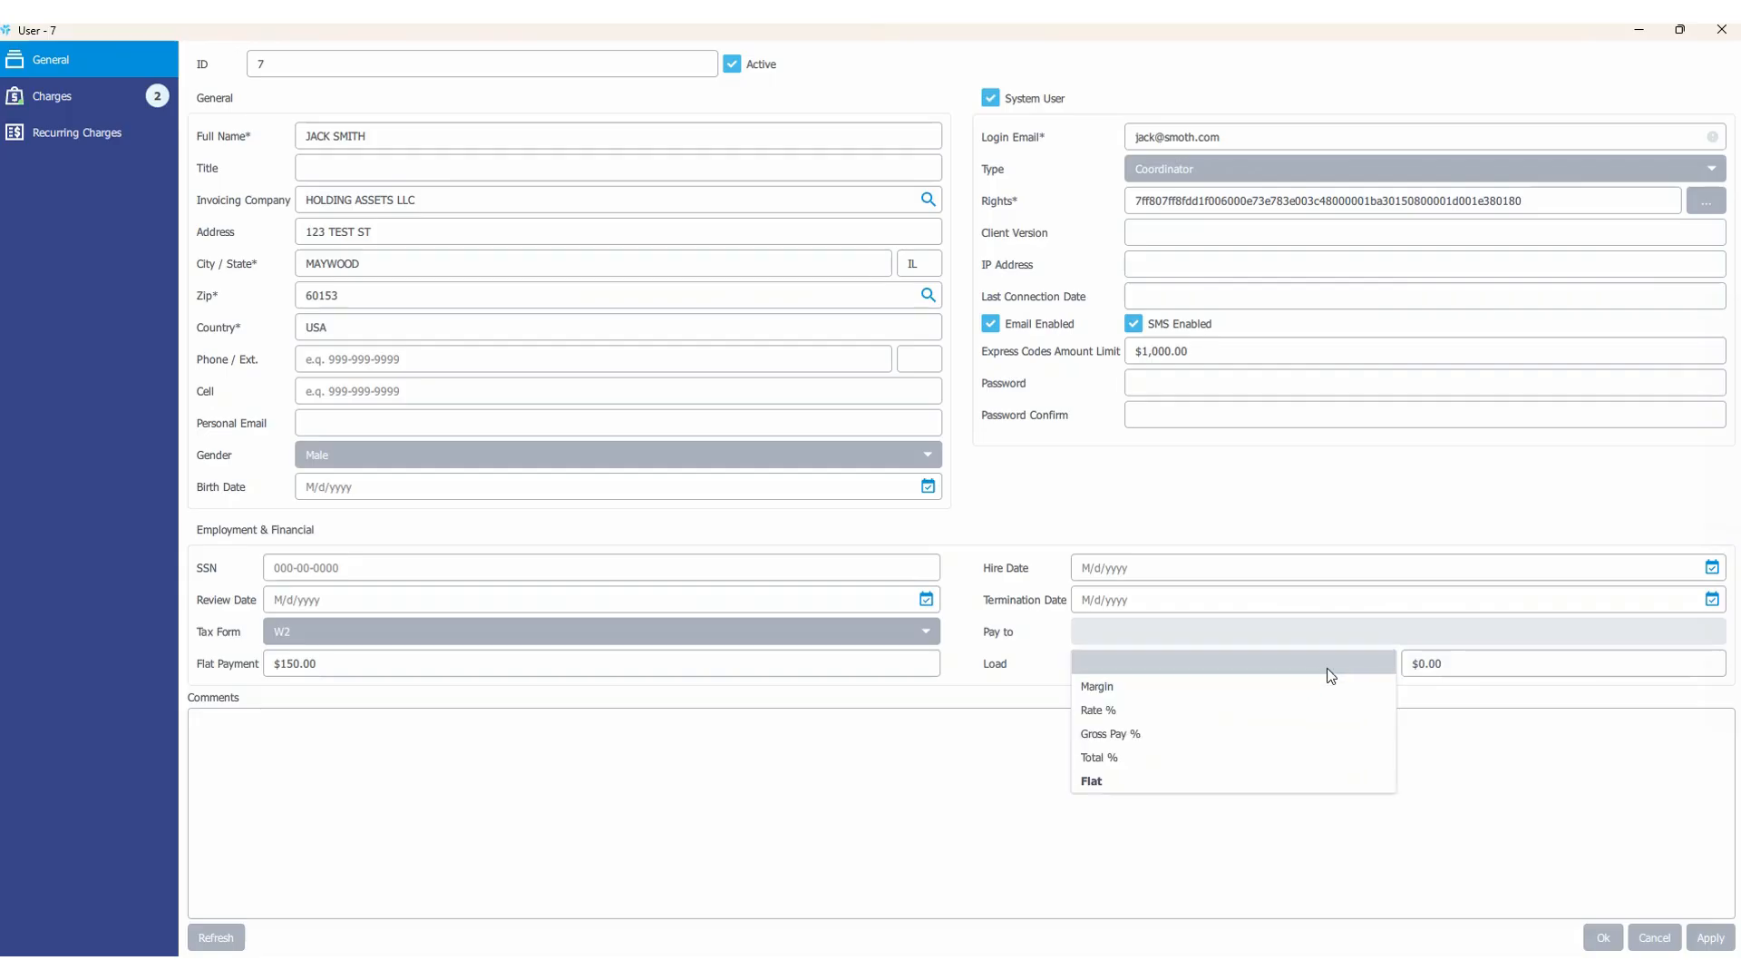
left_click(1307, 690)
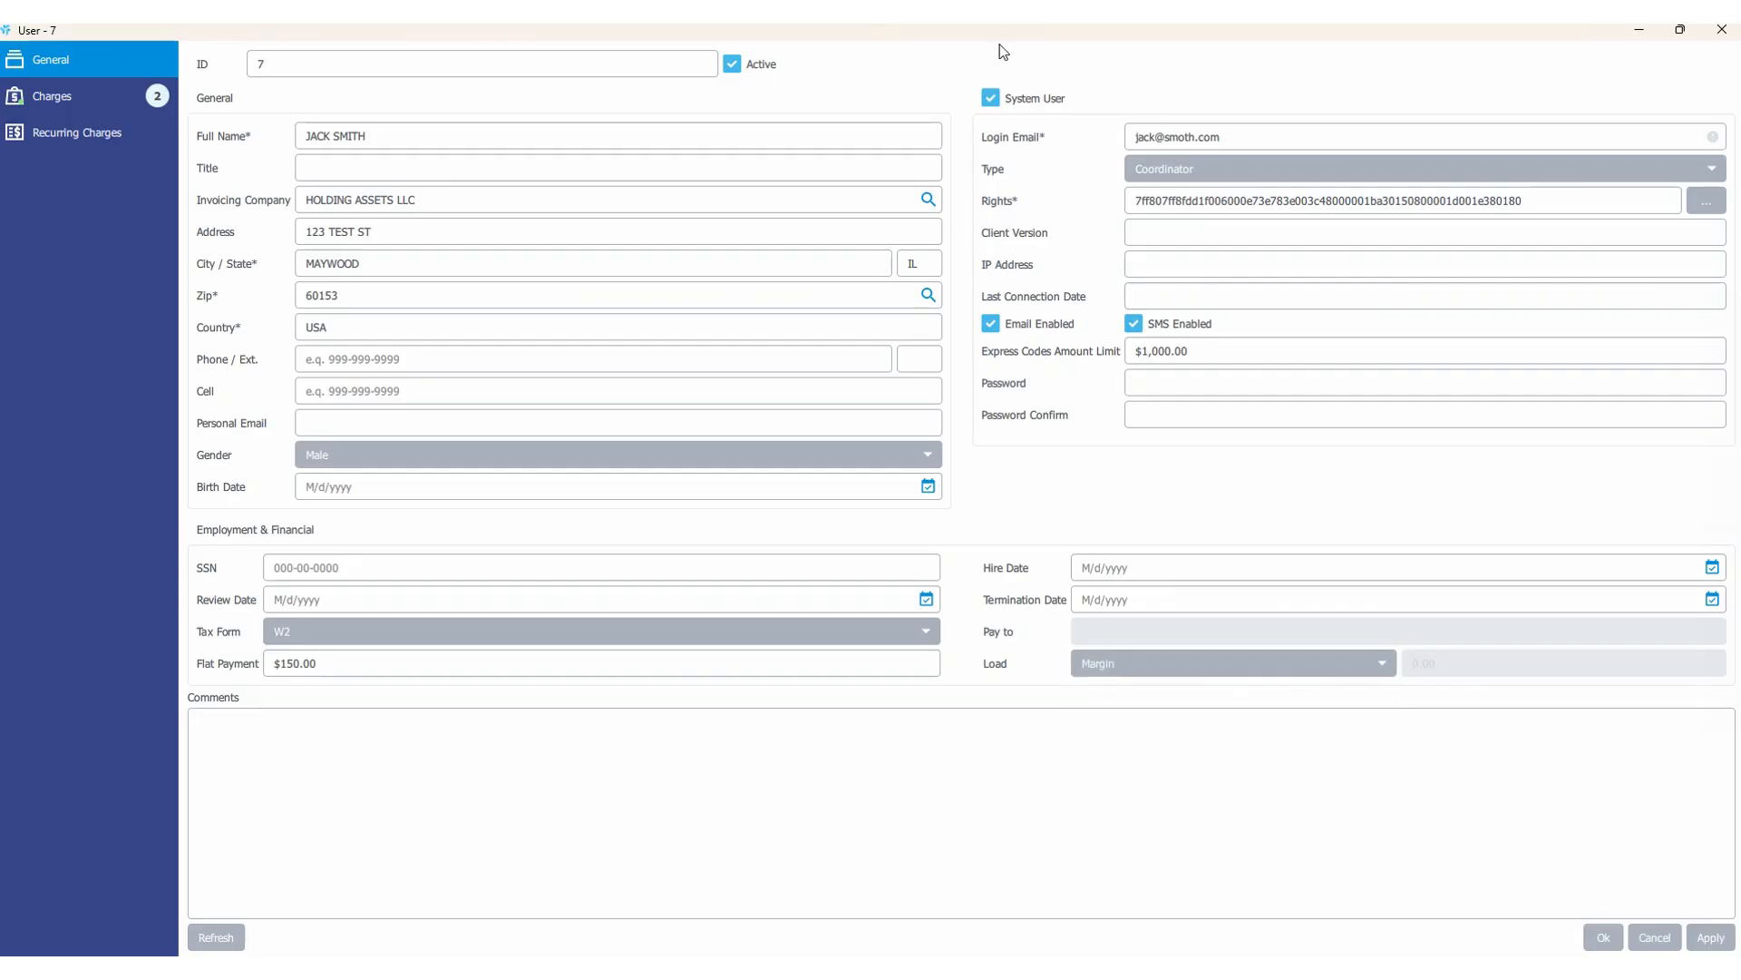
- Open the QuickBooks settings in the company preferences and bring up the HOLDING ASSETS LLC configuration
left_click_drag(998, 37, 943, 168)
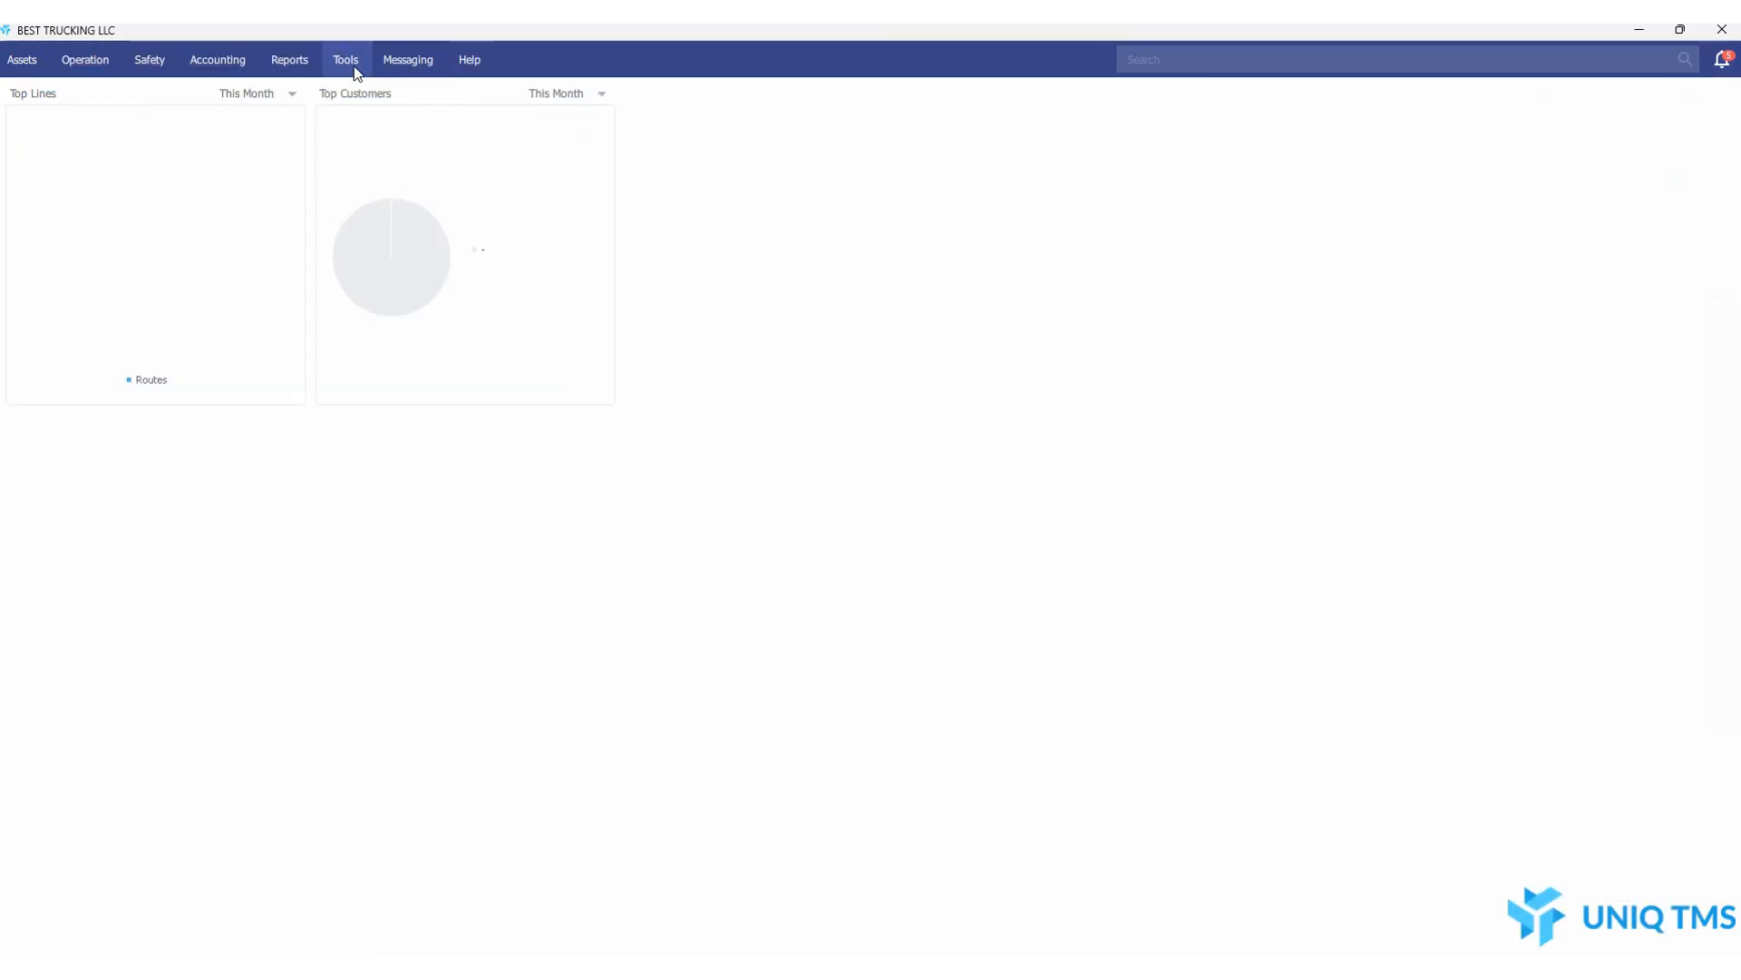
left_click(345, 60)
left_click(401, 98)
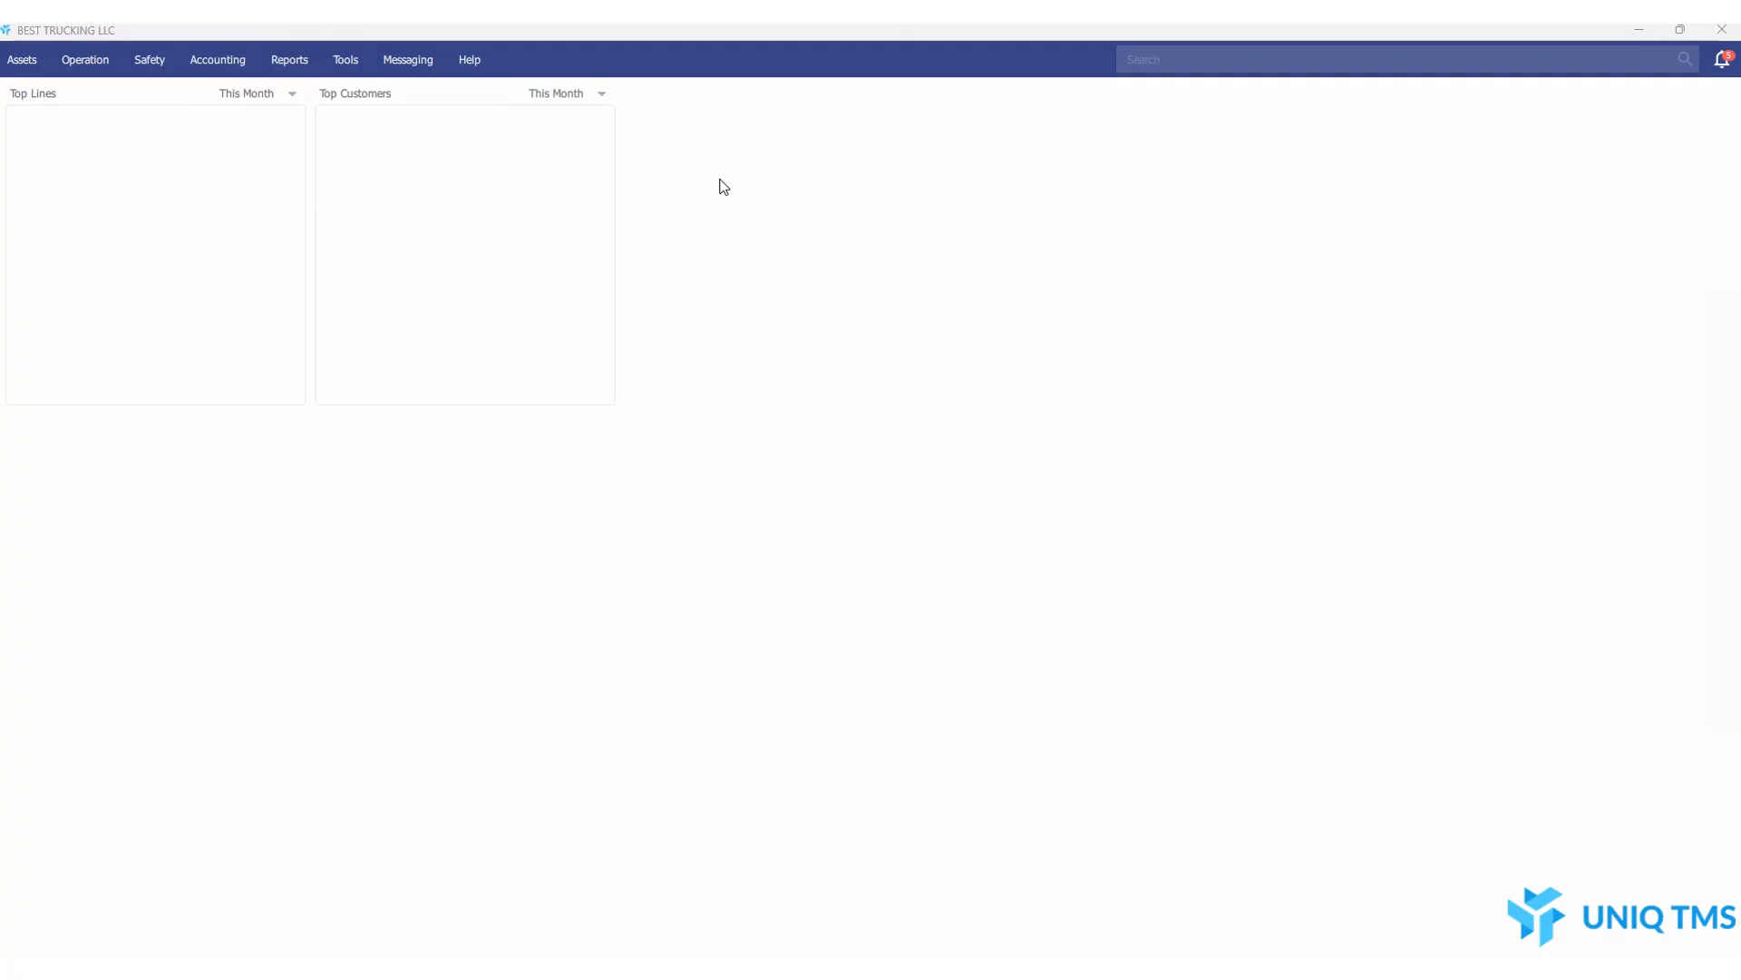
left_click_drag(743, 376, 863, 163)
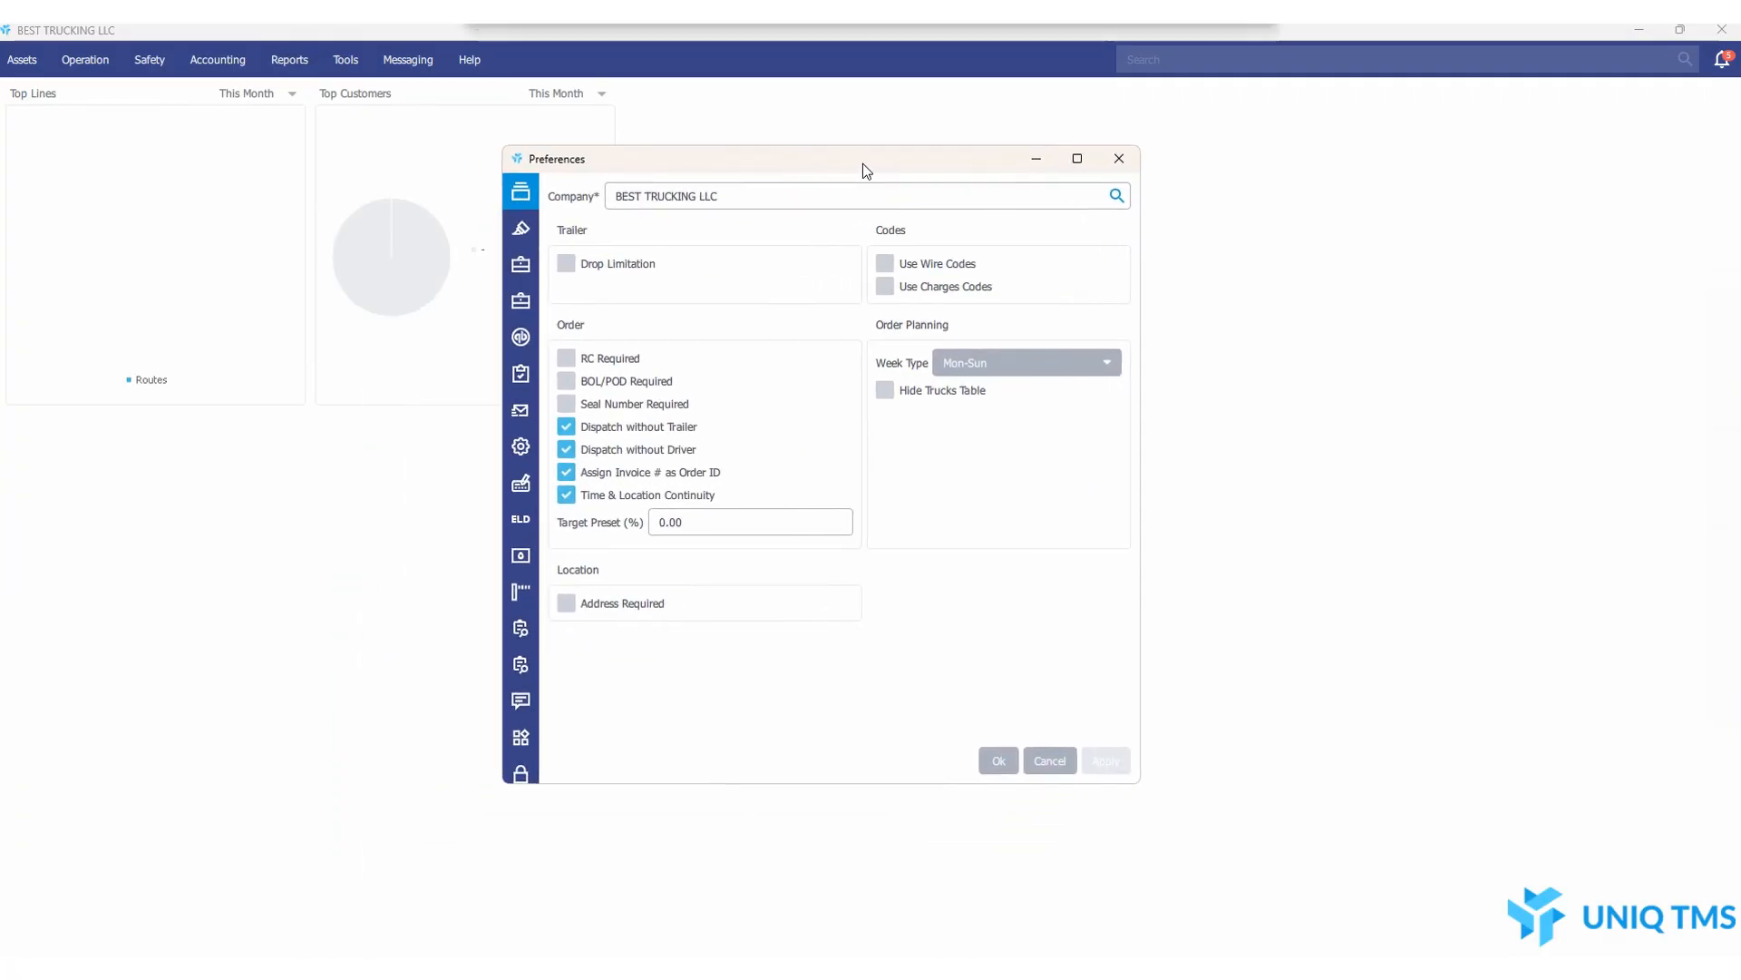
left_click(1077, 159)
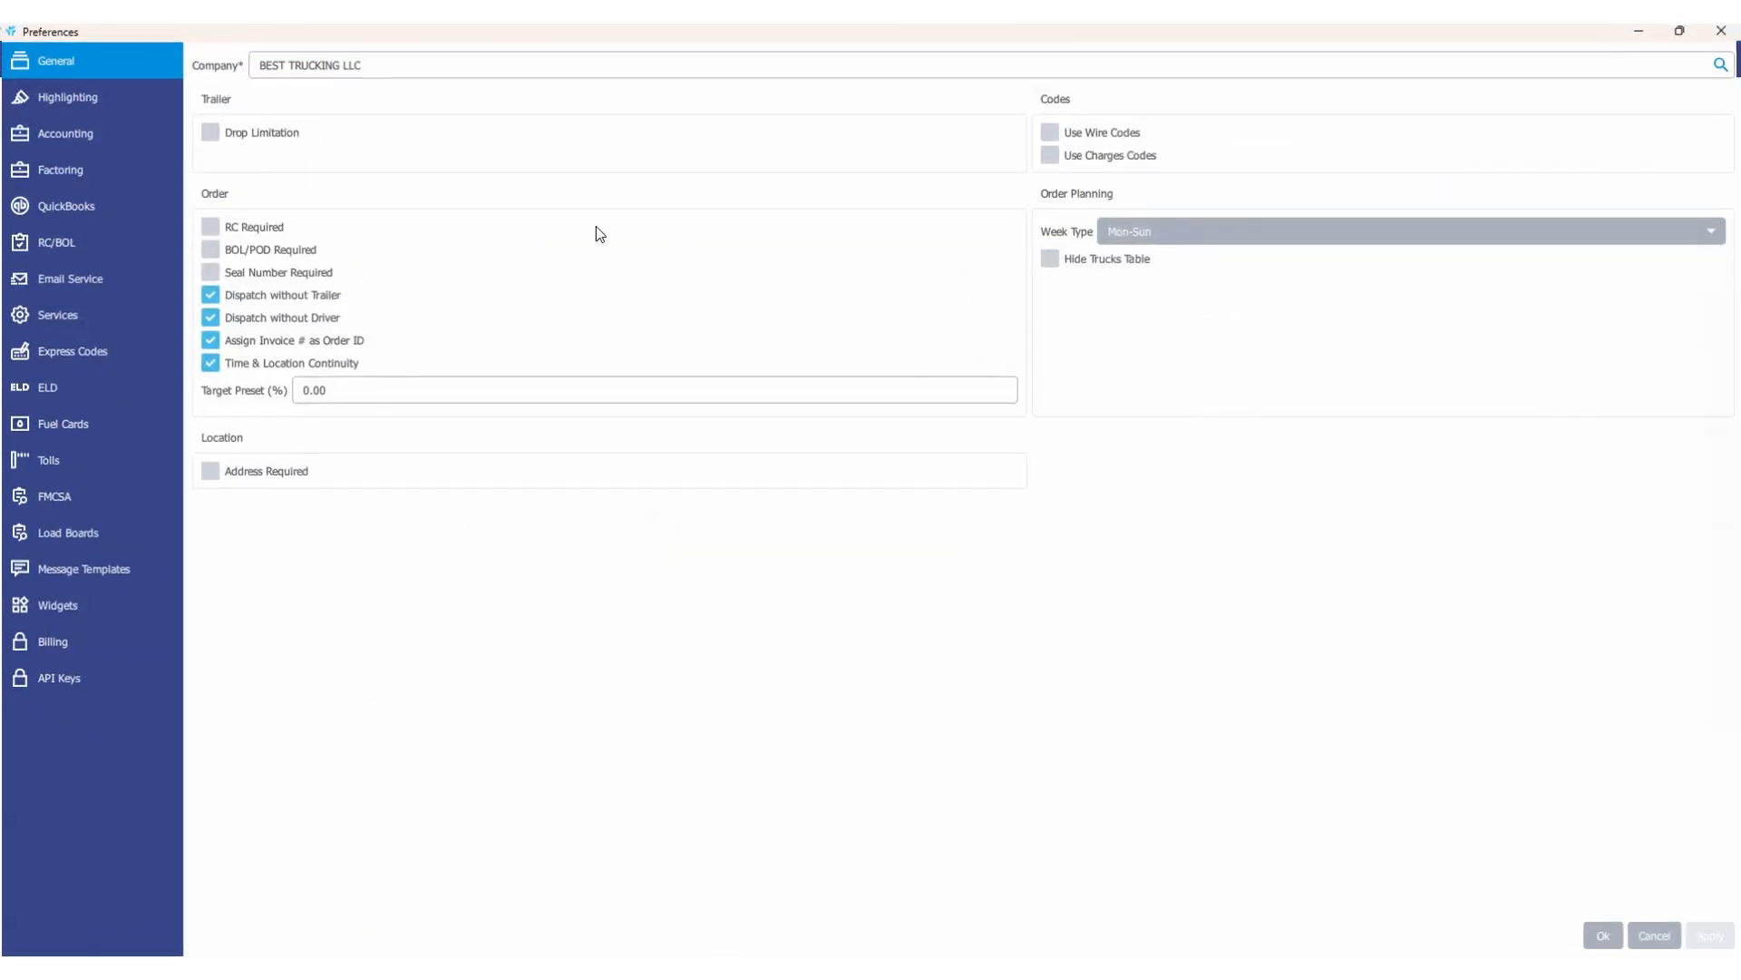
left_click(100, 200)
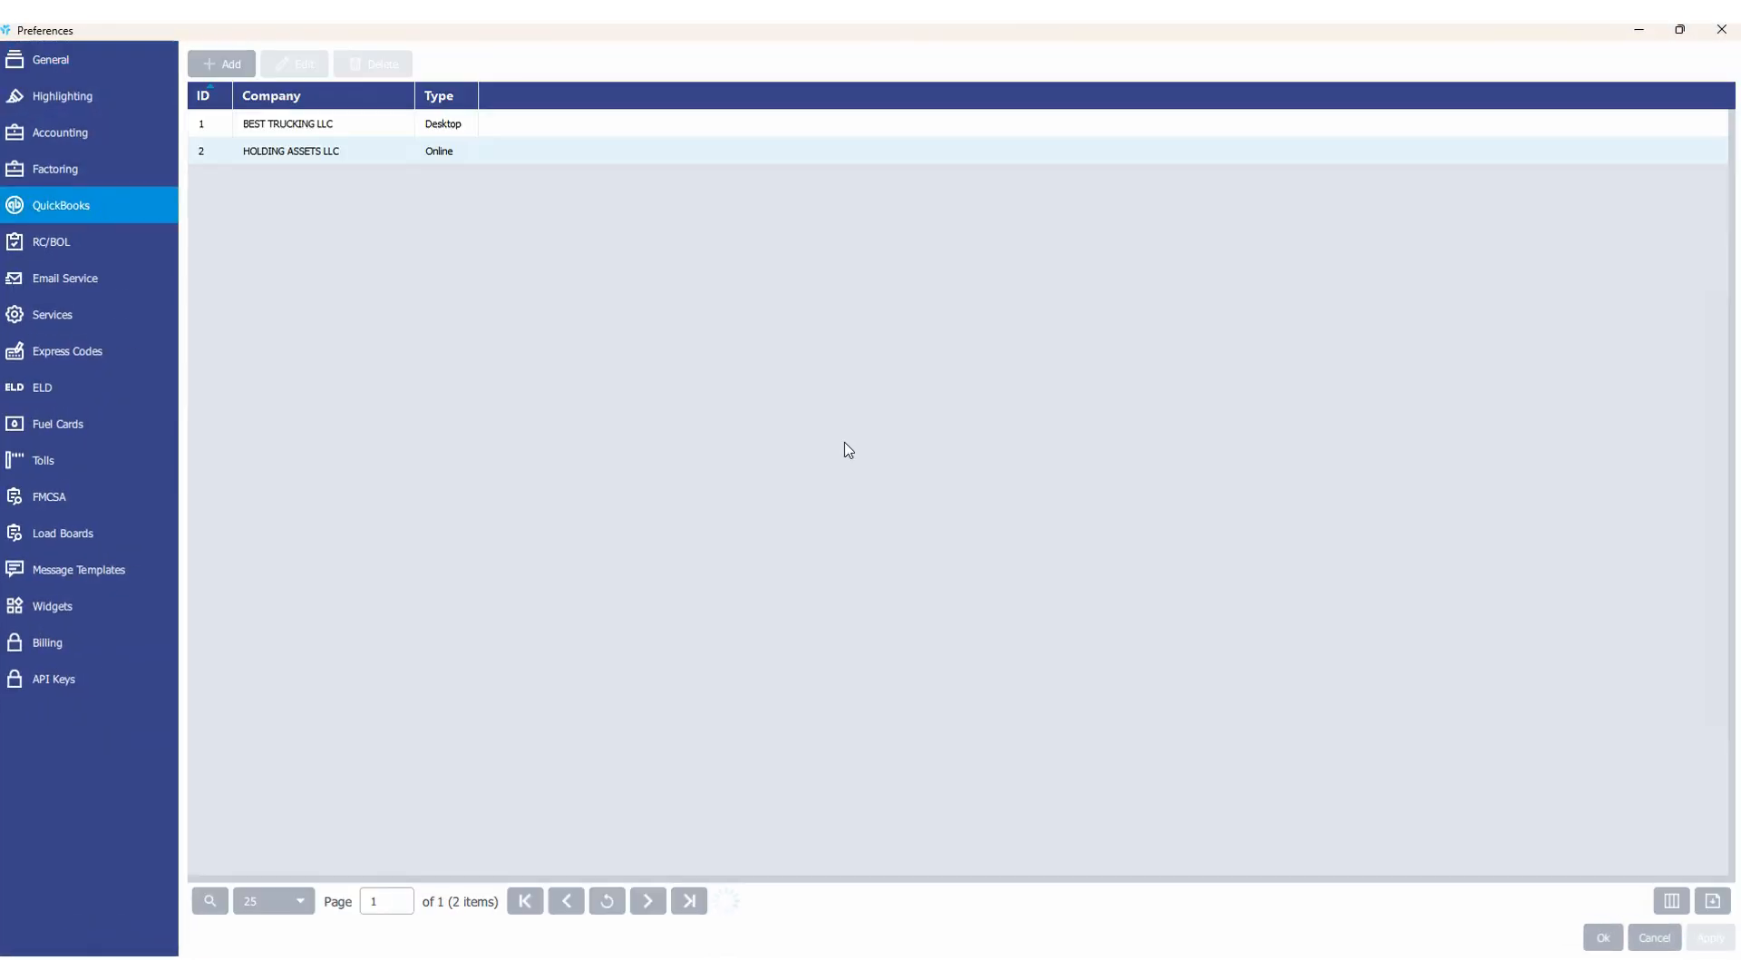
double_click(366, 154)
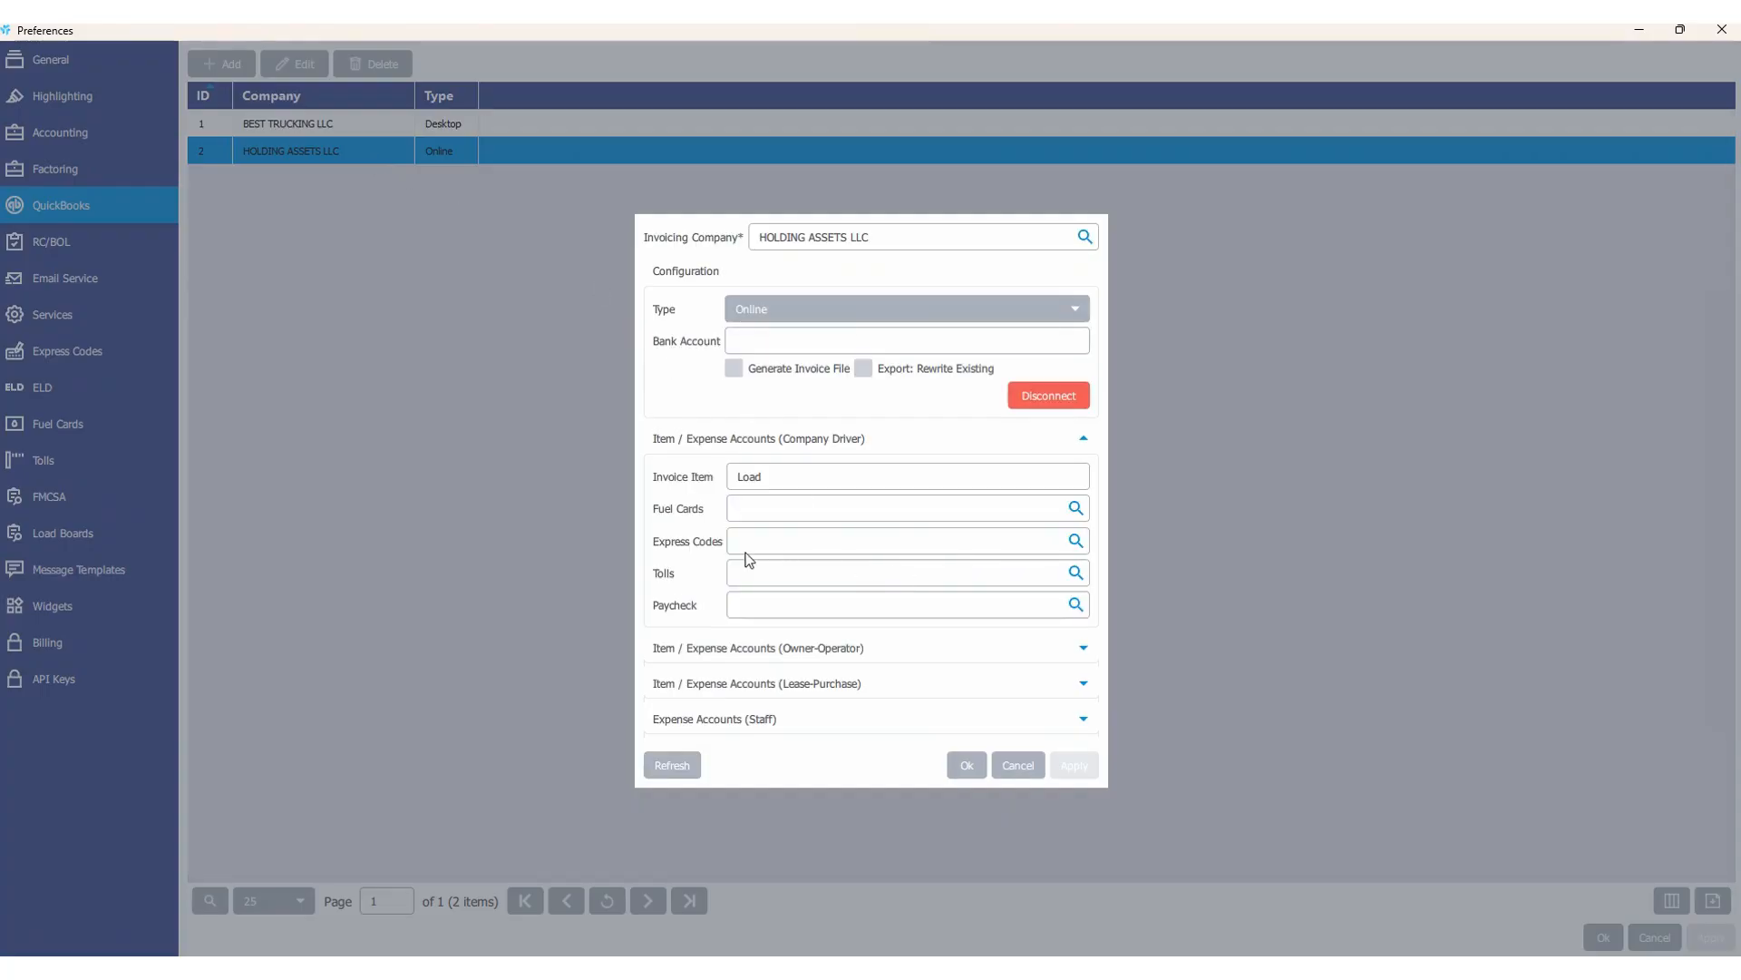
- Review the staff expense accounts for default charges and paycheck in the QuickBooks configuration, and close it with OK
scroll(734, 470, "down", 1)
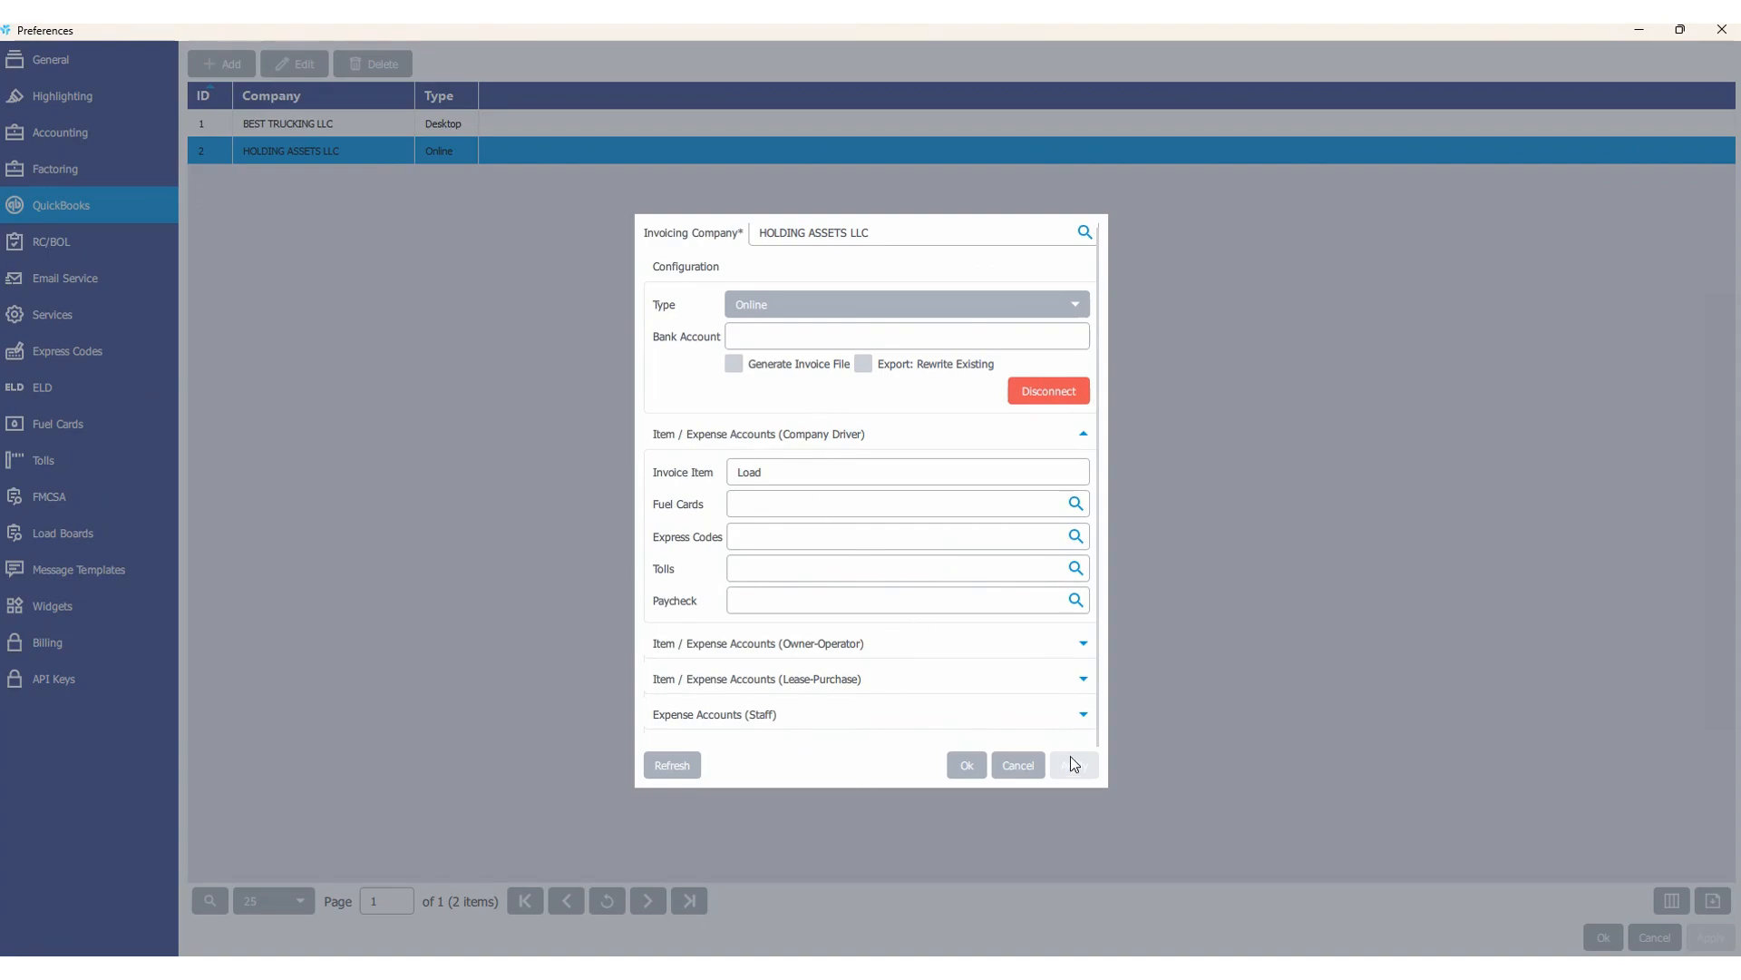
left_click(1084, 714)
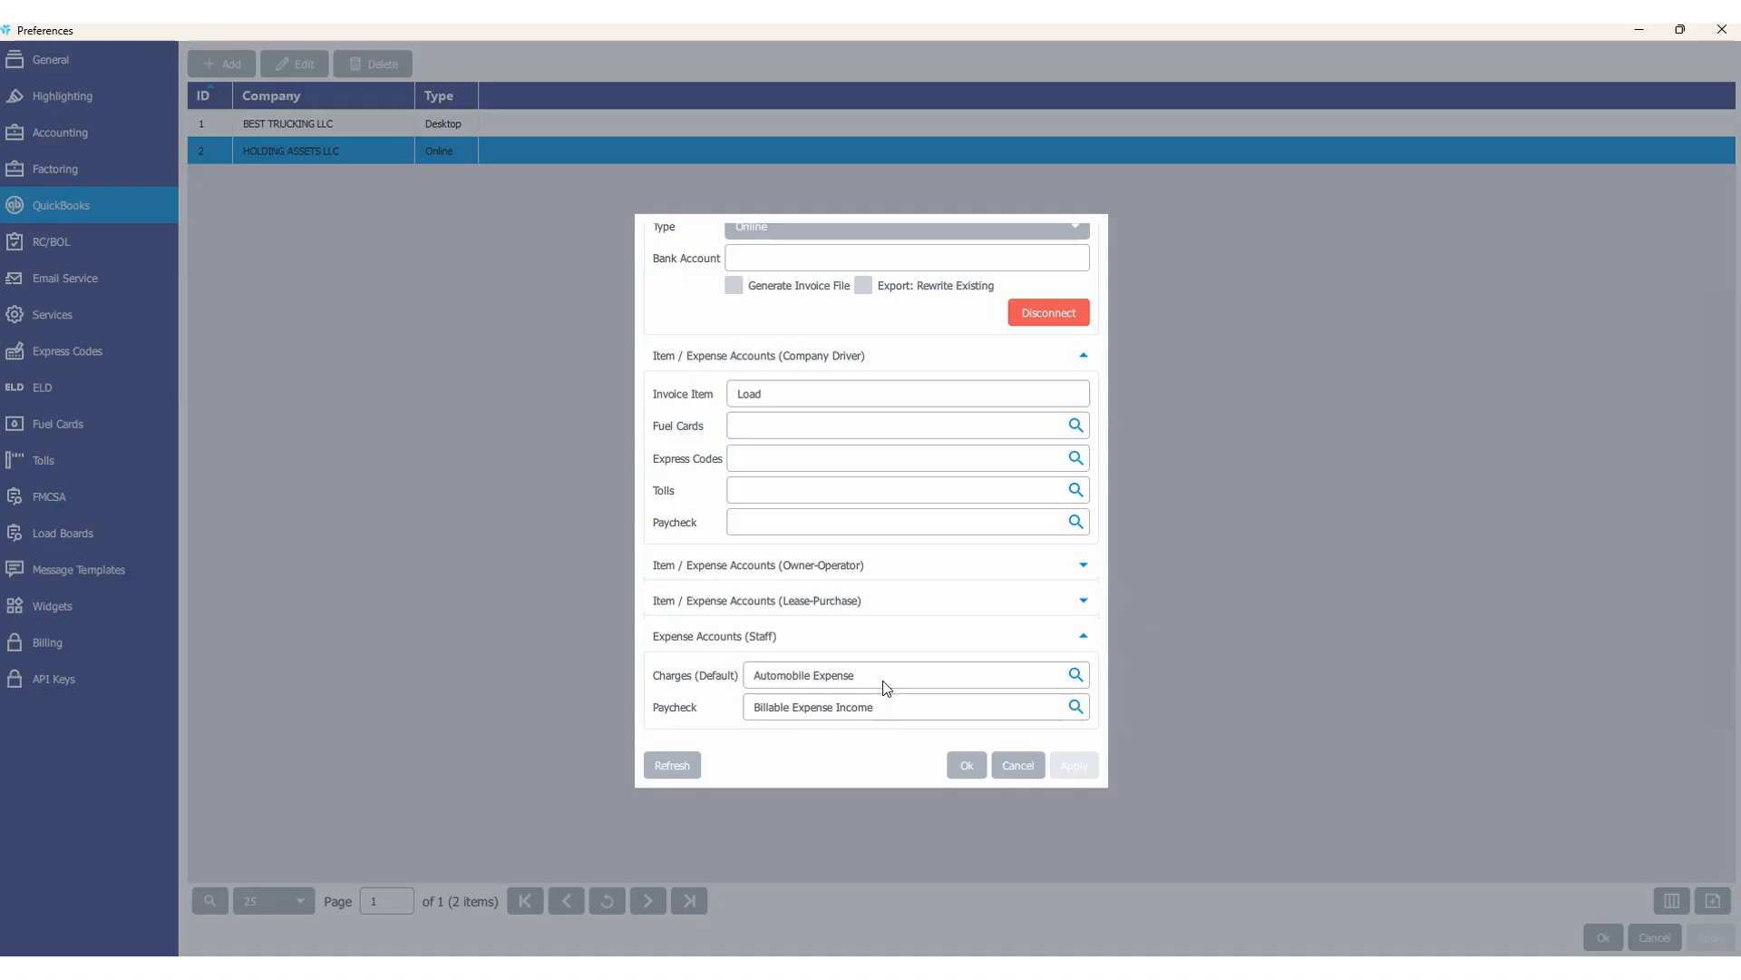
scroll(887, 691, "up", 1)
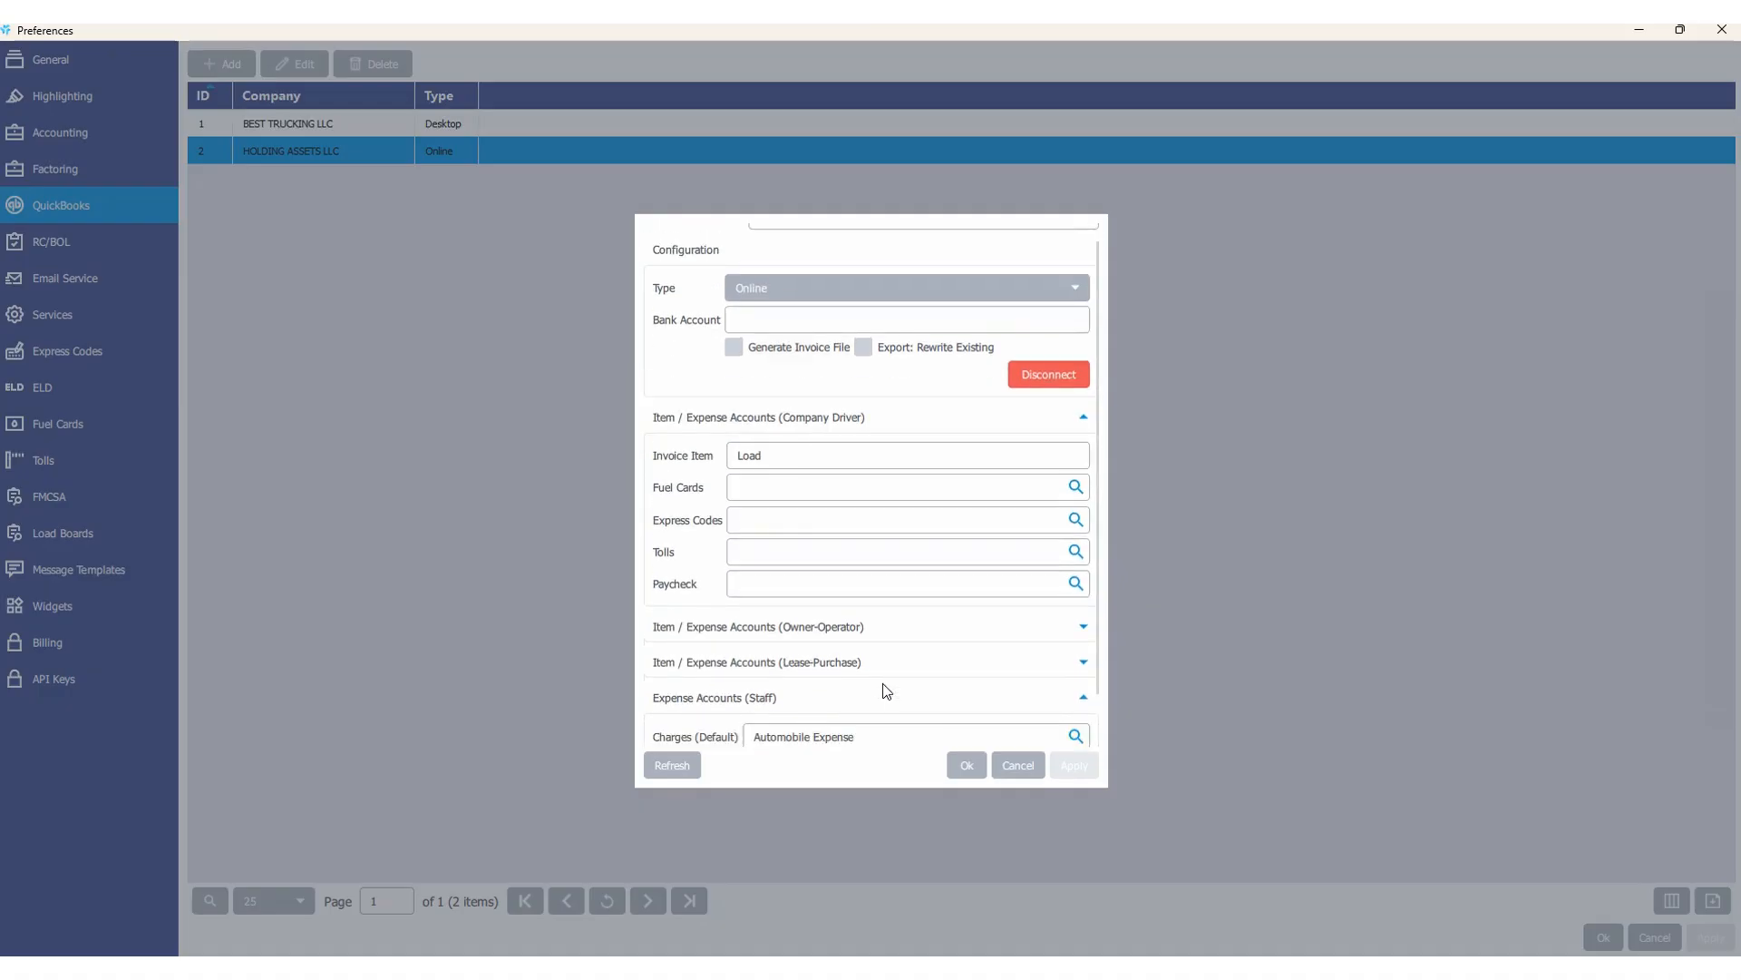
scroll(887, 692, "down", 1)
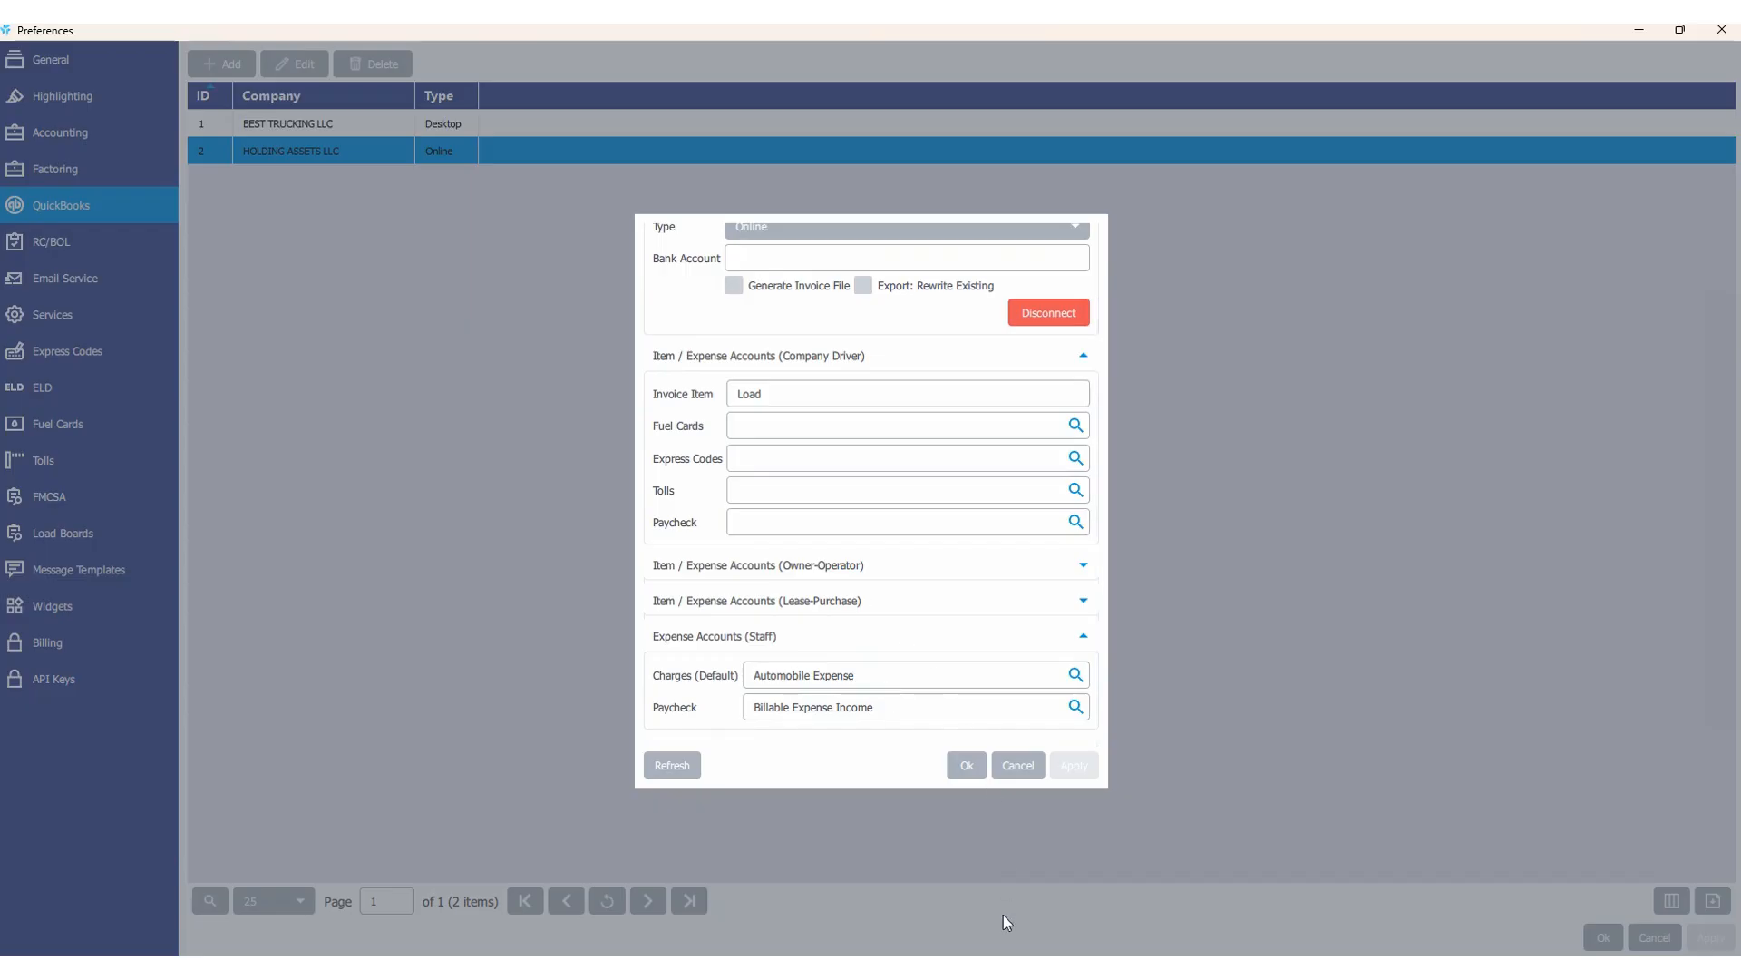
left_click(963, 764)
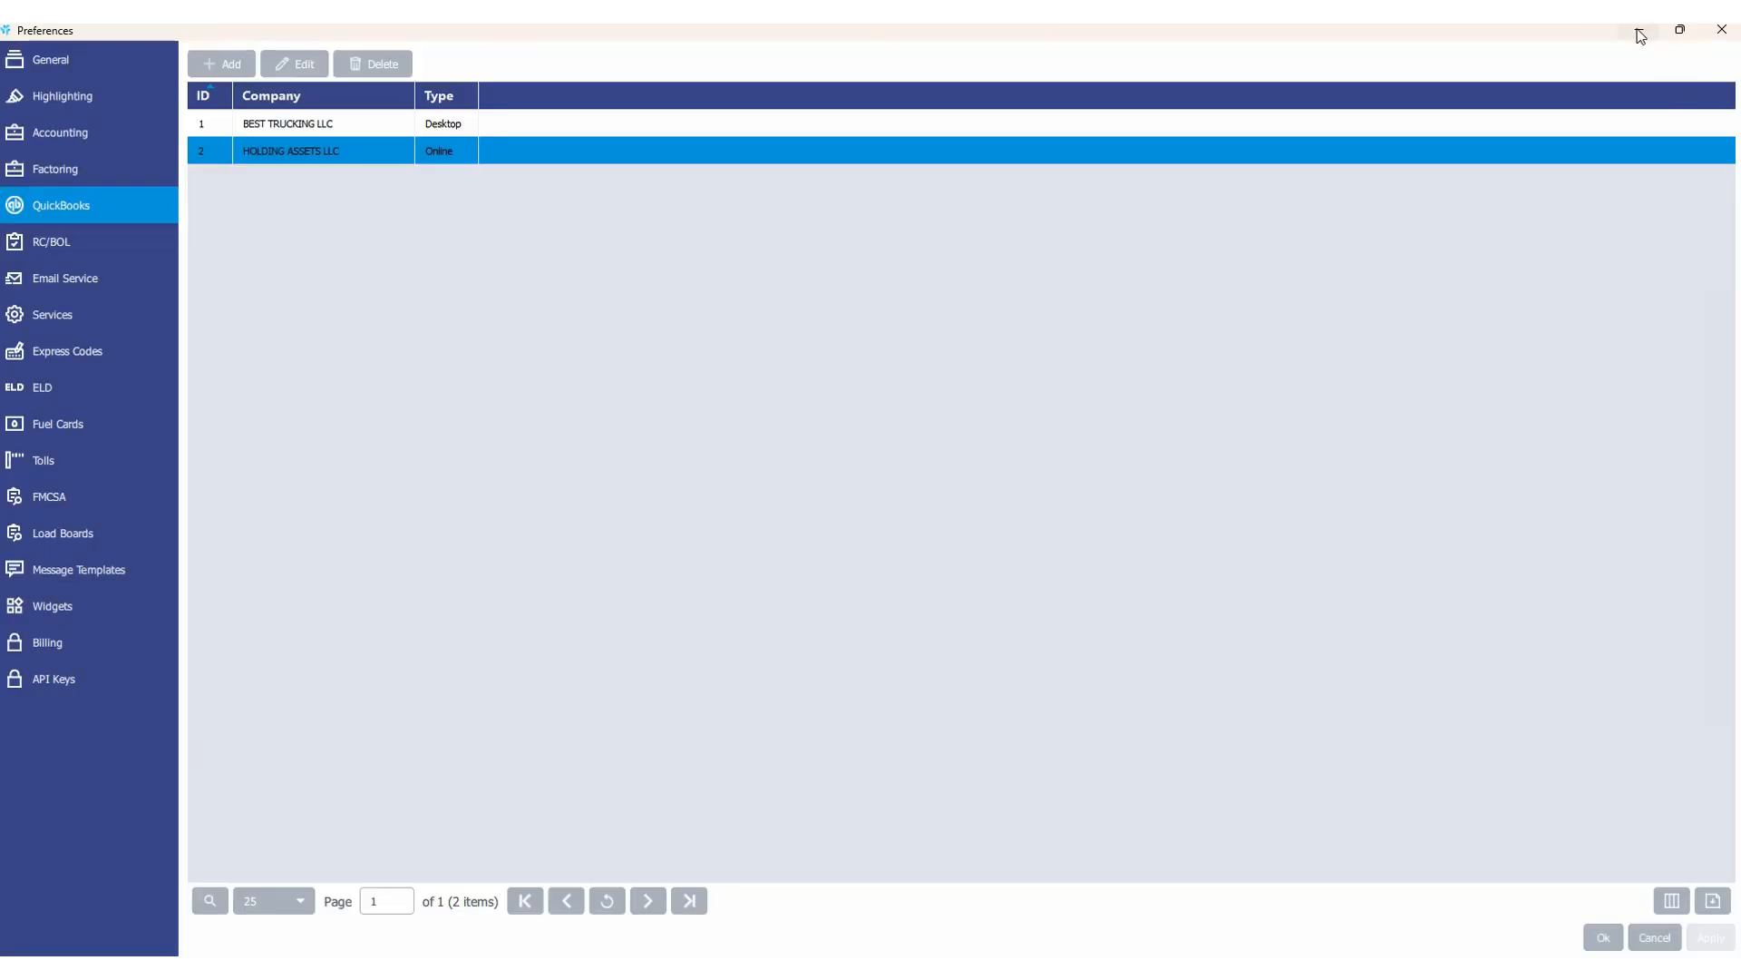
- Minimize the preferences and return to the coordinator's open staff record
left_click(1639, 30)
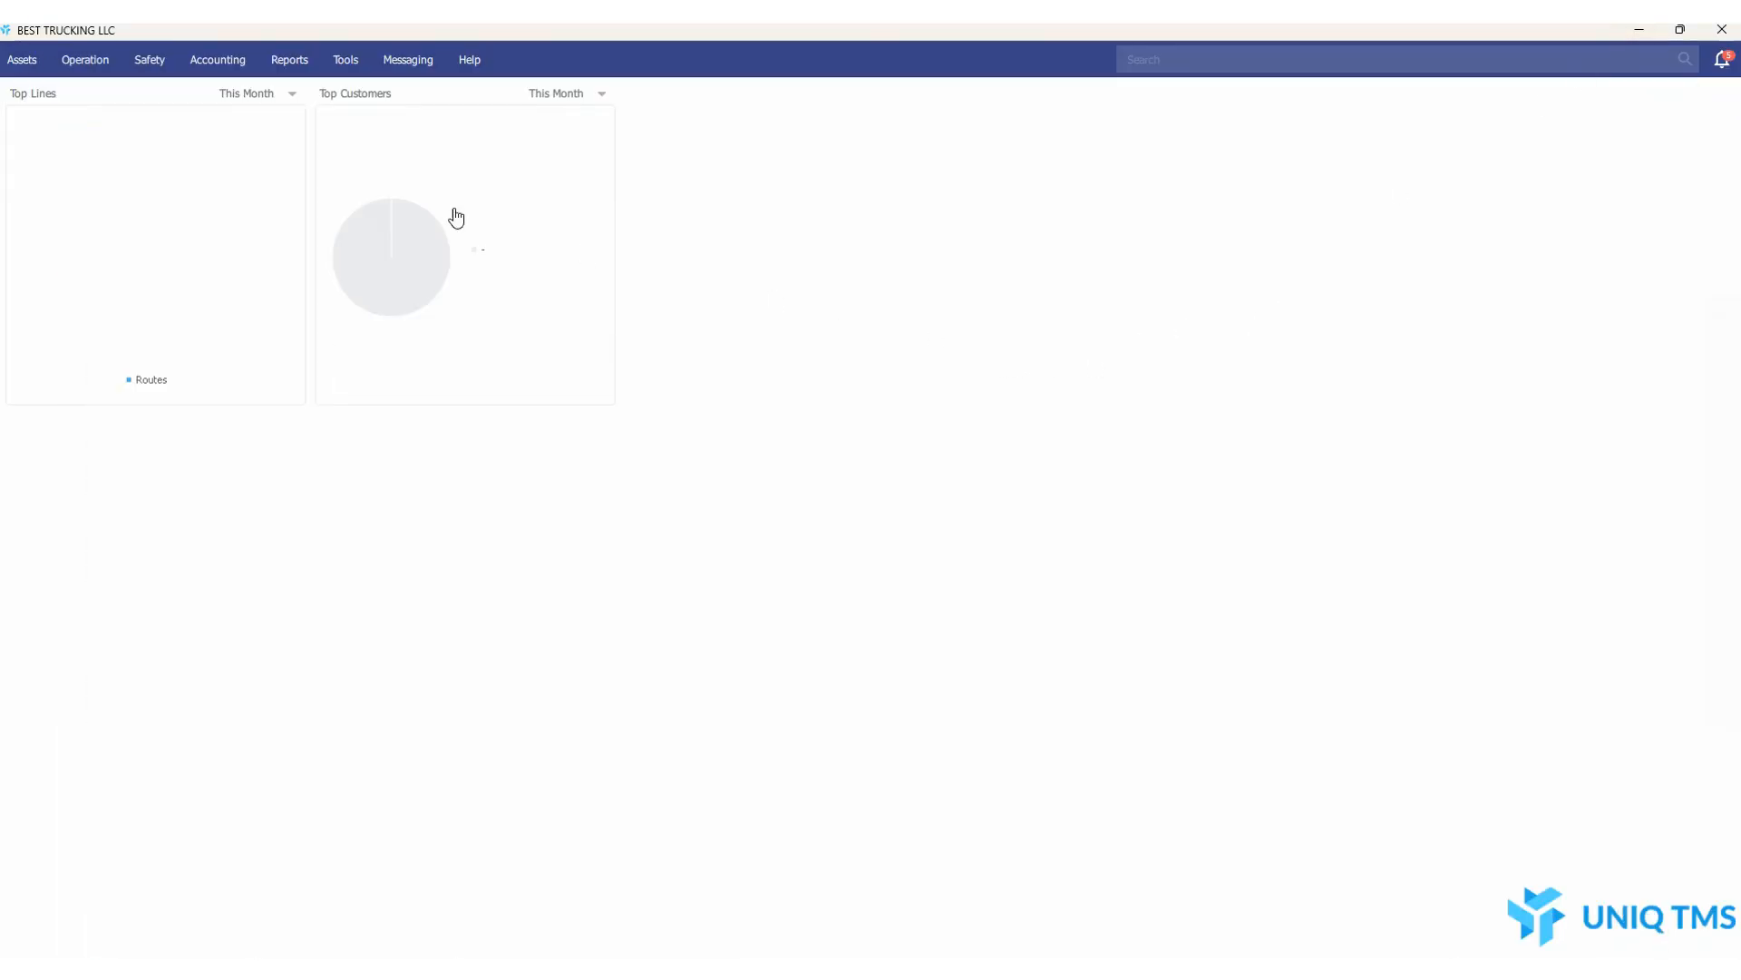
left_click(31, 61)
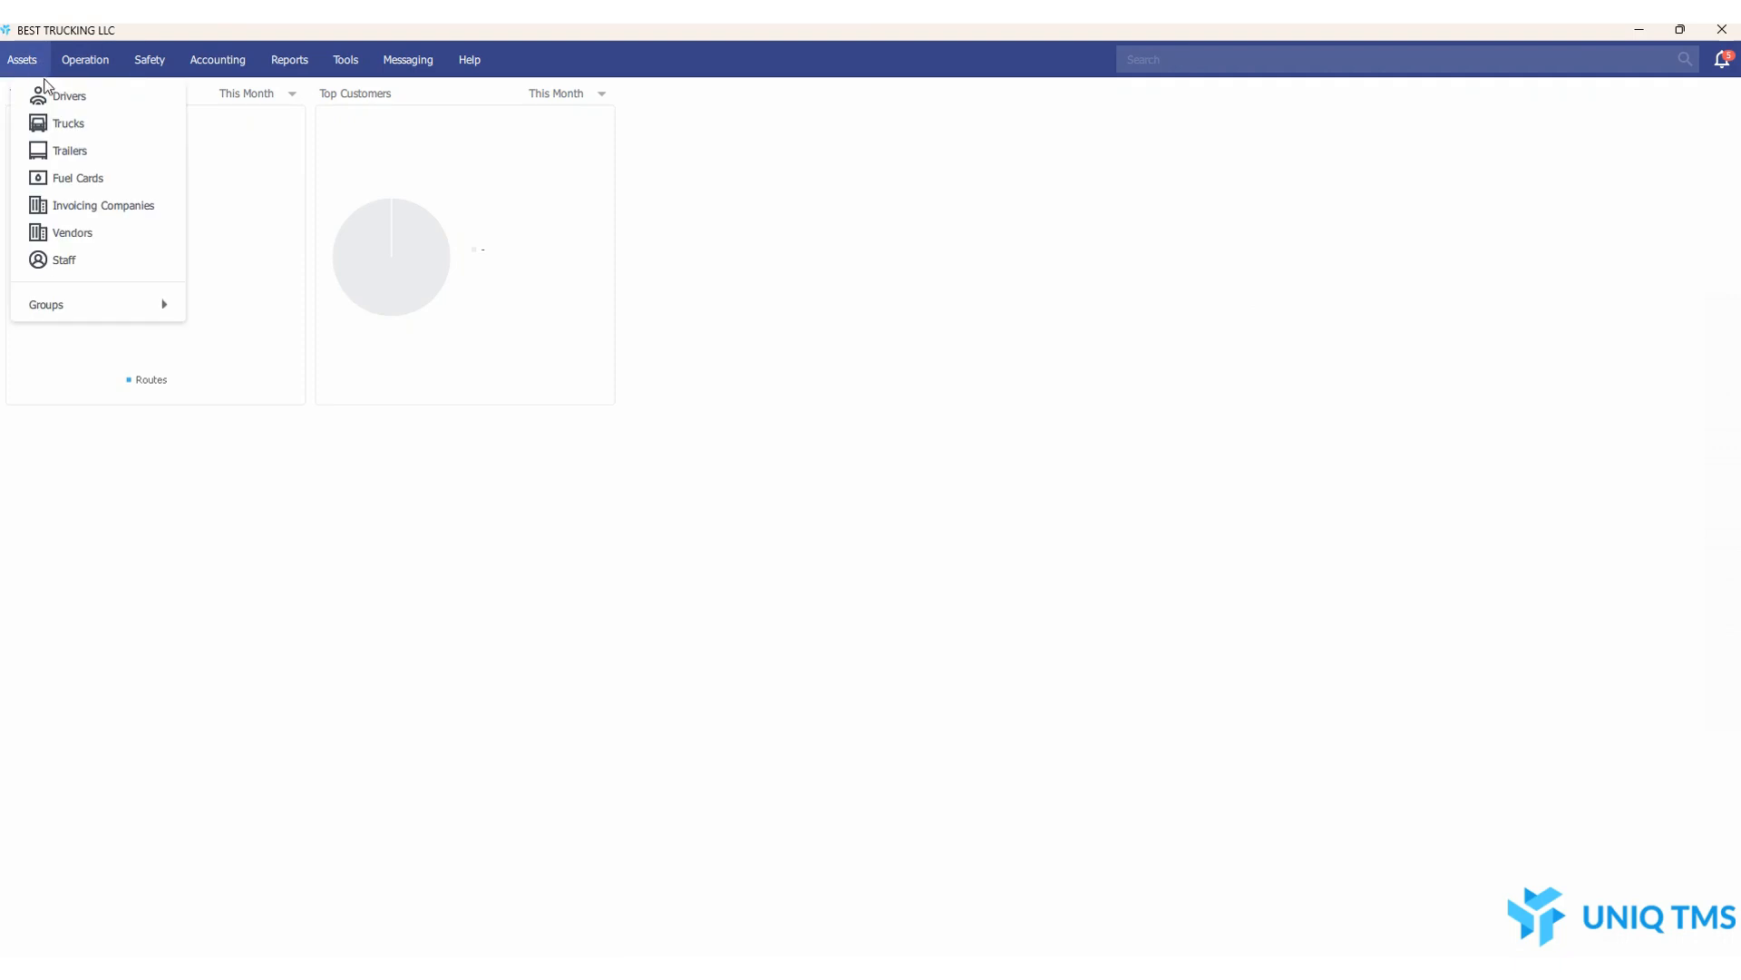
left_click(1214, 973)
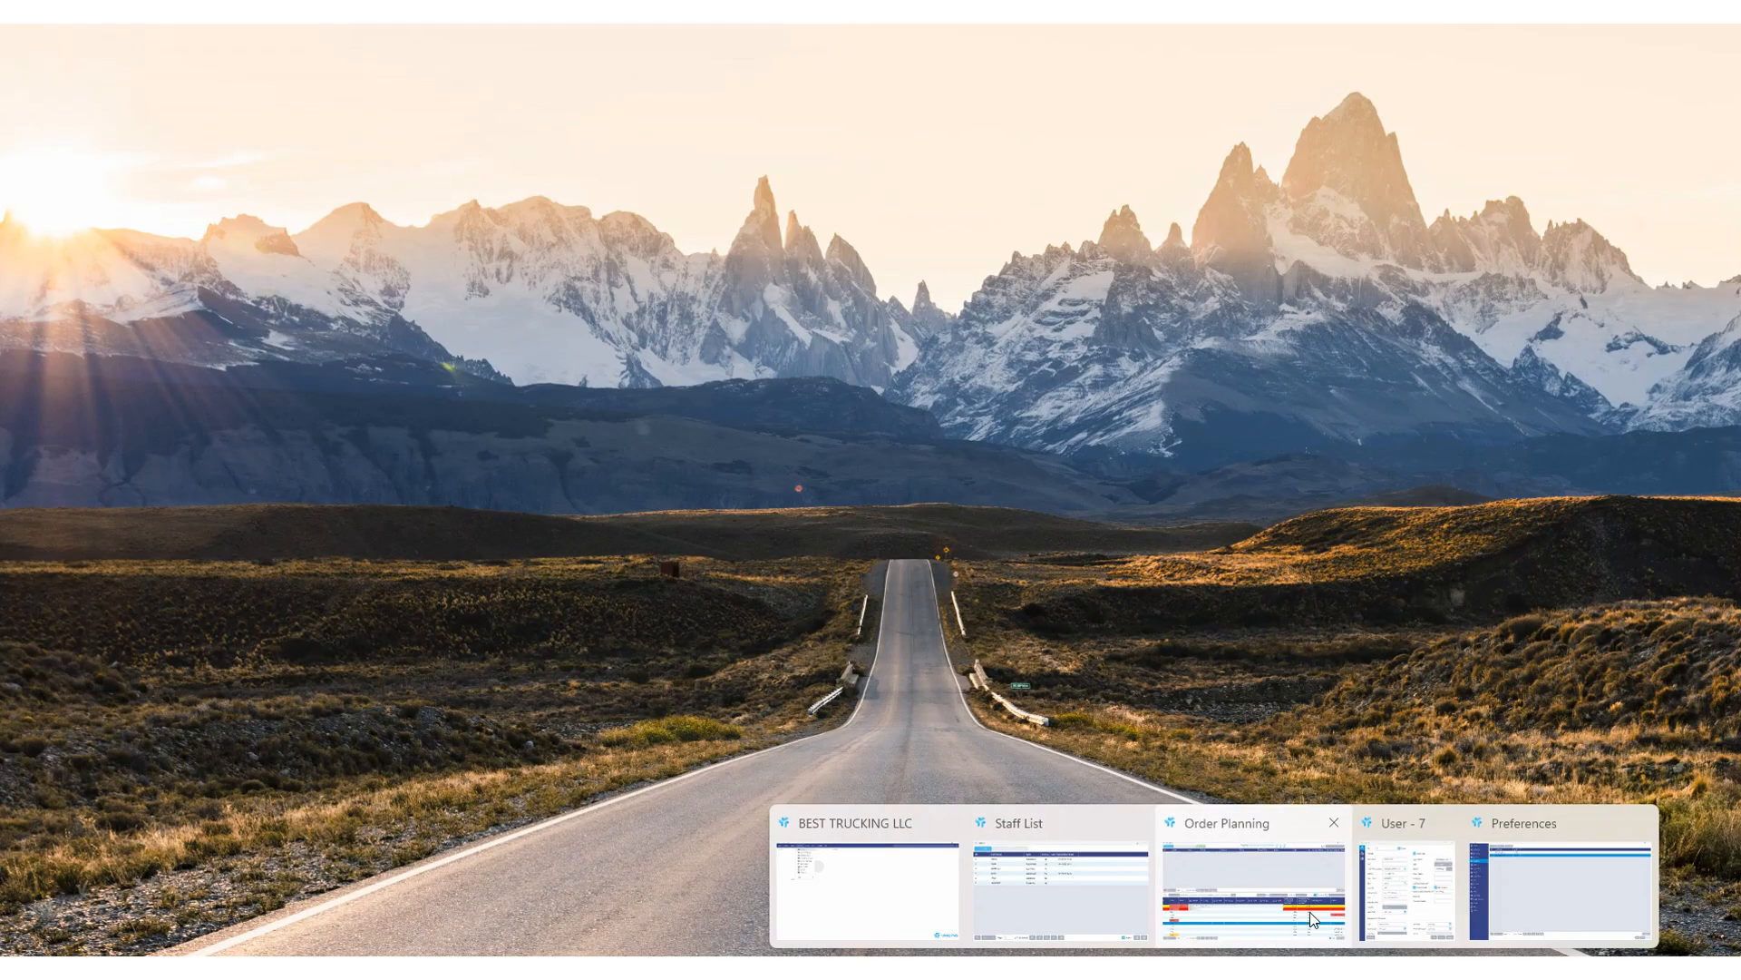
left_click(1406, 884)
left_click(1149, 145)
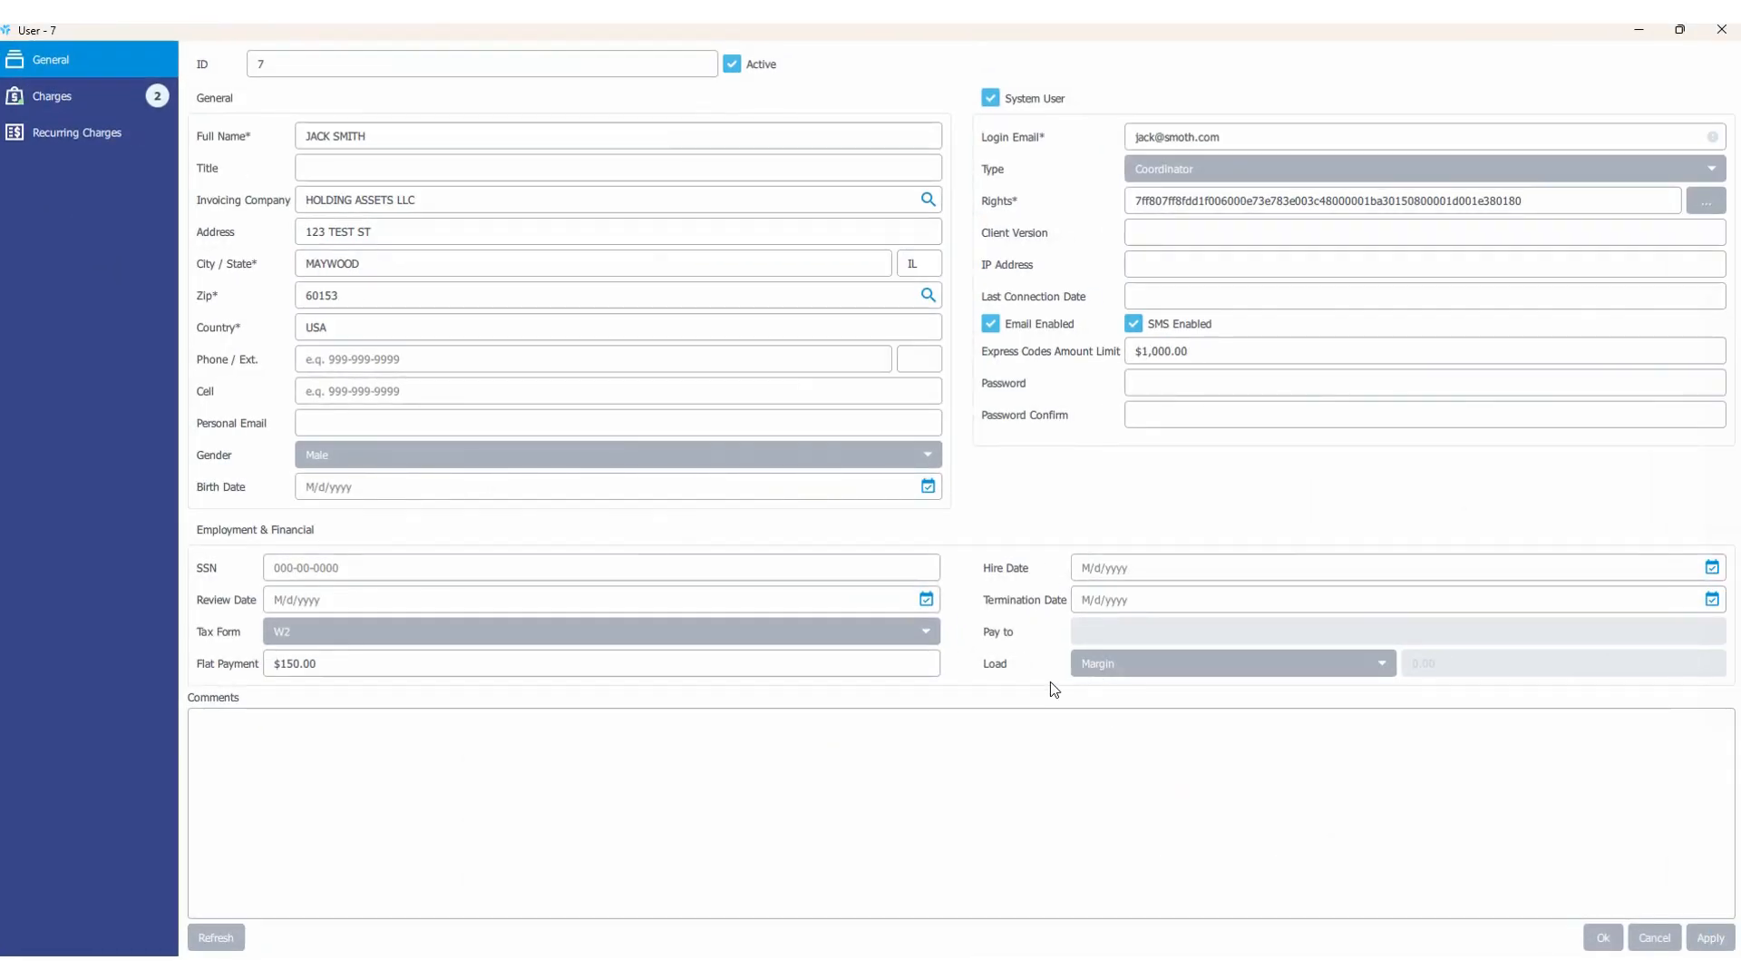
- Review the new charge form and its type options under the coordinator's charges, and cancel without adding a charge
left_click(123, 106)
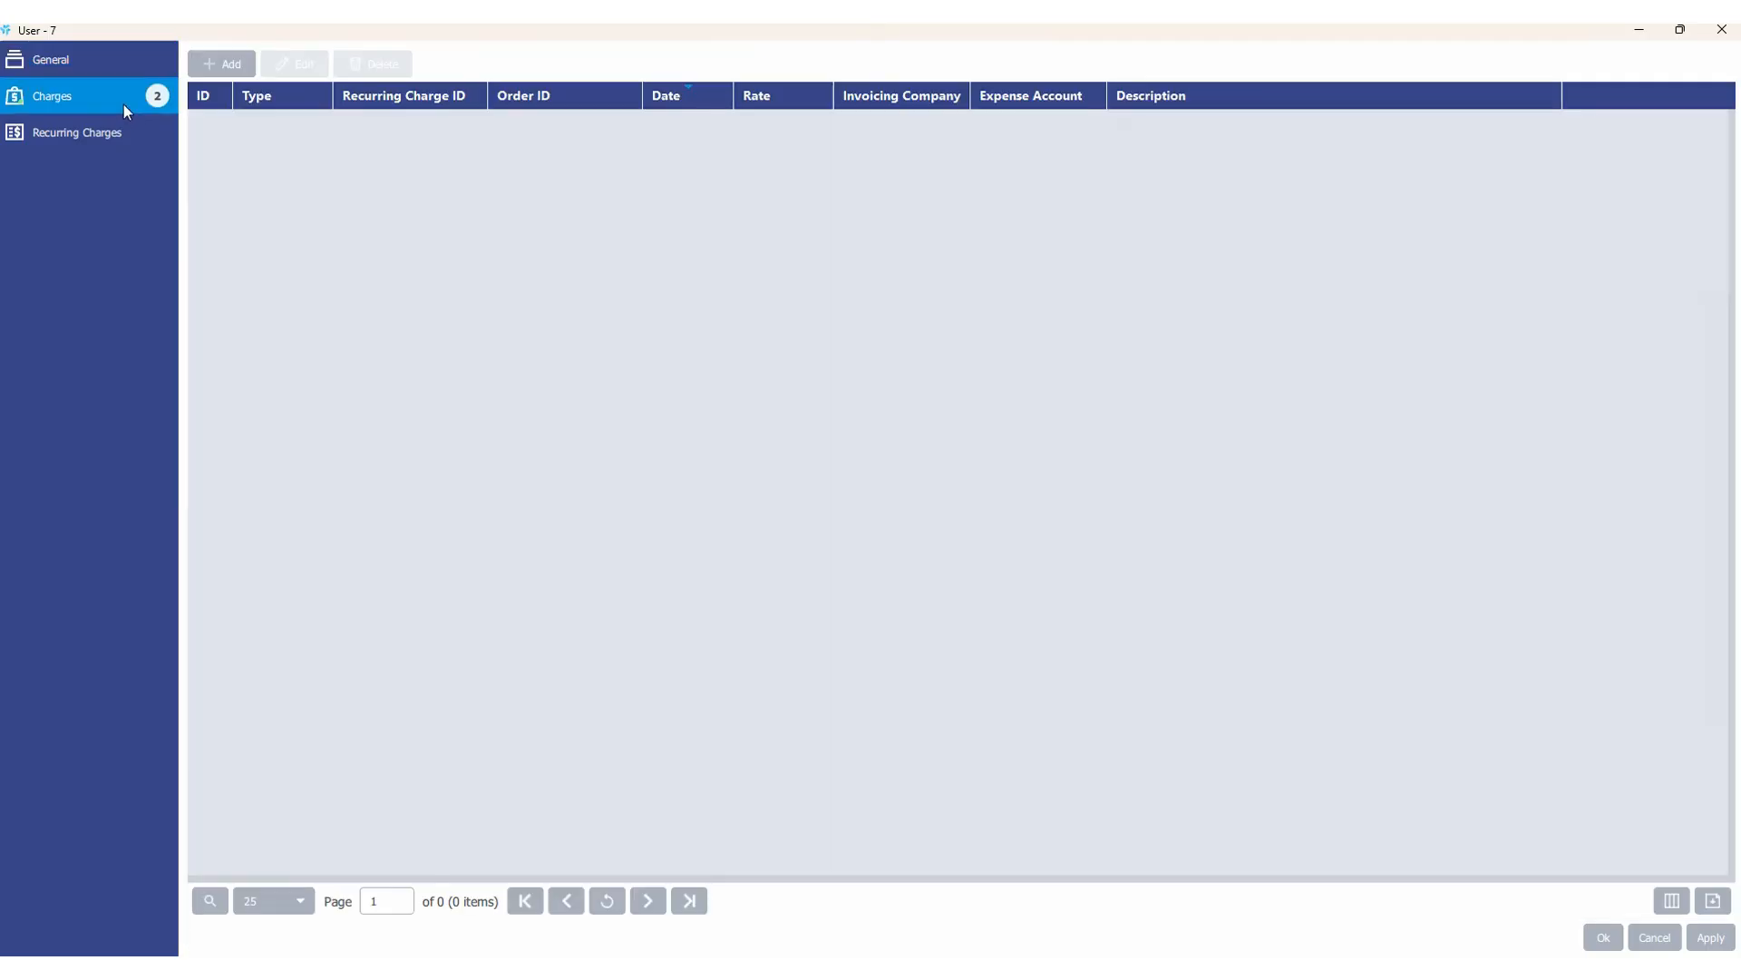
left_click(212, 65)
left_click(835, 322)
left_click(632, 392)
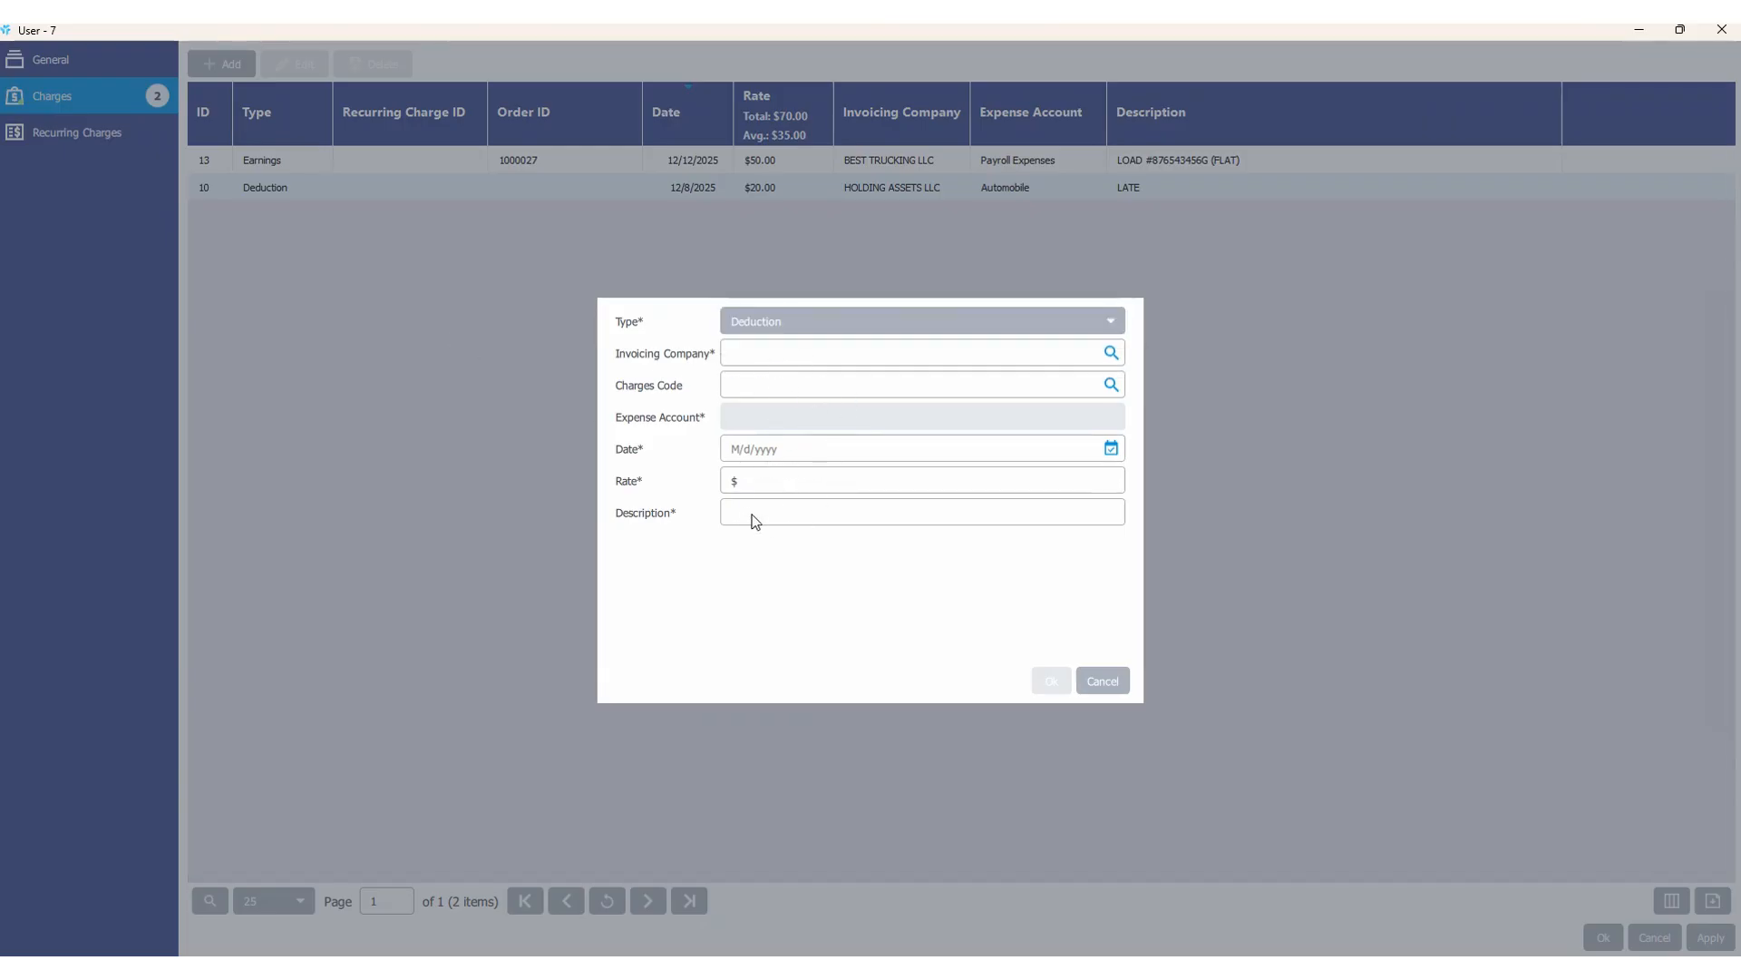
left_click(1114, 687)
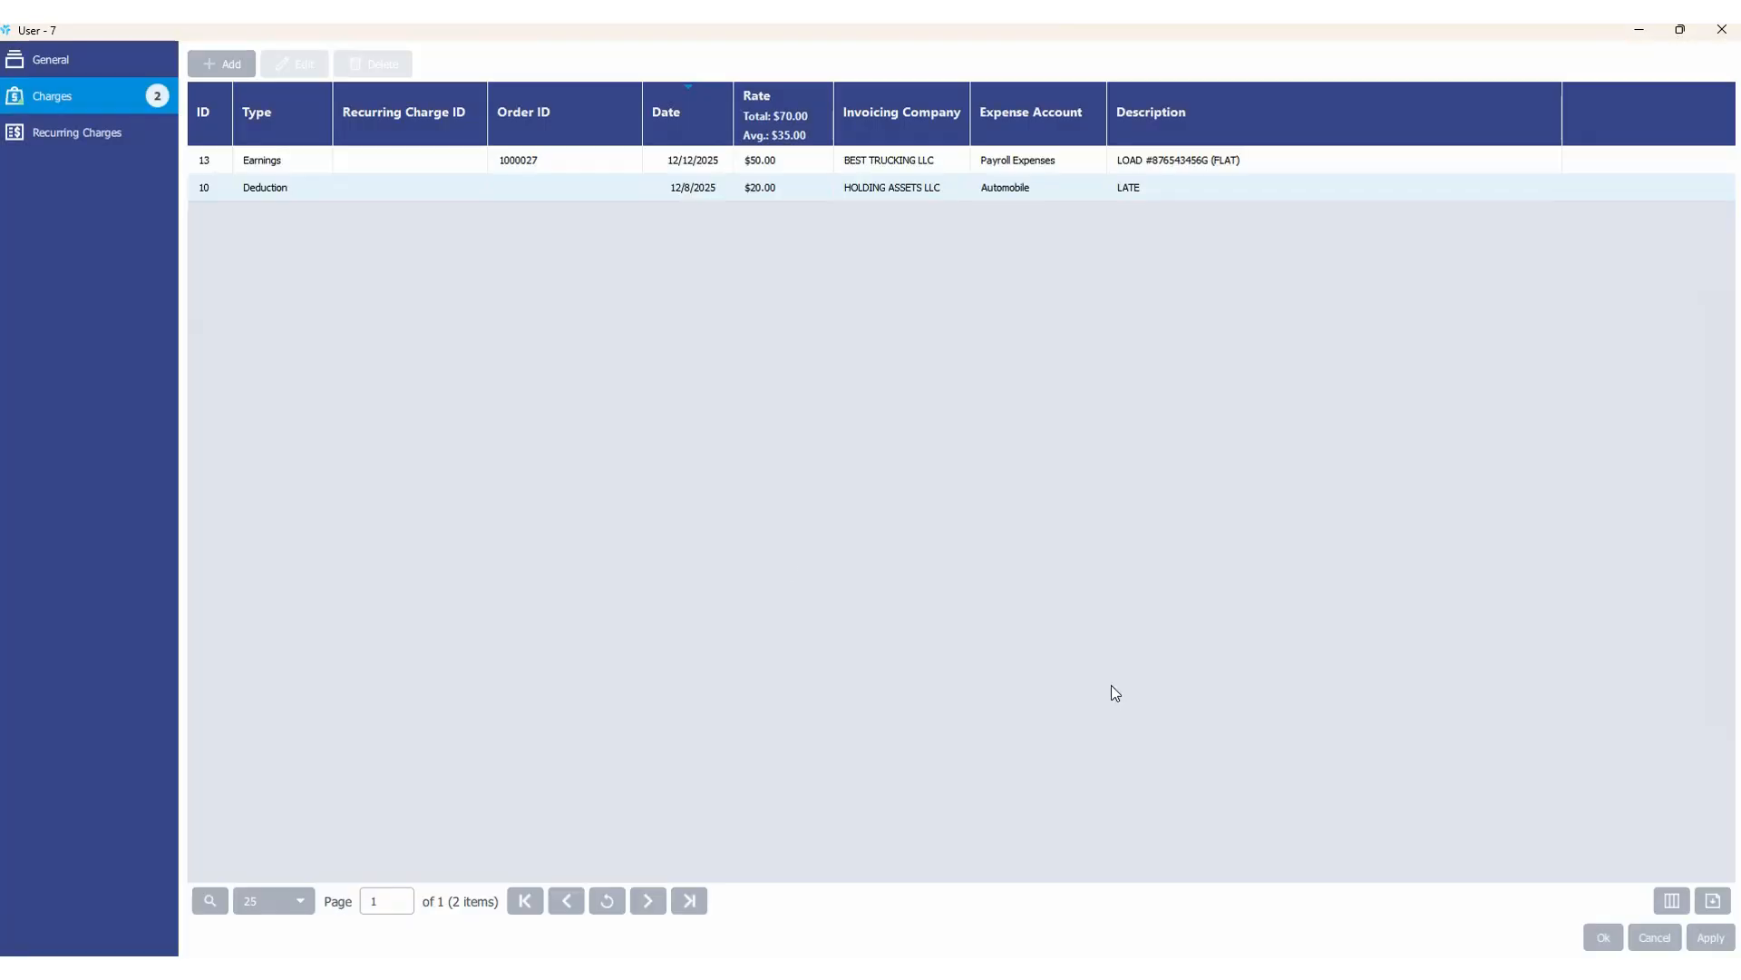
- Review the frequency and type options of a new recurring charge for the coordinator, and cancel without adding it
left_click(117, 138)
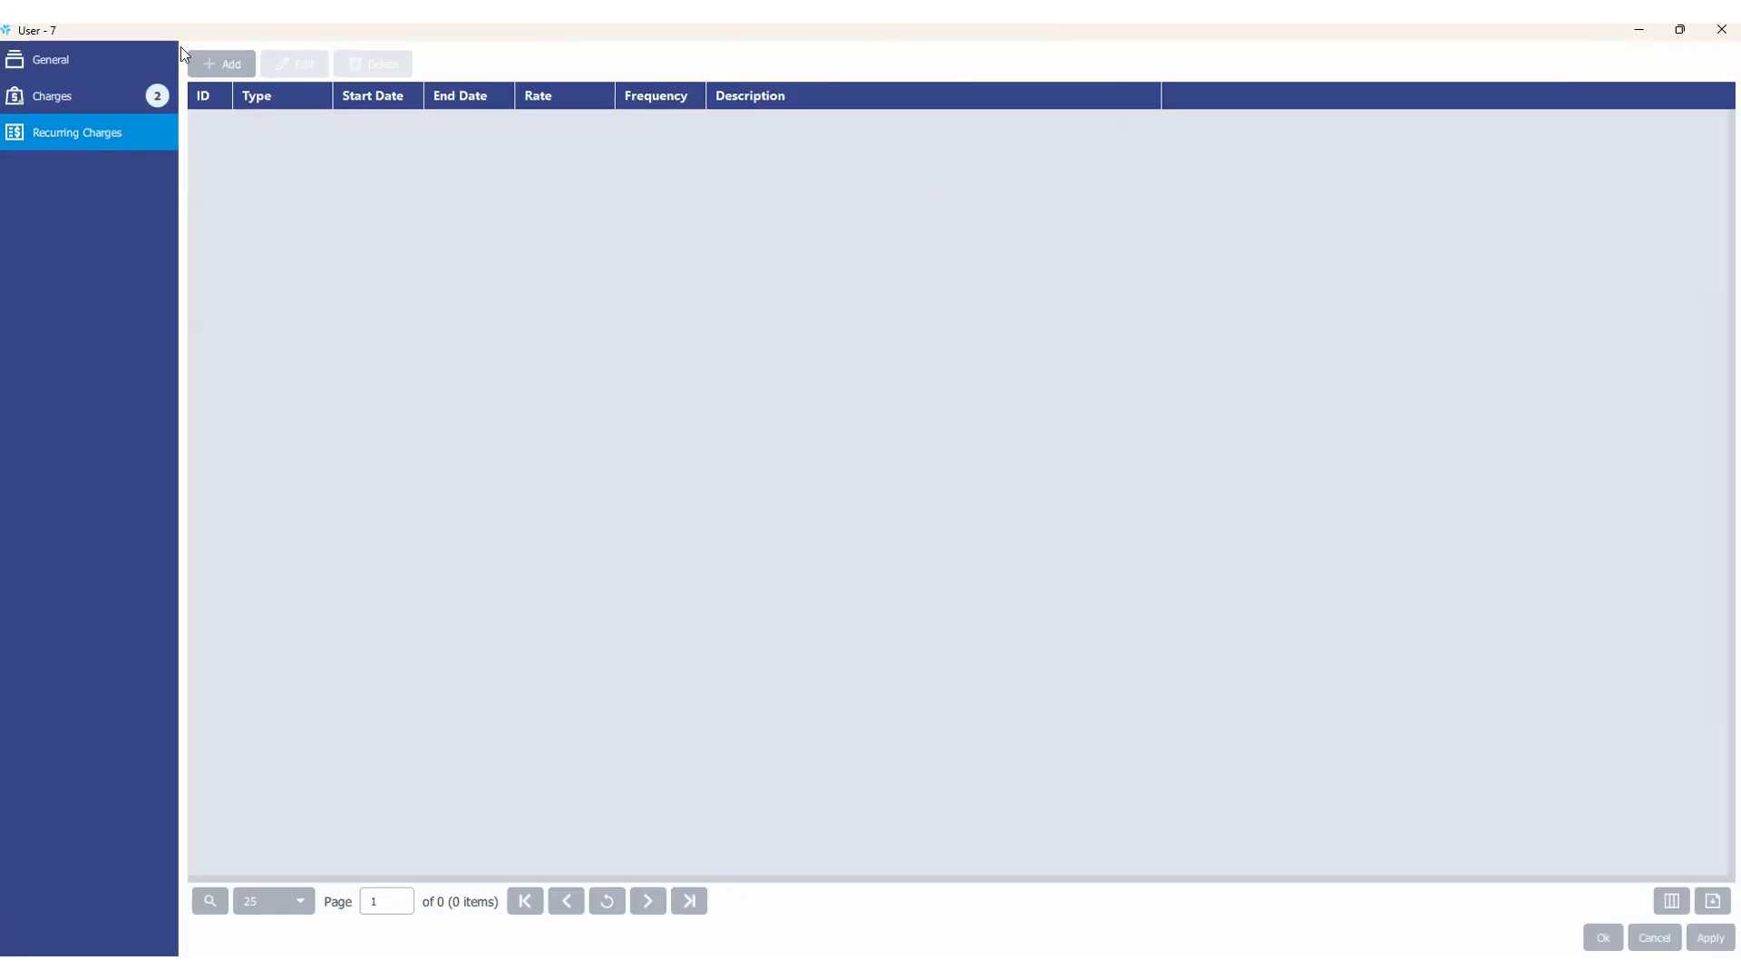
left_click(234, 68)
left_click(790, 581)
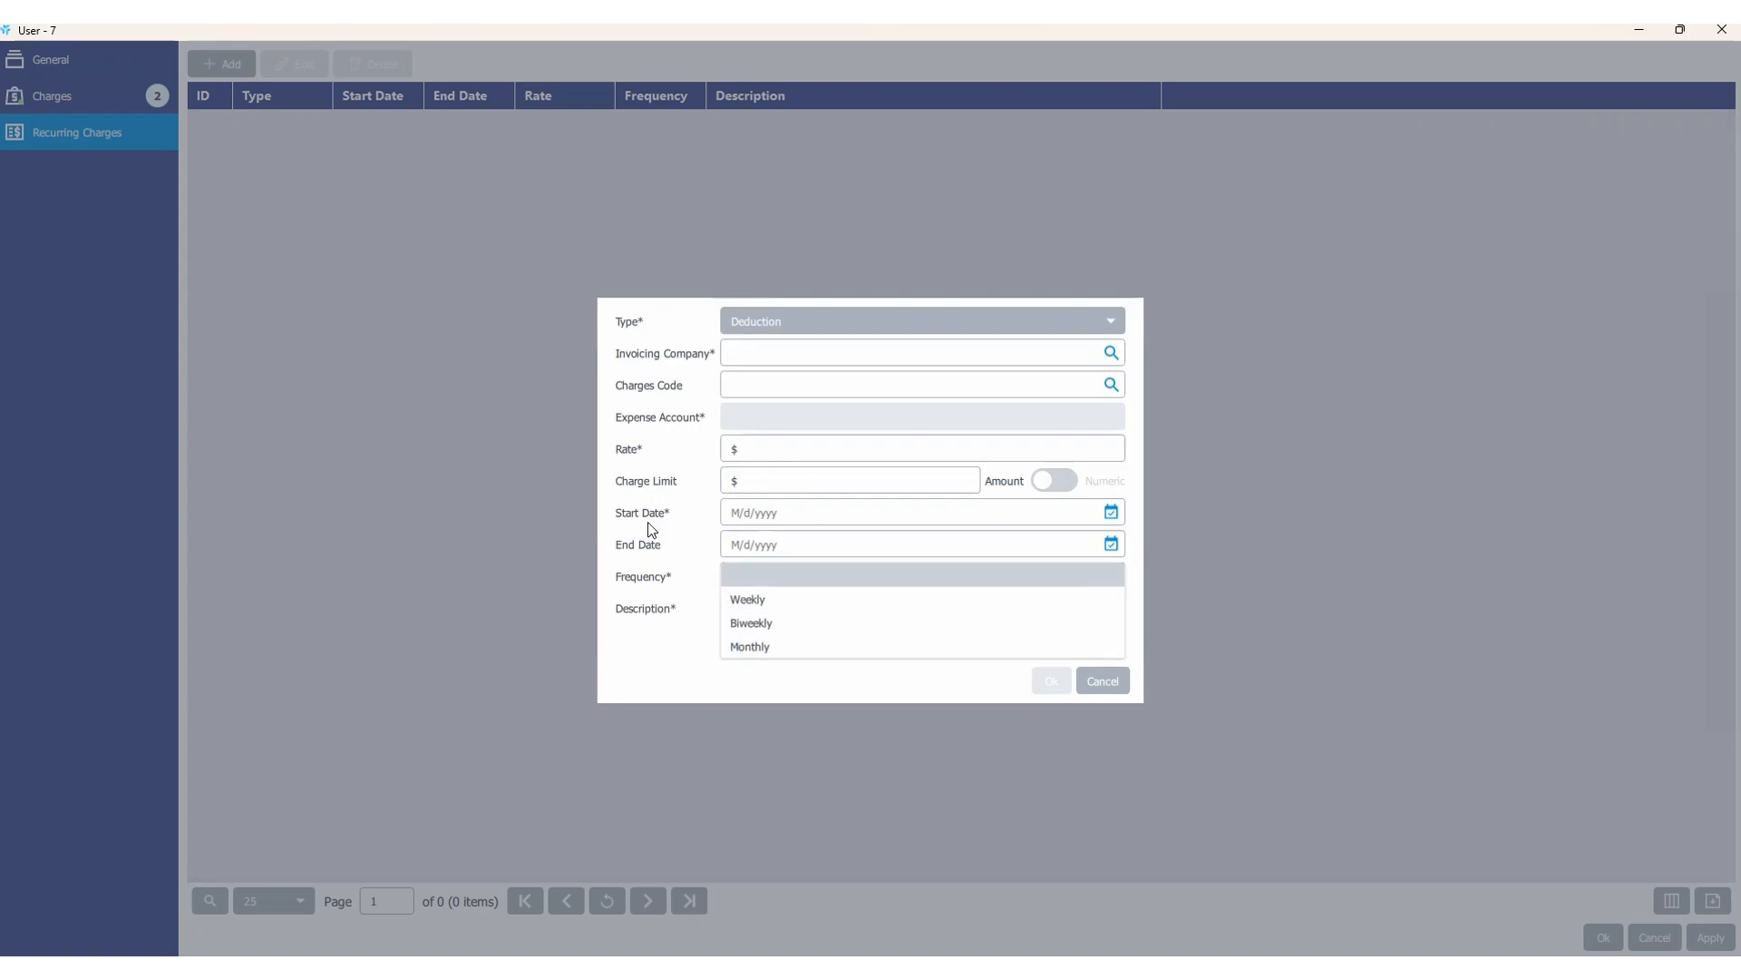
left_click(762, 317)
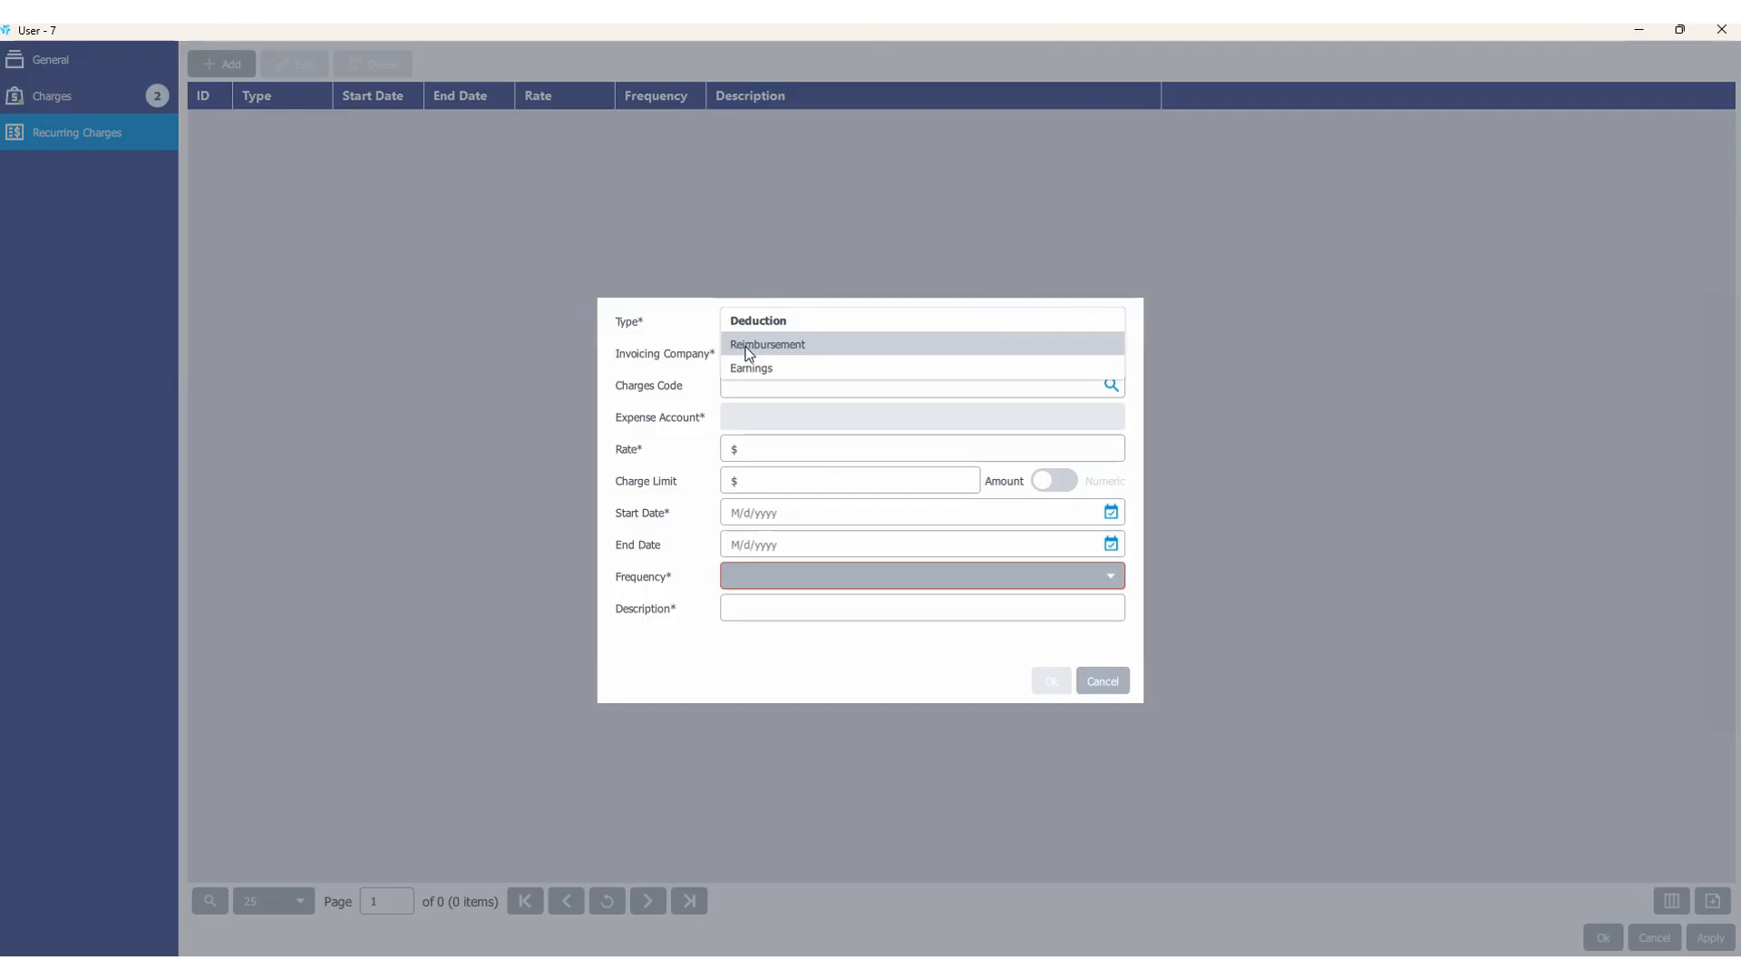
left_click(687, 433)
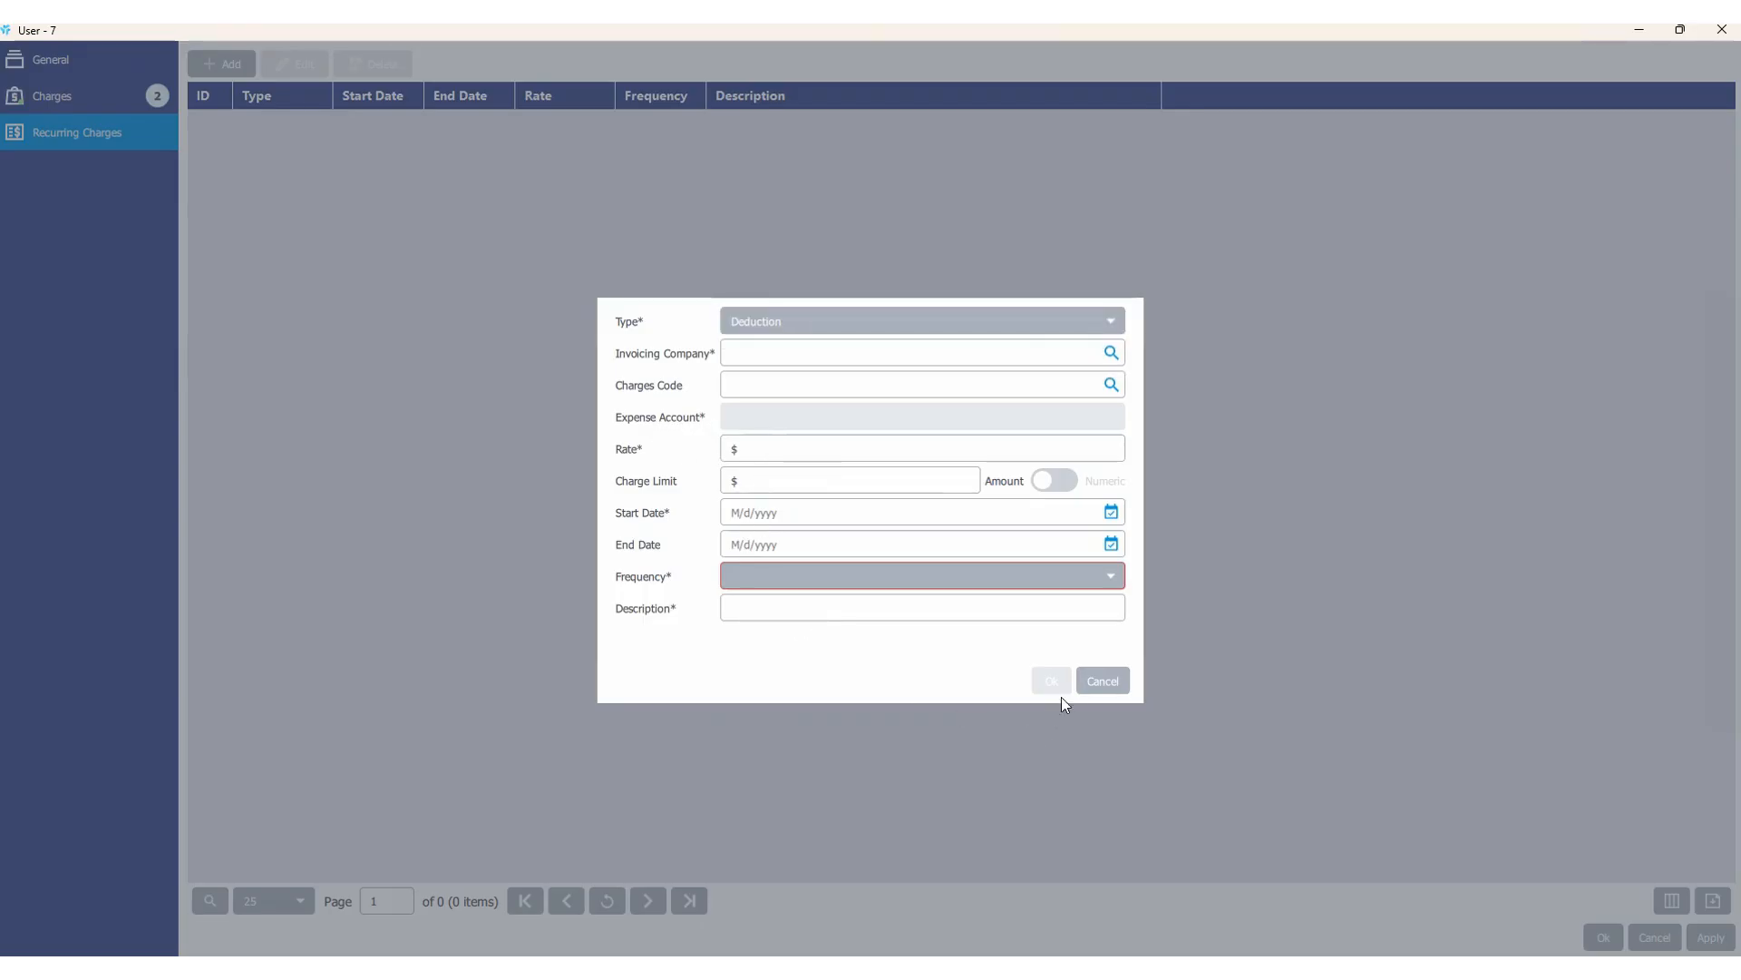
left_click(1100, 682)
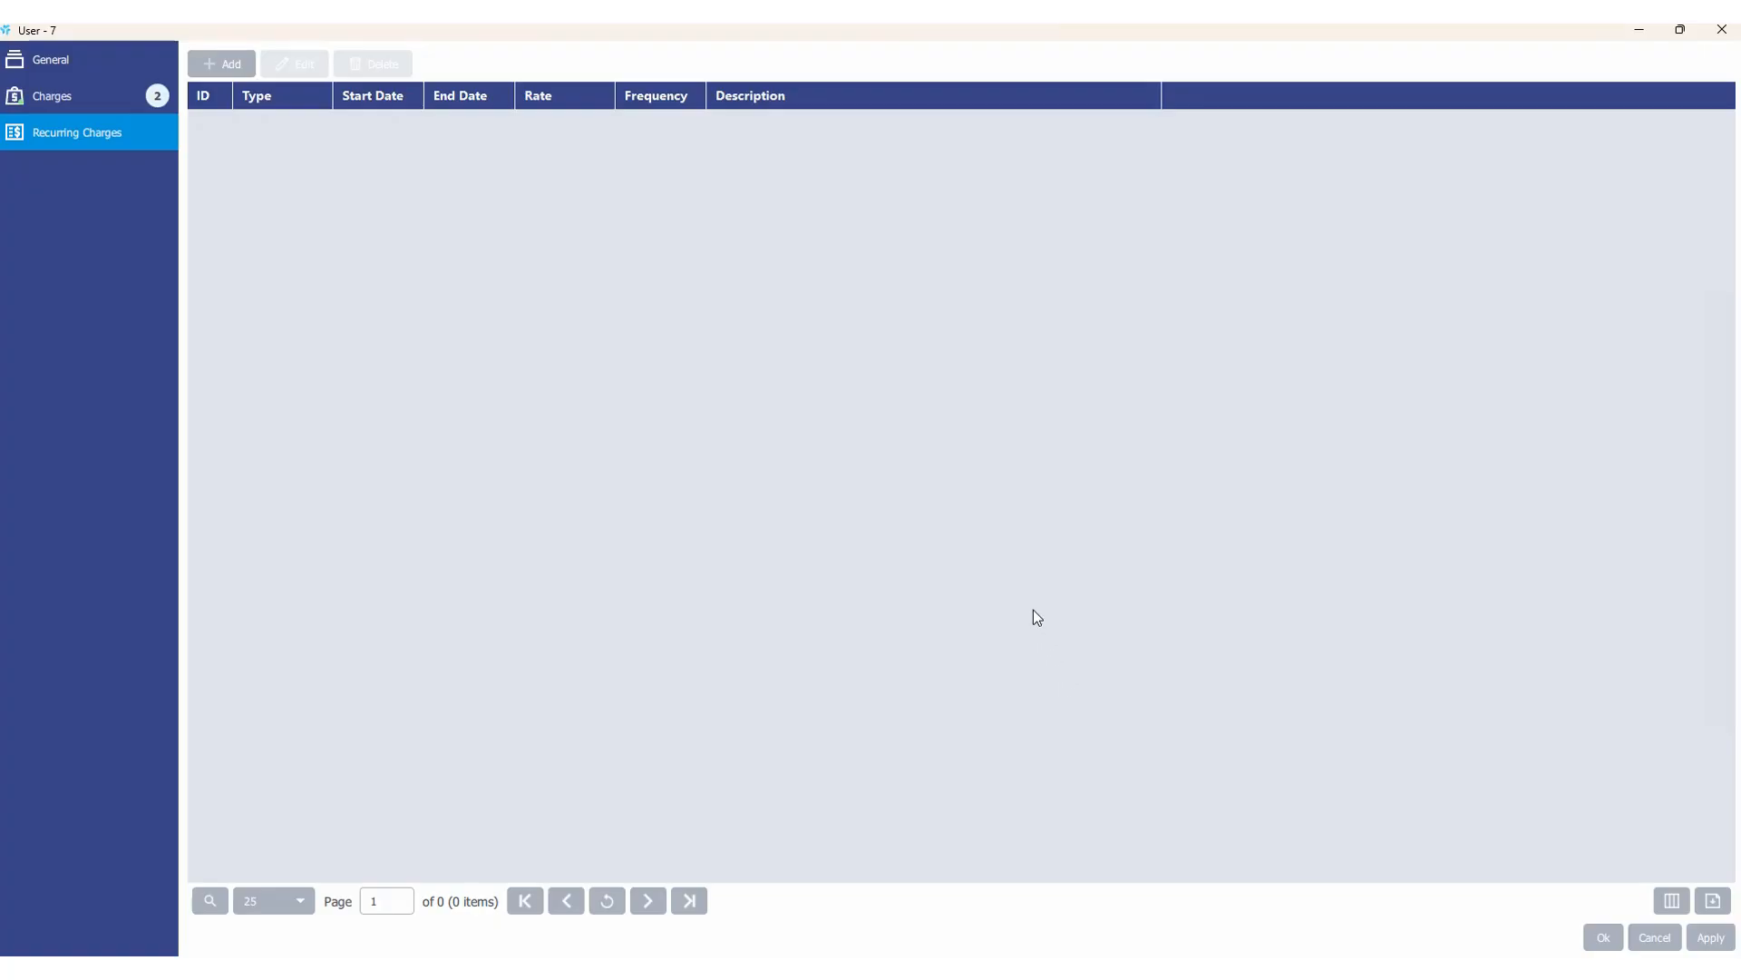
- Close the coordinator's staff record and open Order Planning
left_click(1722, 29)
left_click(876, 535)
left_click(85, 60)
left_click(128, 120)
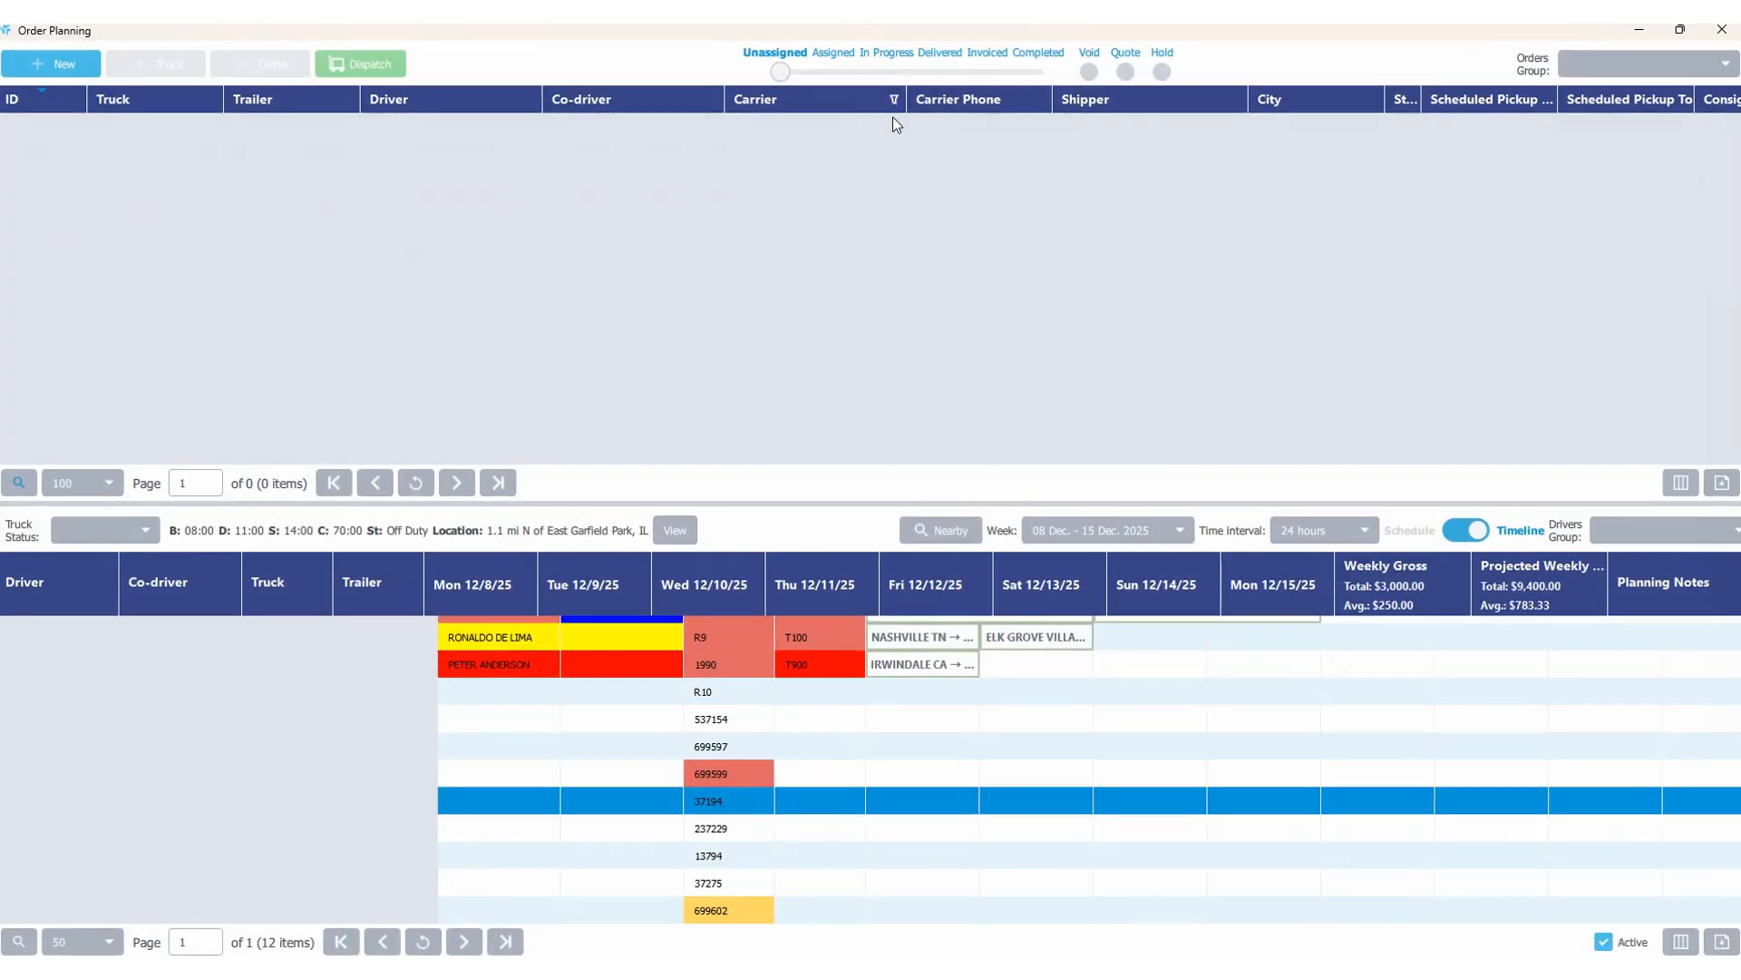
- Filter the orders to In Progress, and review the Nashville to Atlanta load's order record before closing it and Order Planning
left_click(945, 73)
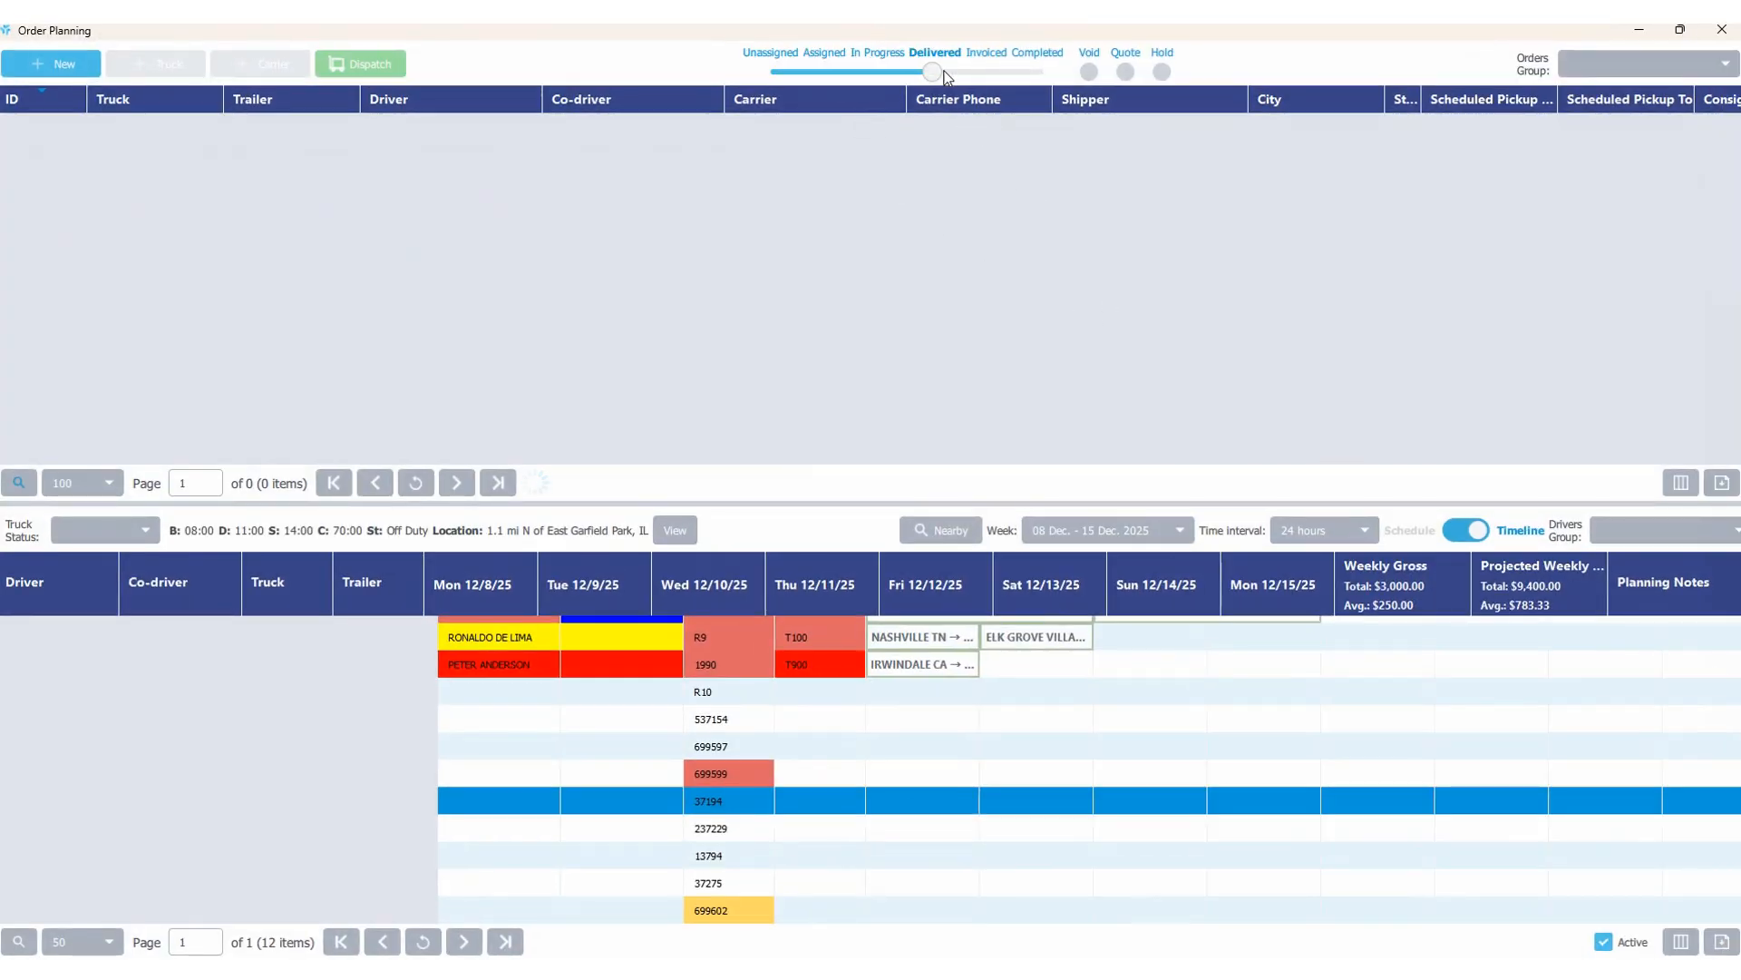
left_click_drag(896, 72, 897, 72)
mouse_move(952, 640)
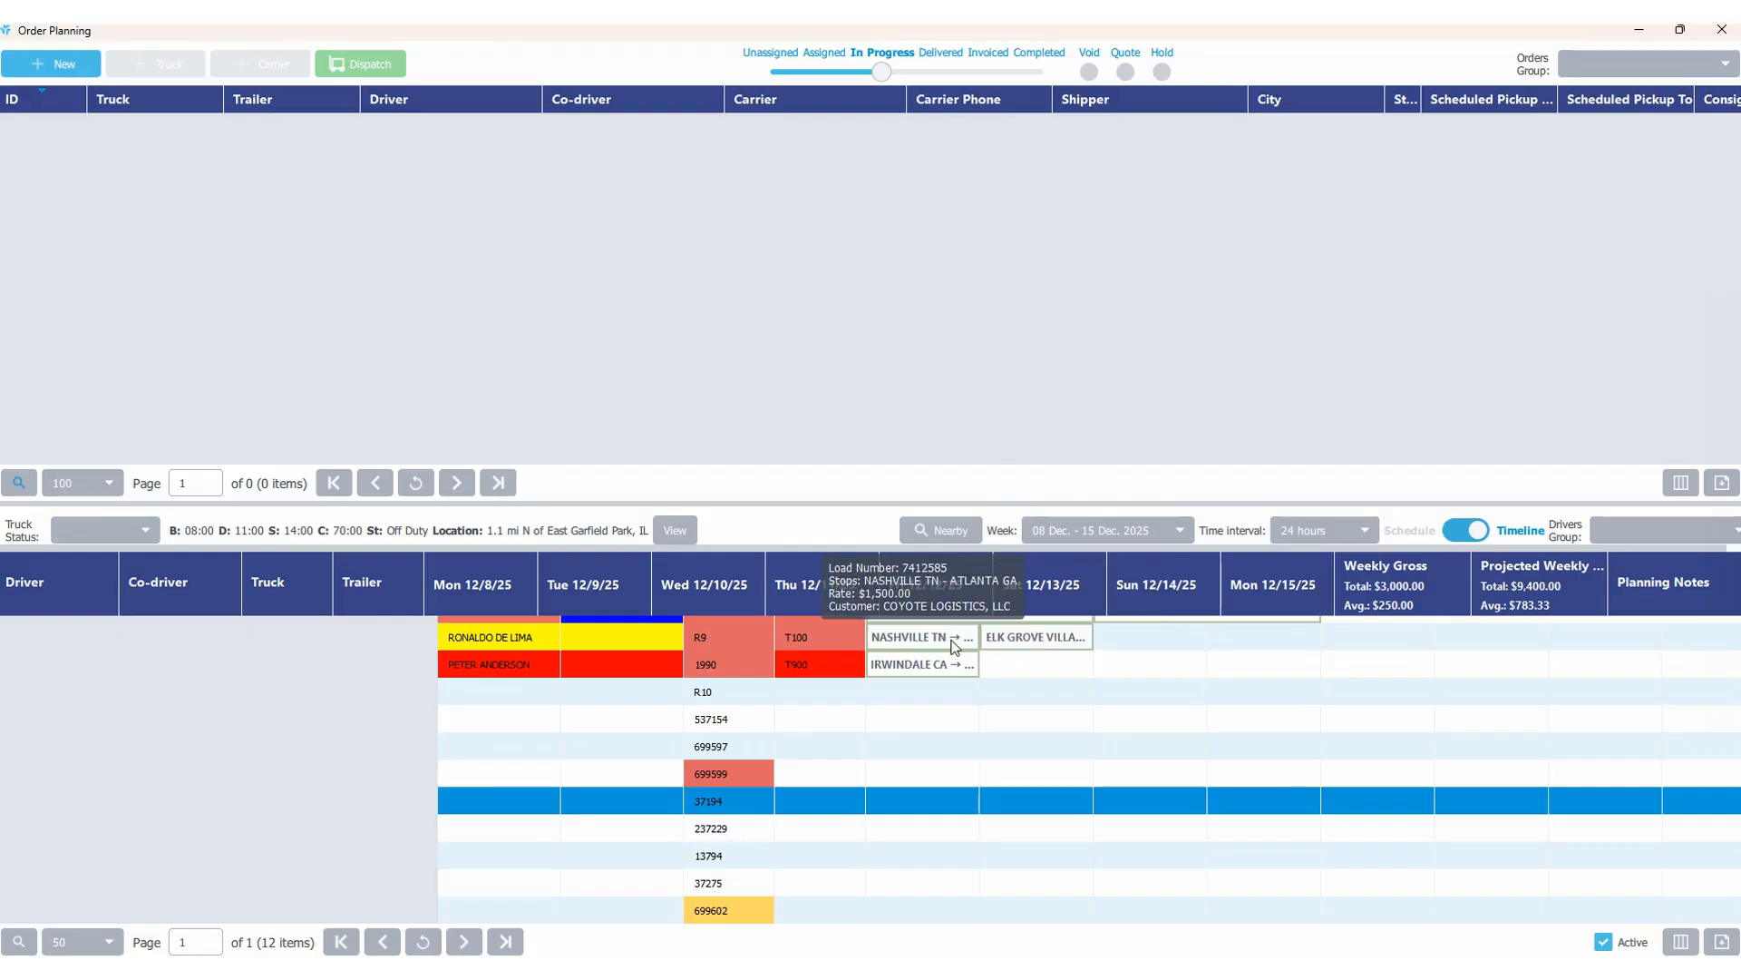
double_click(968, 629)
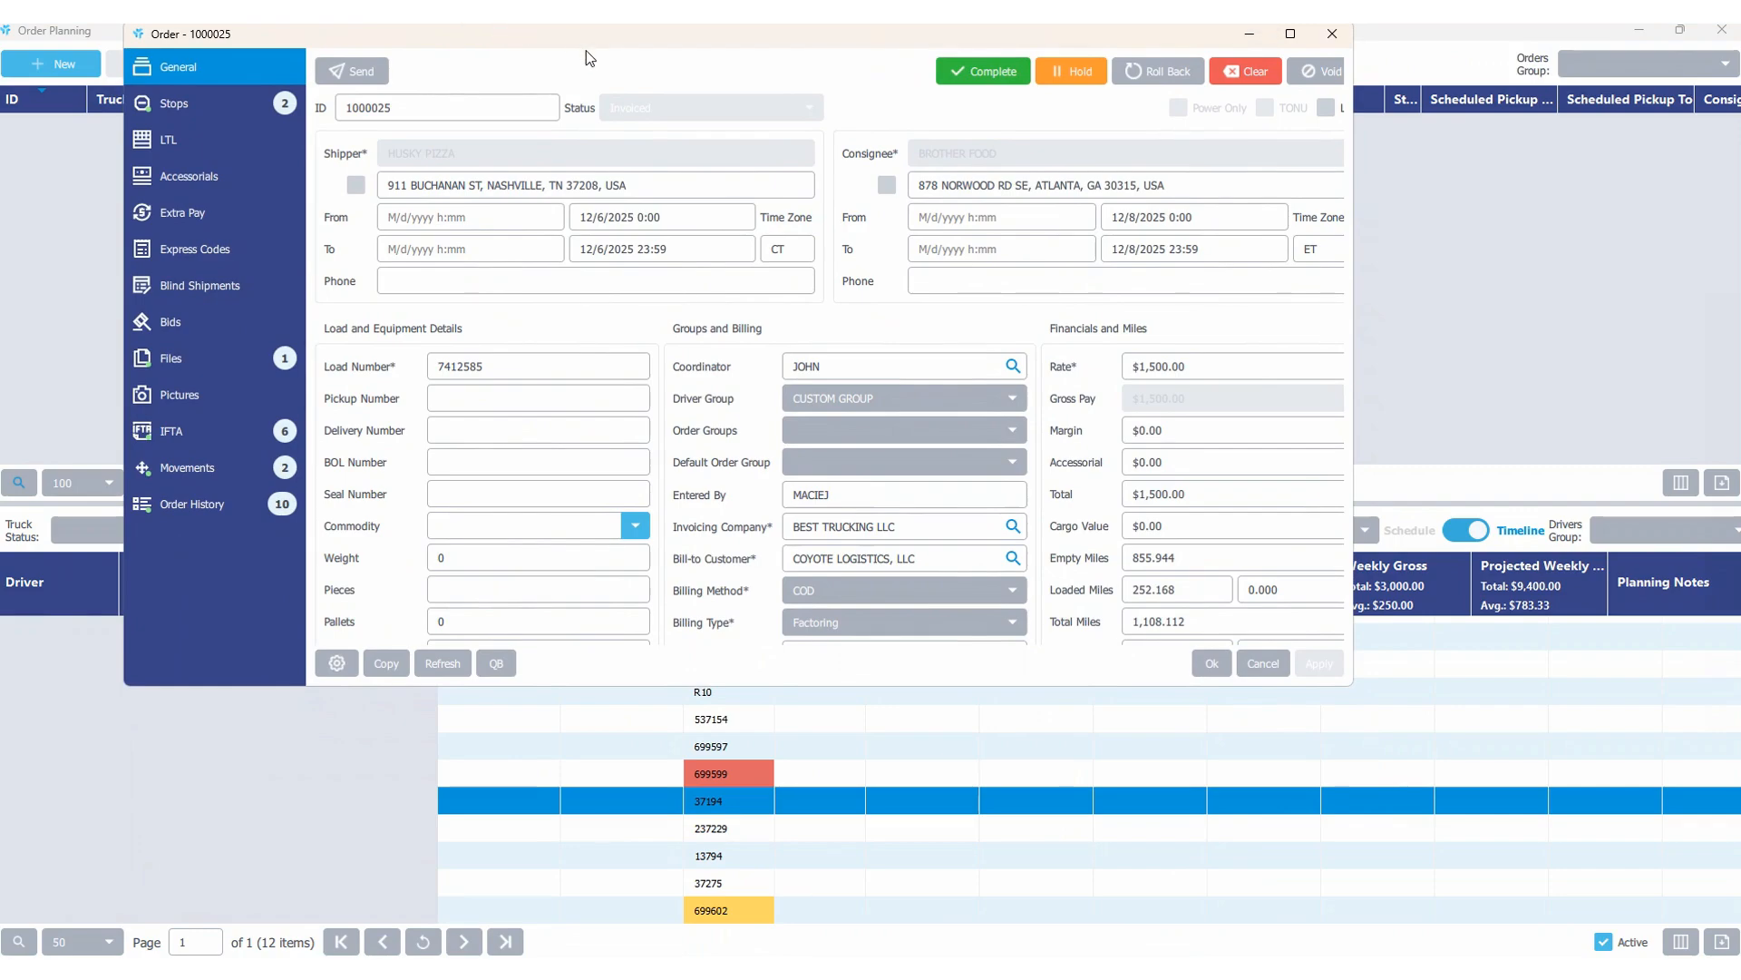
double_click(591, 44)
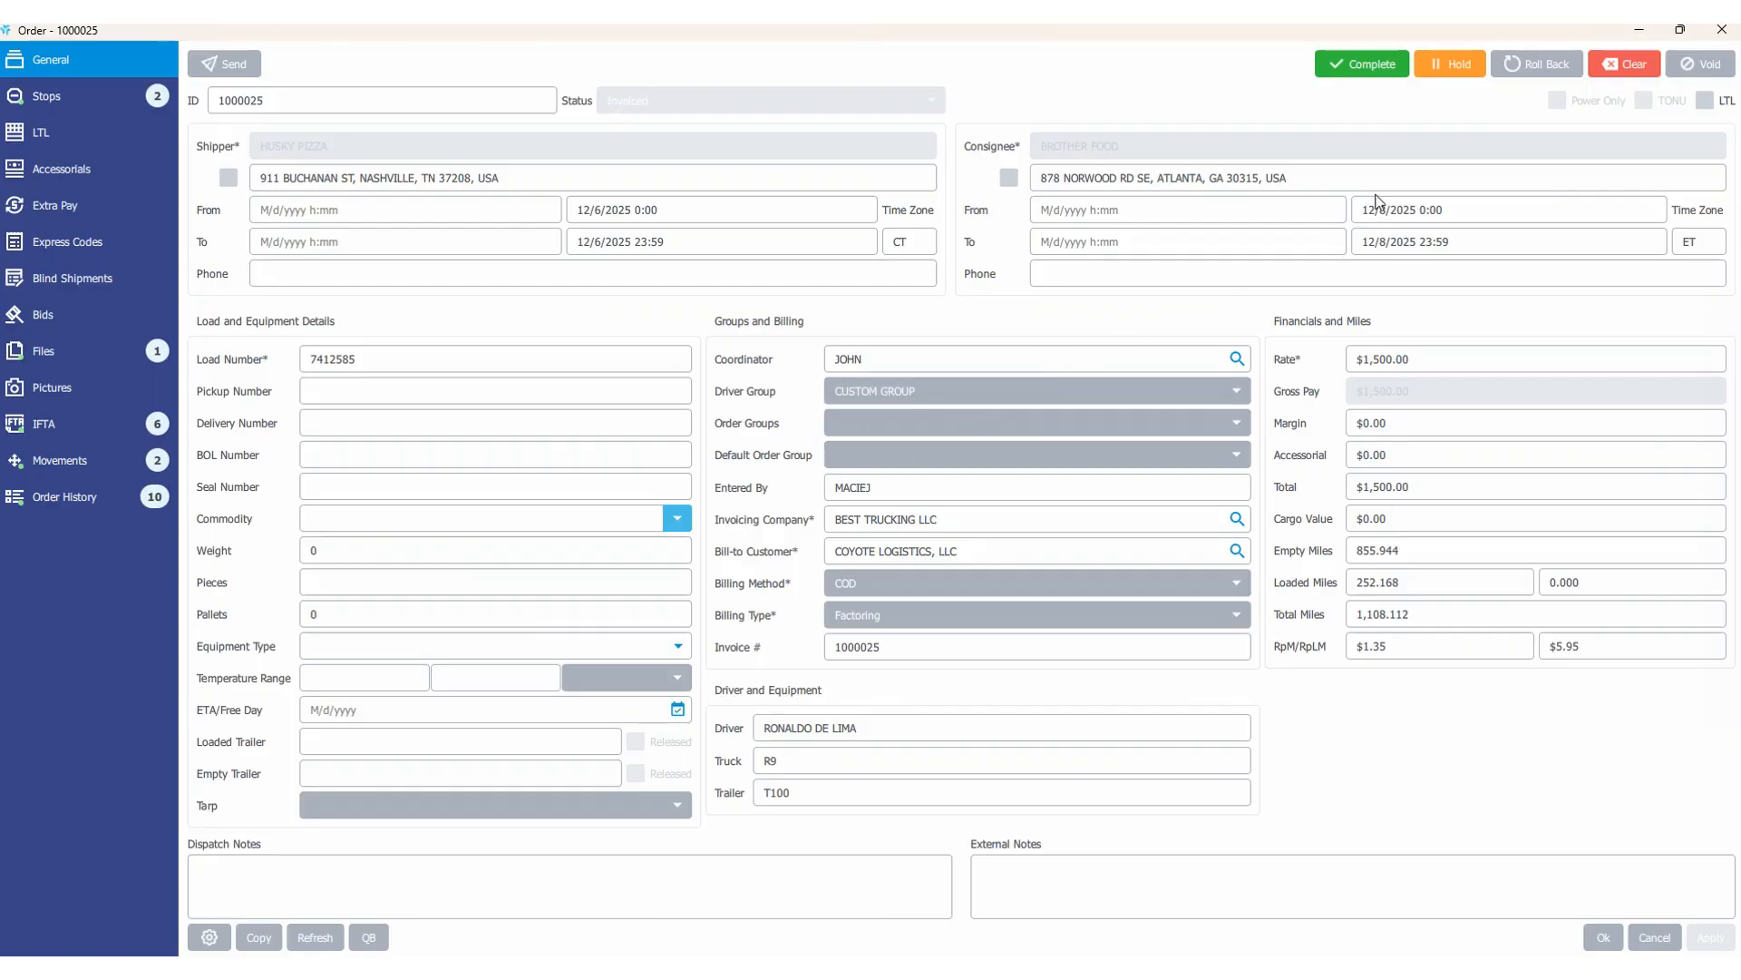
left_click(1723, 33)
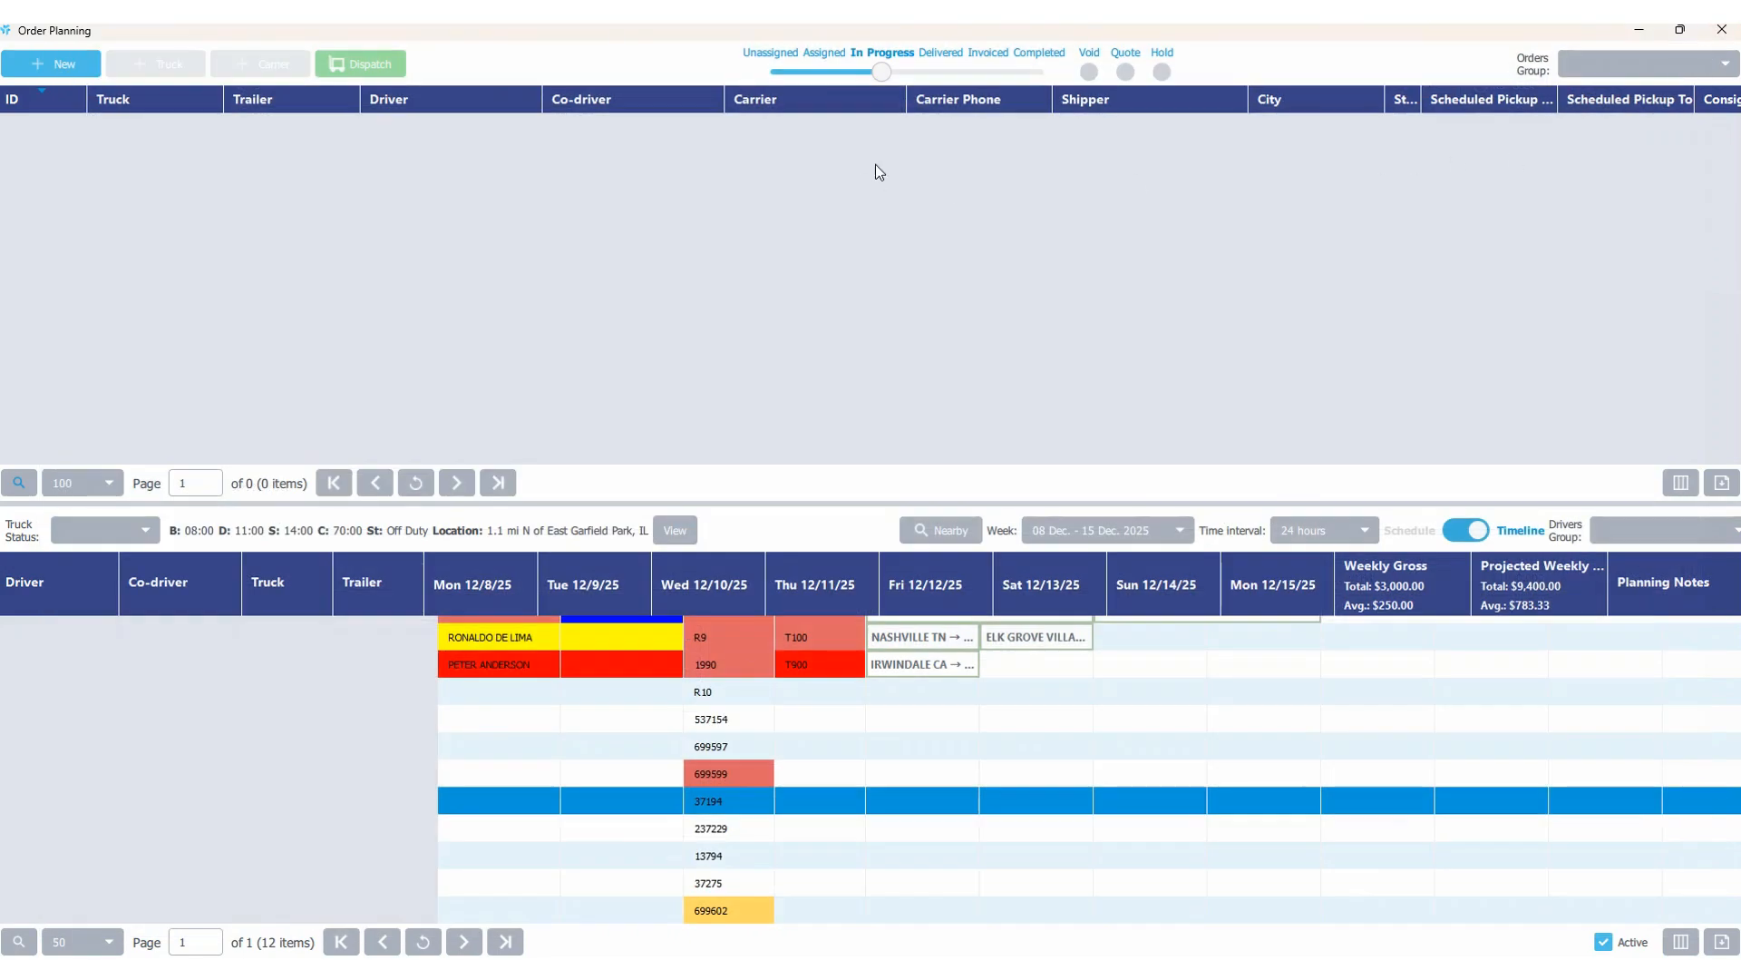
left_click(1721, 29)
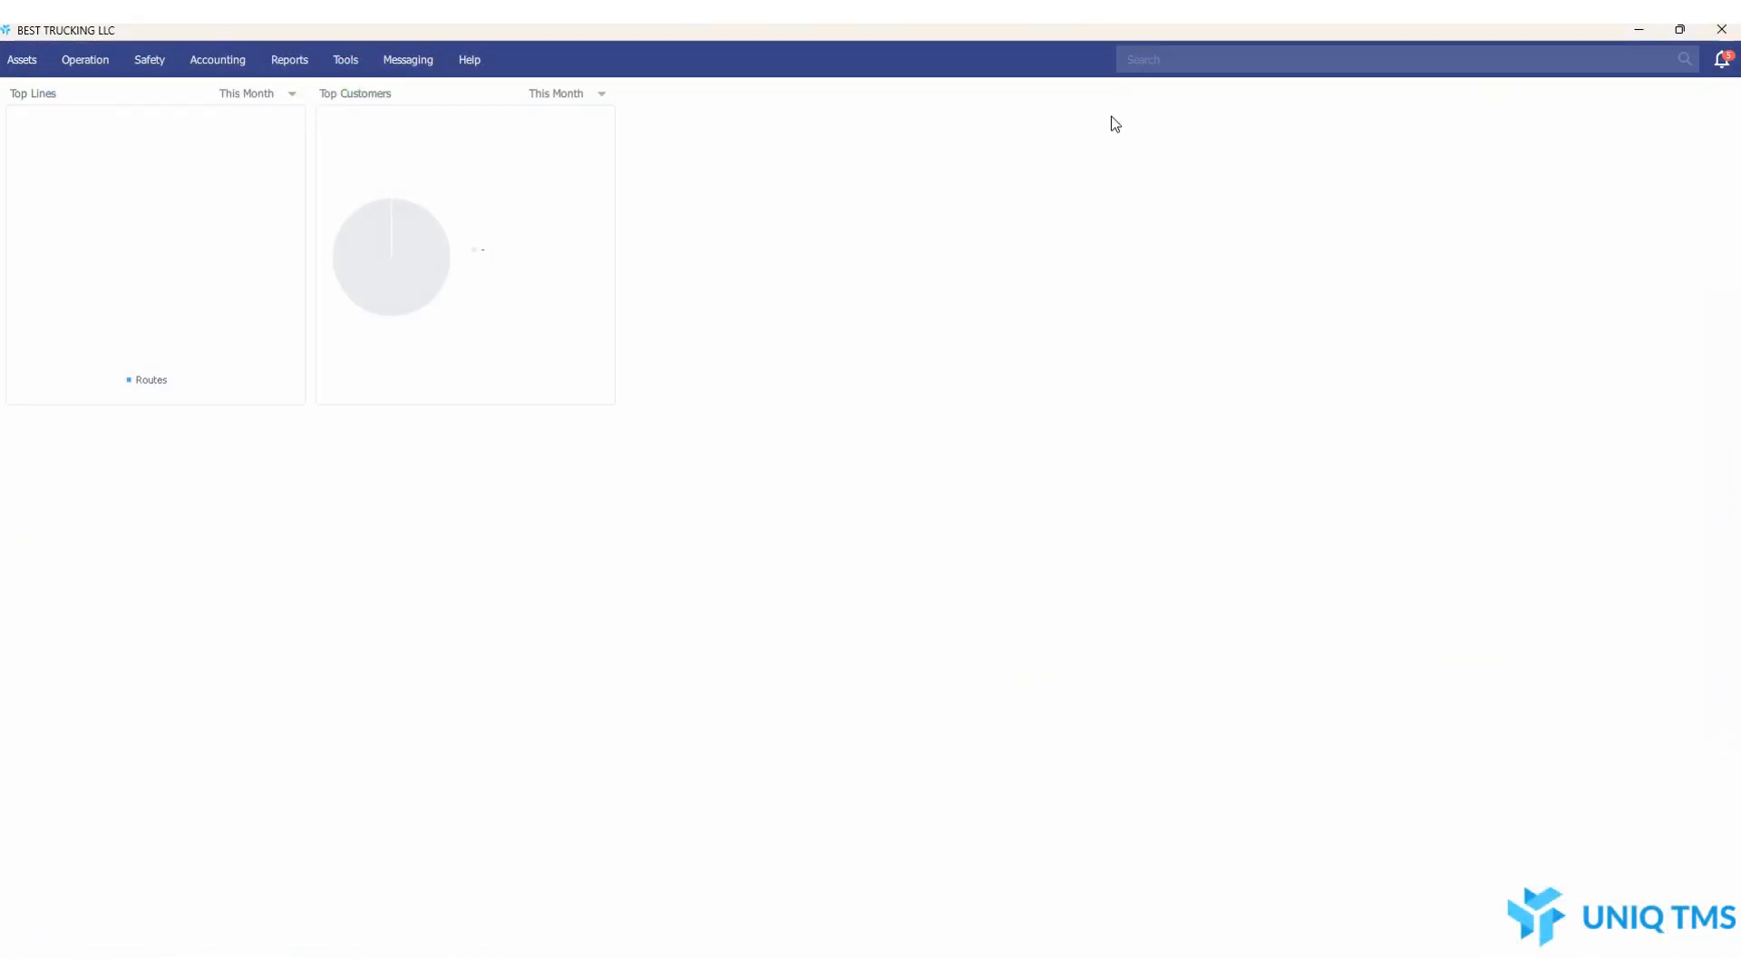
- Open the Generate Settlements window, maximize it and set the settlement type to Staff
left_click(240, 66)
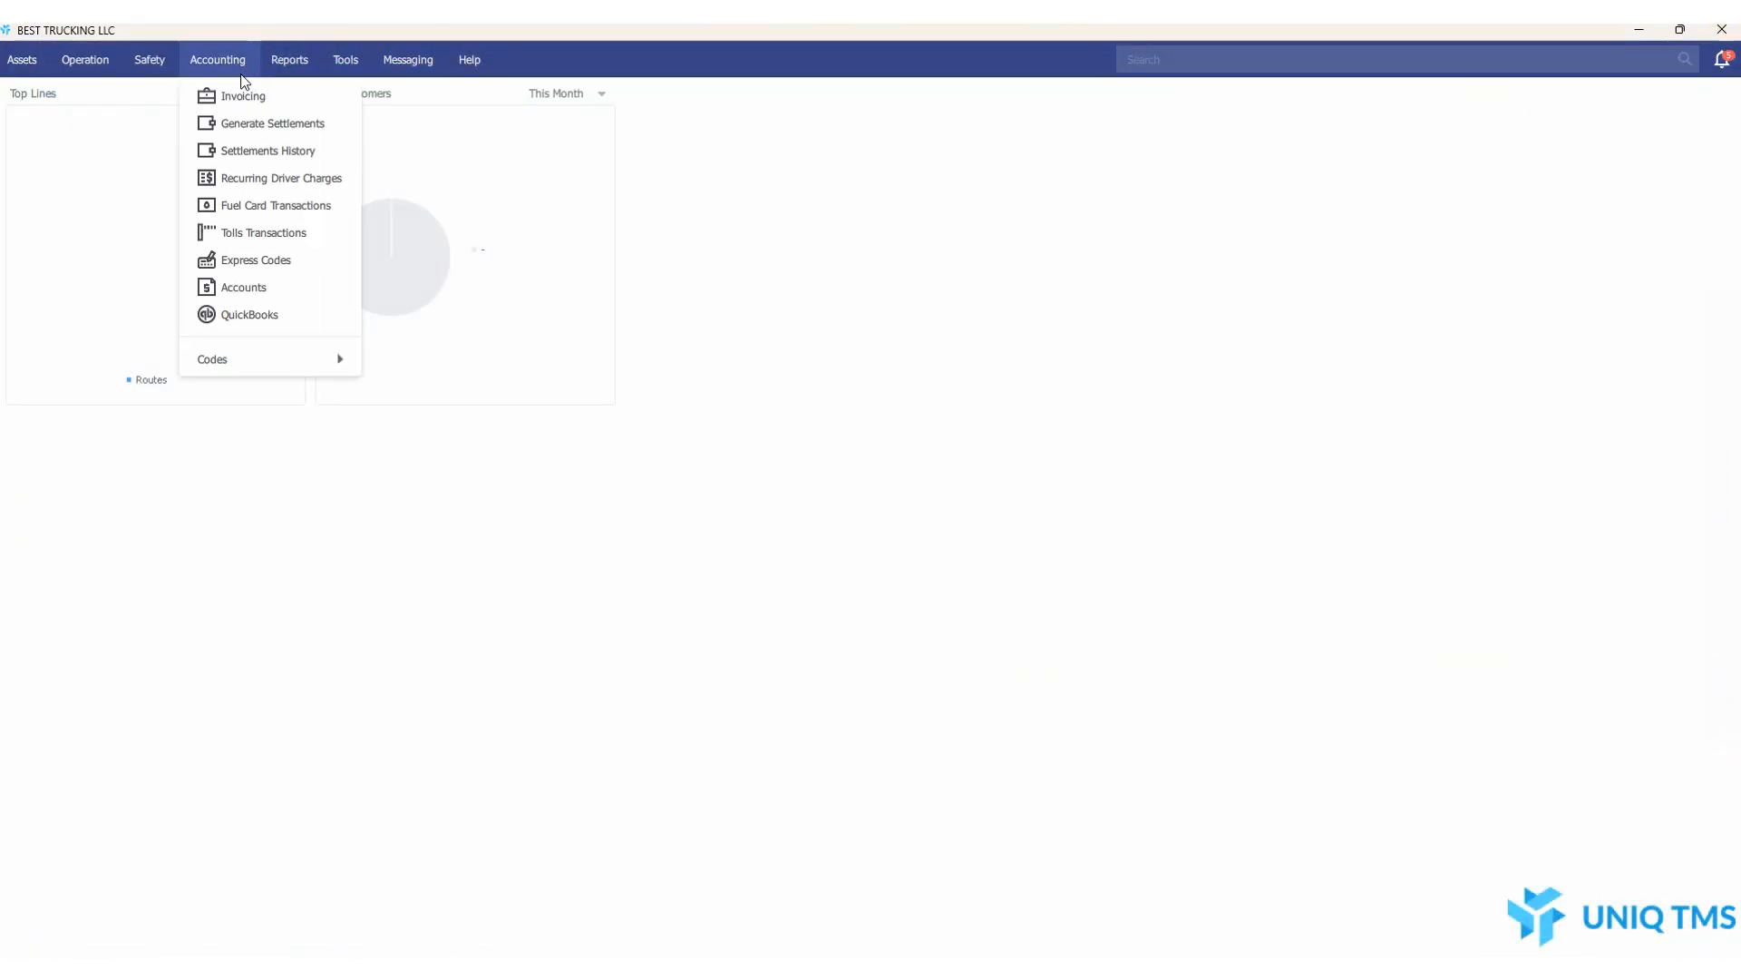
left_click(258, 126)
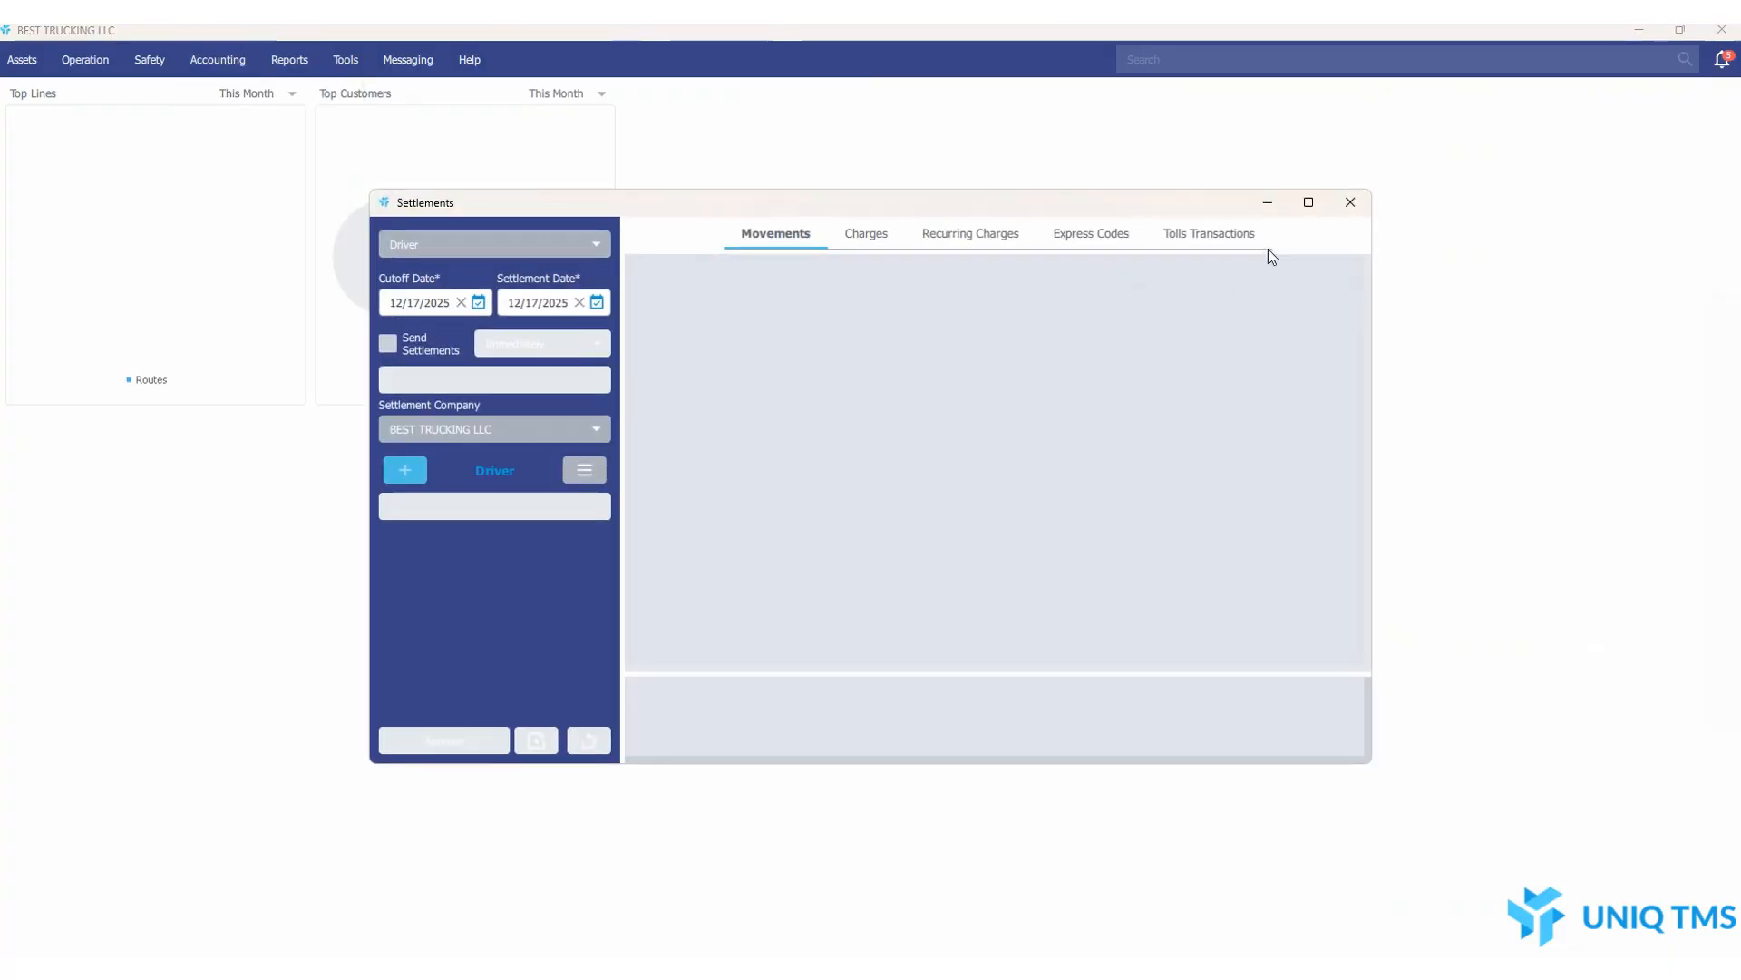
left_click(1308, 202)
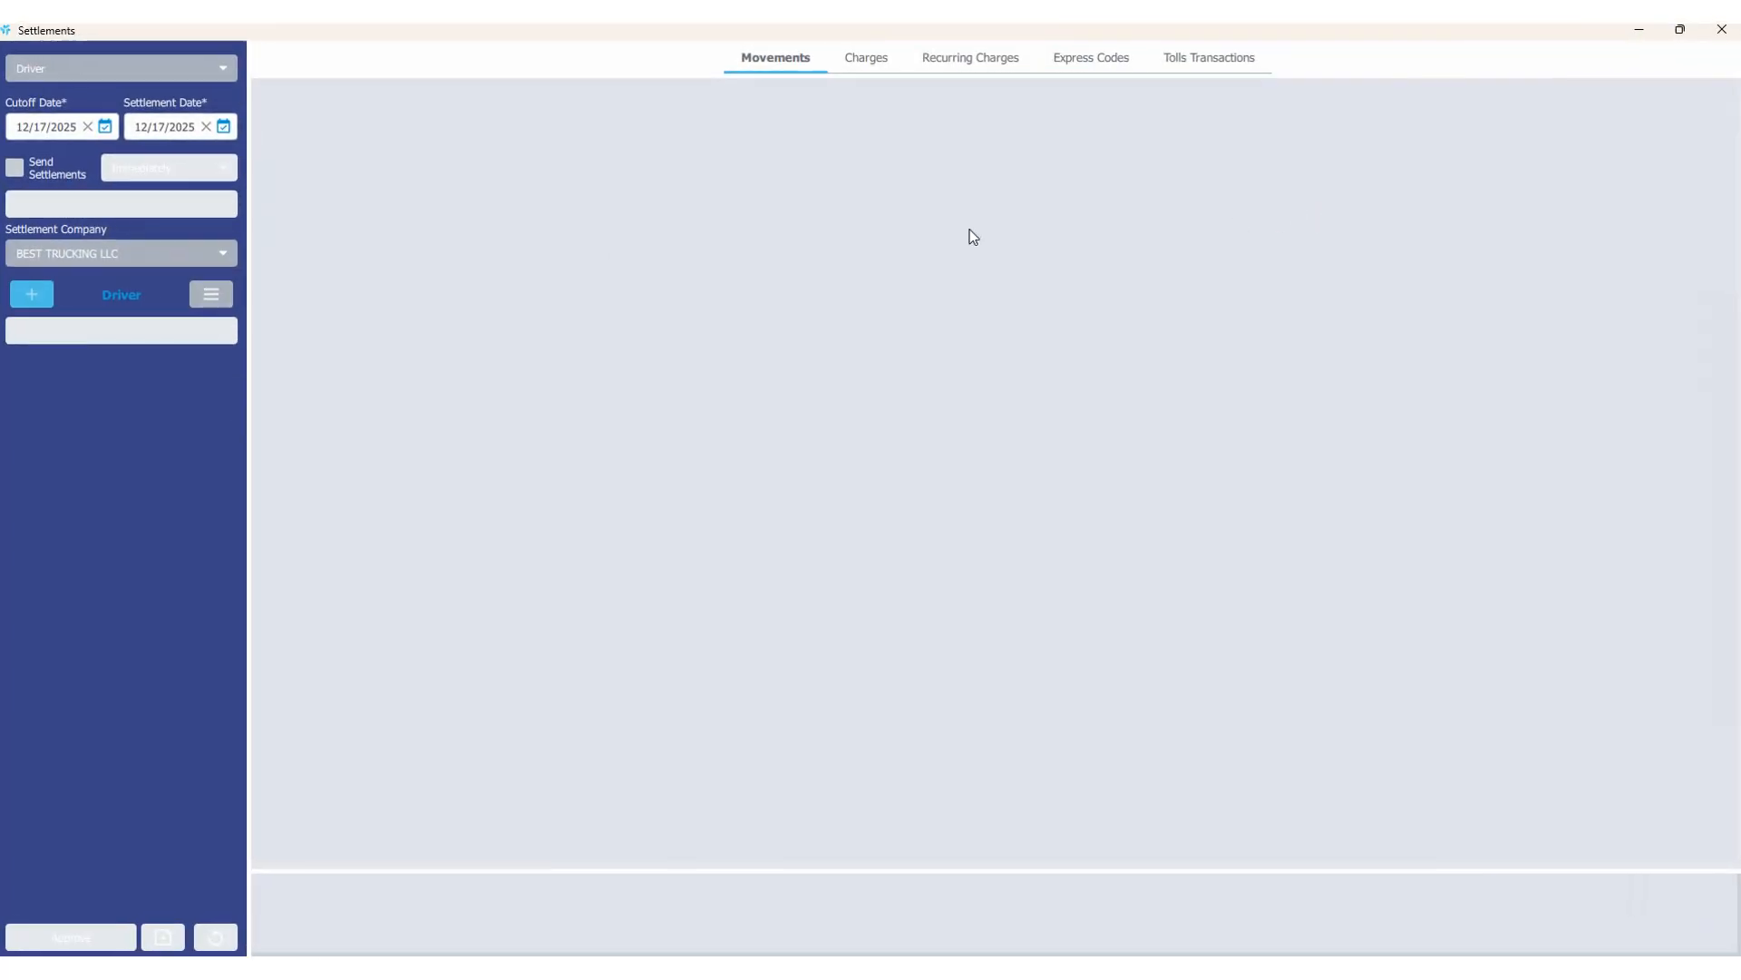
left_click(148, 77)
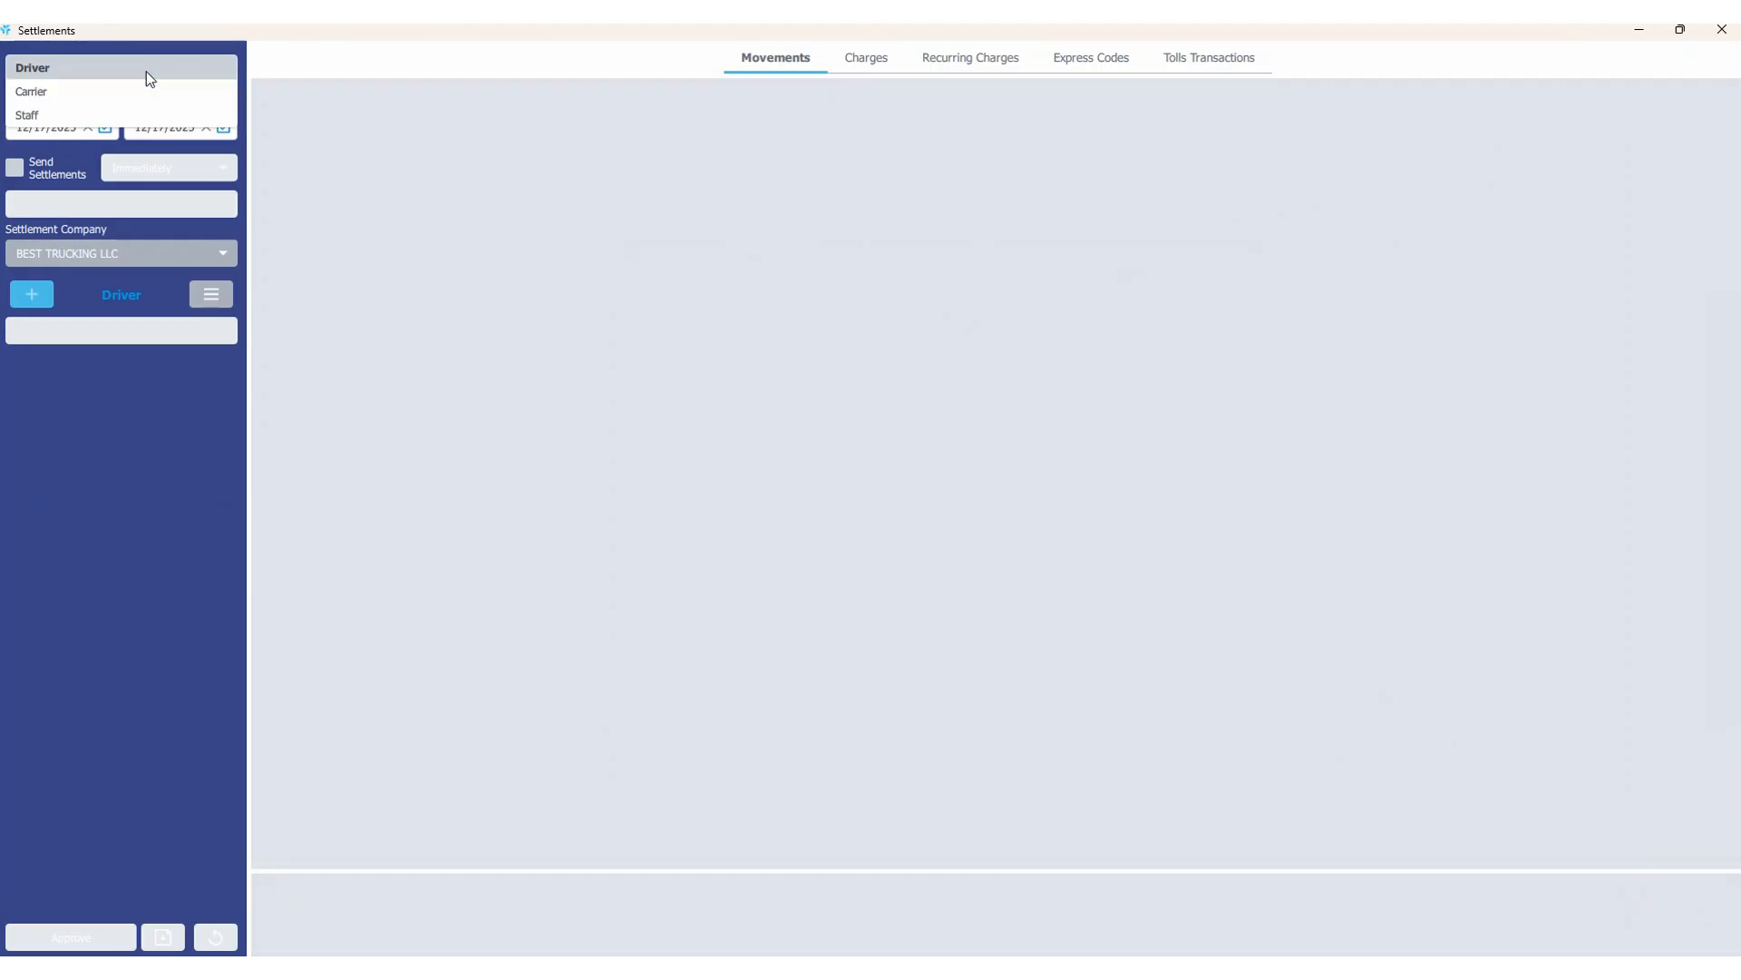
left_click(128, 113)
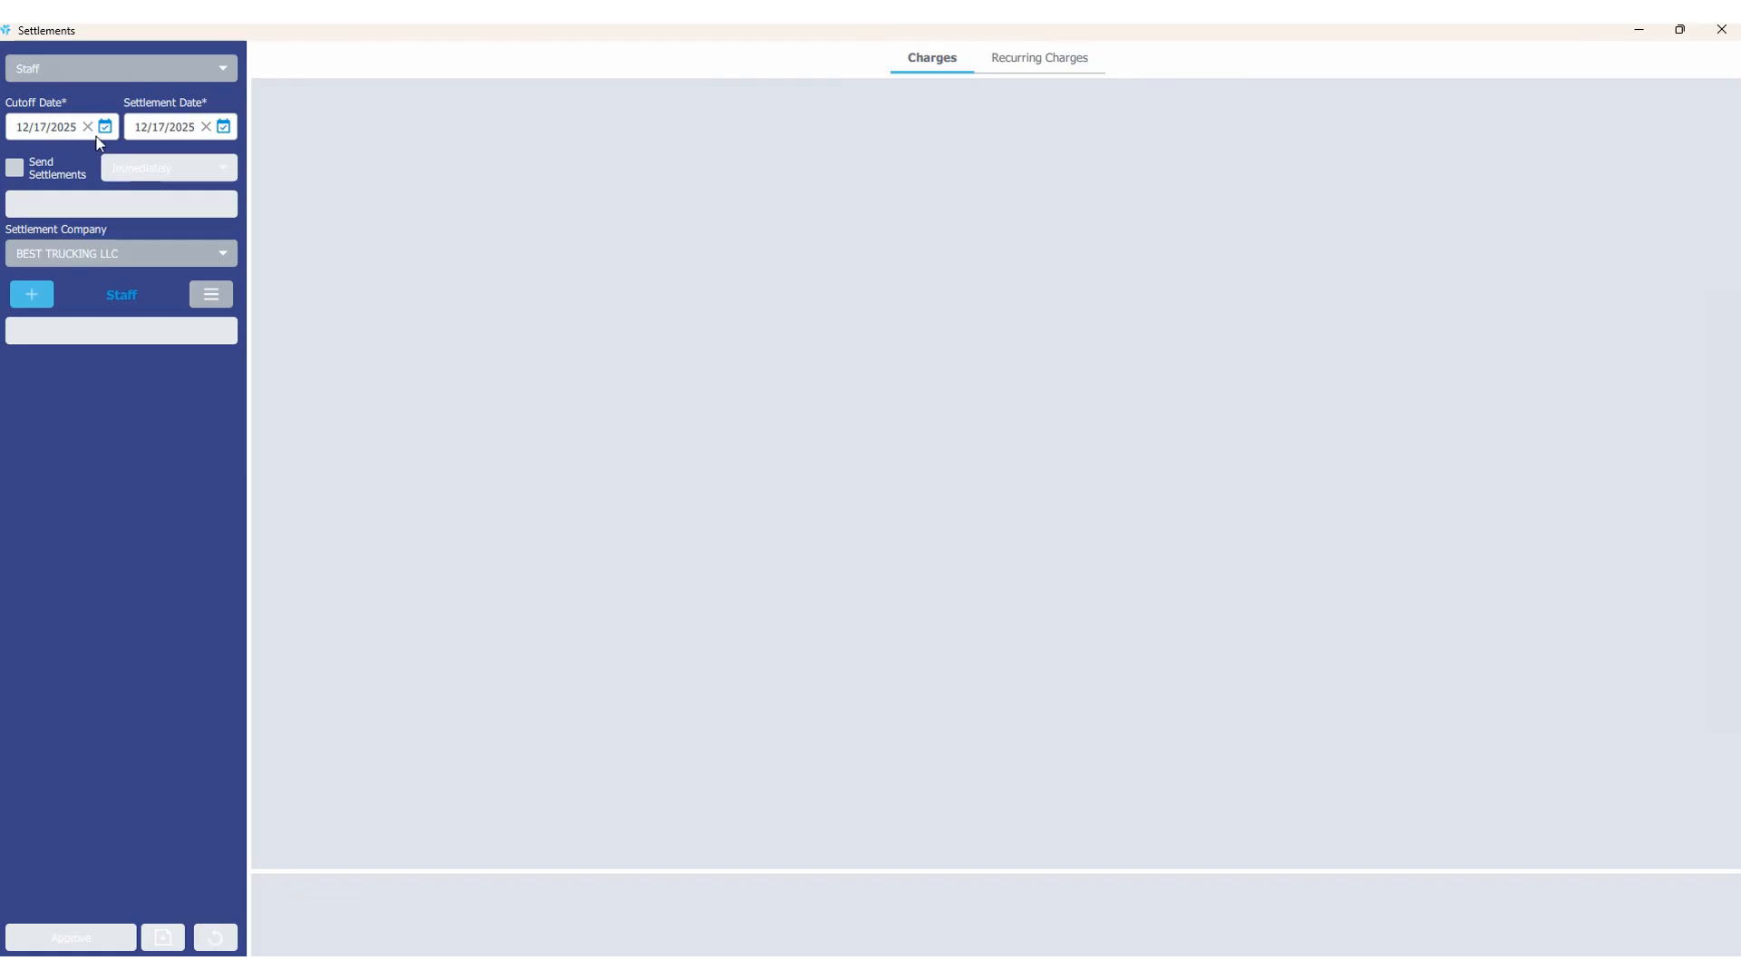
- Enable Send Settlements to review its timing options, and turn it off again
left_click(13, 170)
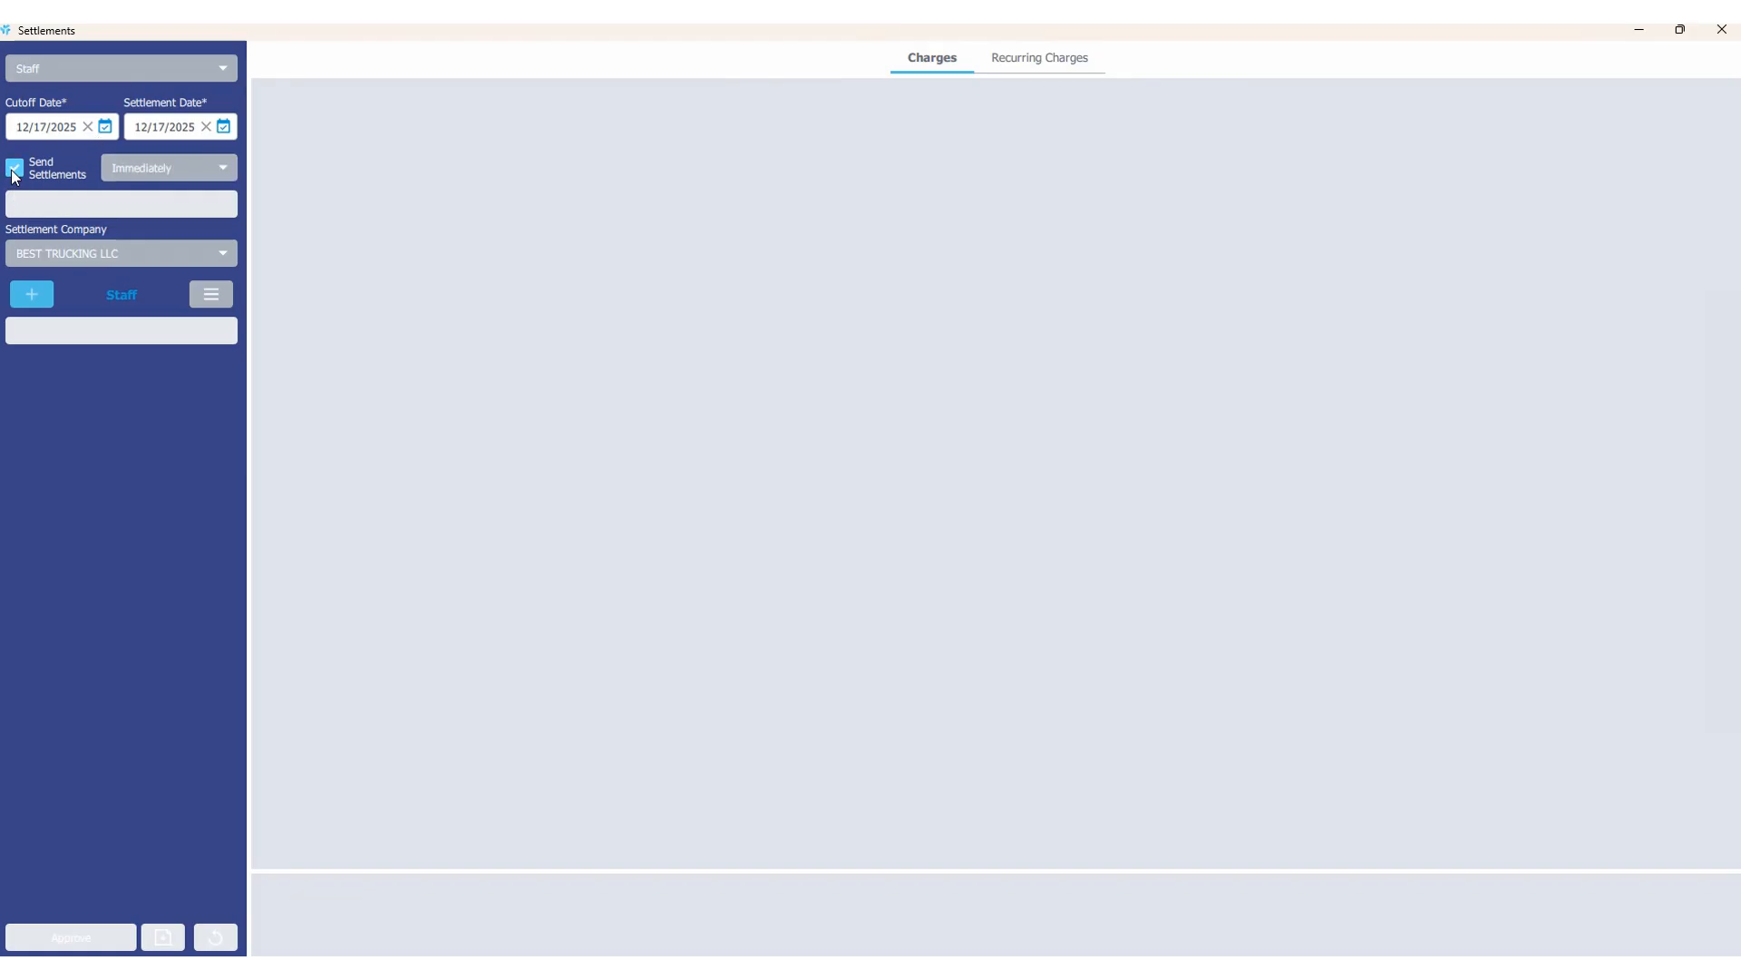
left_click(111, 172)
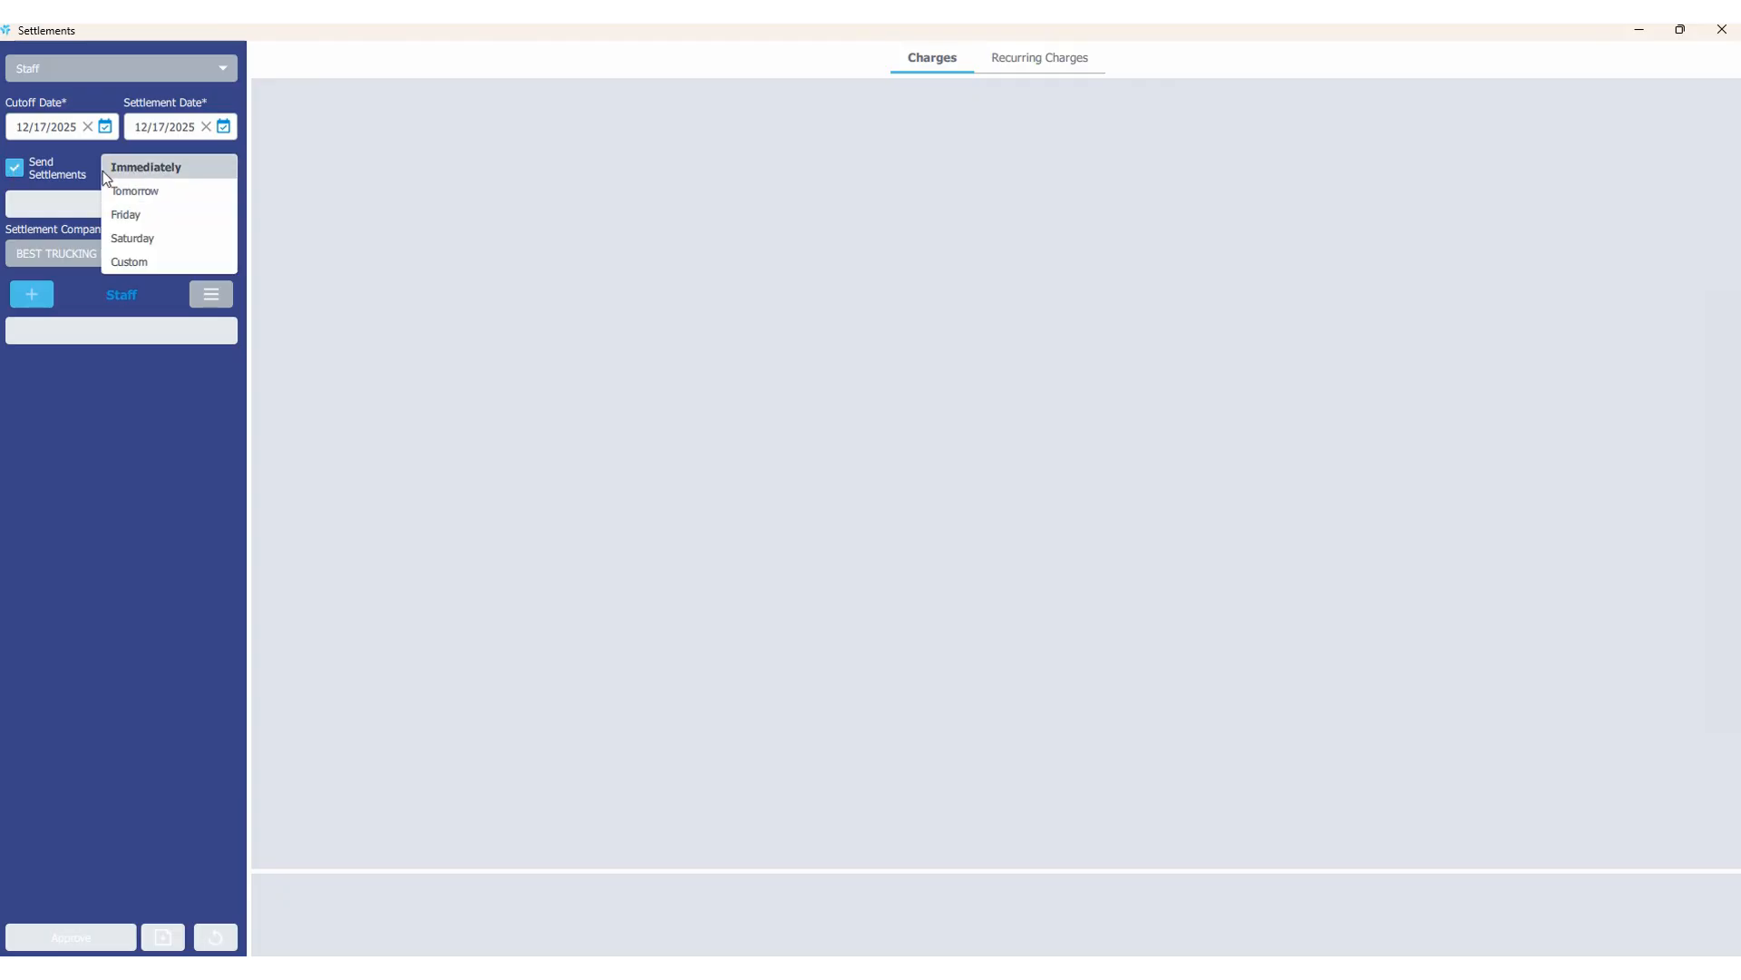
left_click(77, 168)
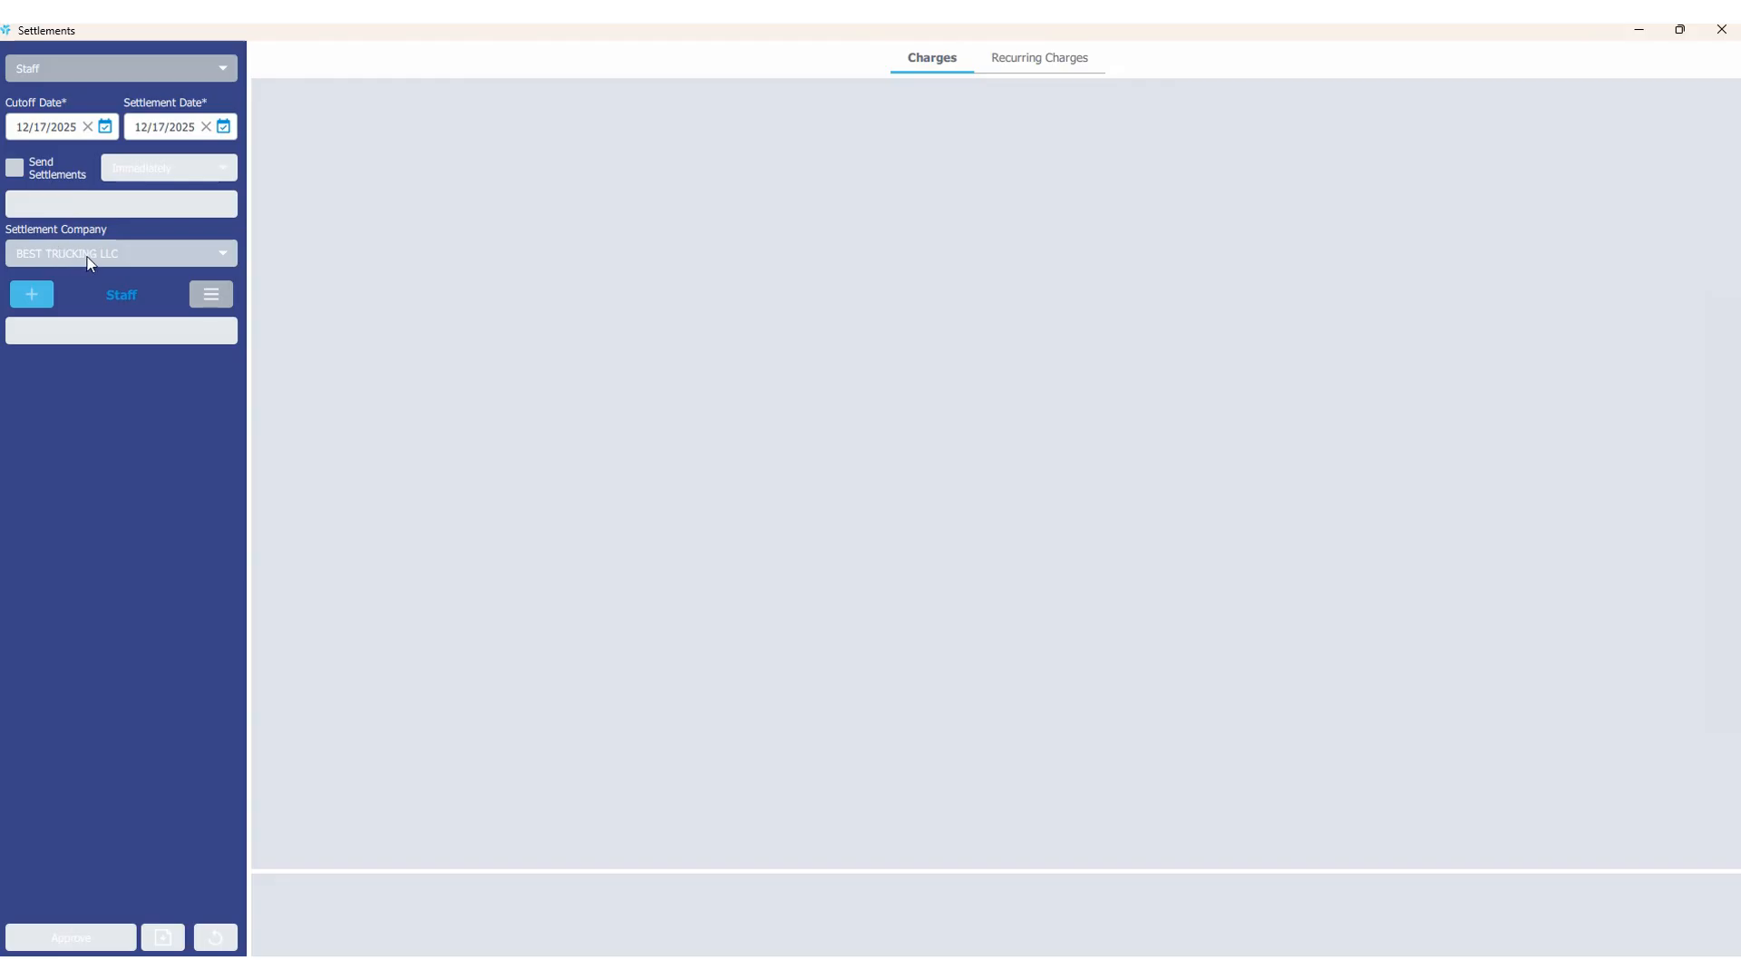
- Load the staff into the settlement list, and review MDISPATCH's charges and the available charge actions without applying any
left_click(41, 303)
left_click(62, 330)
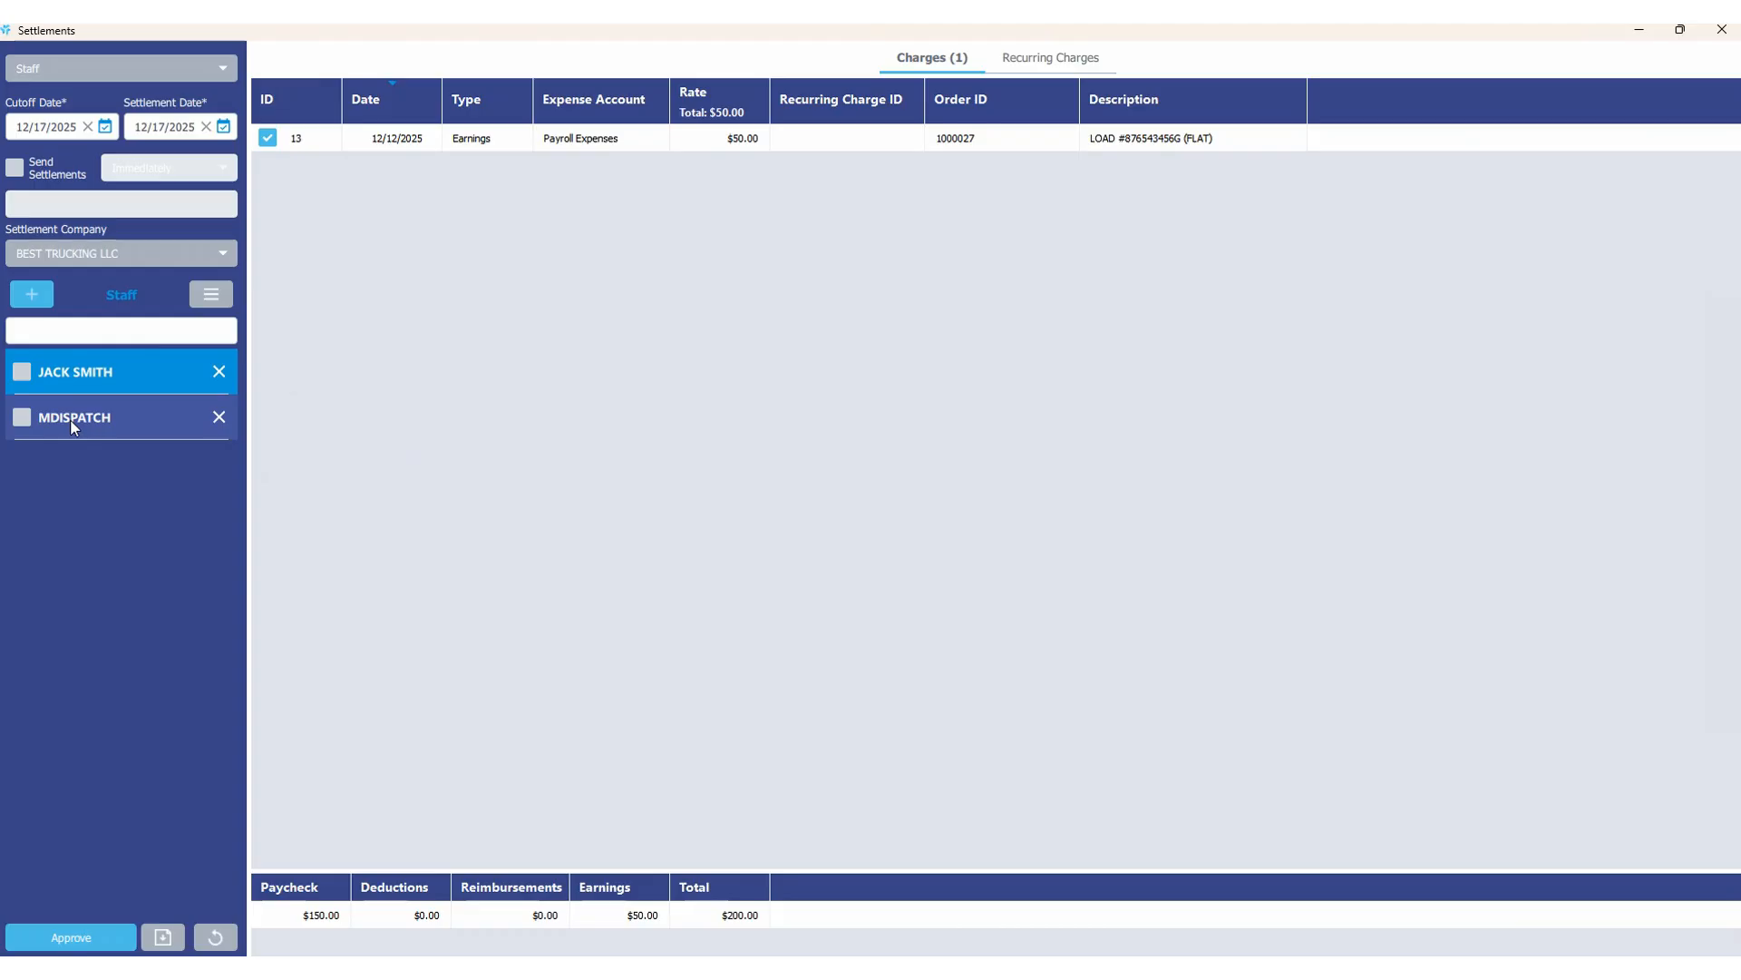
left_click(71, 423)
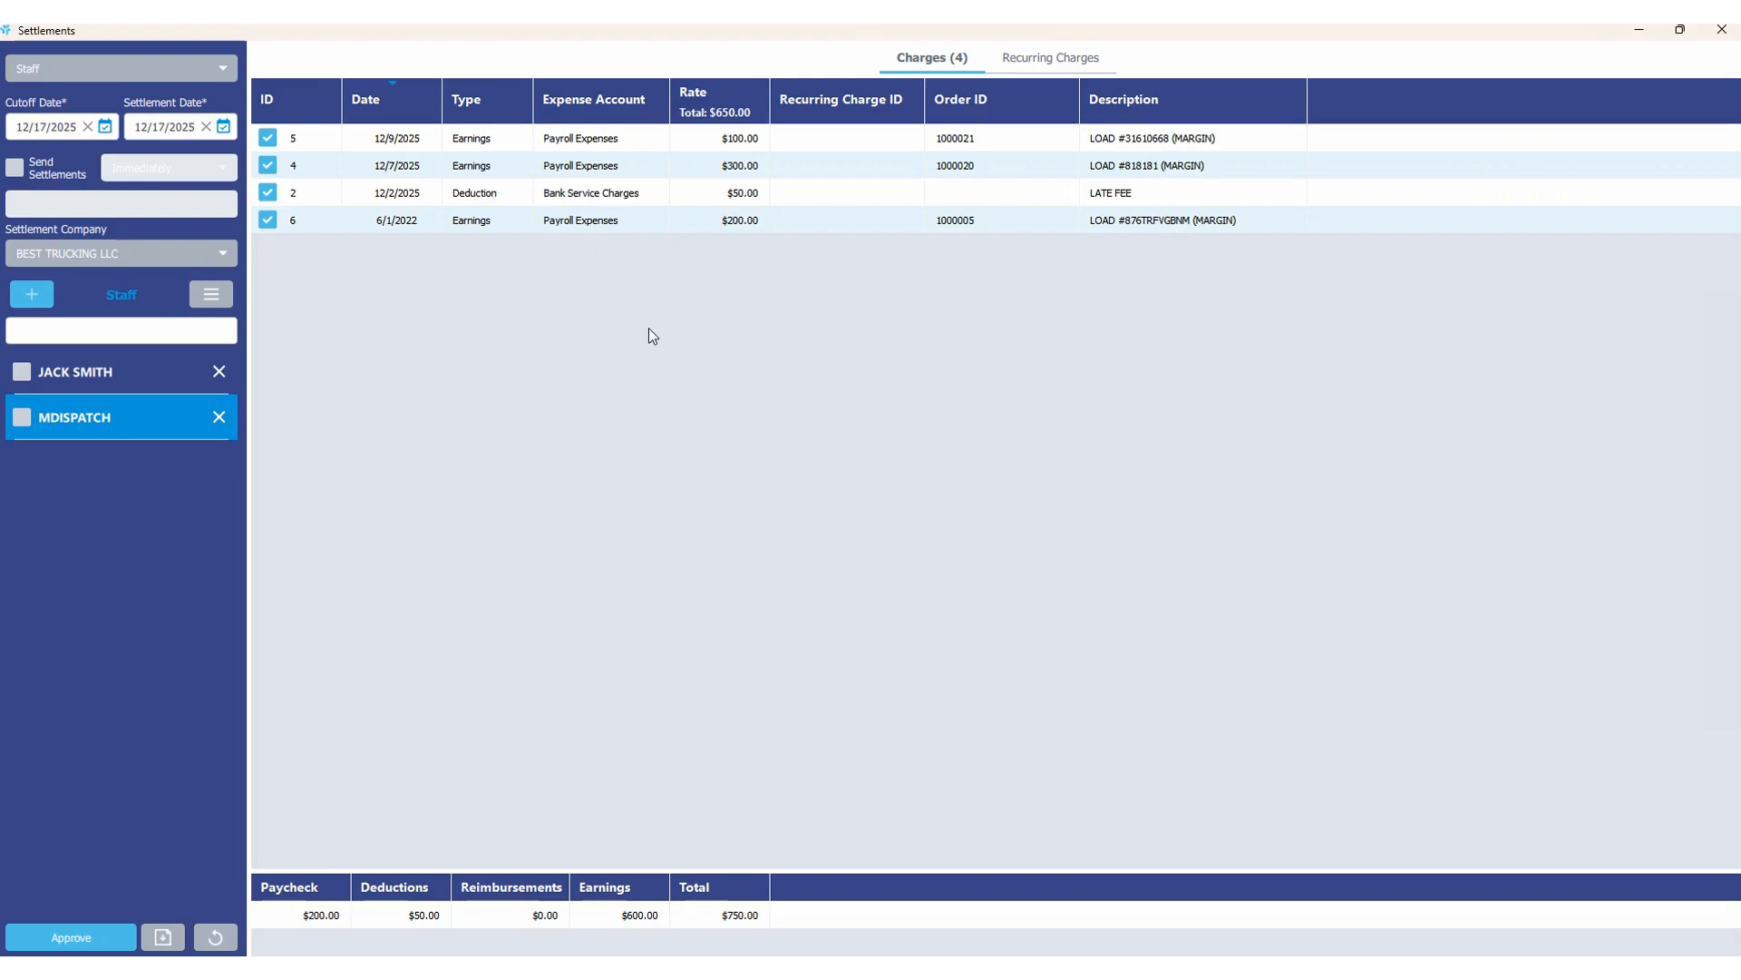
right_click(626, 317)
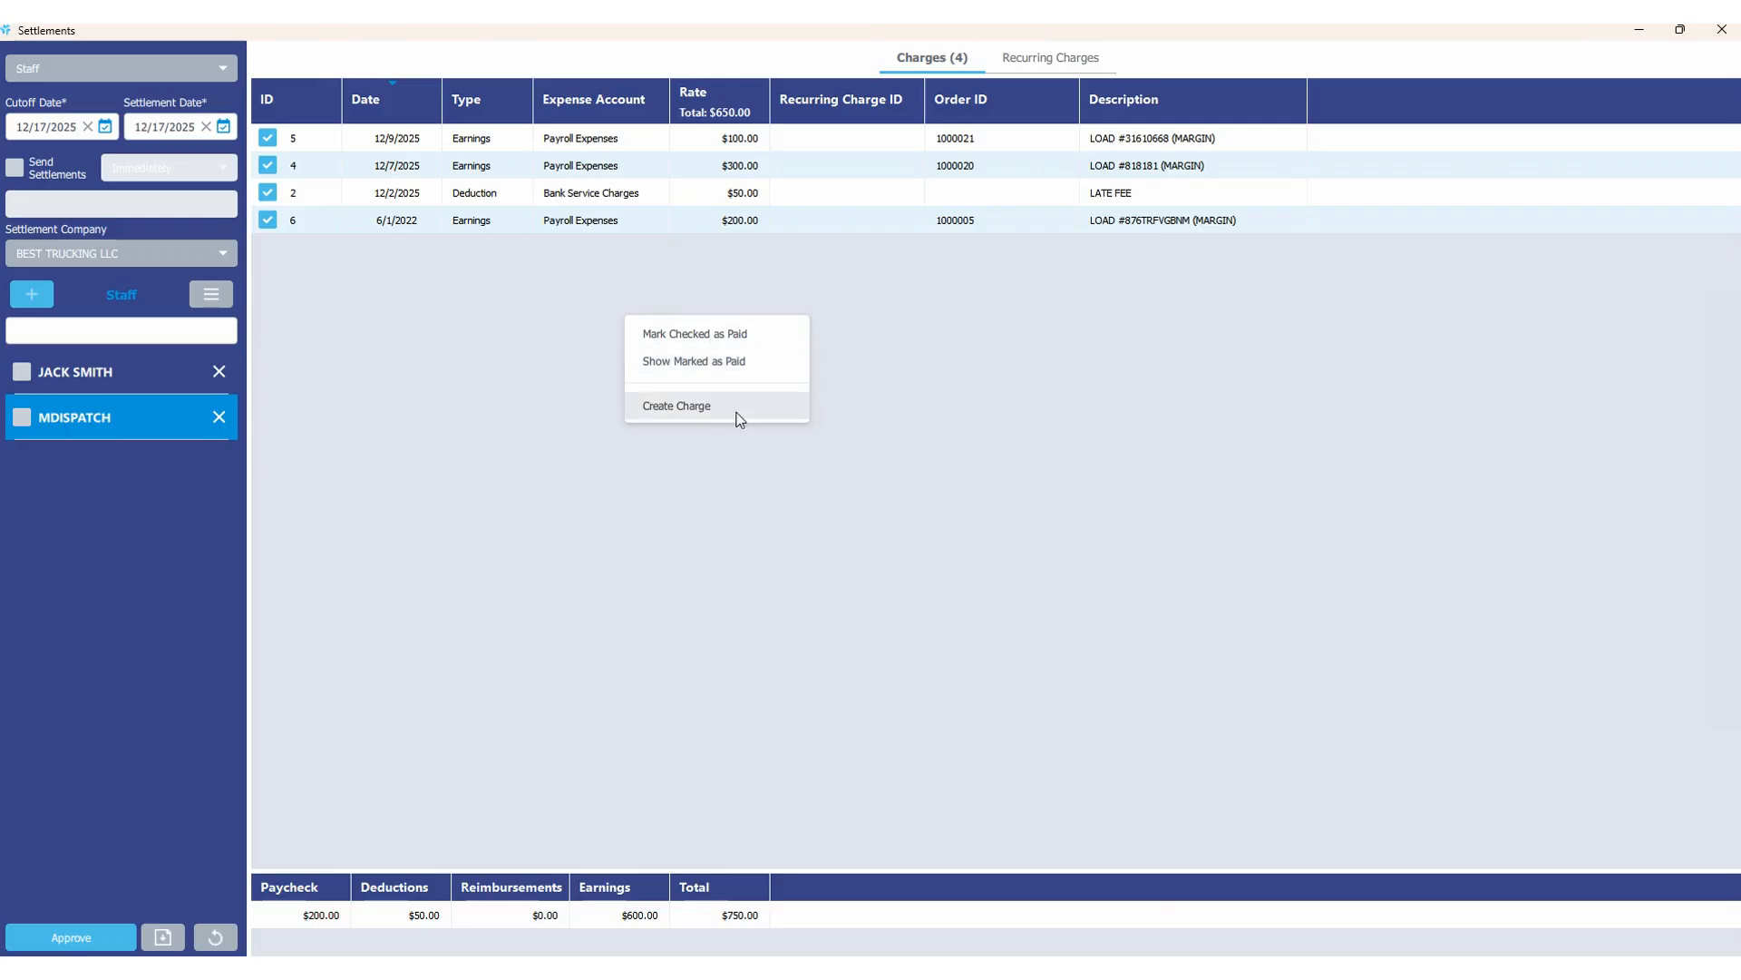
left_click(927, 300)
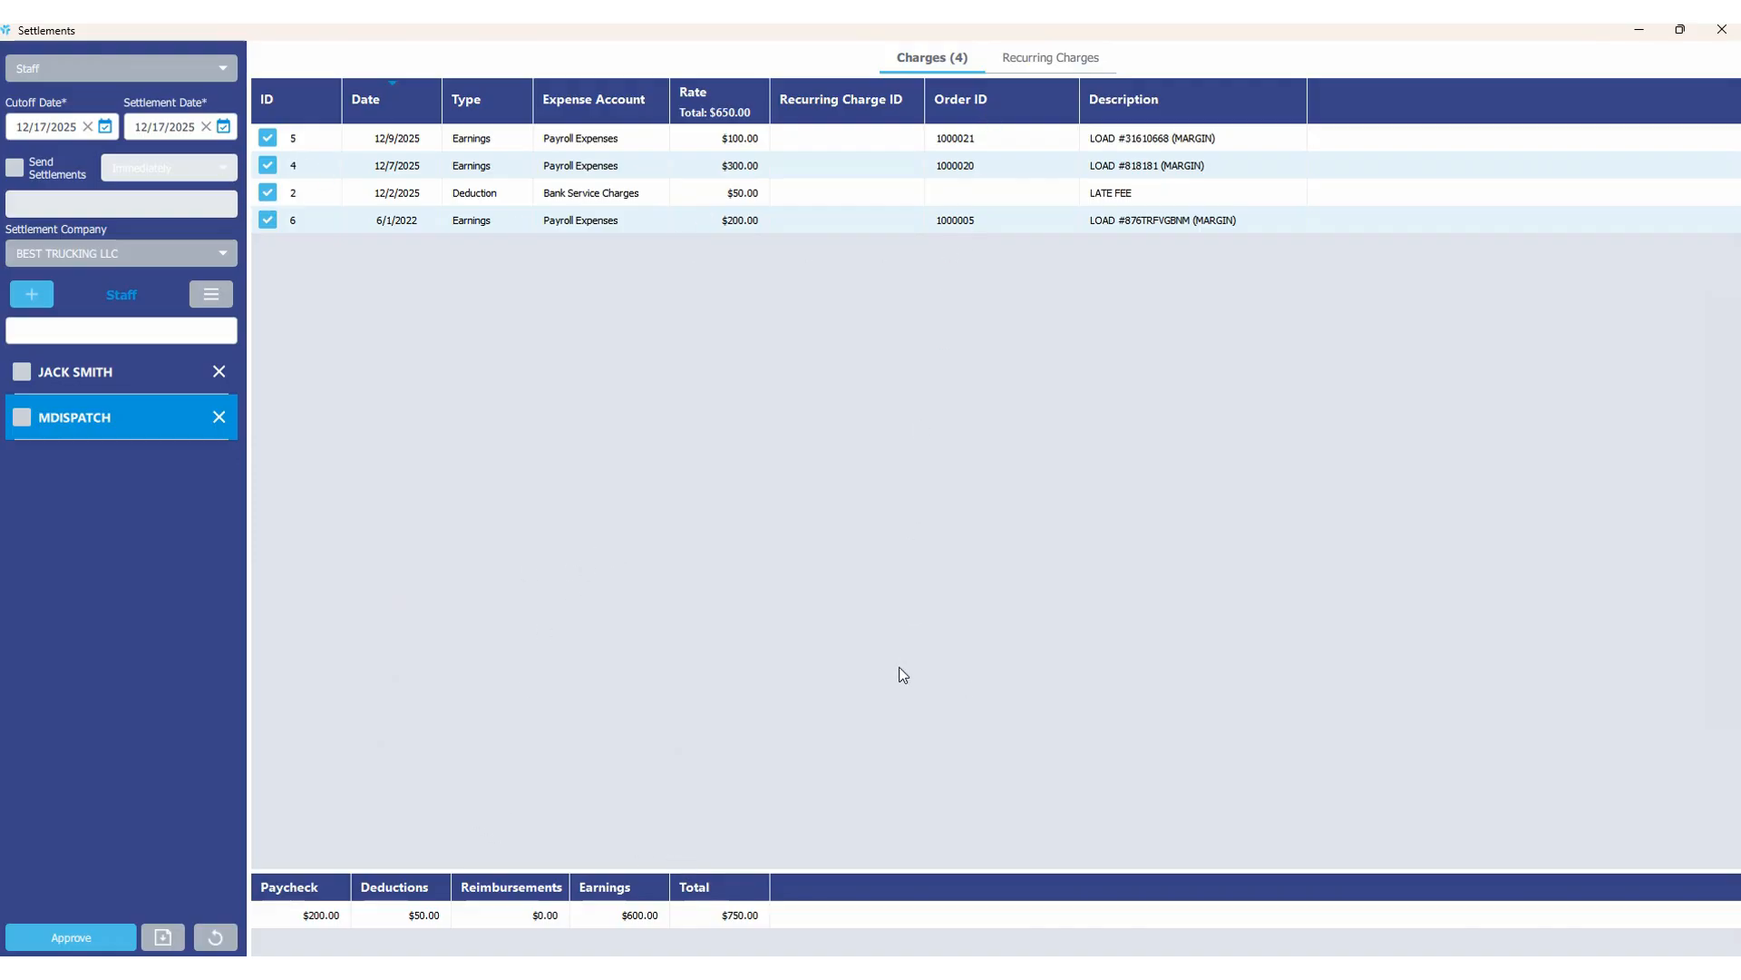
- Approve the MDISPATCH staff settlement and process it
left_click(22, 418)
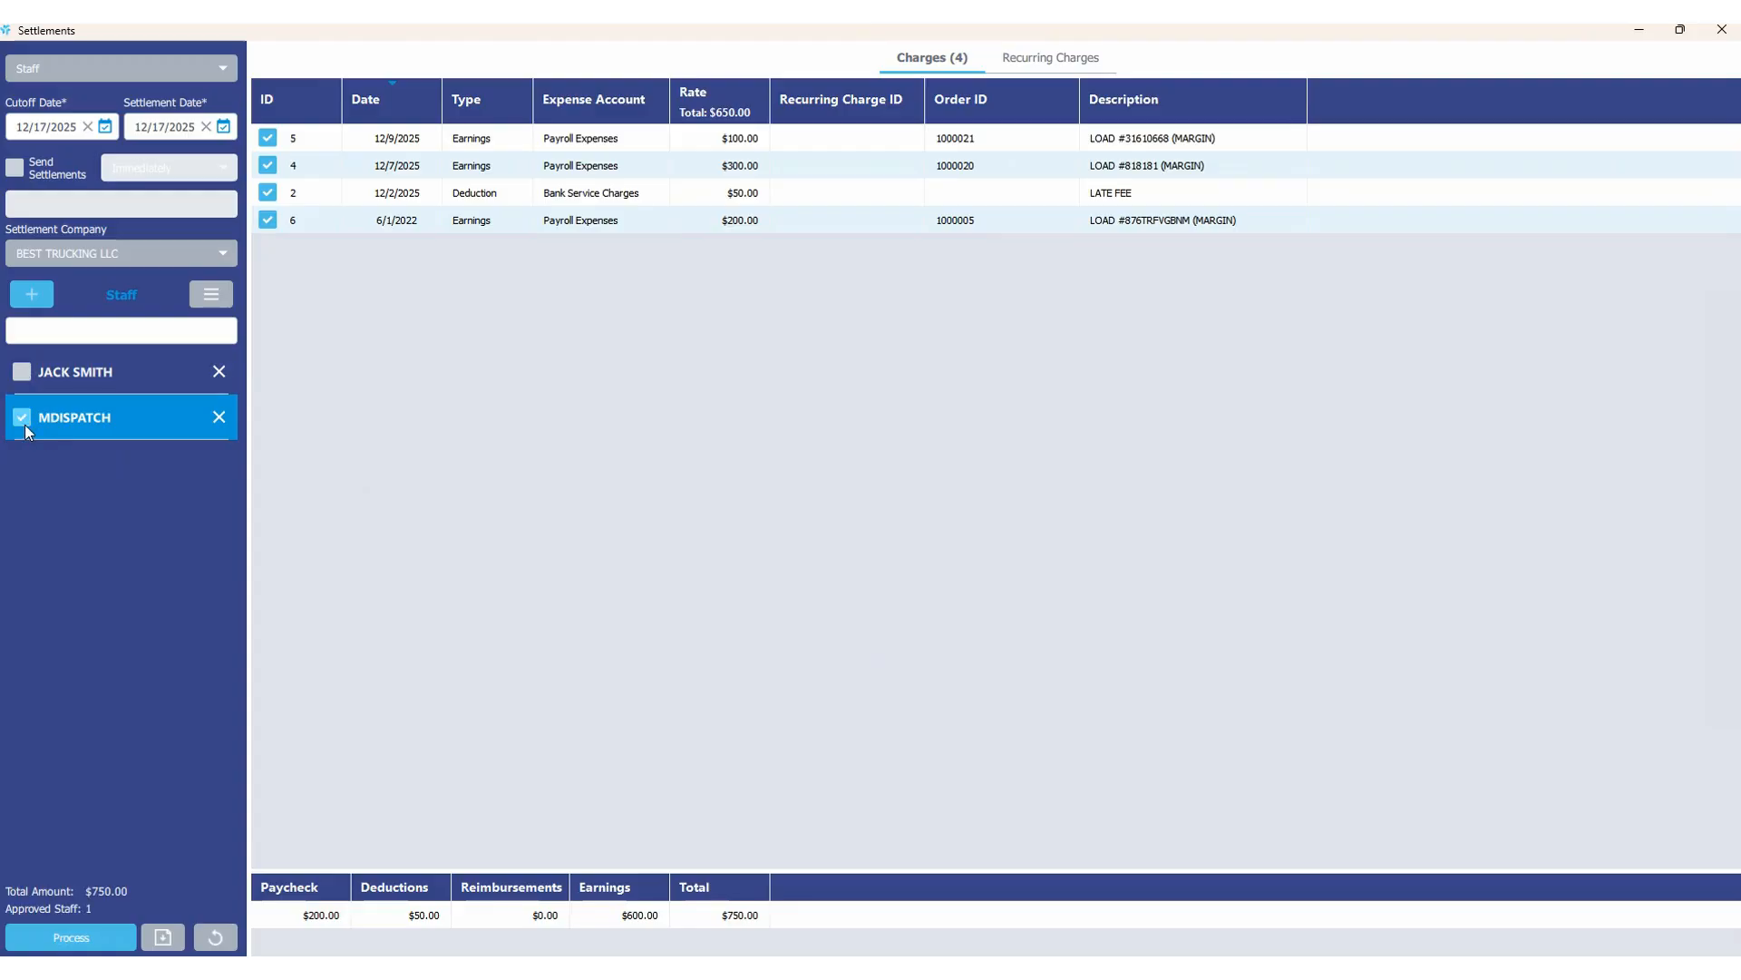
left_click(108, 939)
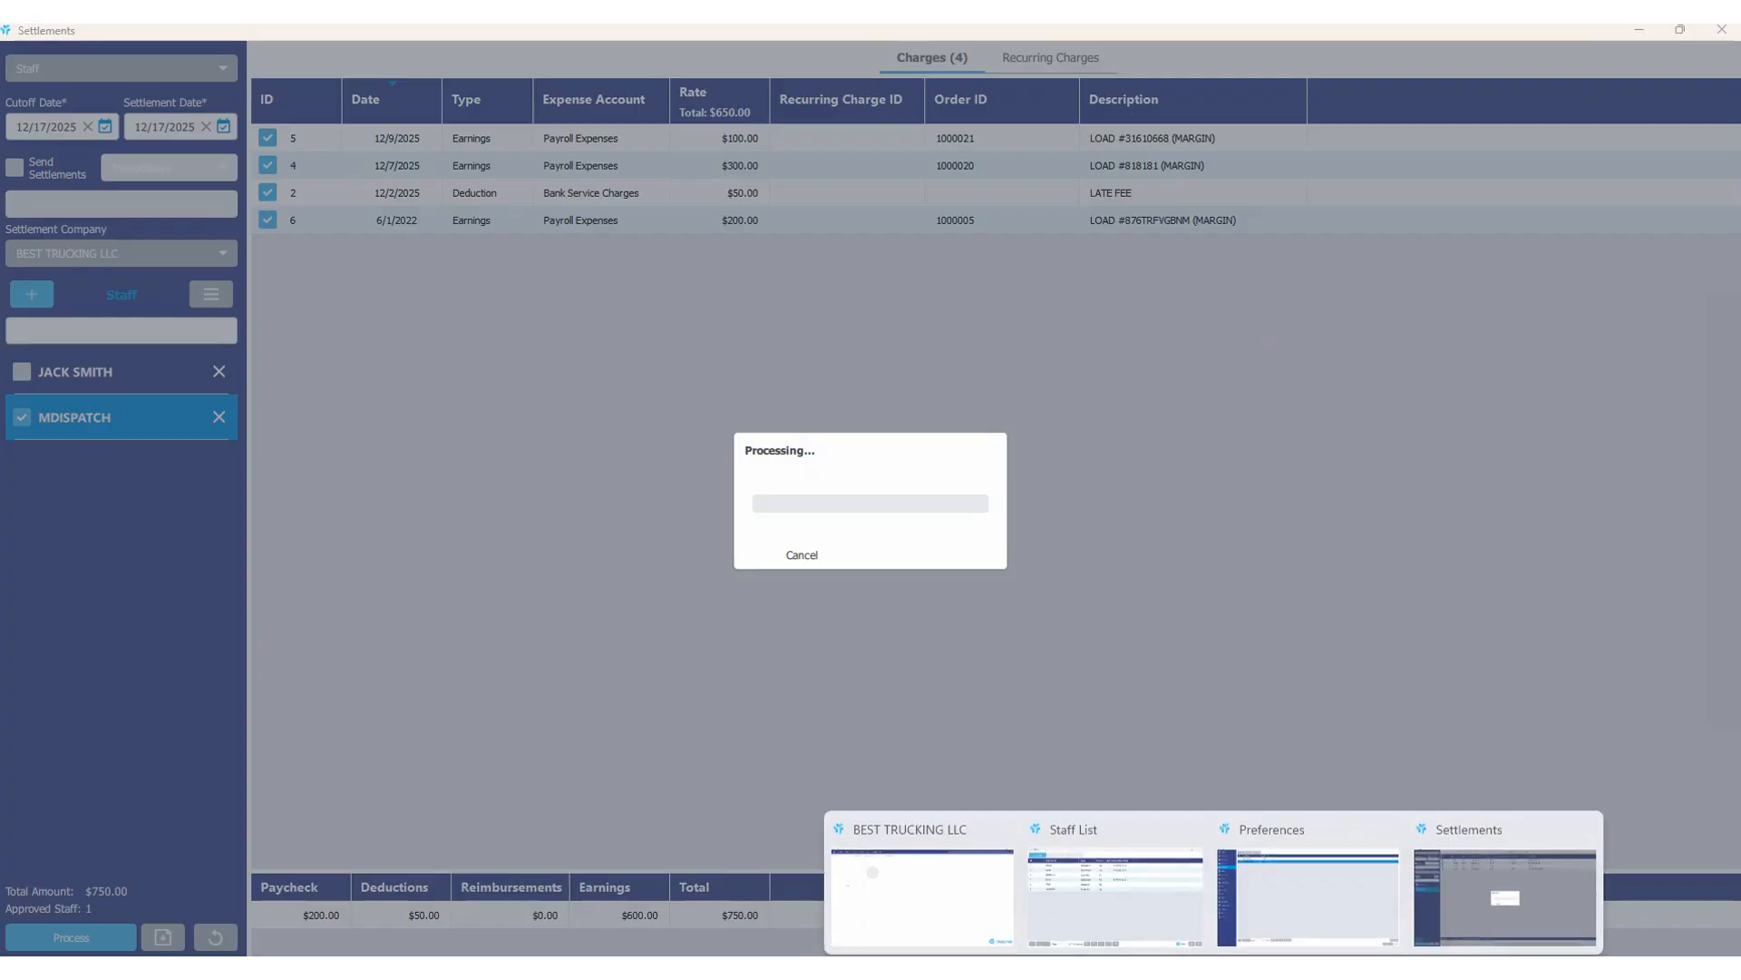
- Return to the main window and open the Settlements History in a maximized window
left_click(968, 902)
left_click(218, 59)
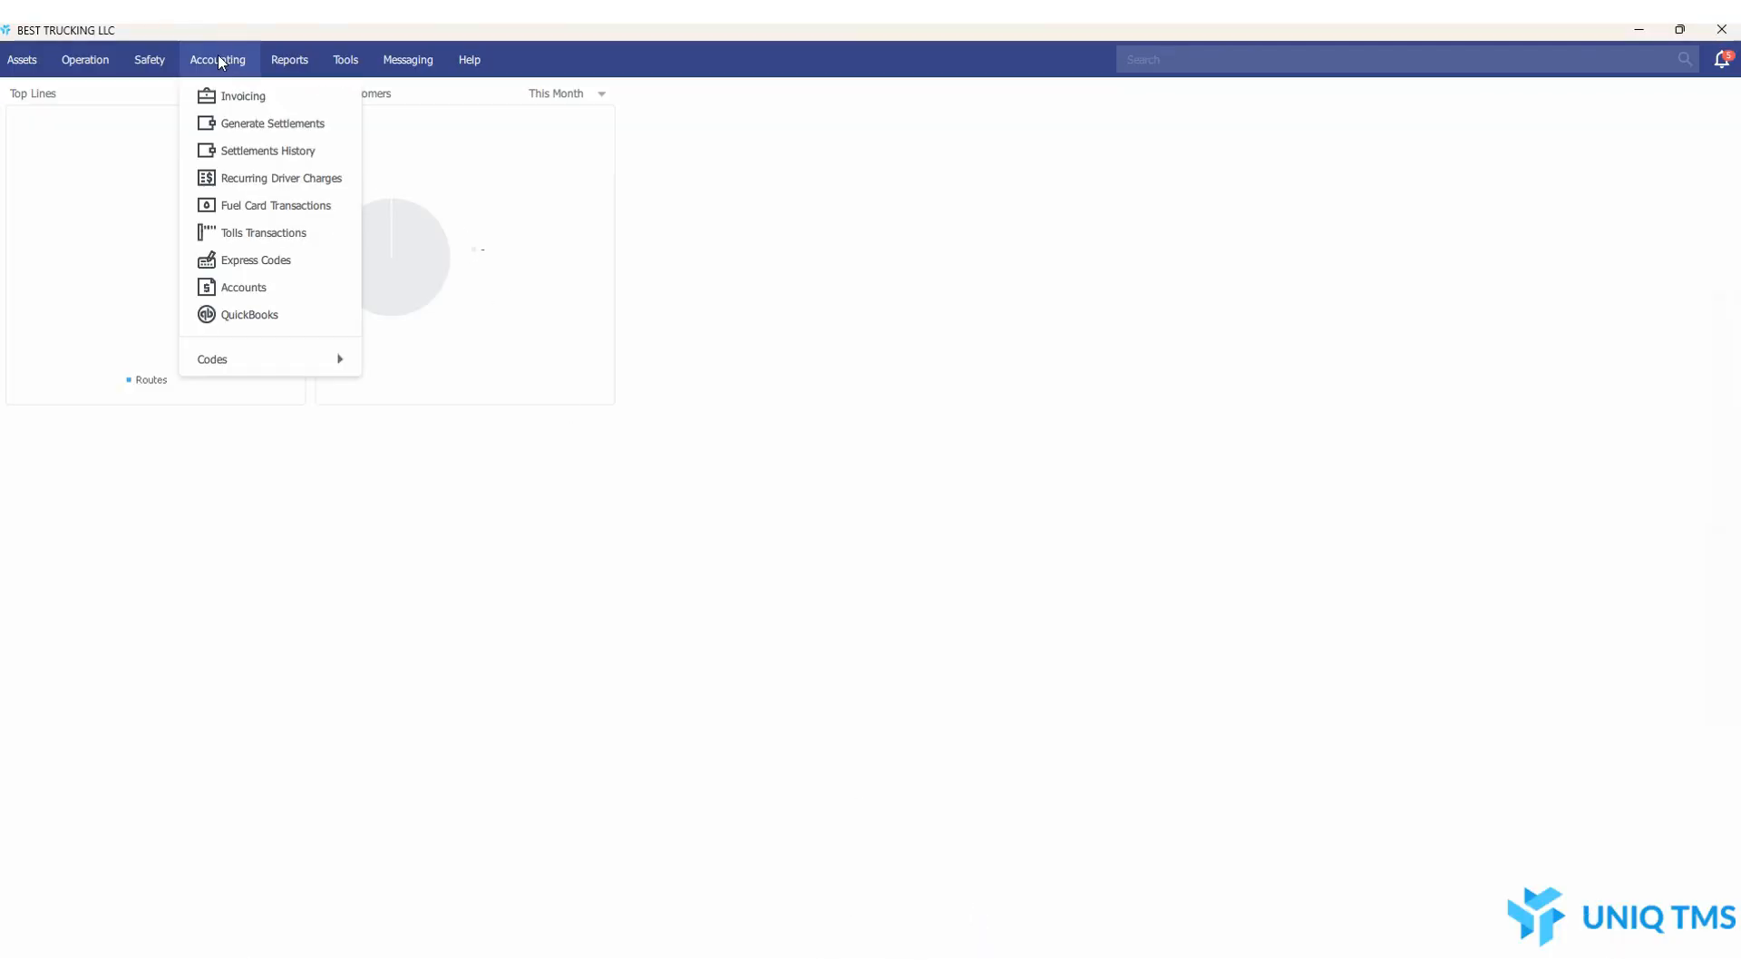
left_click(292, 149)
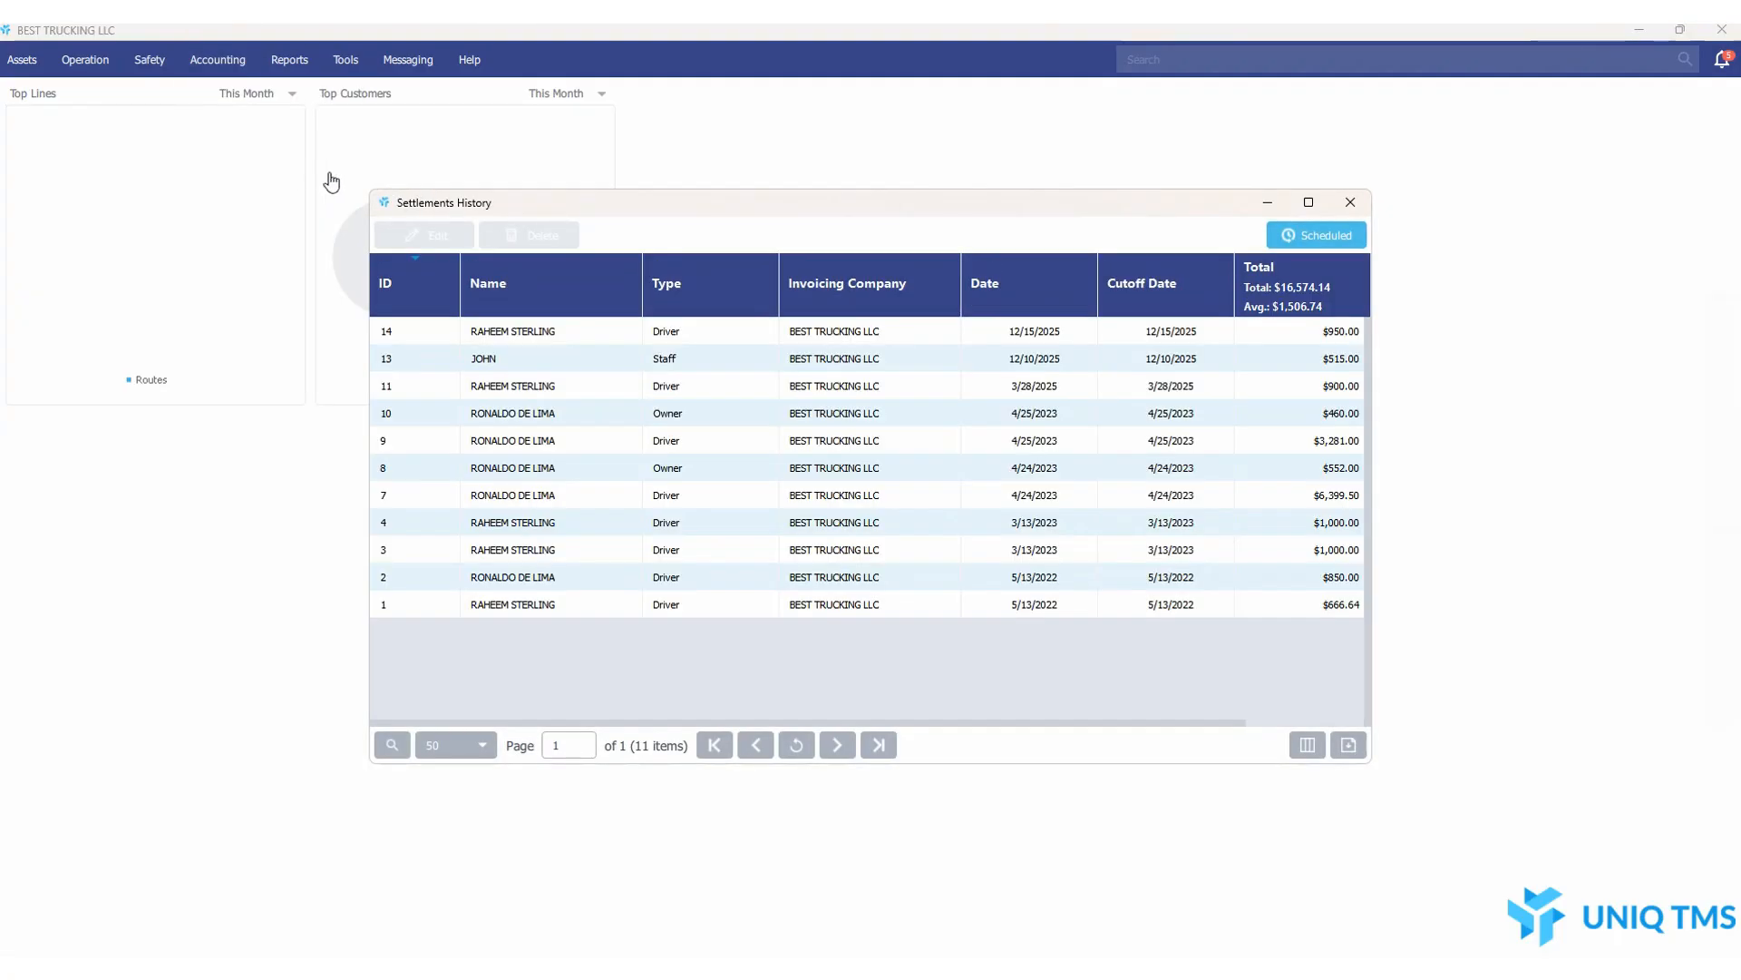
left_click(1309, 203)
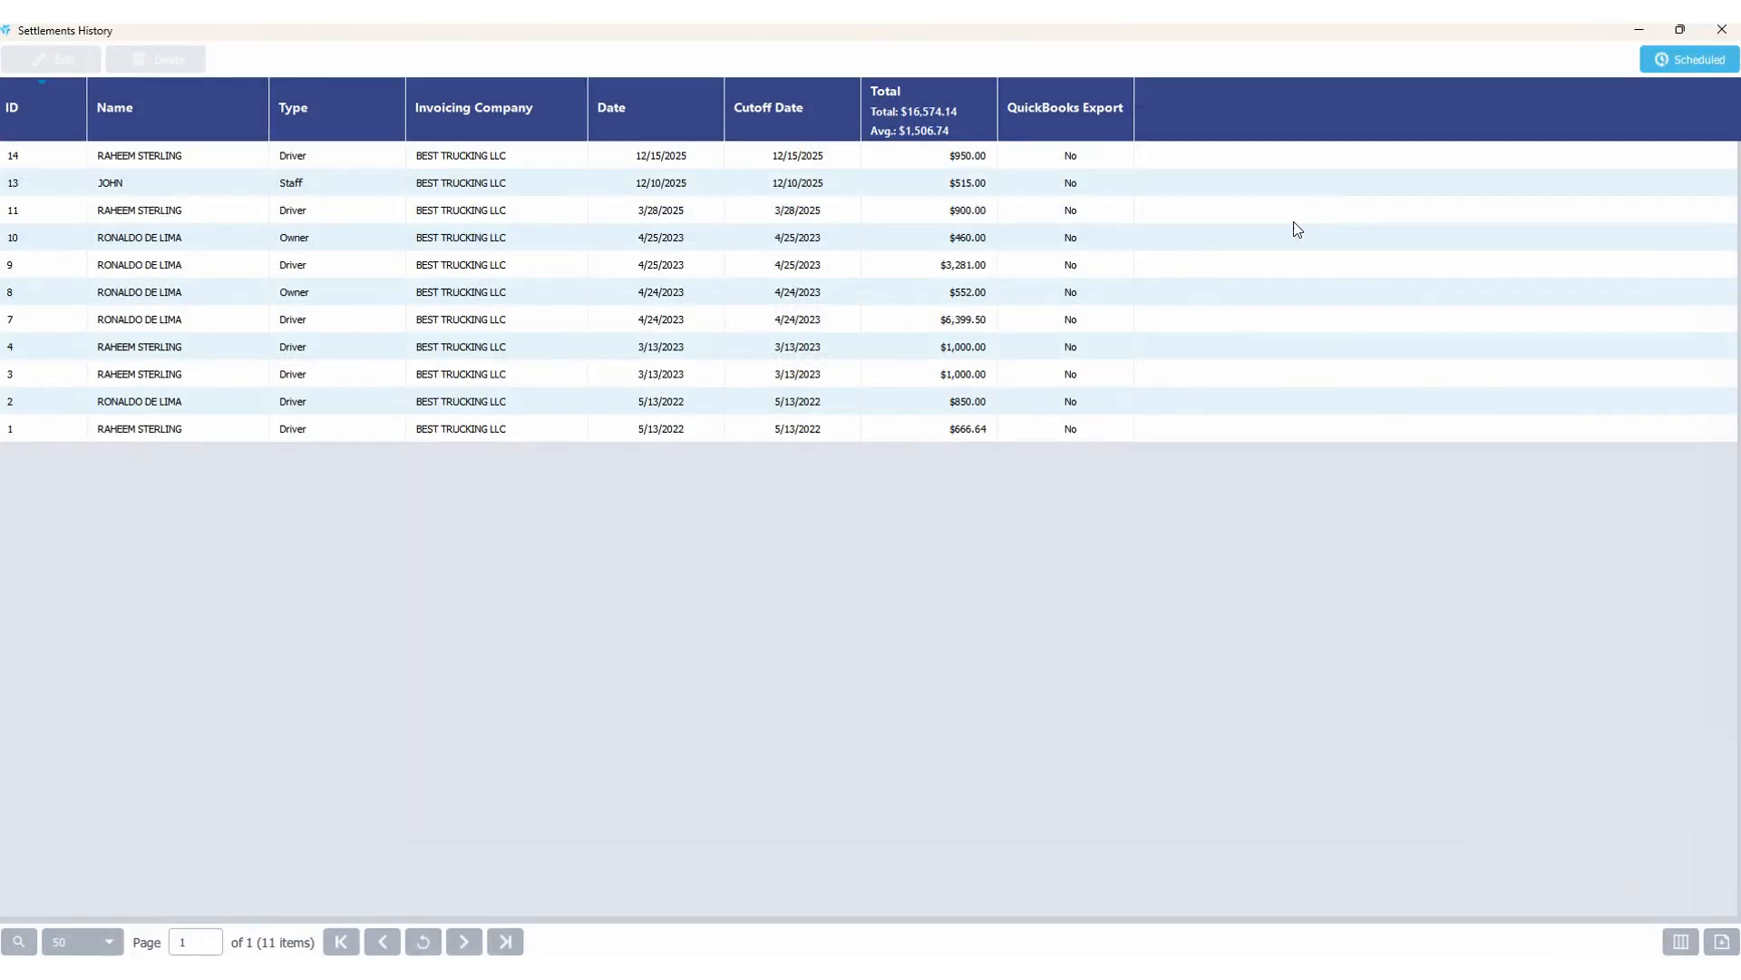
- Open the staff settlement dated 12/10/2025, examine its charges and return to its general details
left_click(318, 188)
double_click(322, 195)
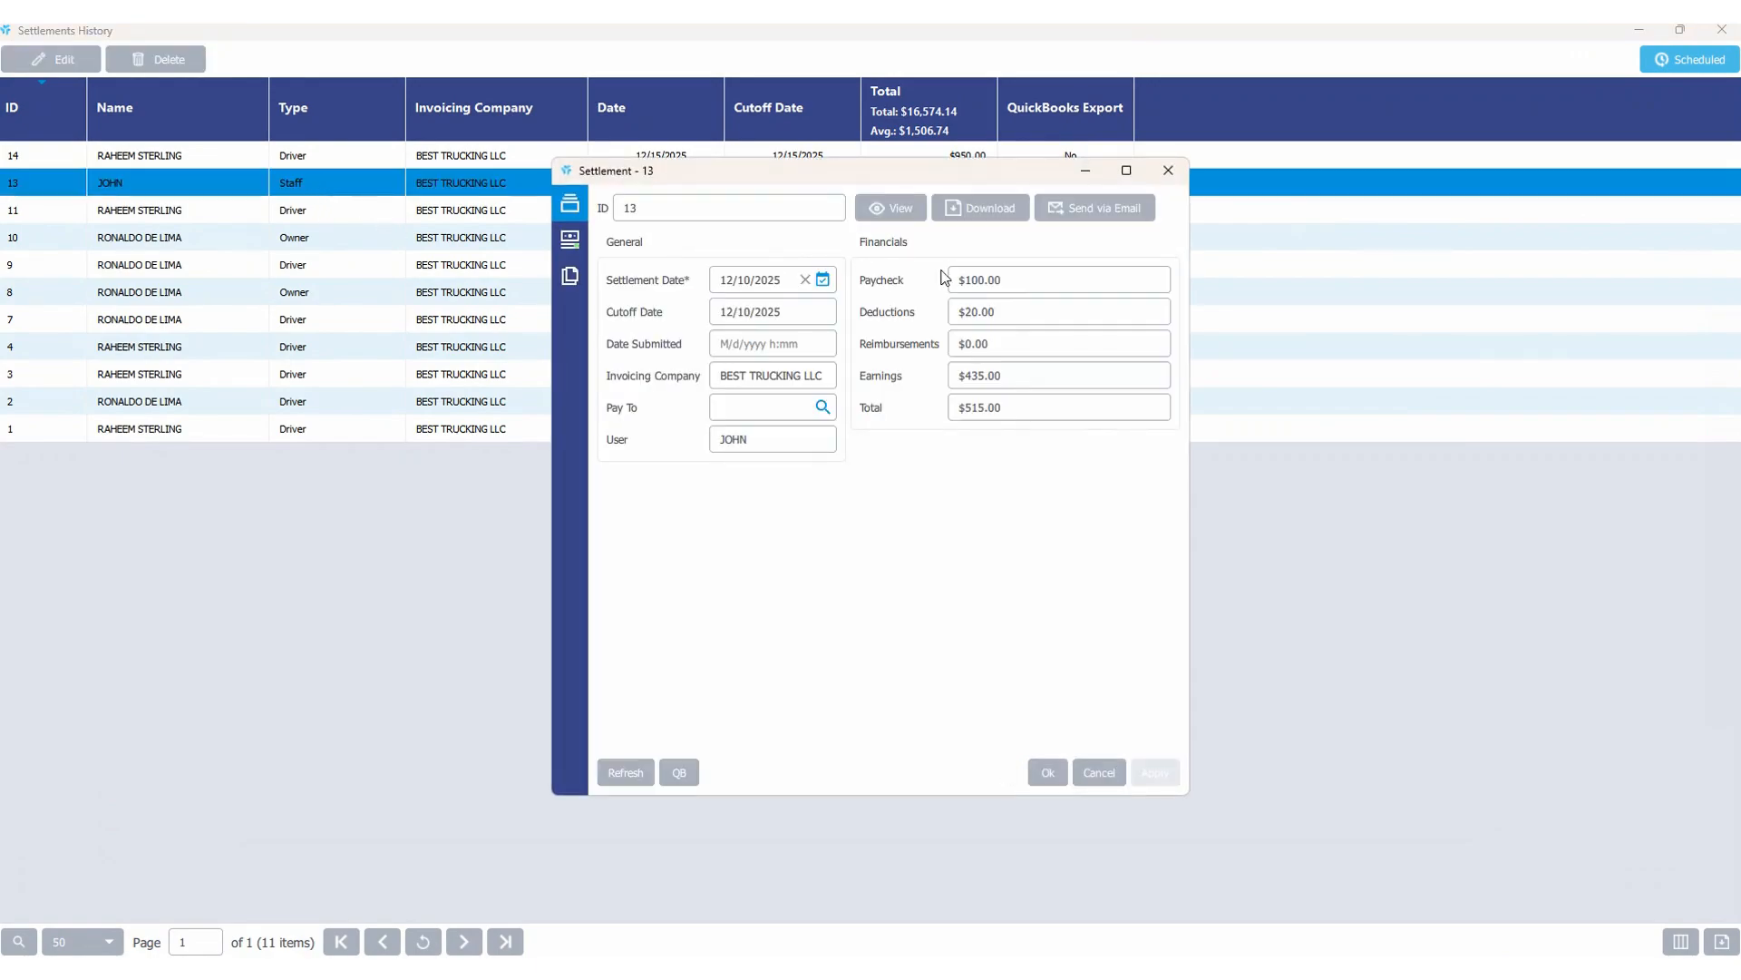
left_click(1129, 171)
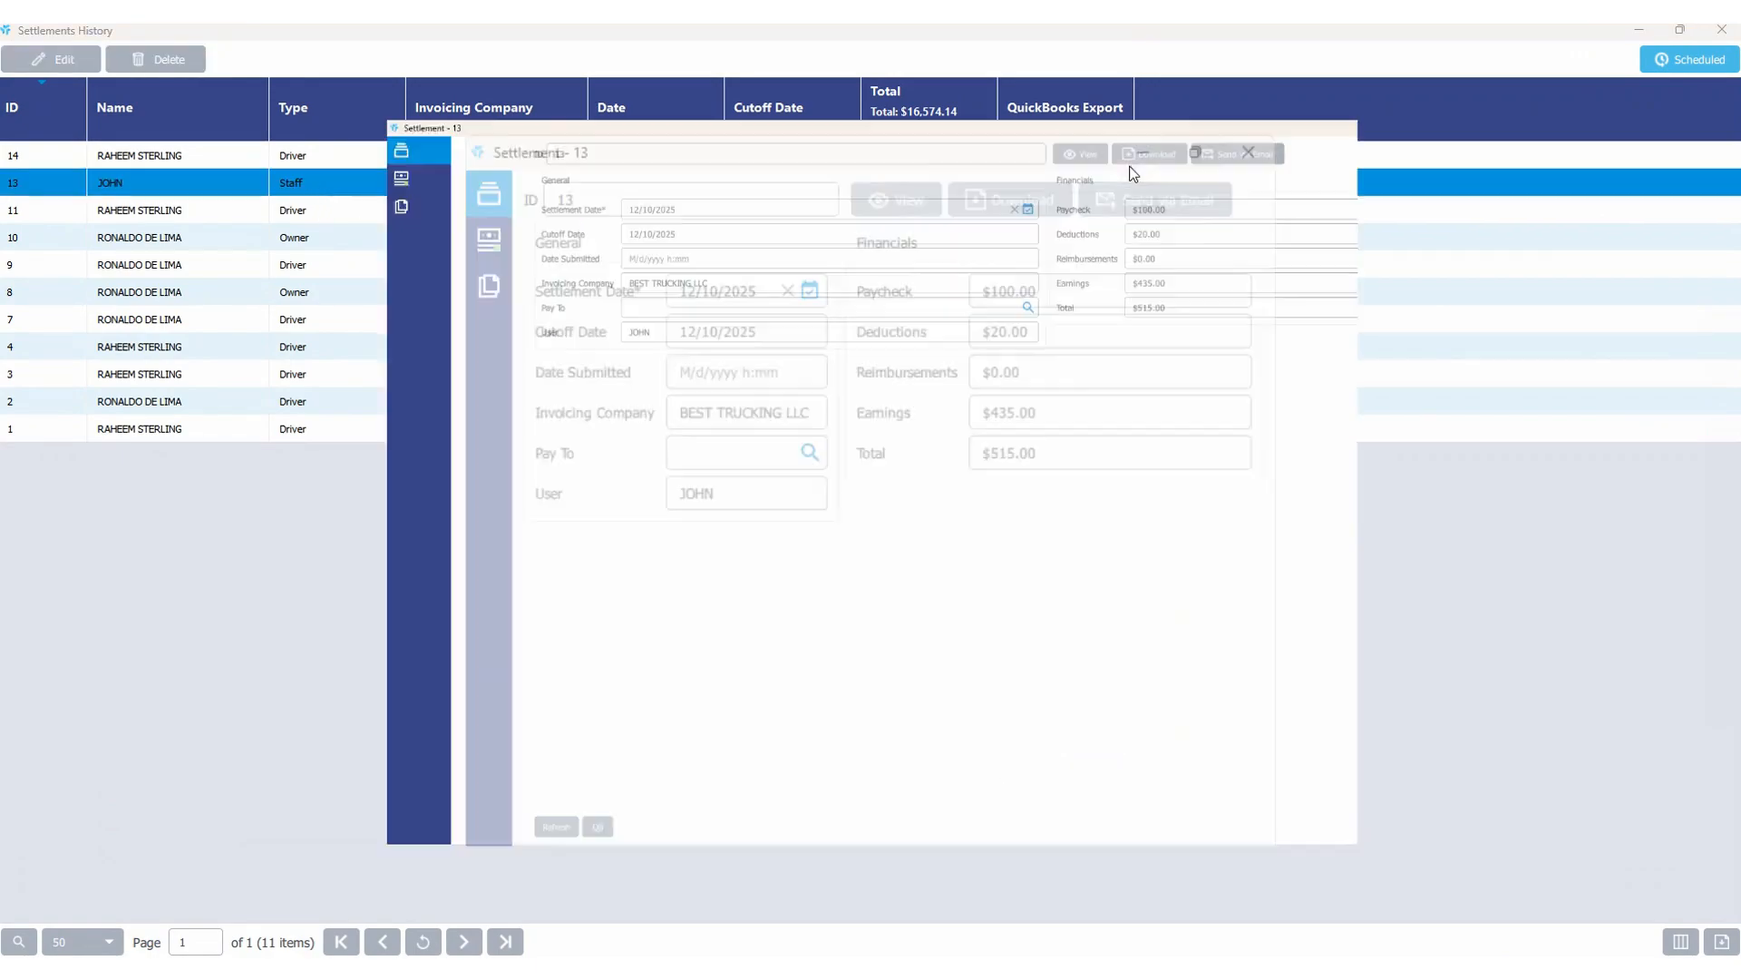
left_click(122, 98)
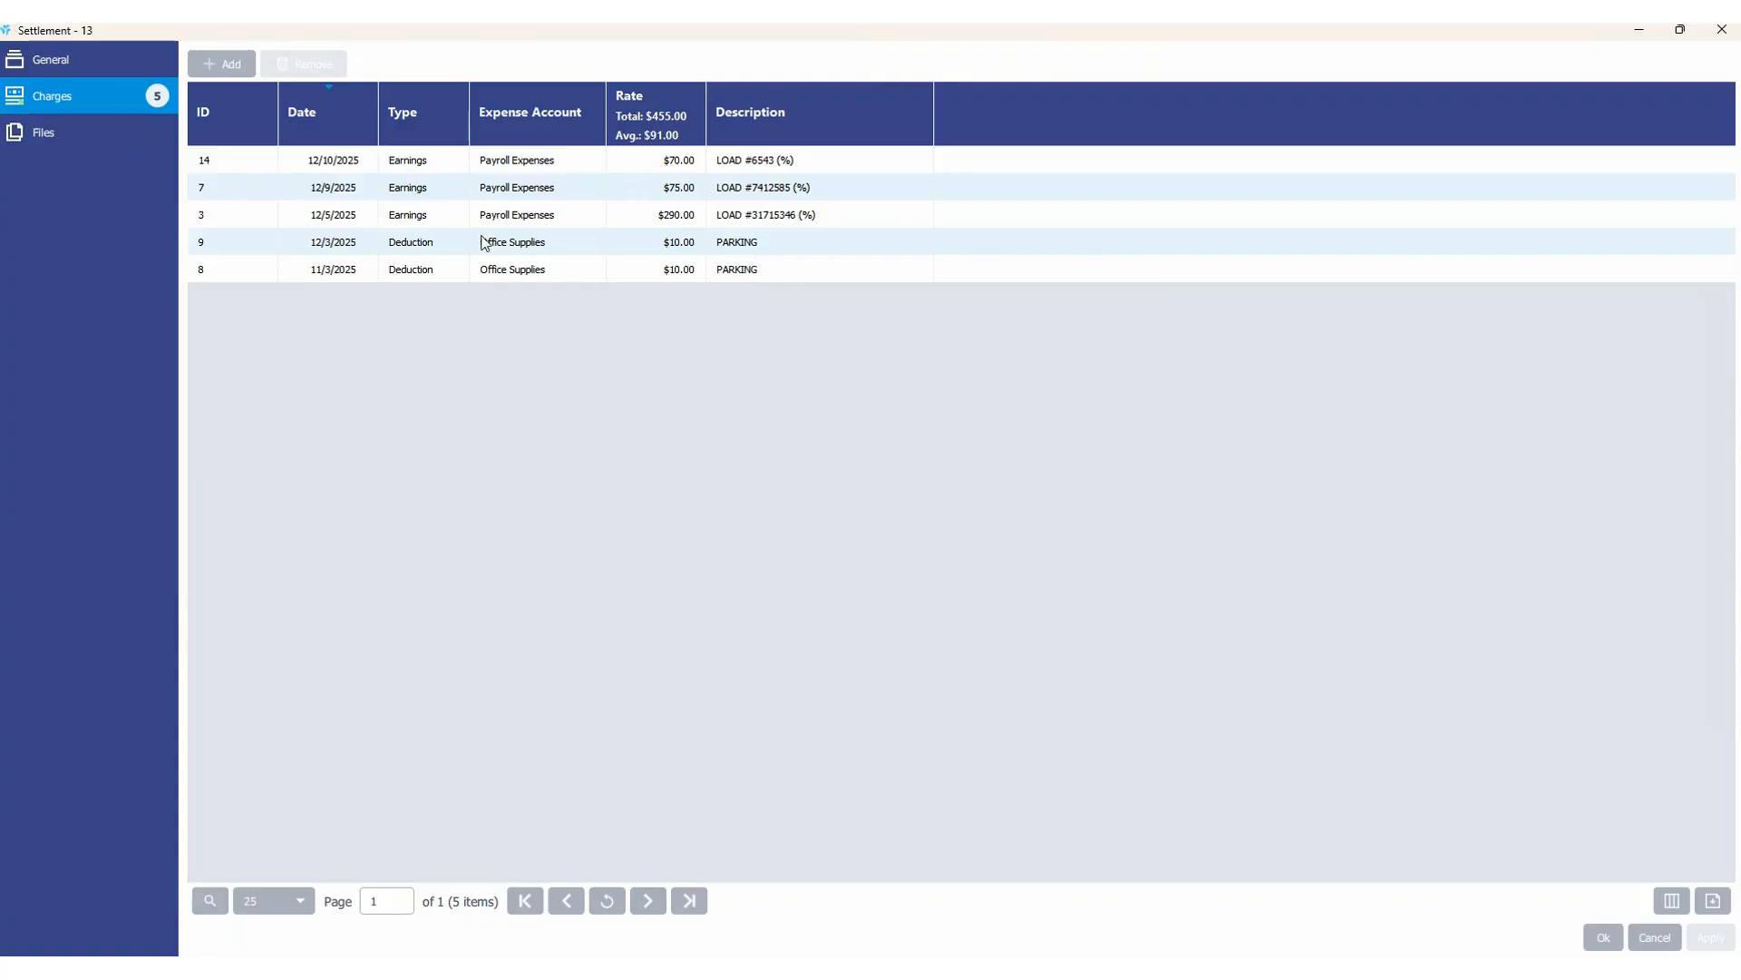
left_click(68, 60)
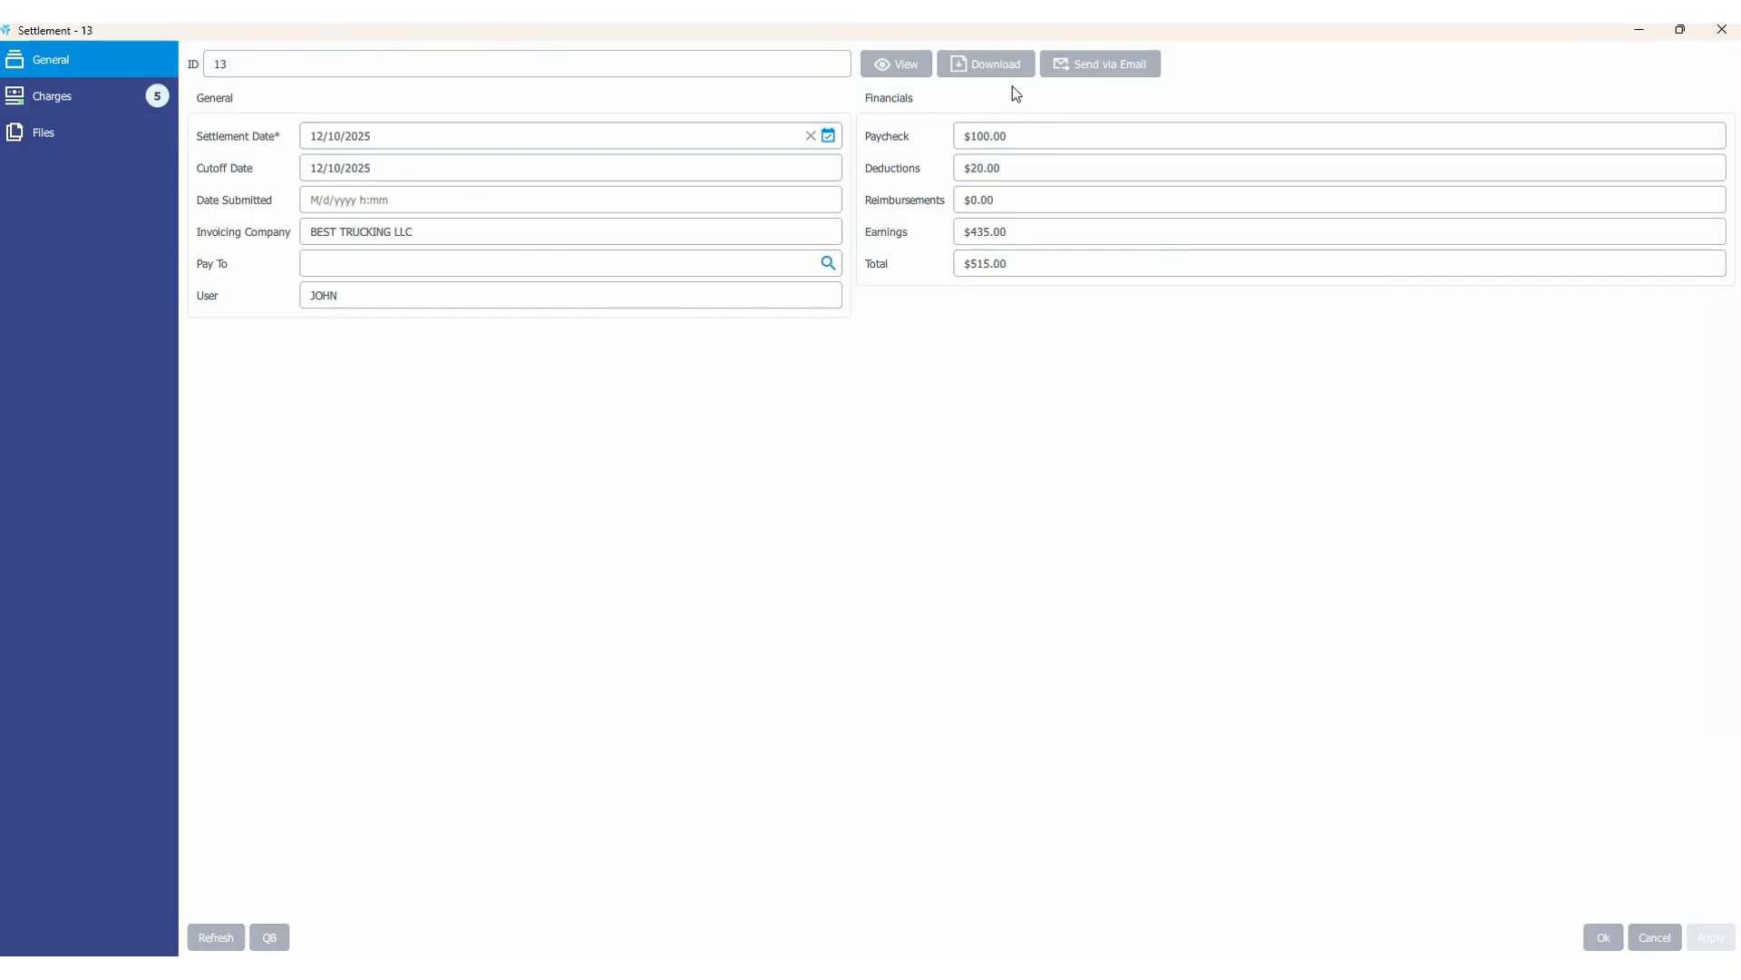
- Review the settlement's PDF statement from earnings to grand total, and close the preview, the settlement and the Settlements History
left_click(891, 65)
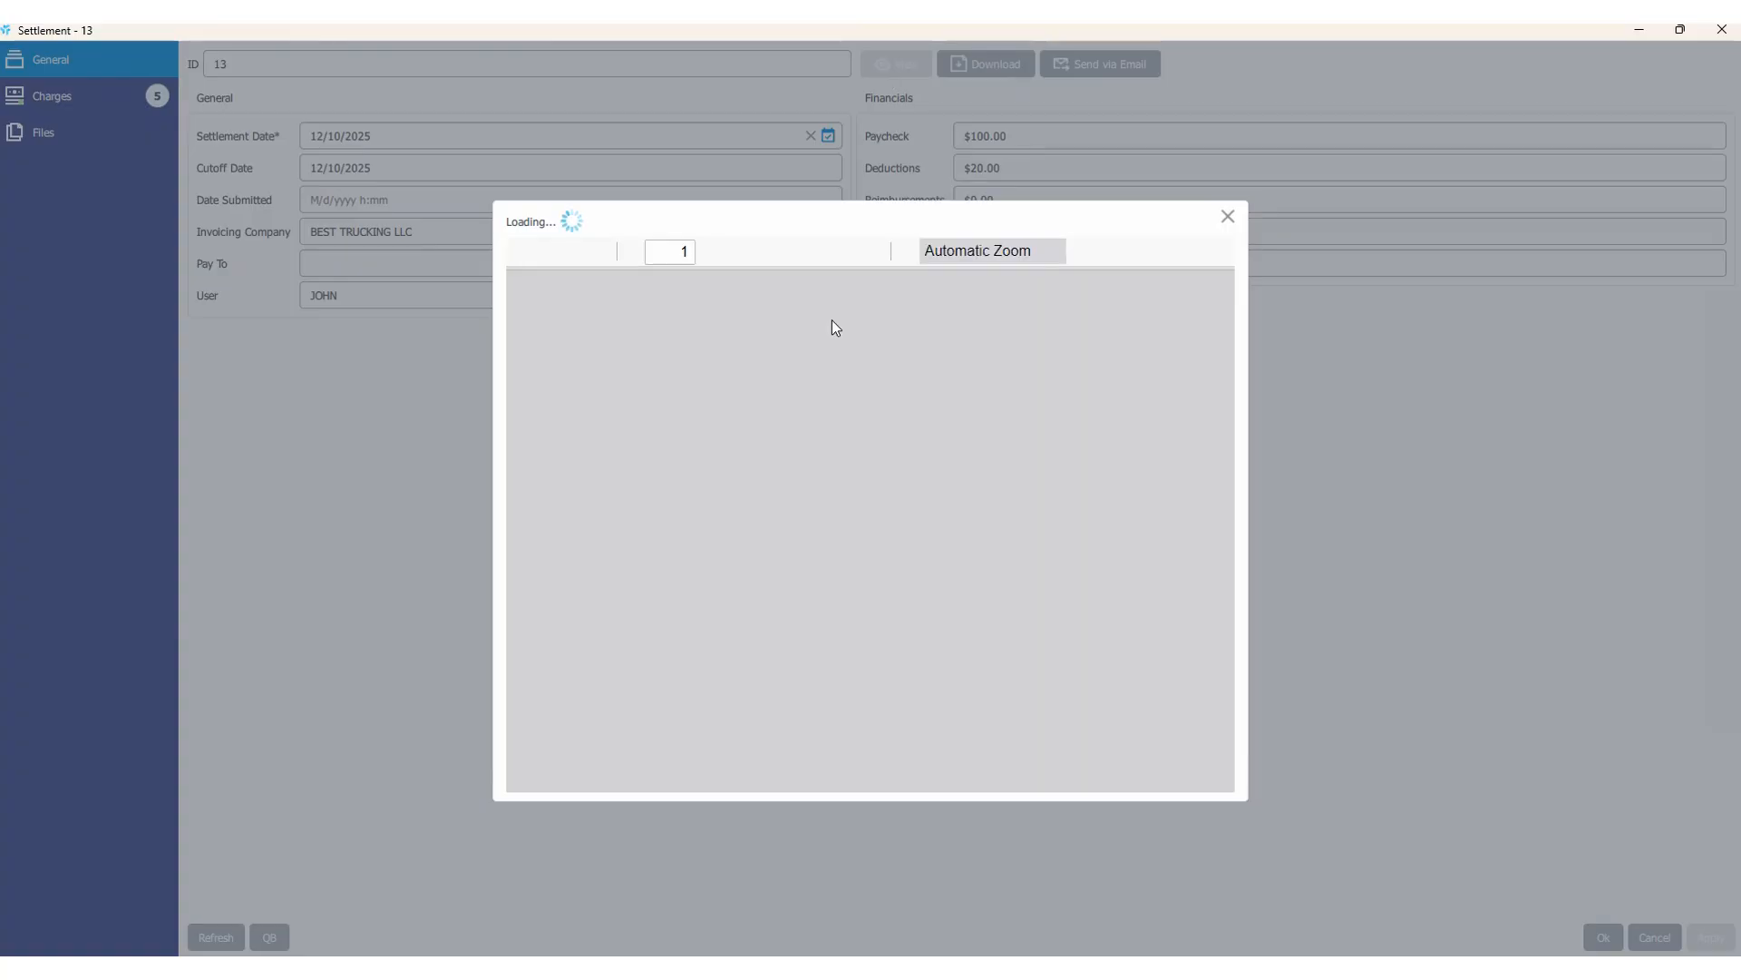
scroll(859, 496, "down", 1)
scroll(860, 500, "up", 1)
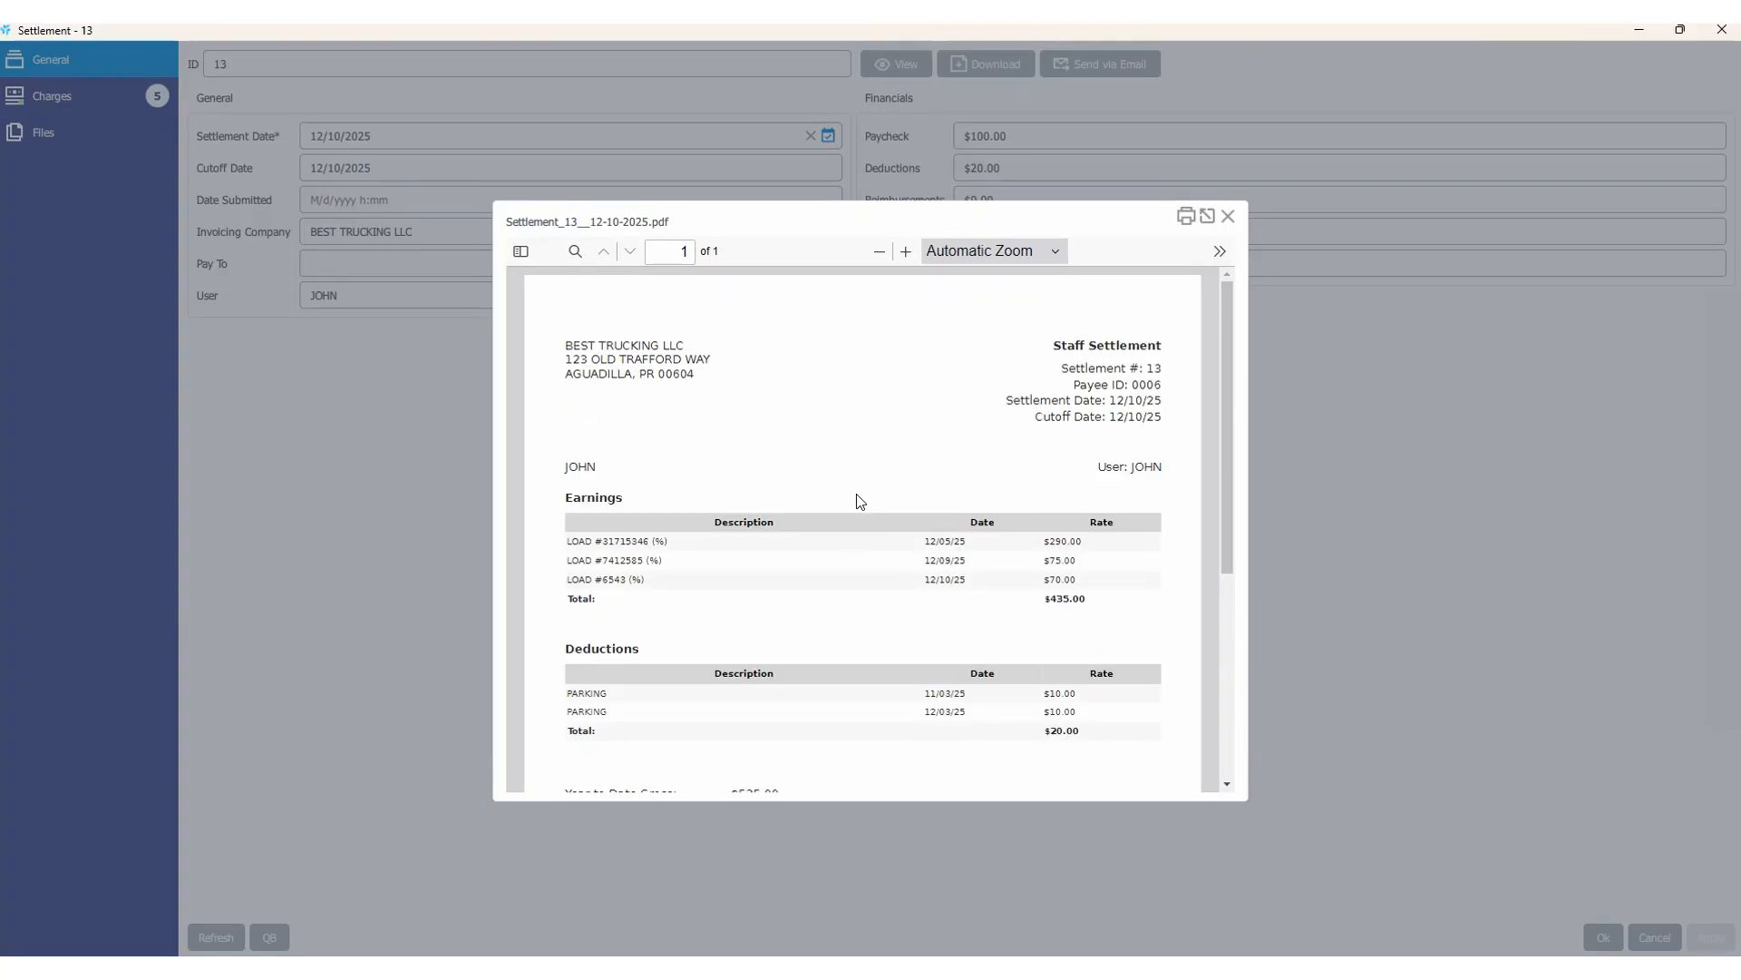
scroll(859, 500, "down", 2)
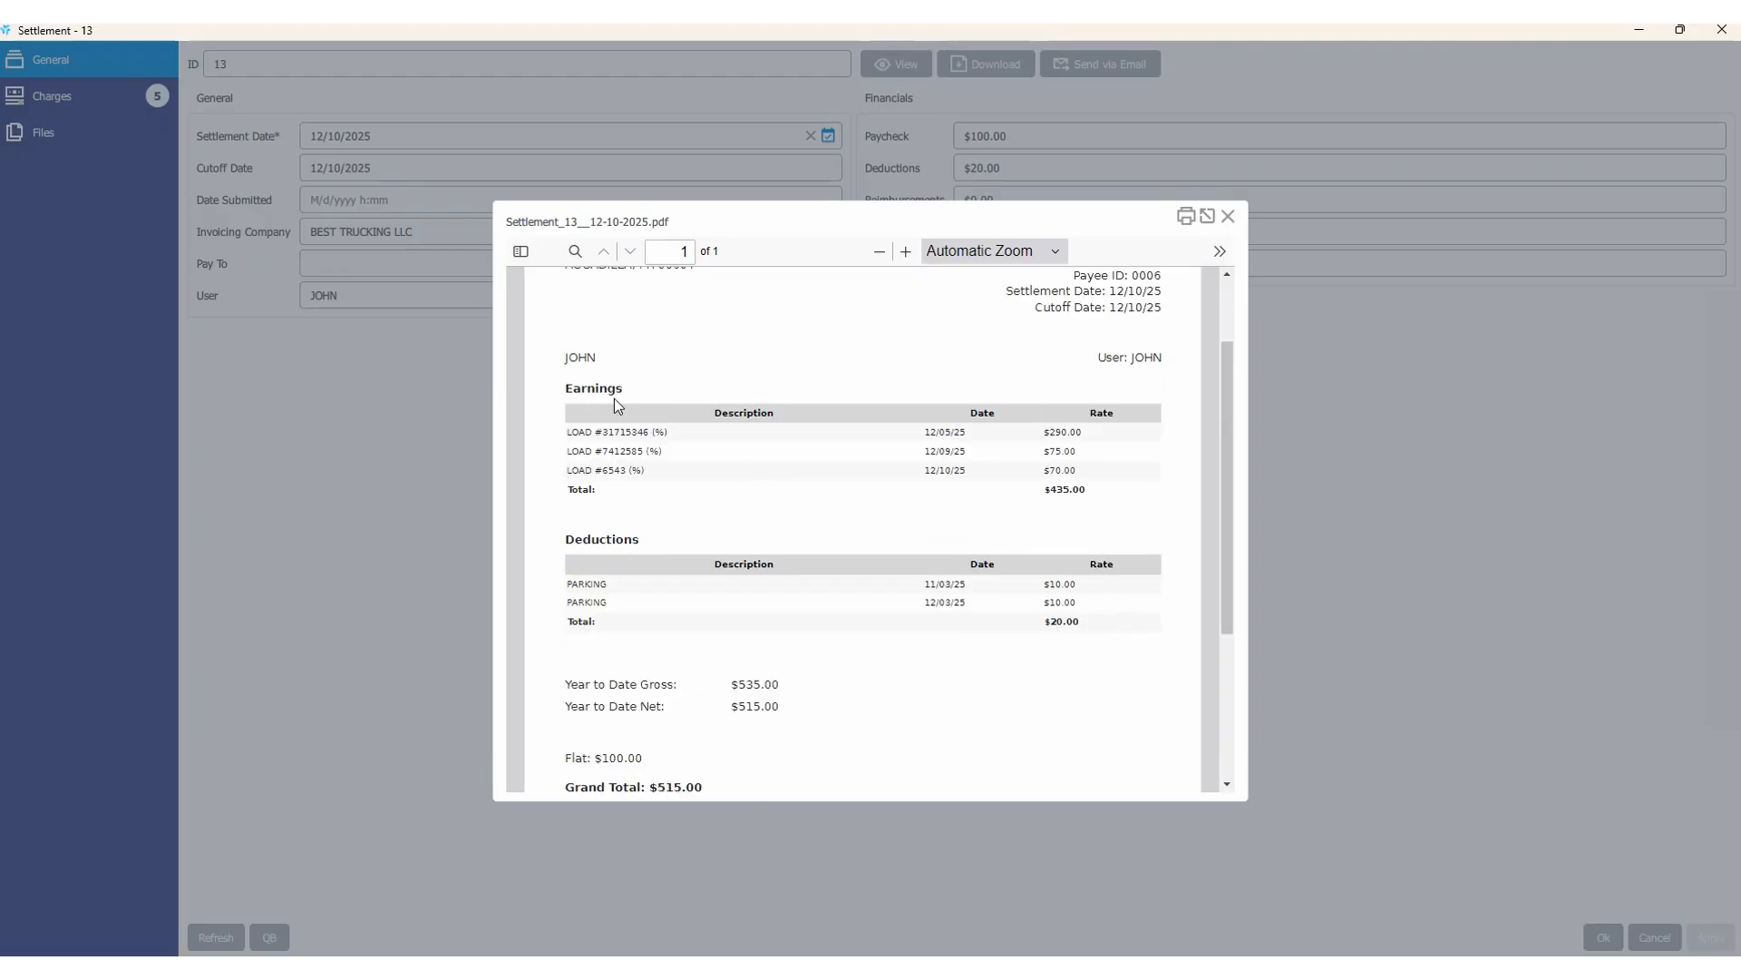
scroll(610, 444, "down", 1)
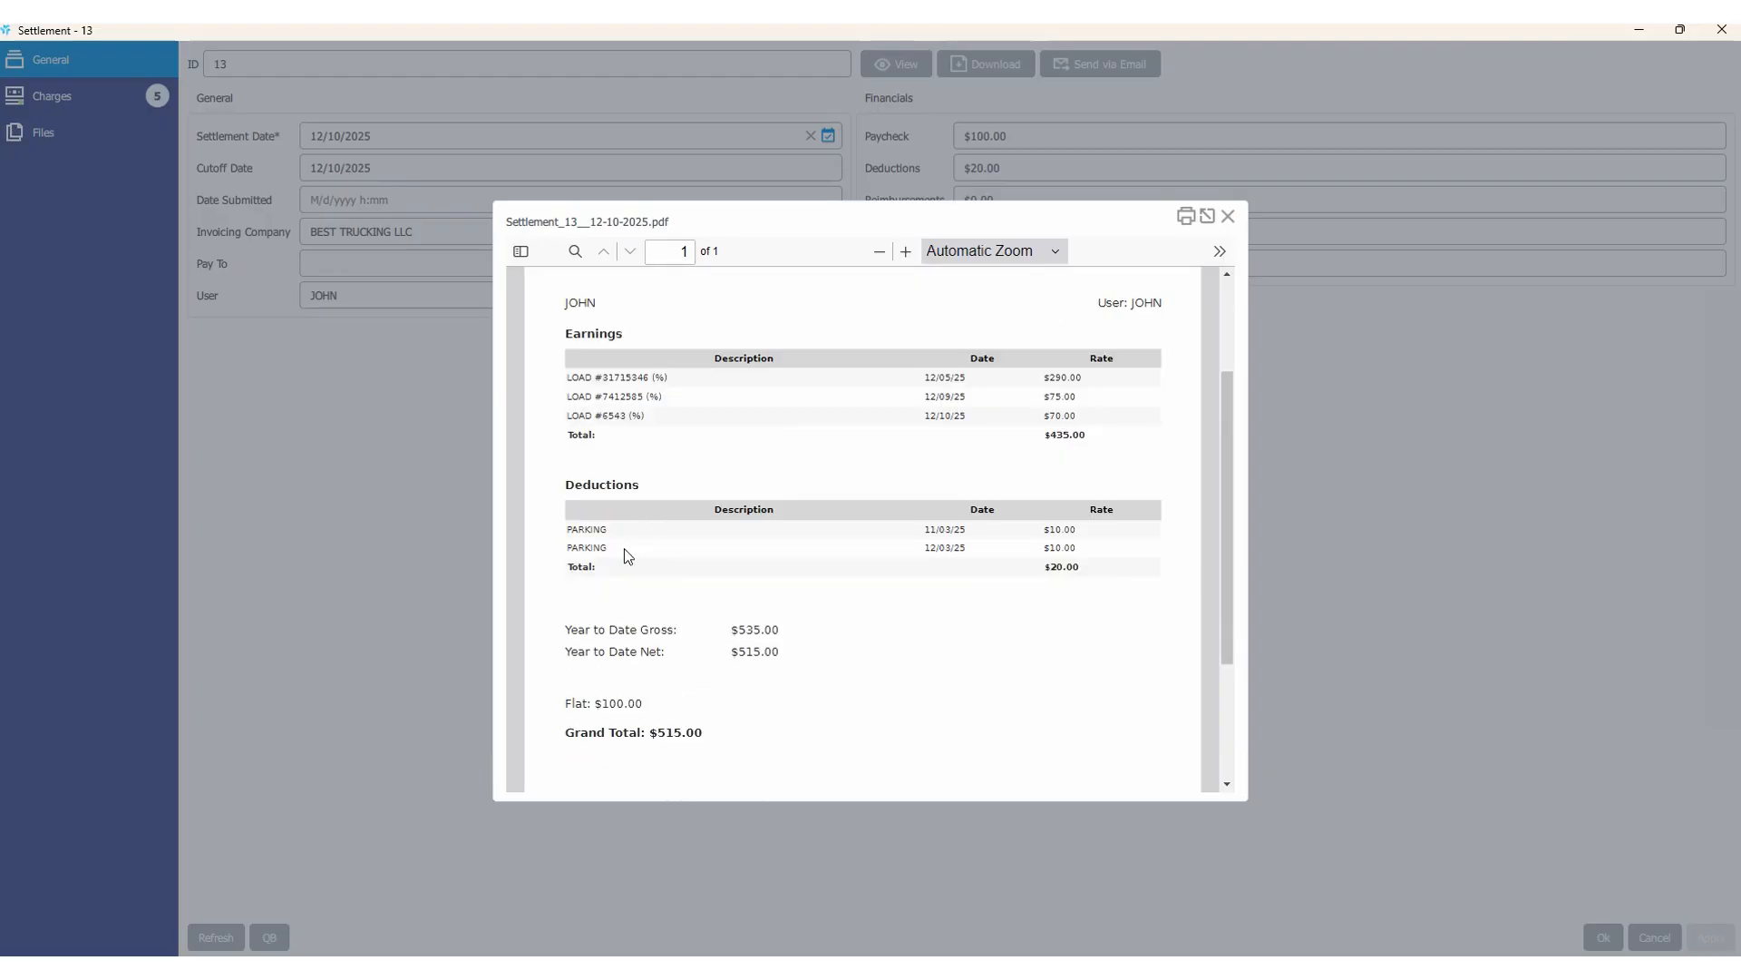
scroll(632, 654, "down", 2)
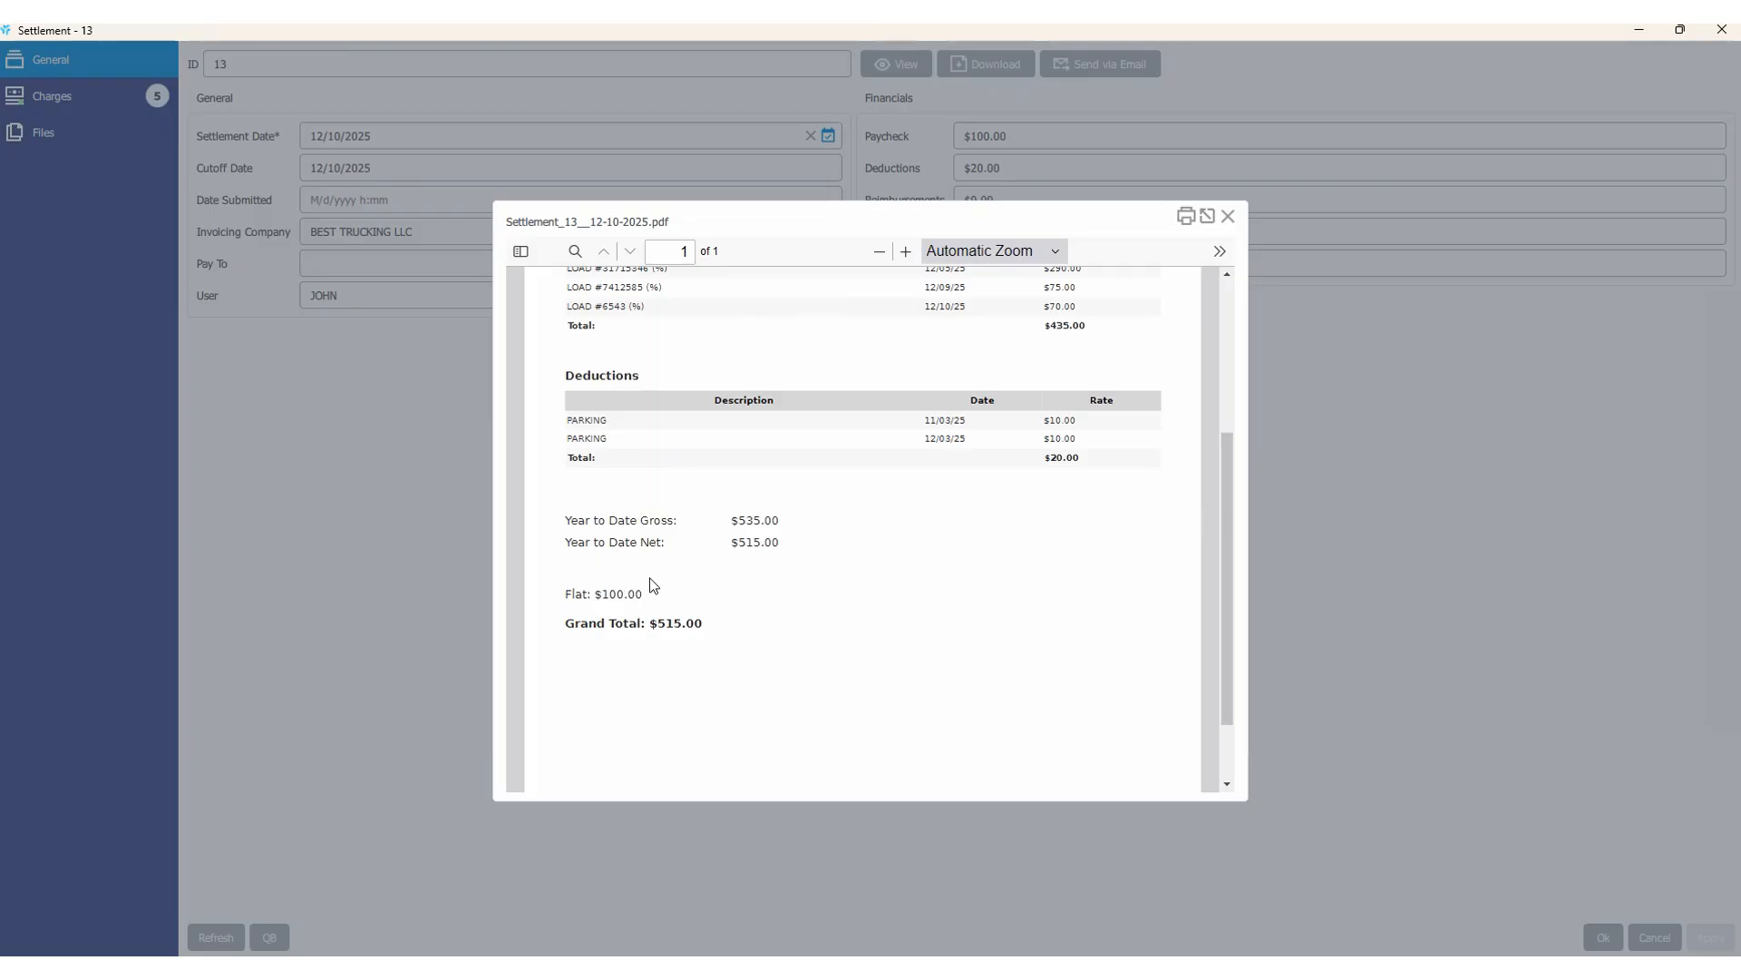
left_click(1229, 216)
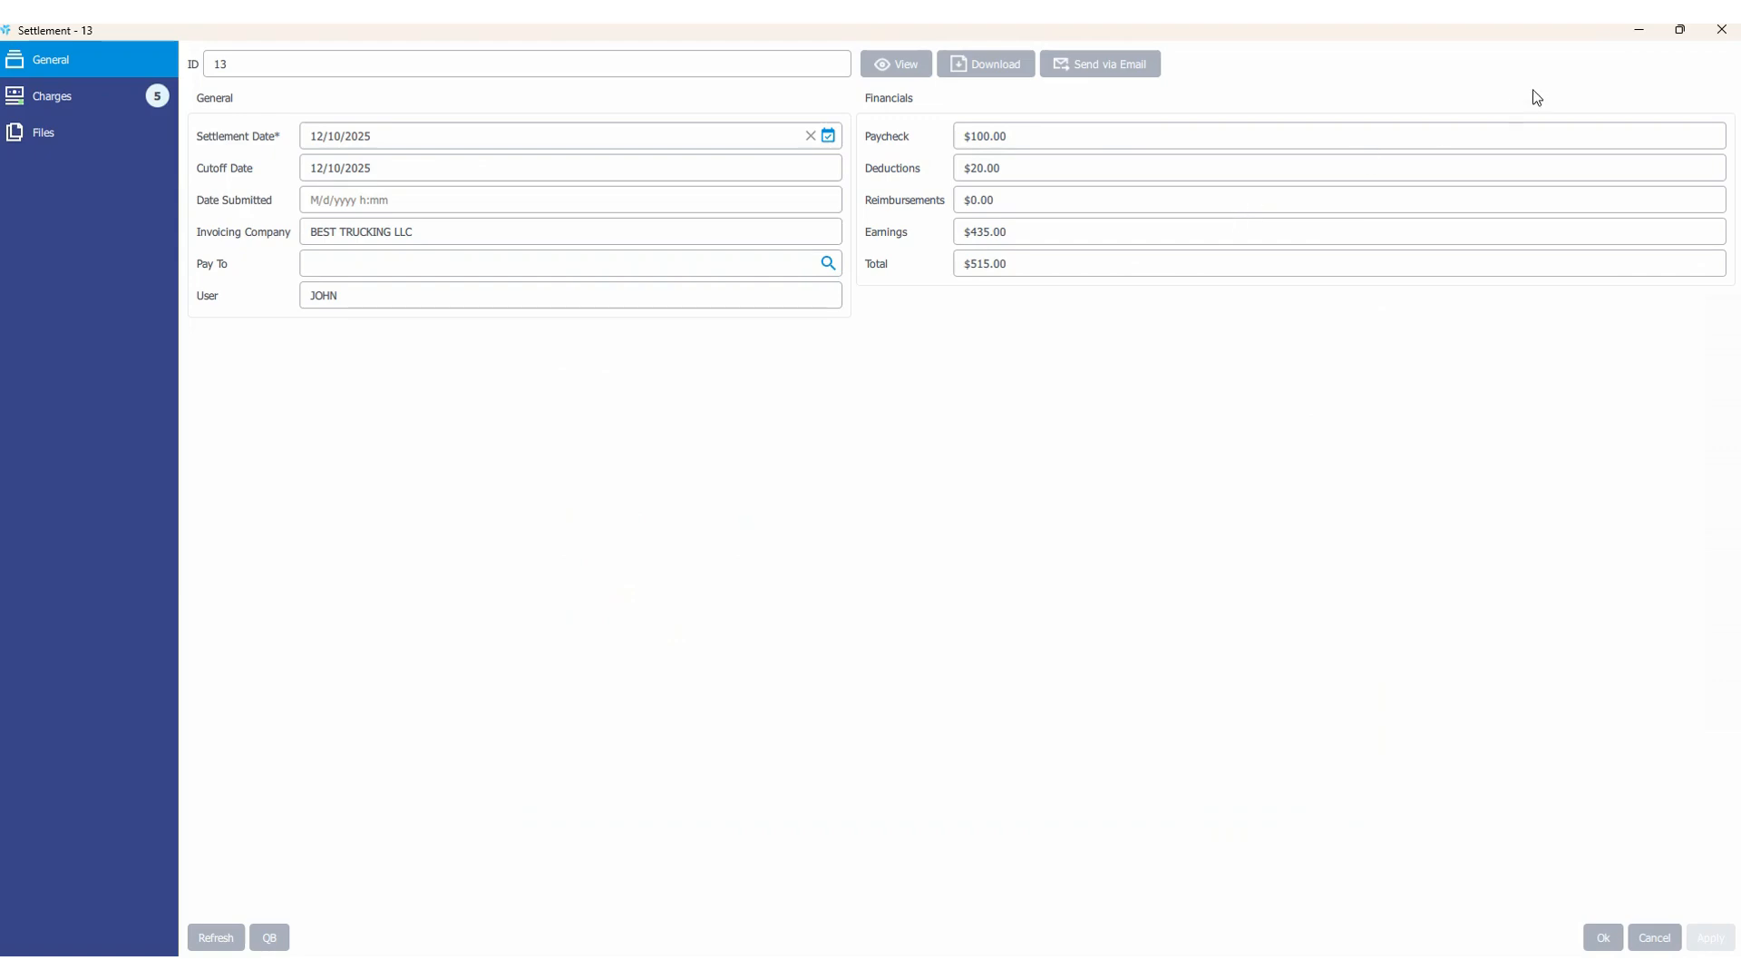
left_click(1727, 32)
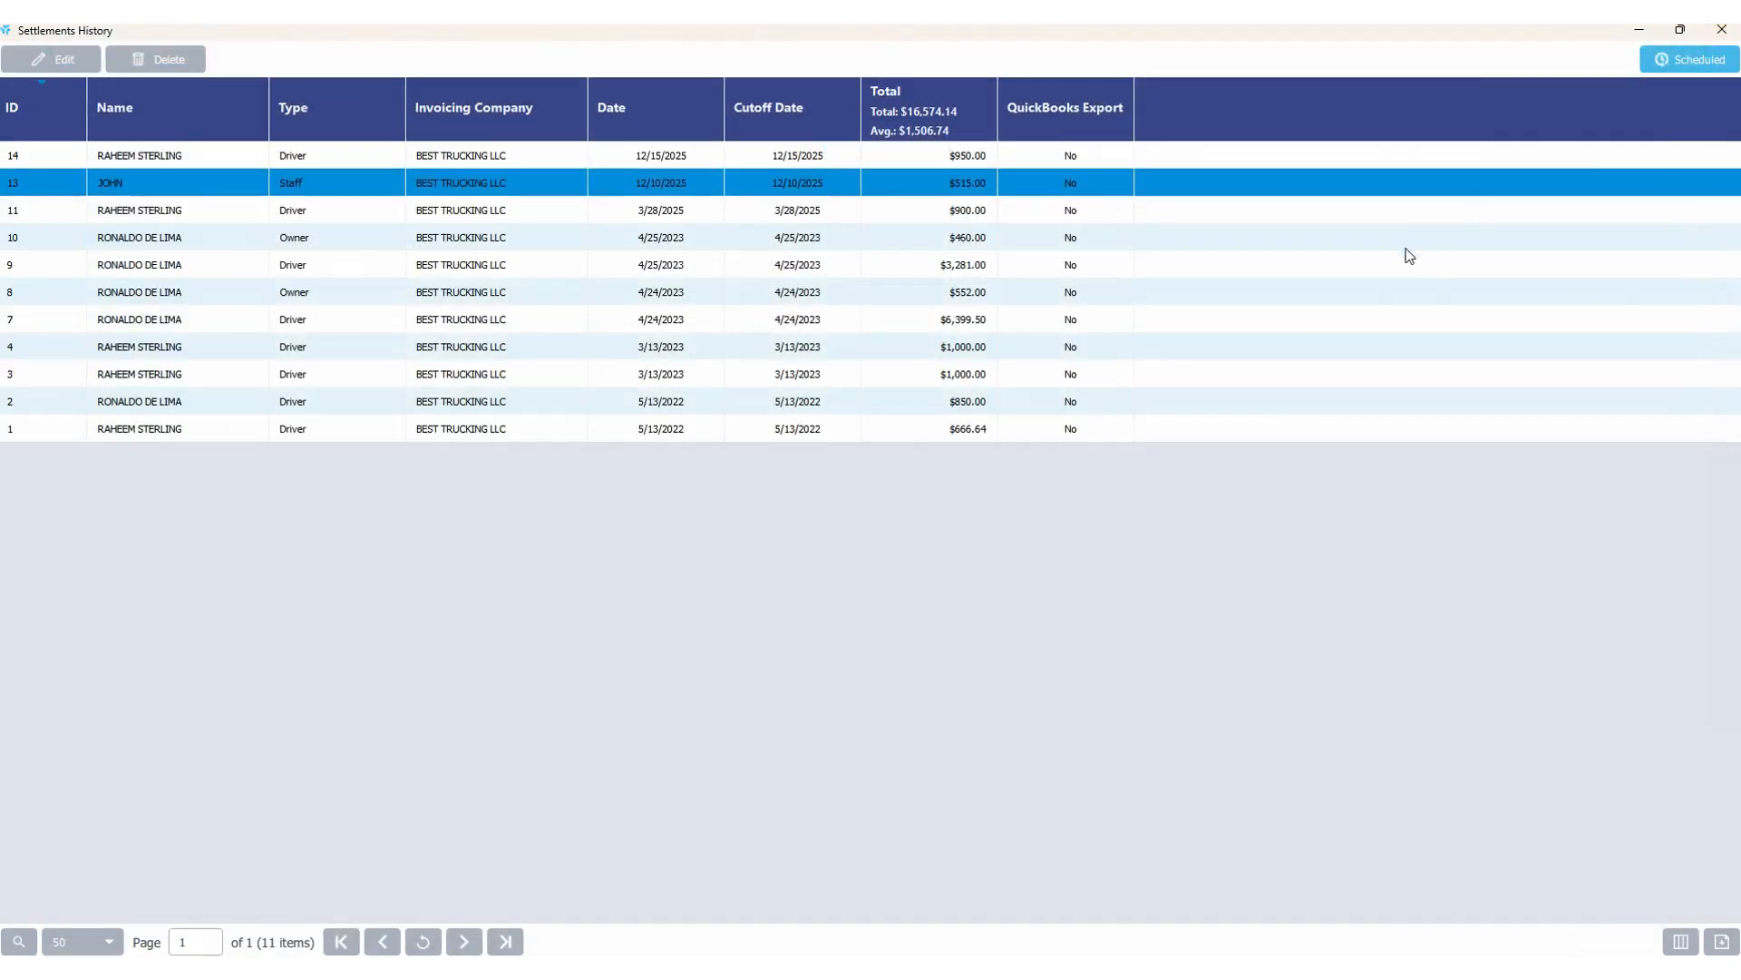
left_click(1727, 33)
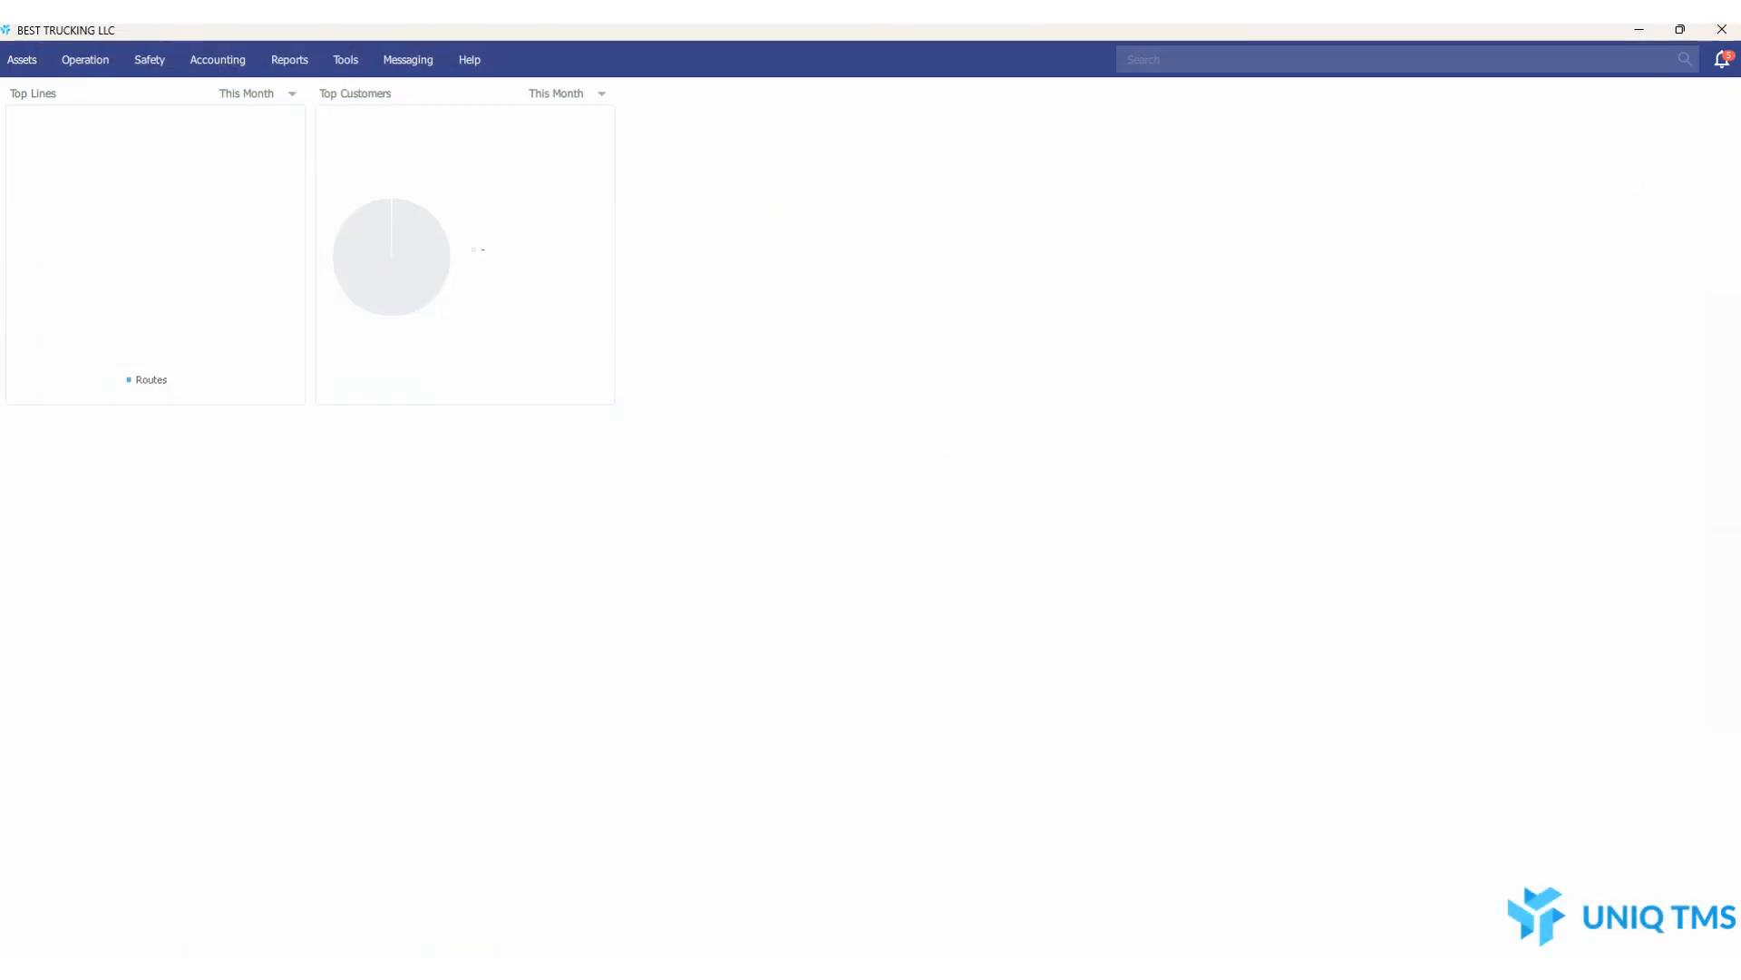
- Open the QuickBooks window, examine the export categories for BEST TRUCKING LLC and close it
left_click(215, 64)
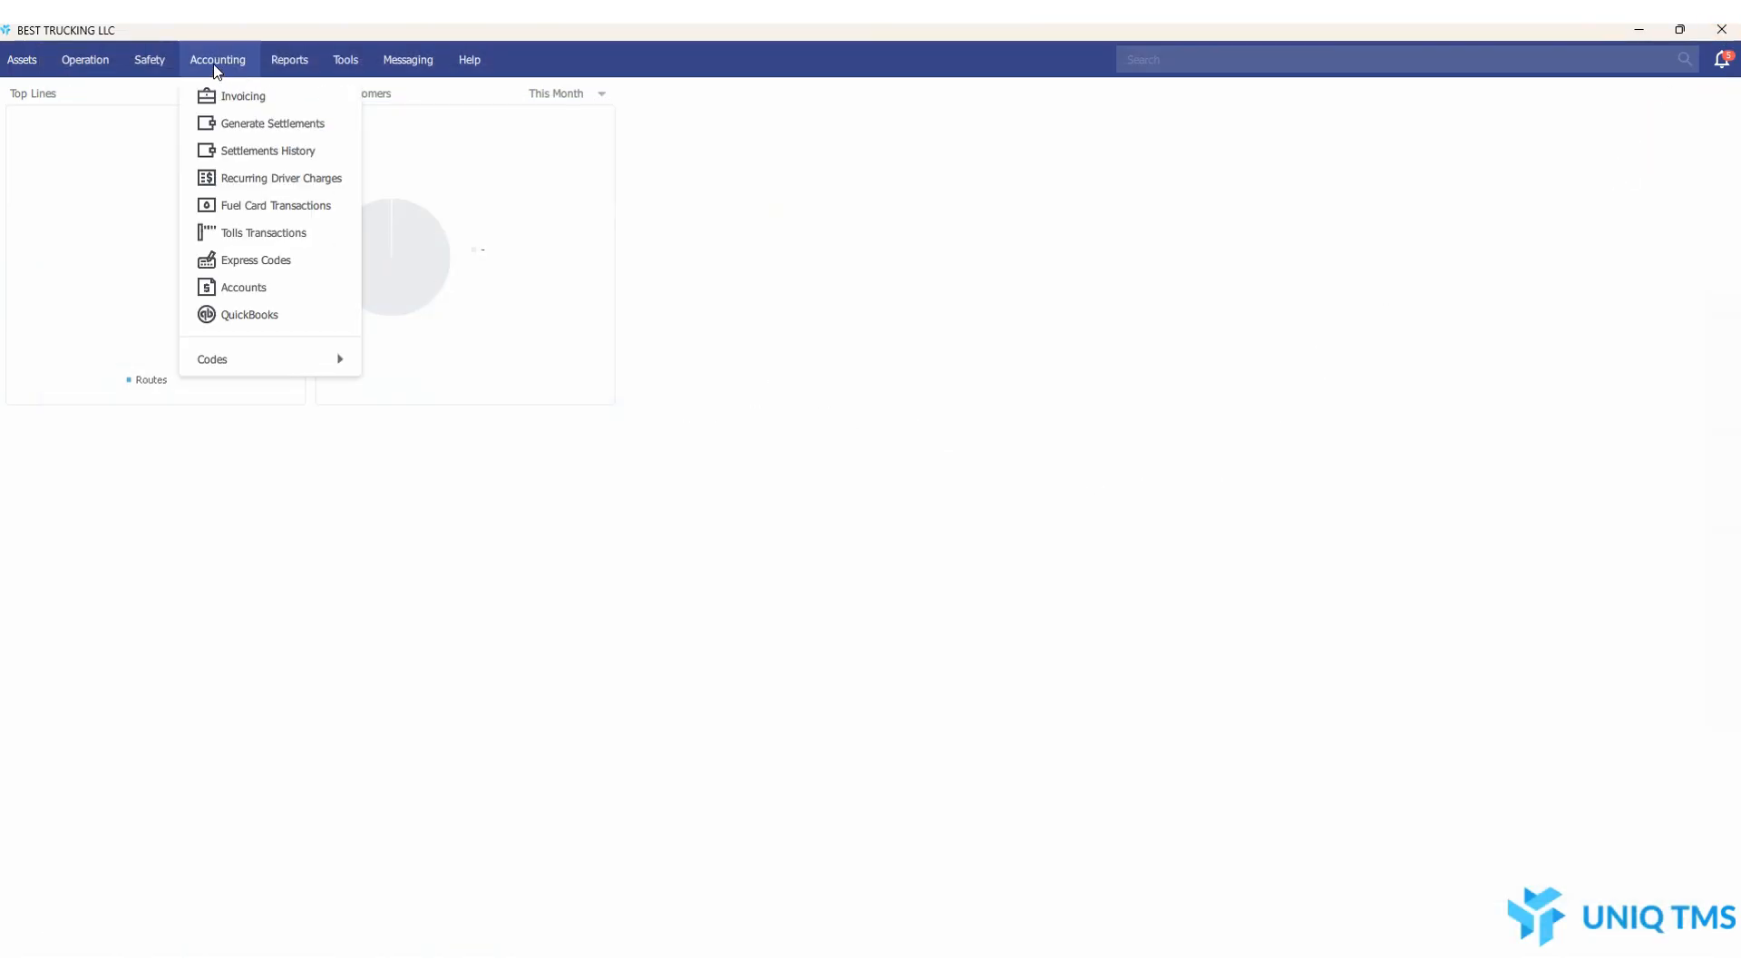
left_click(305, 316)
left_click_drag(665, 313, 845, 177)
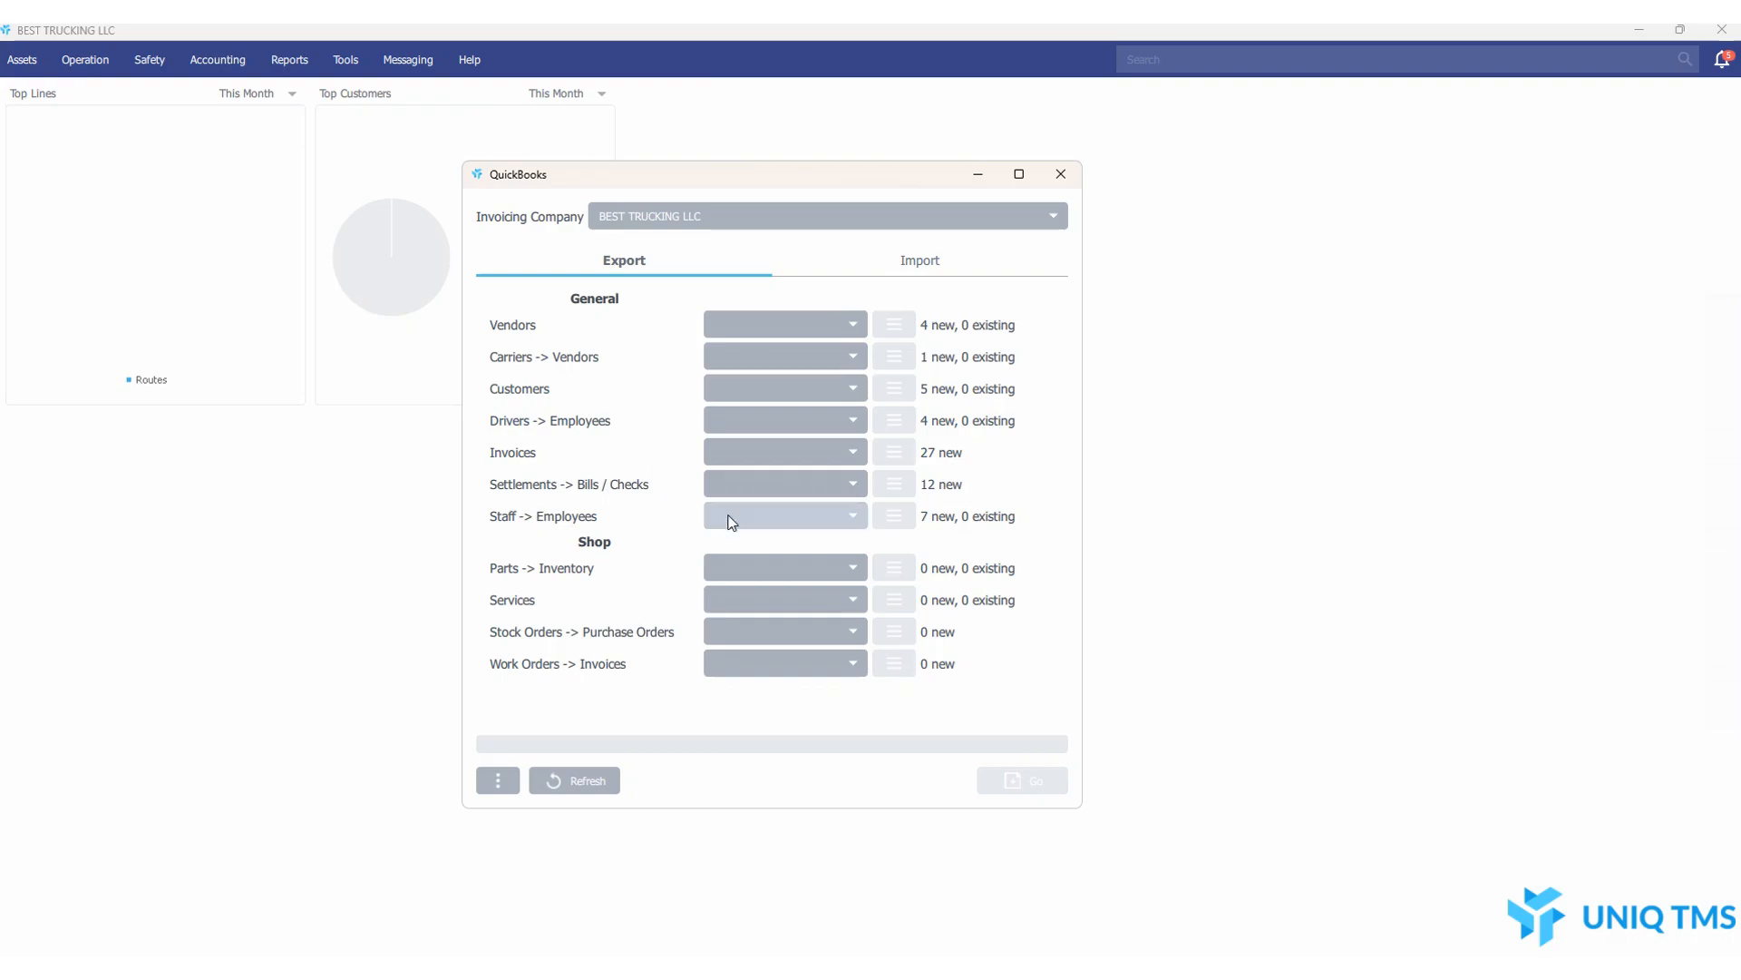
left_click(1061, 175)
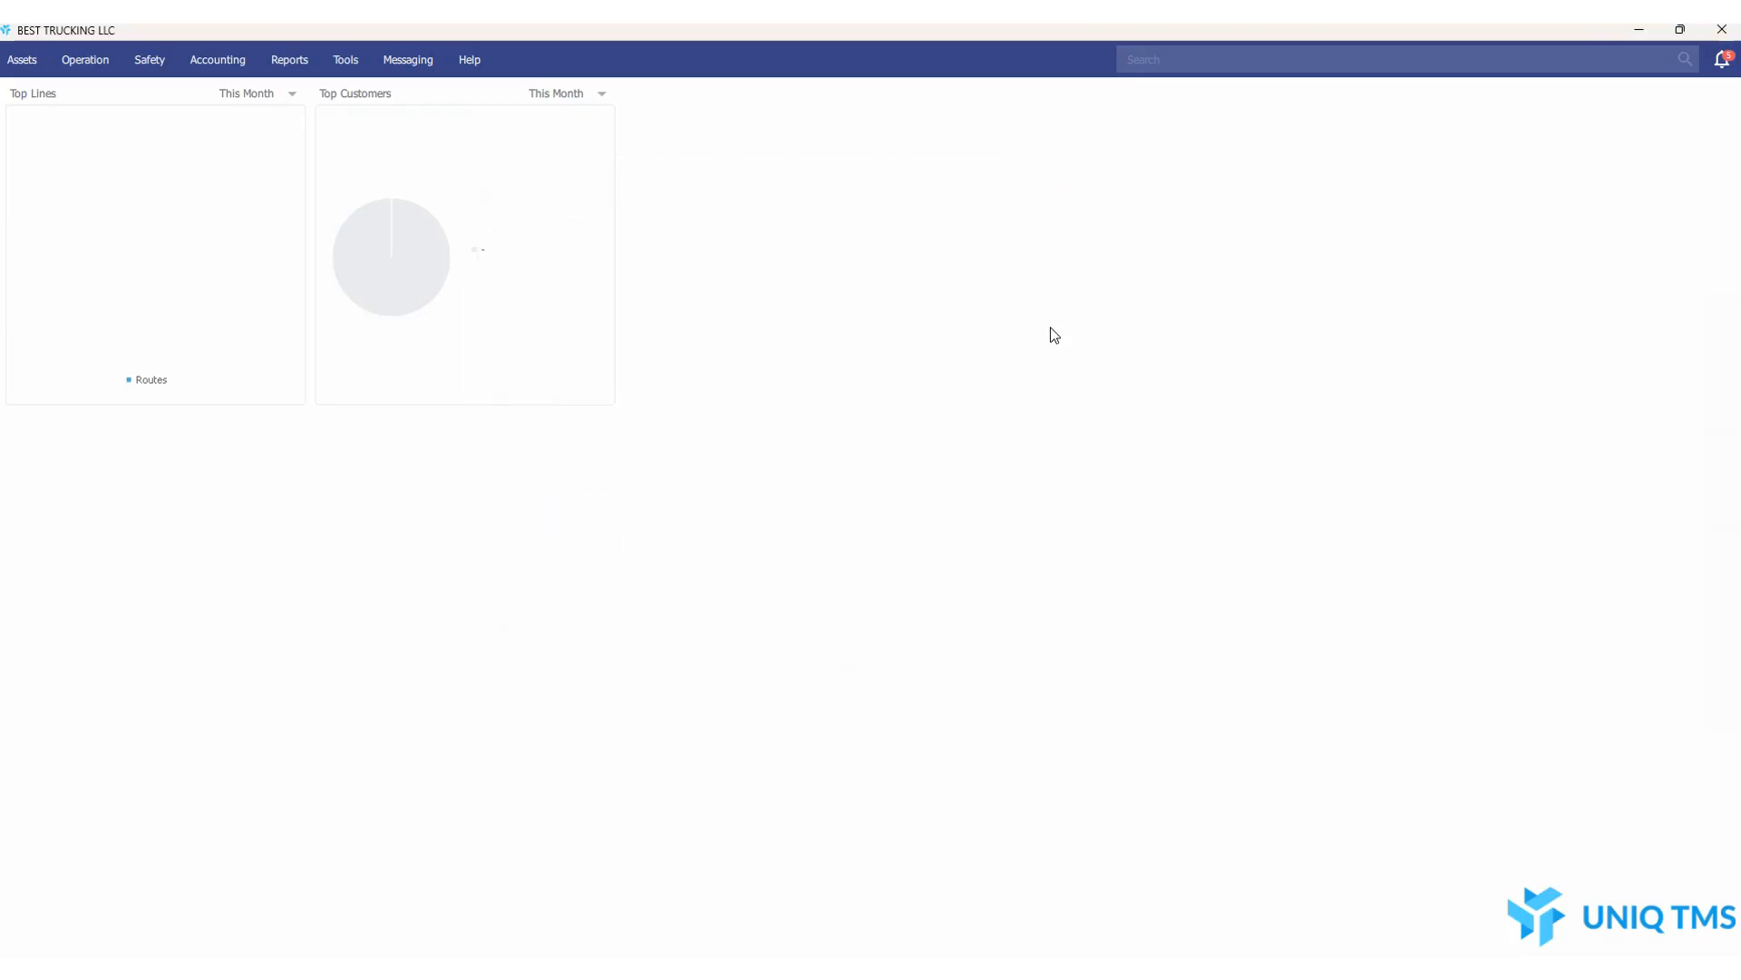
- Open Order Planning and display the week 08 Dec. - 15 Dec. 2025 in the timeline
left_click(87, 70)
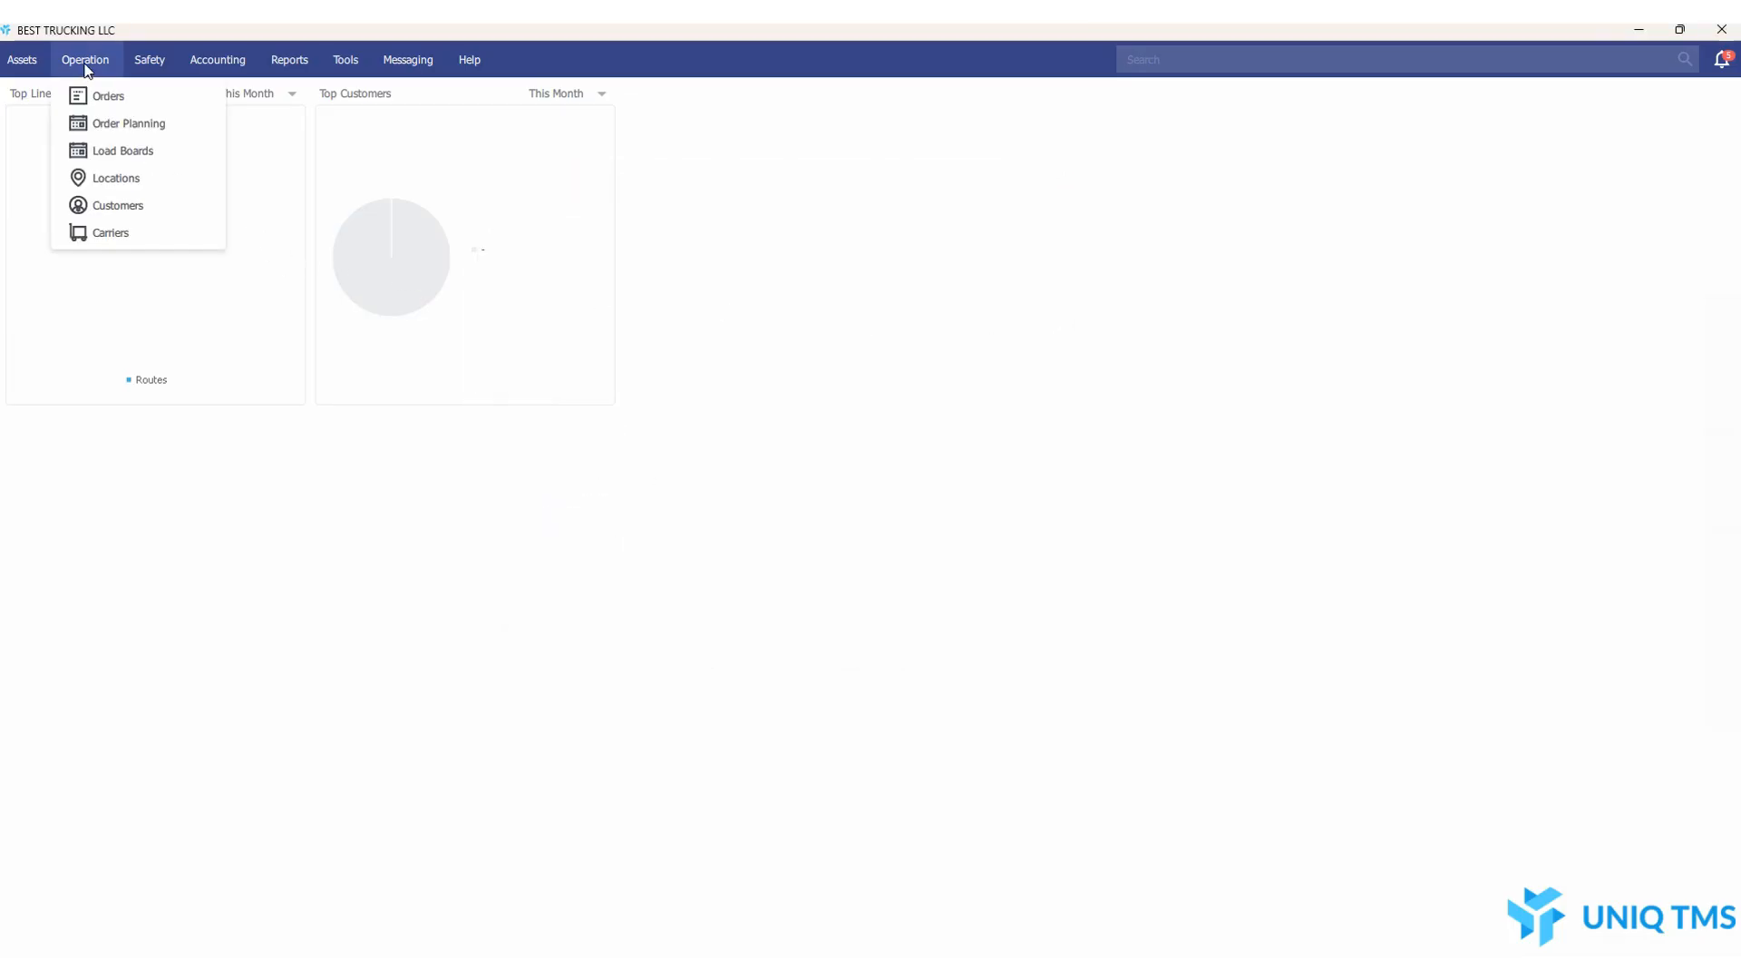
left_click(148, 125)
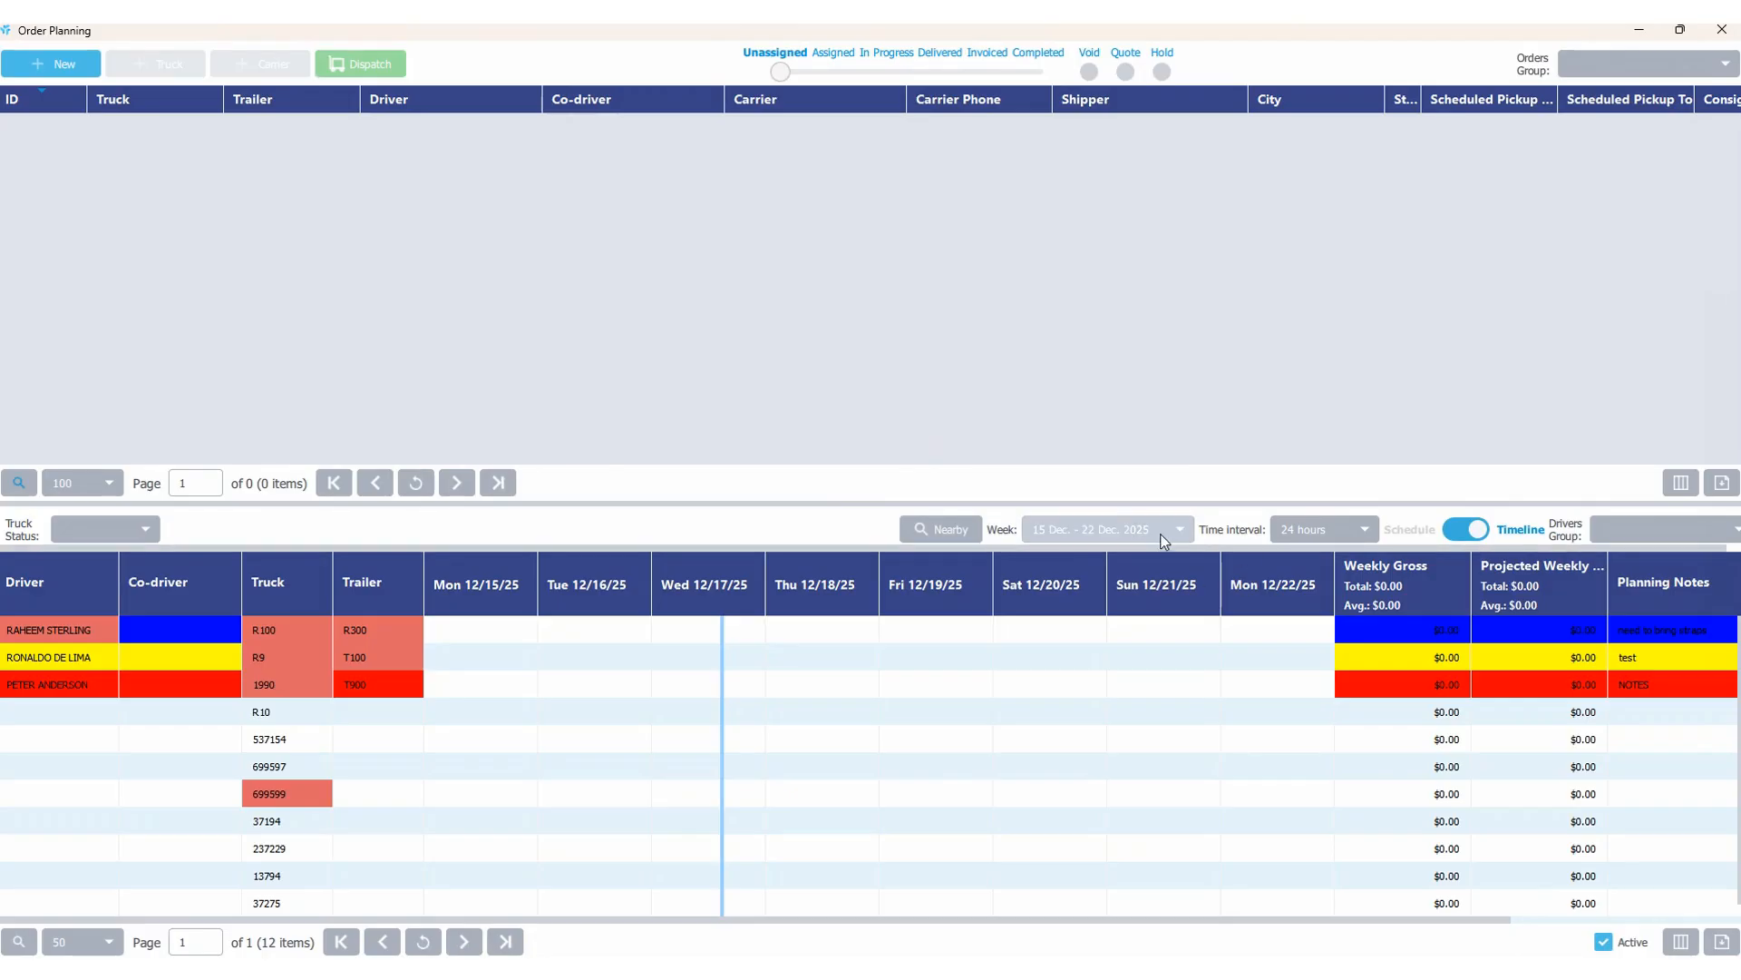
left_click(1117, 532)
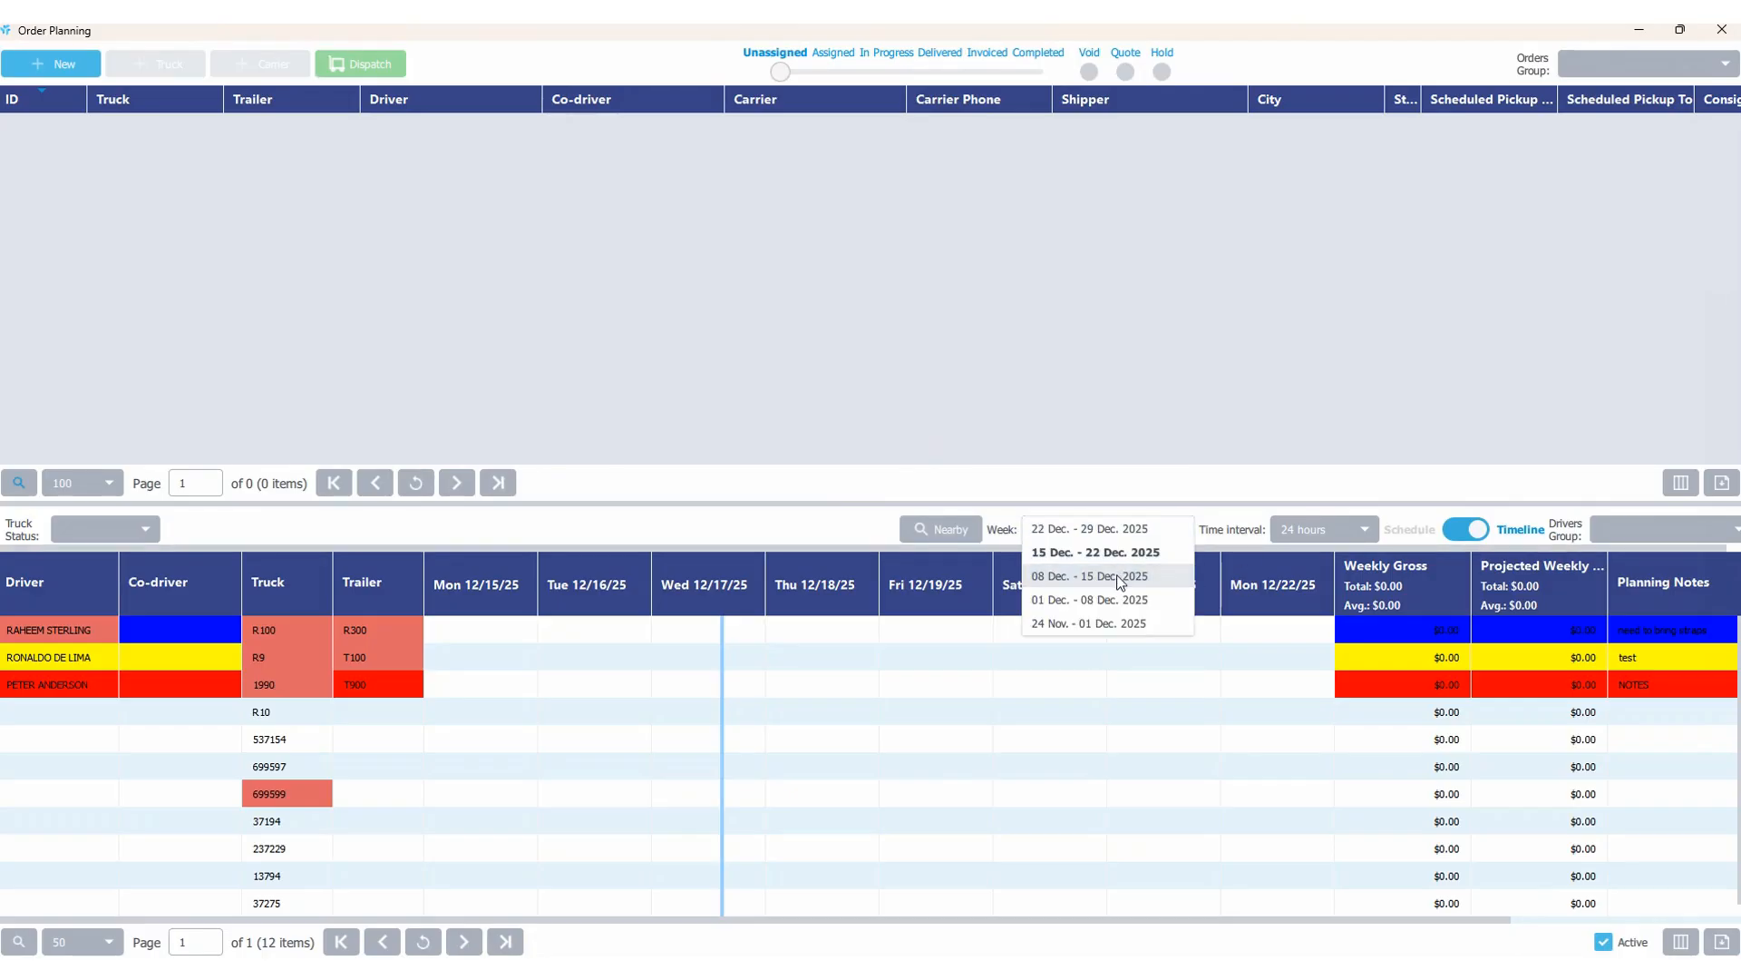
left_click(1118, 576)
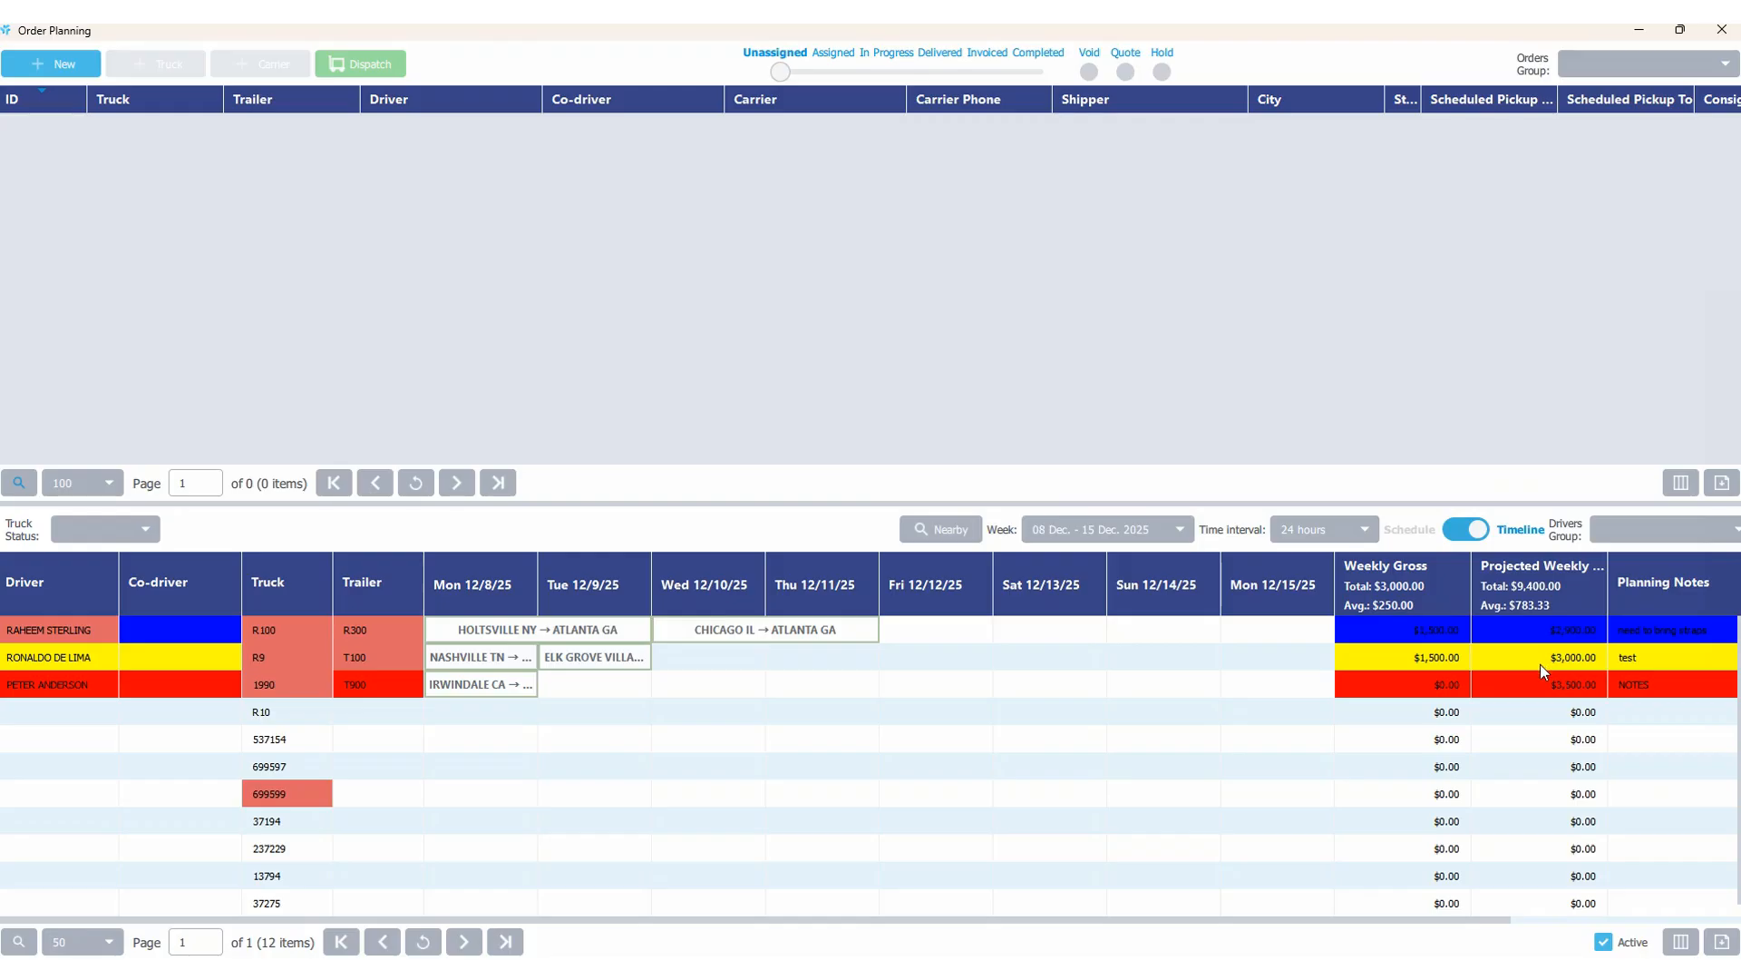
- Open the Chicago IL to Atlanta GA order and mark Shipper From/To, Consignee From/To and Stops From/To as required in its field settings
double_click(774, 630)
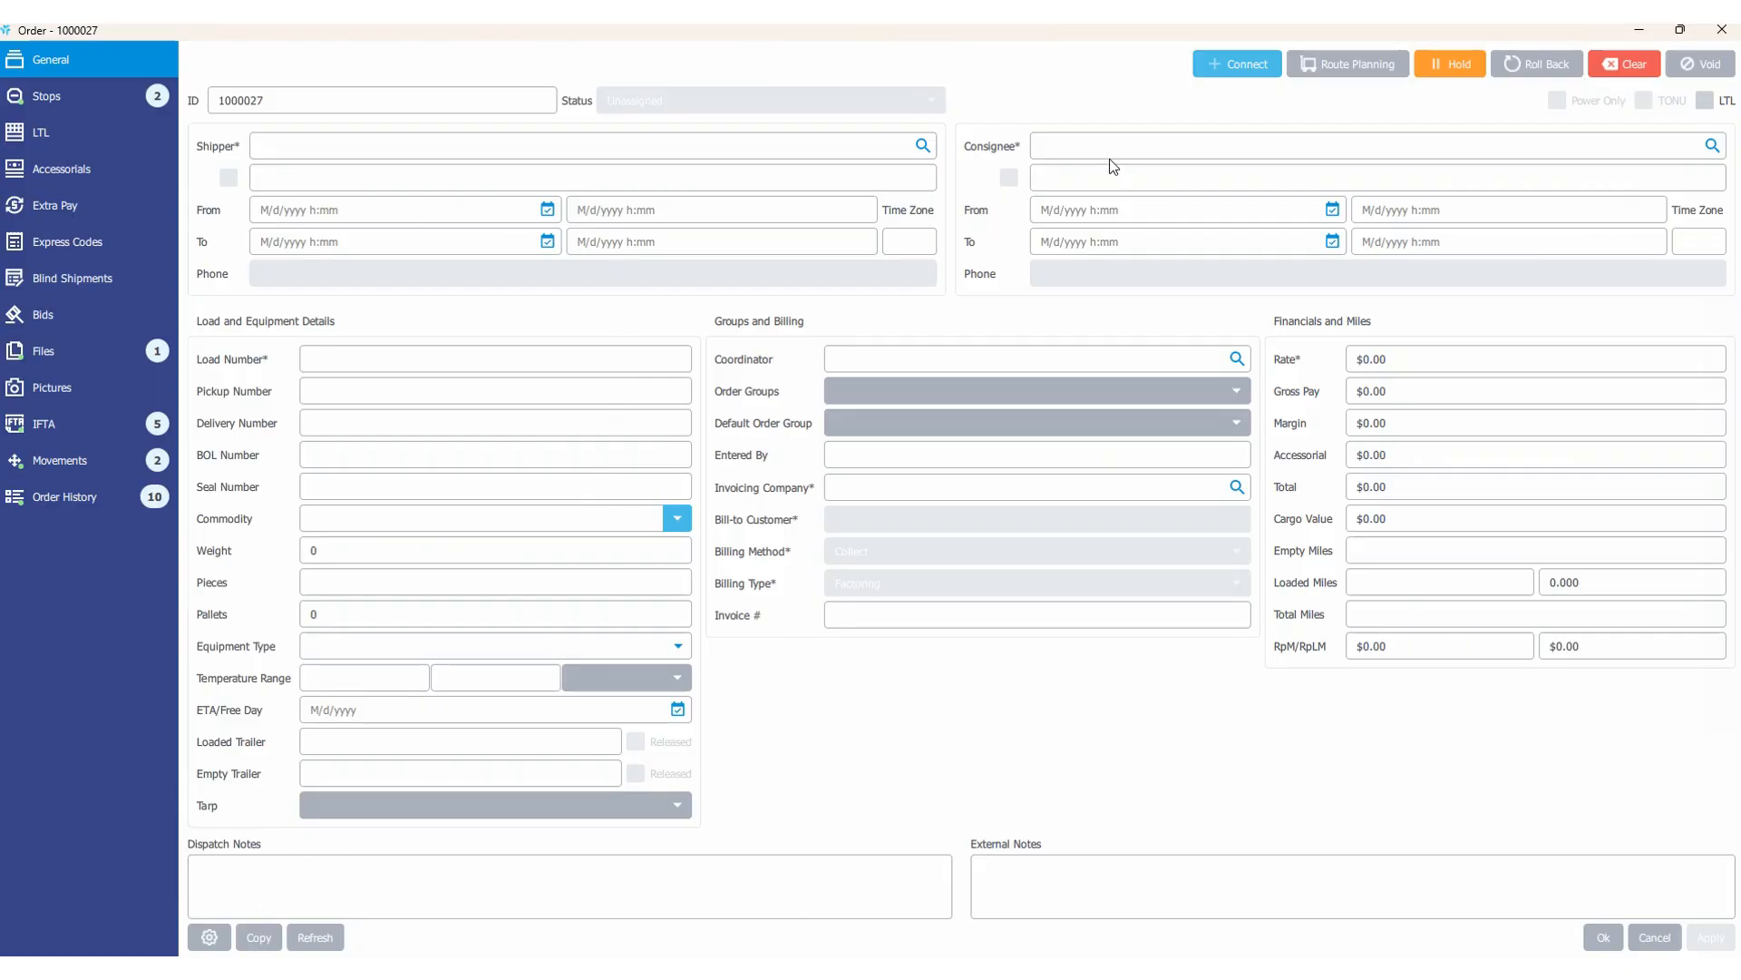
left_click(210, 937)
scroll(836, 562, "down", 3)
scroll(836, 574, "down", 4)
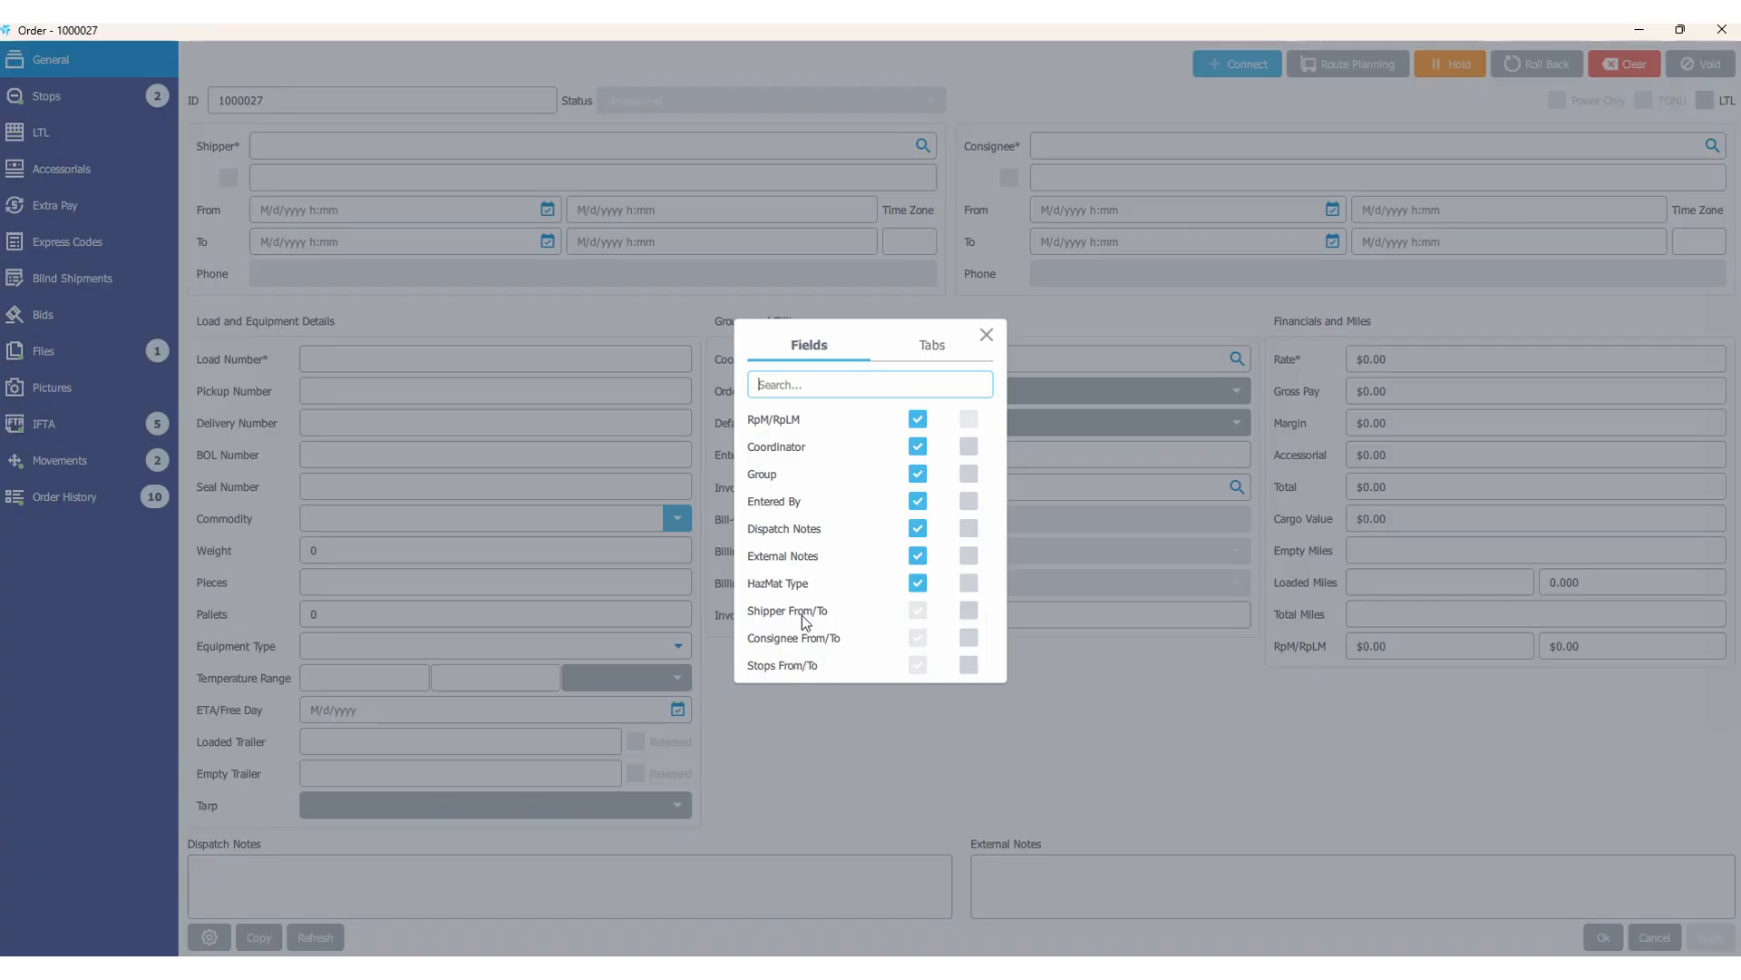
left_click(970, 616)
left_click(968, 638)
left_click(970, 666)
- Clear the required marks for Shipper From/To, Consignee From/To and Stops From/To, and close the field settings
left_click(968, 610)
left_click(969, 638)
left_click(969, 665)
left_click(986, 335)
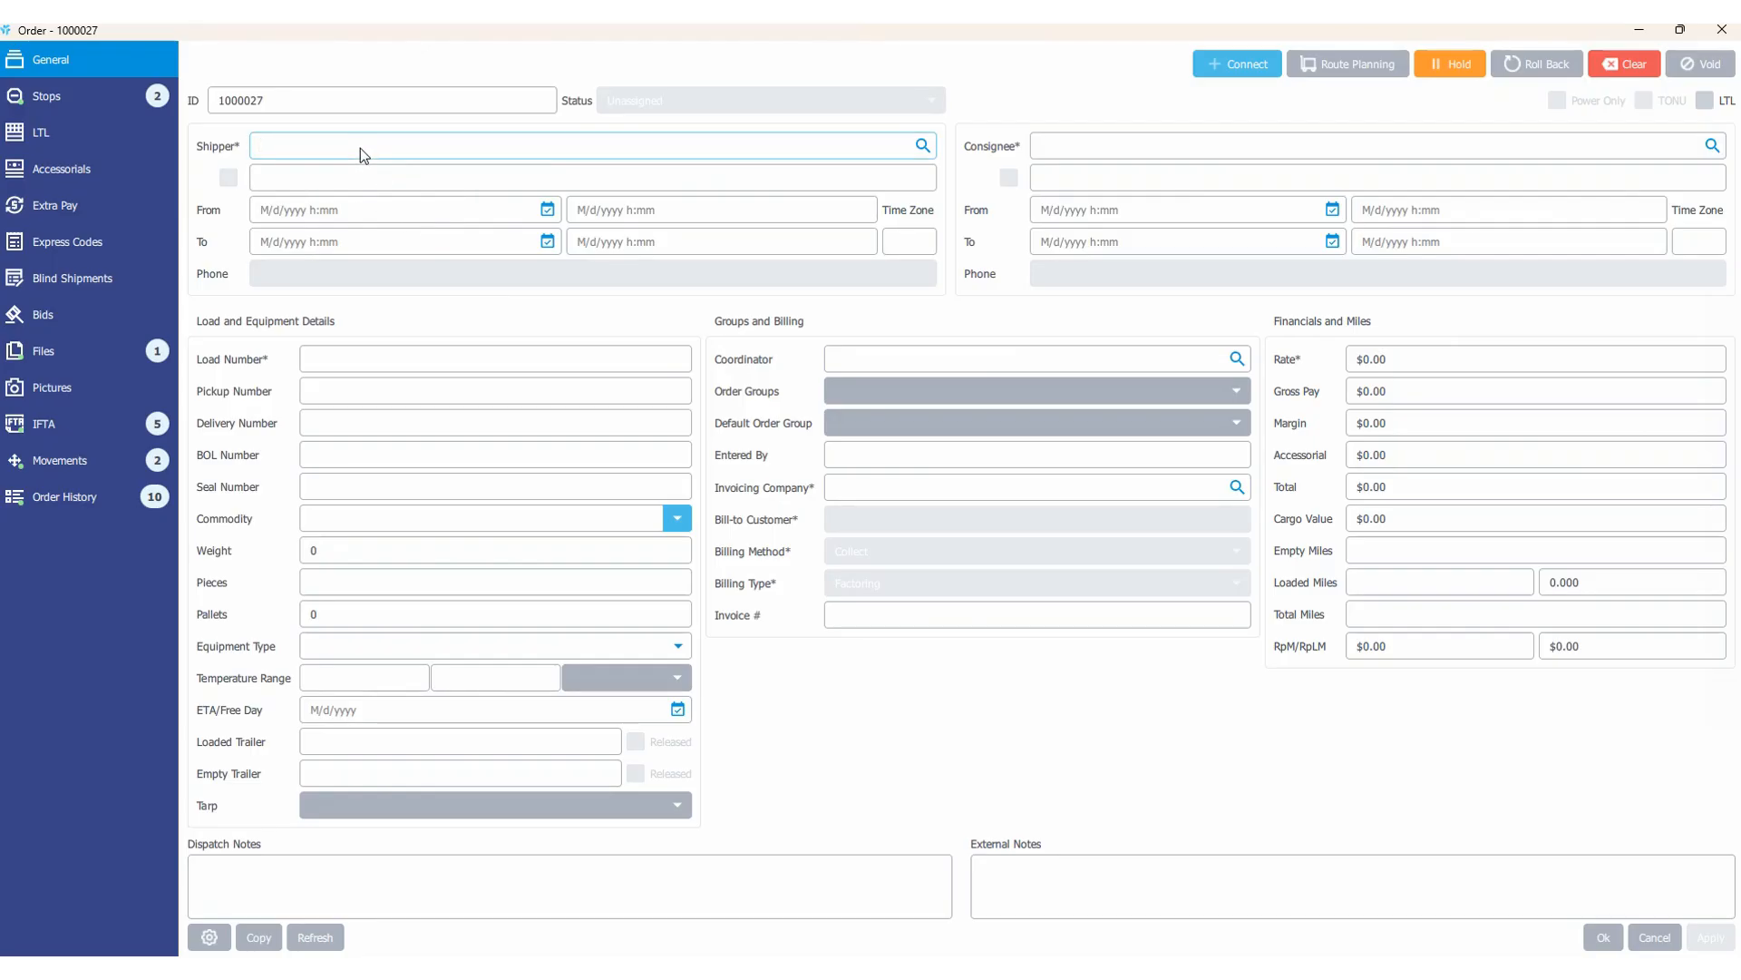
- Enter 60630 as the order's shipper, then minimize the order and close Order Planning
type("60630")
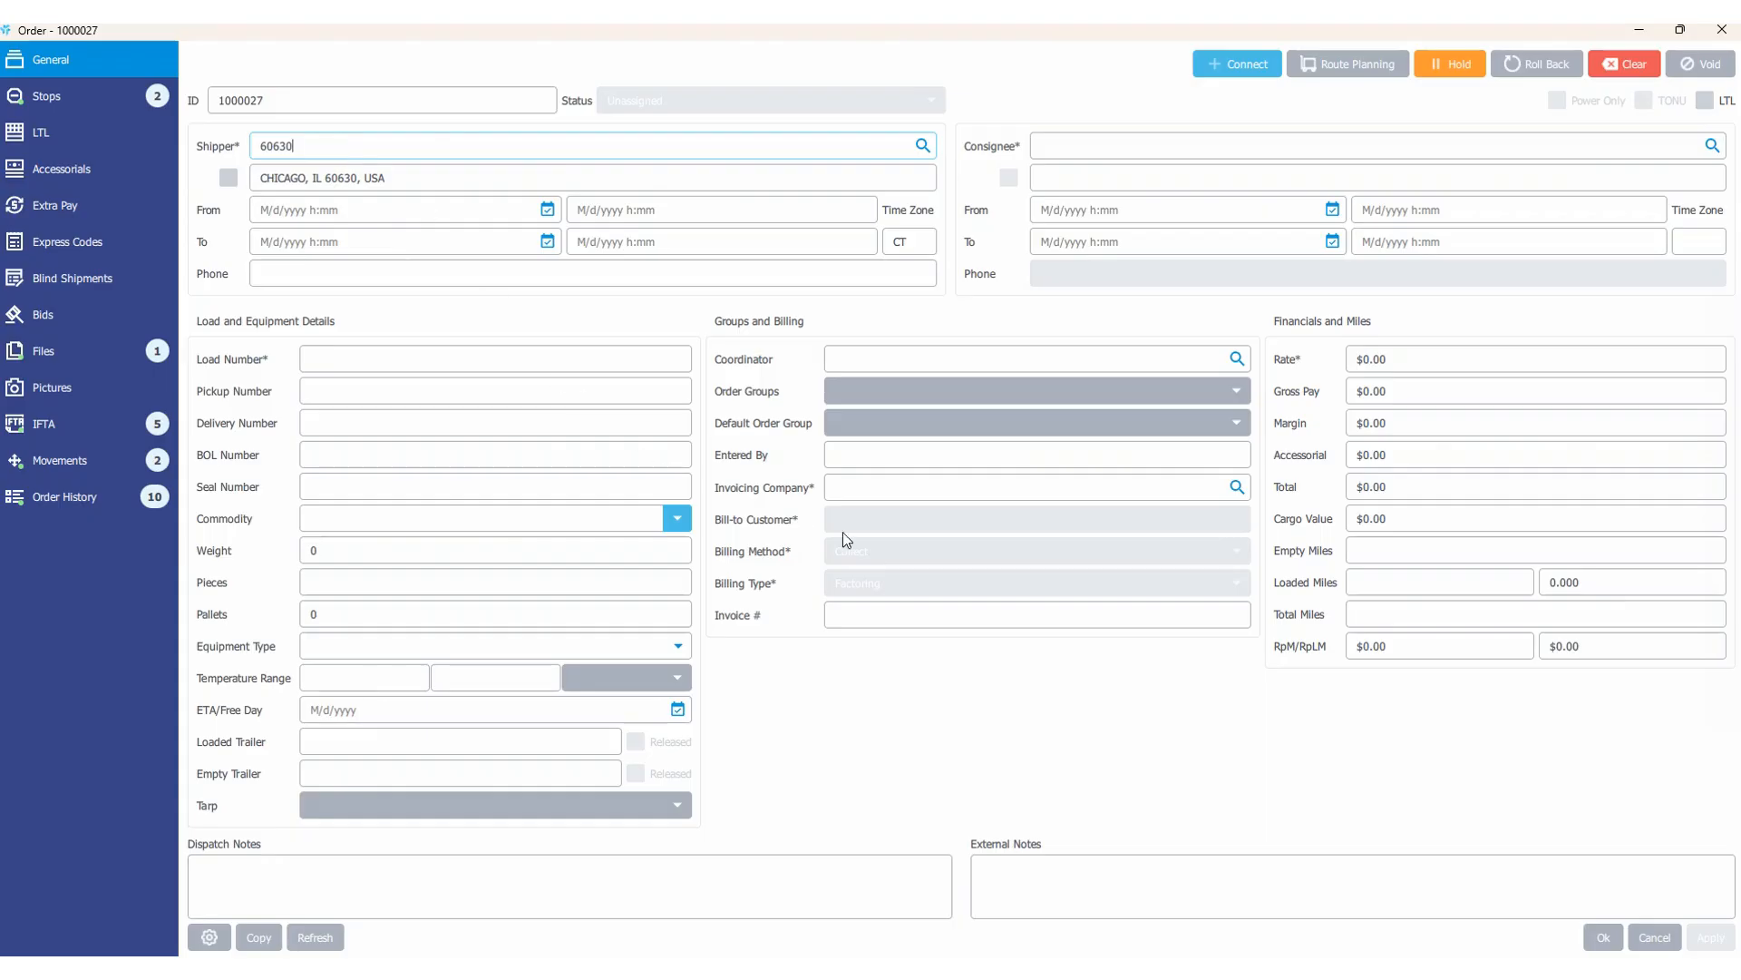
left_click(1640, 33)
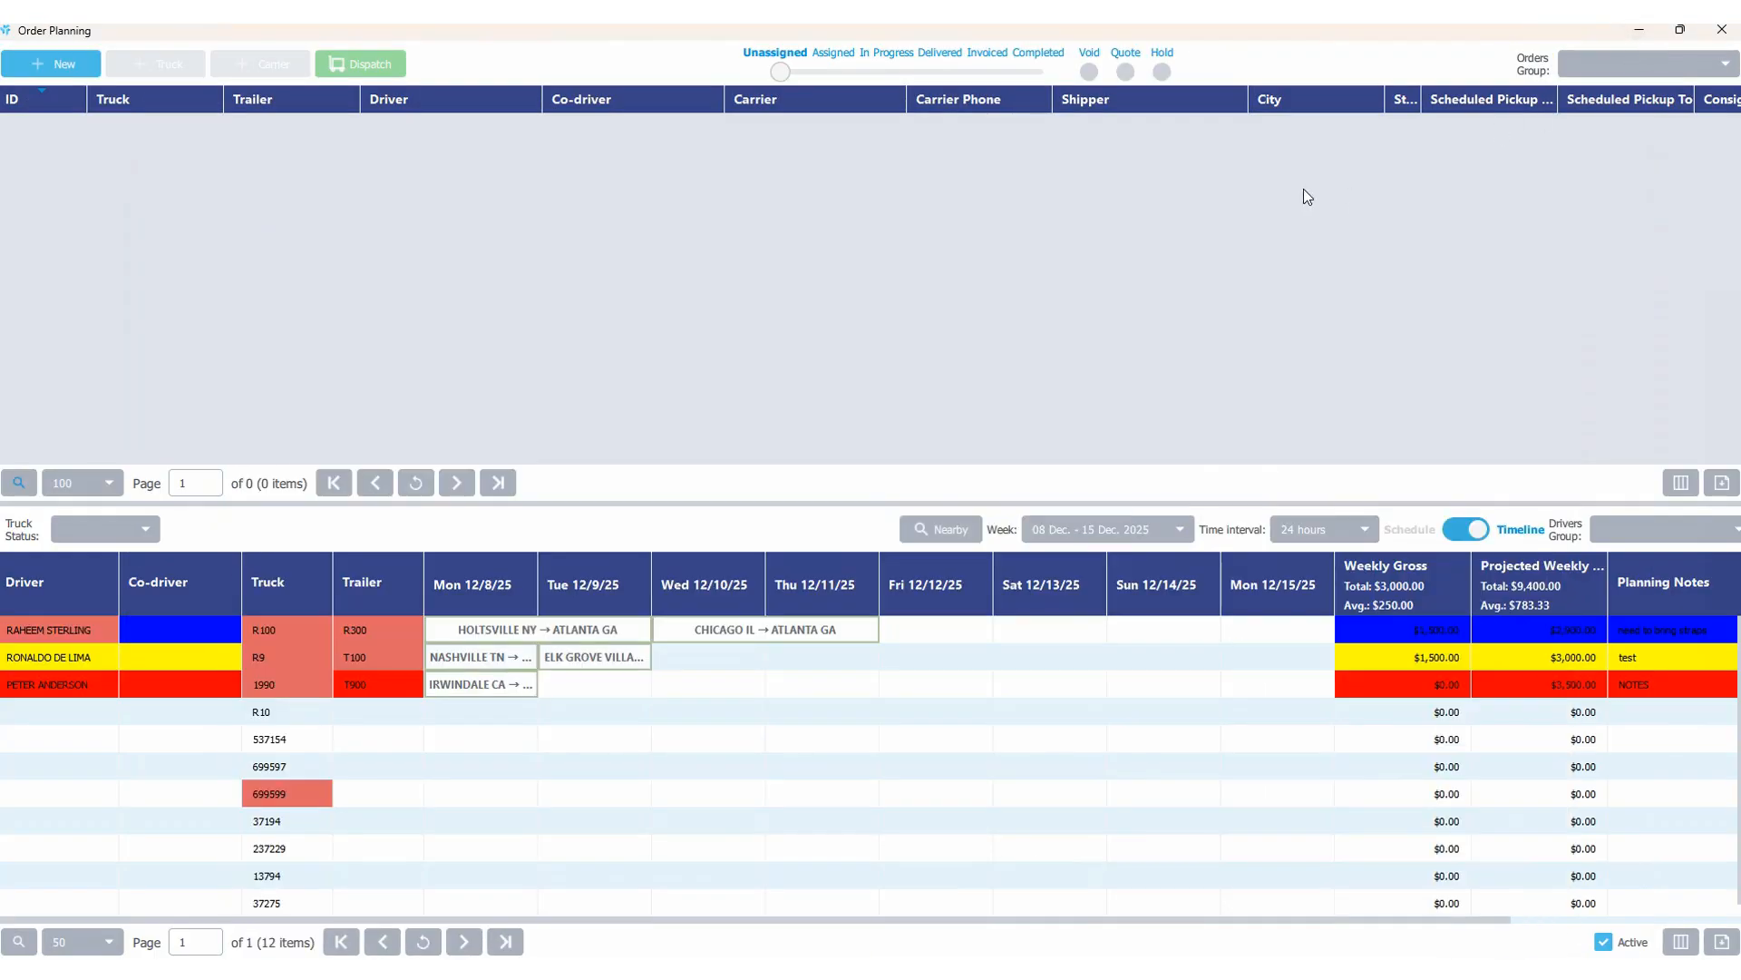
left_click(1721, 29)
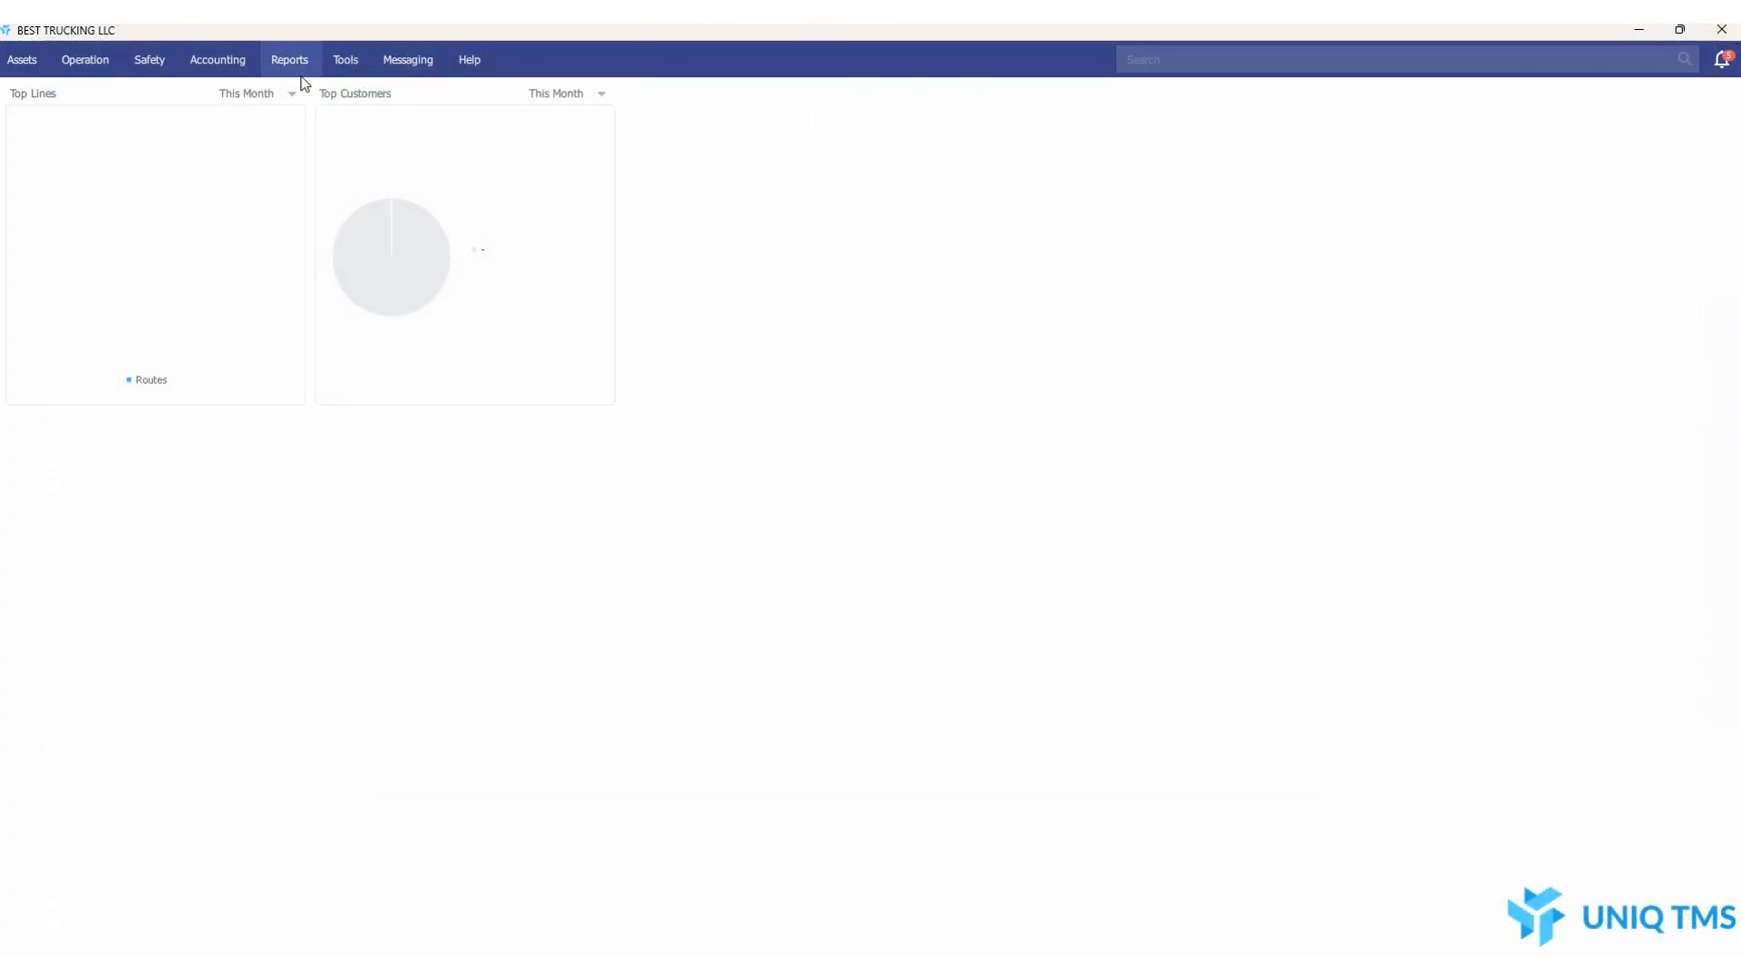
- Open the company Preferences in a maximized window and show the general settings
left_click(234, 66)
mouse_move(344, 64)
left_click(369, 104)
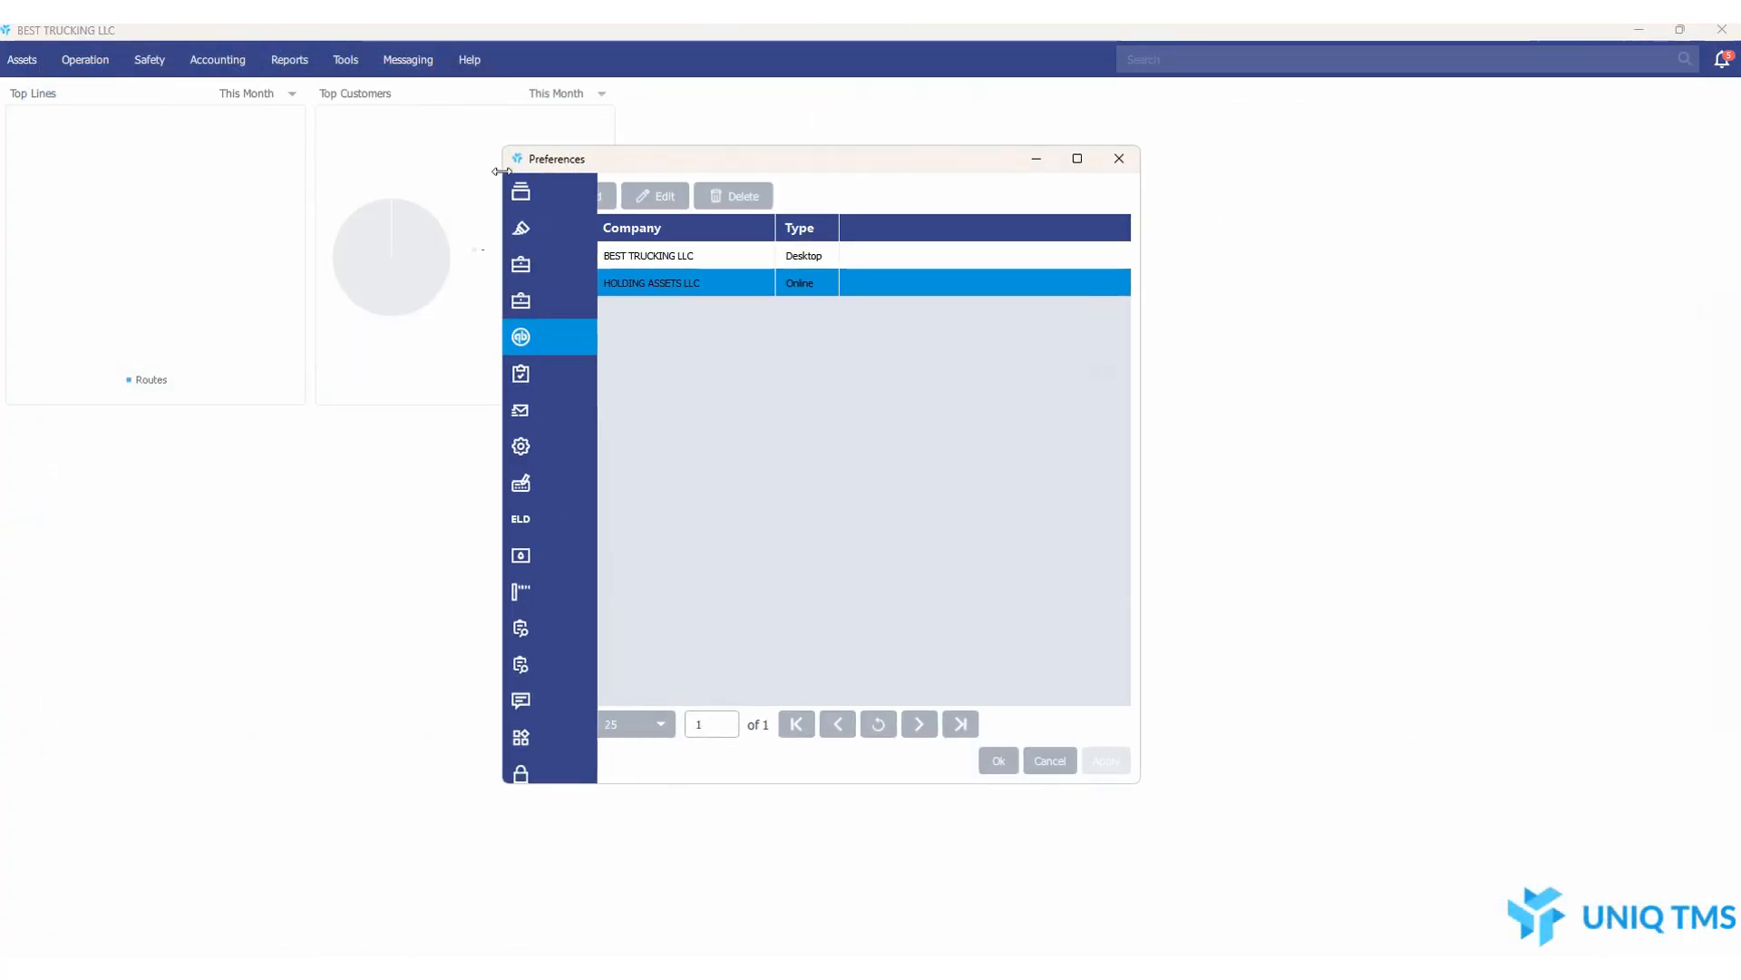
left_click(1074, 160)
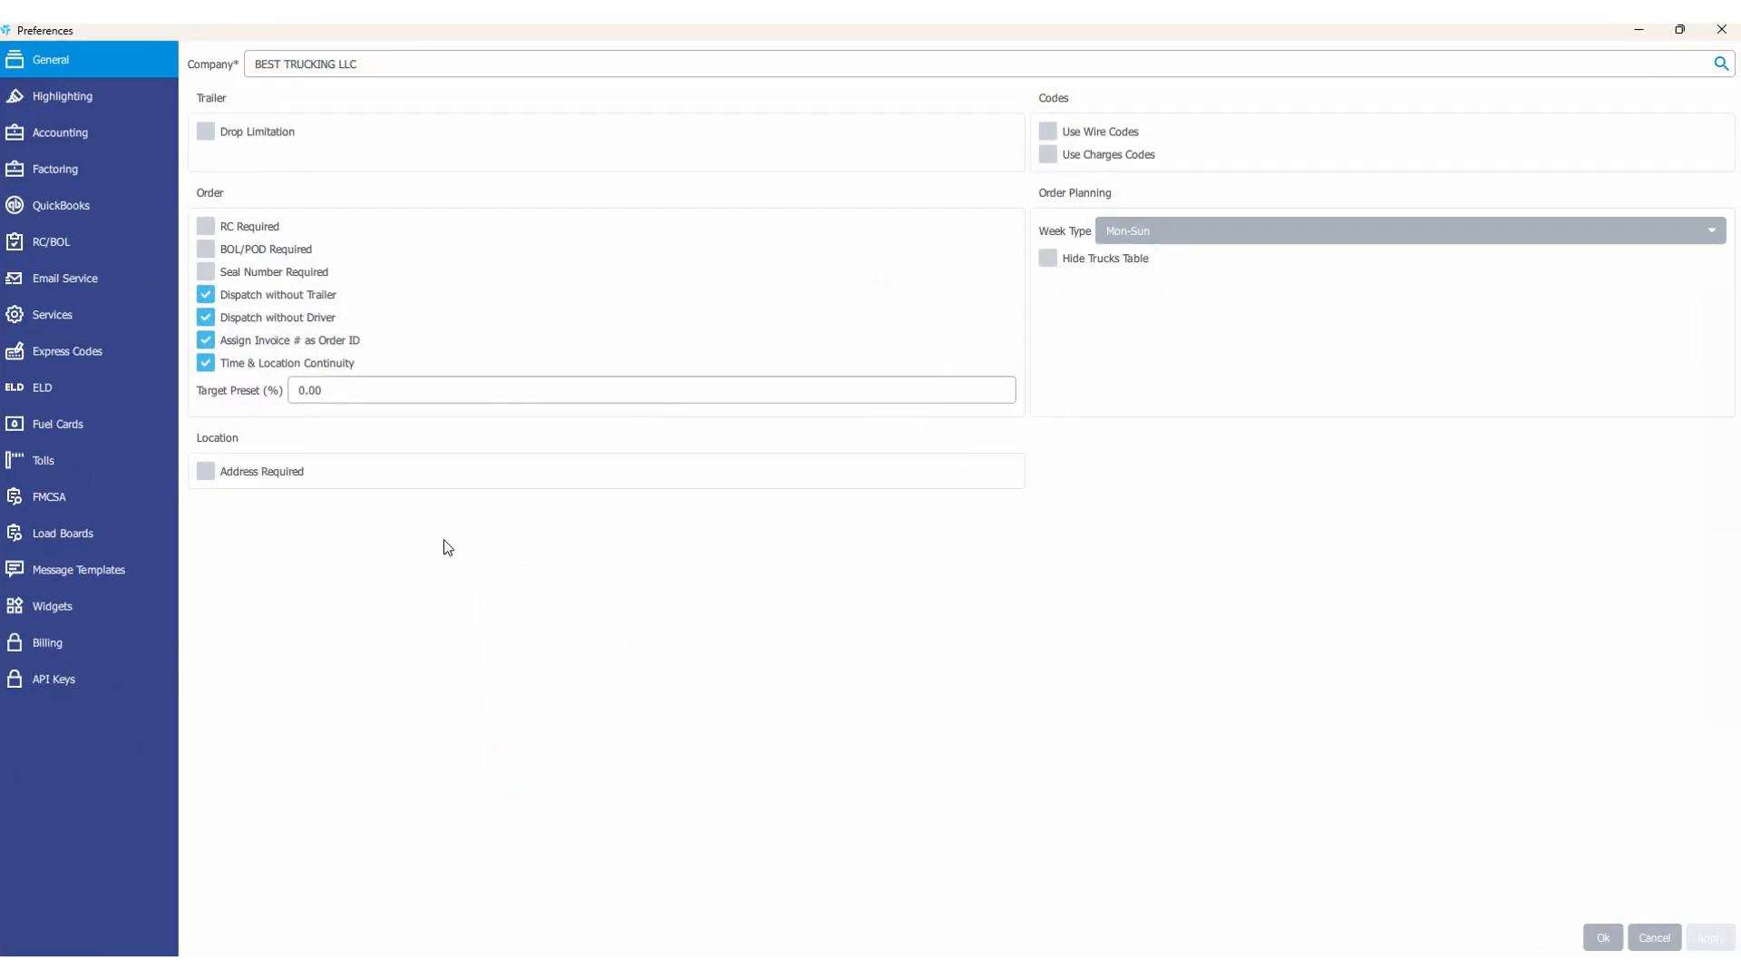
- Switch the location setting Address Required on and back off, and close the Preferences
left_click(222, 481)
left_click(216, 484)
left_click(1724, 36)
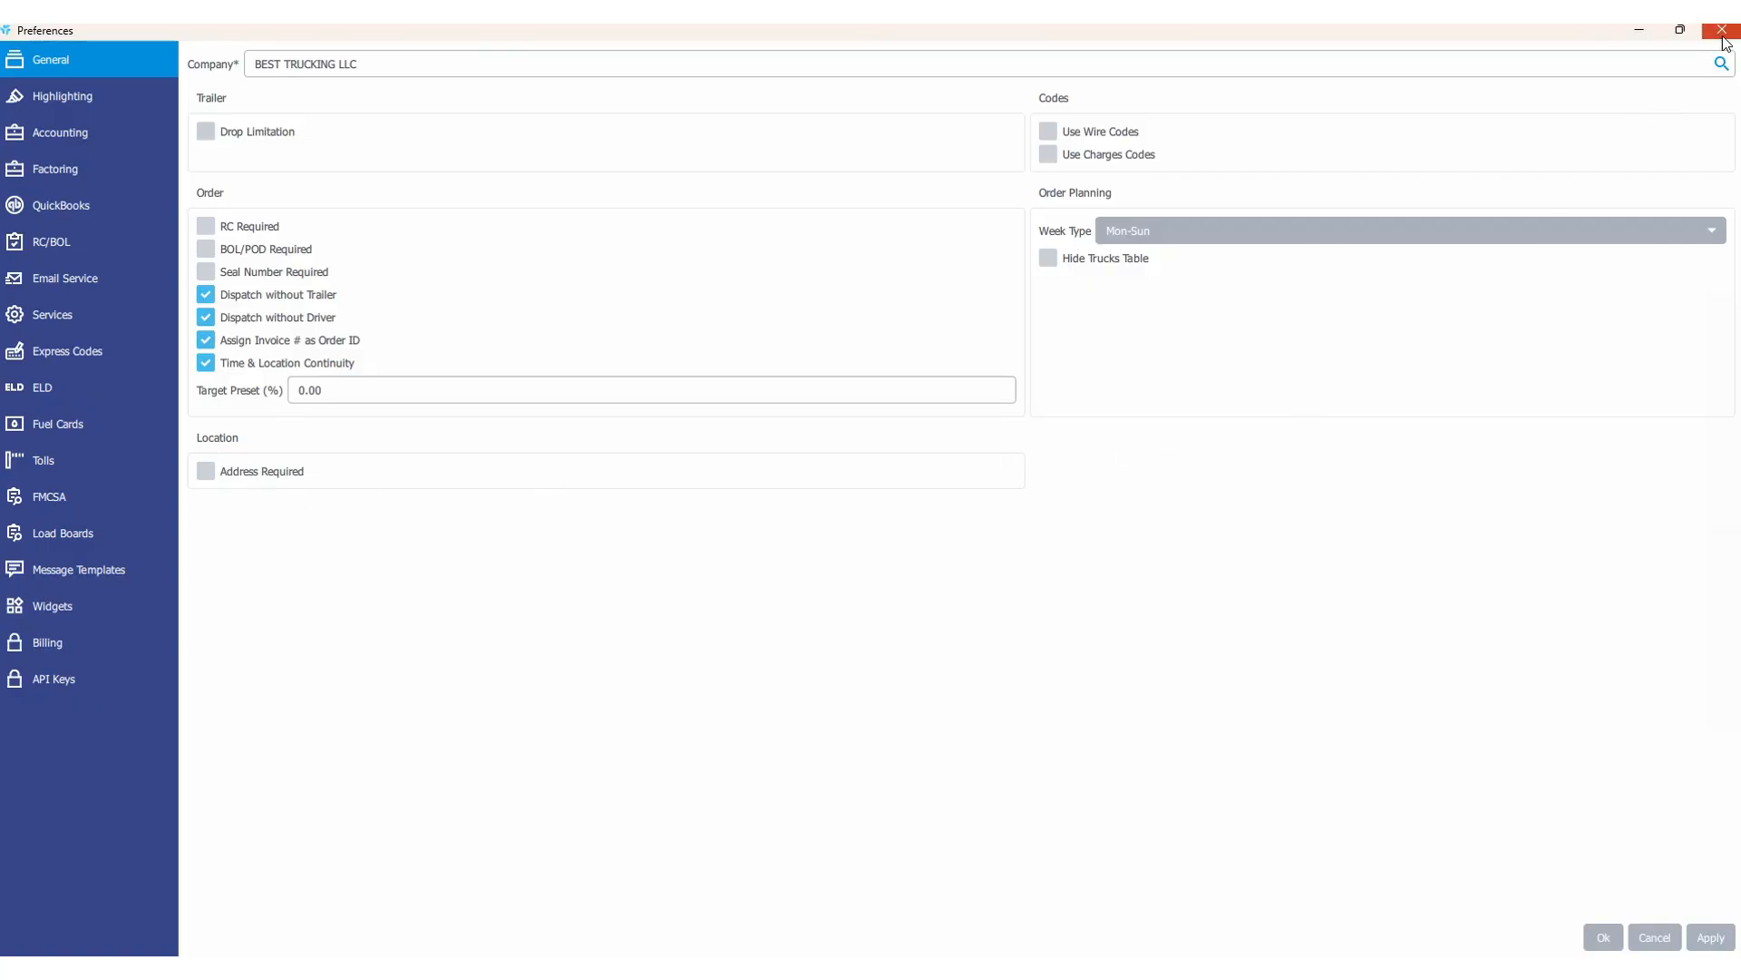
left_click(874, 535)
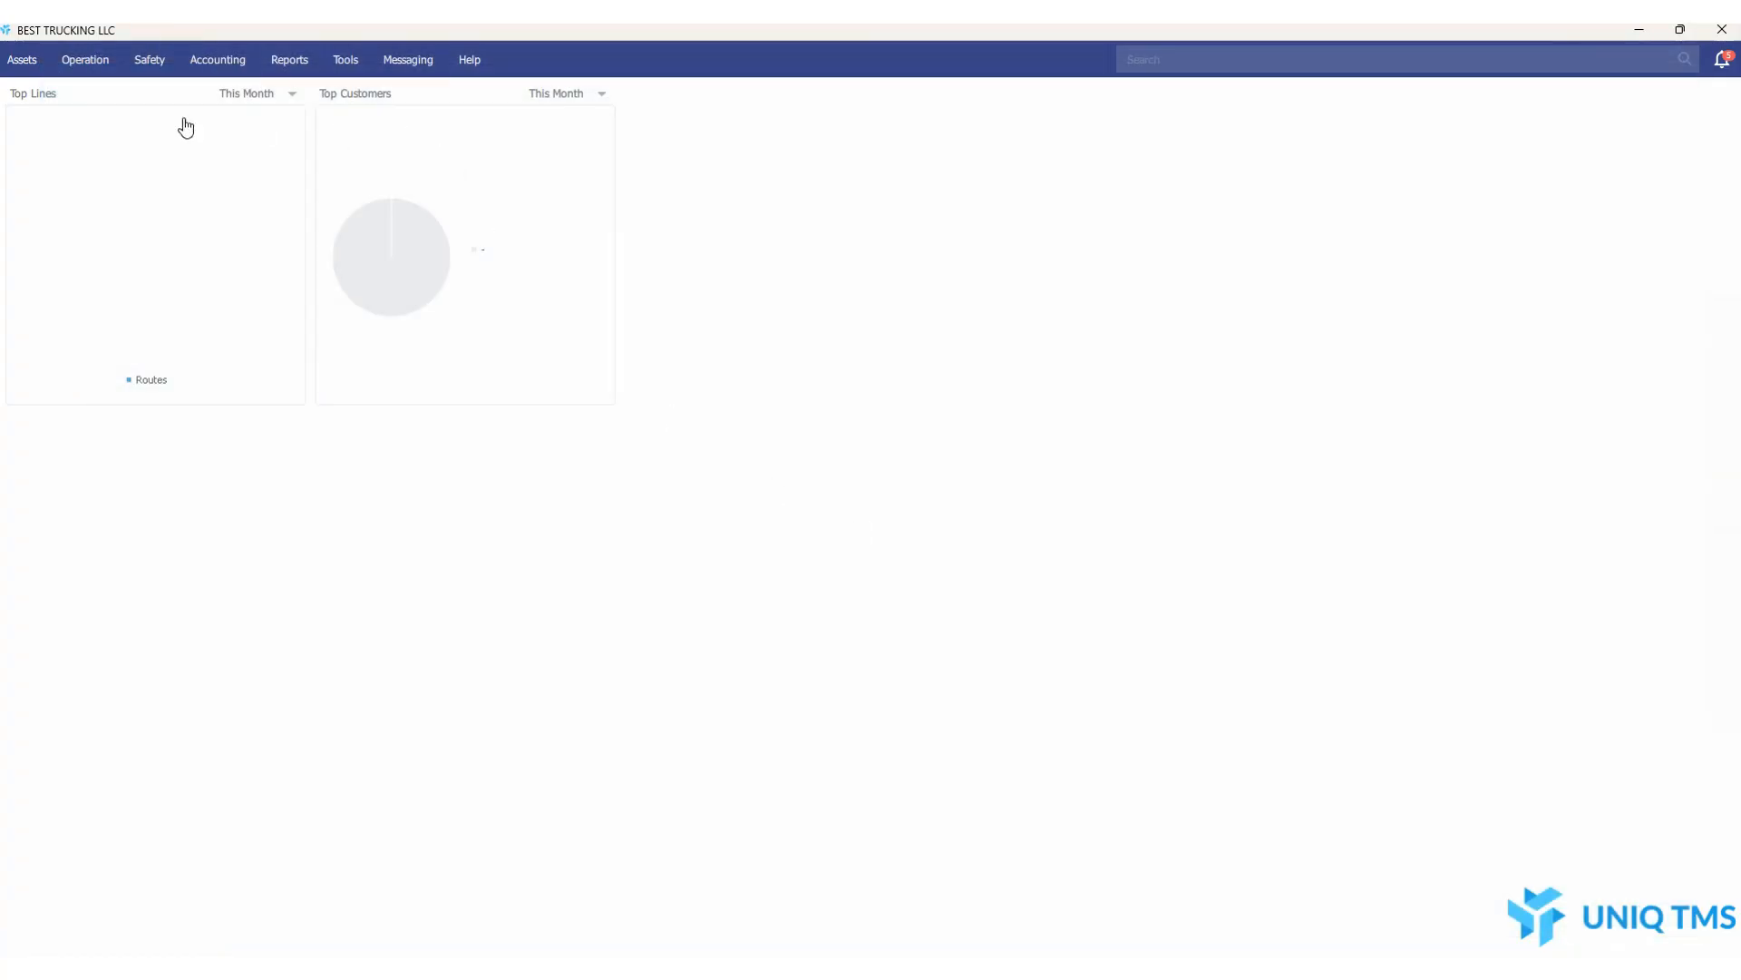
- Open a blank new location form from the Locations List, examine its required fields, and close the form and the list
left_click(85, 59)
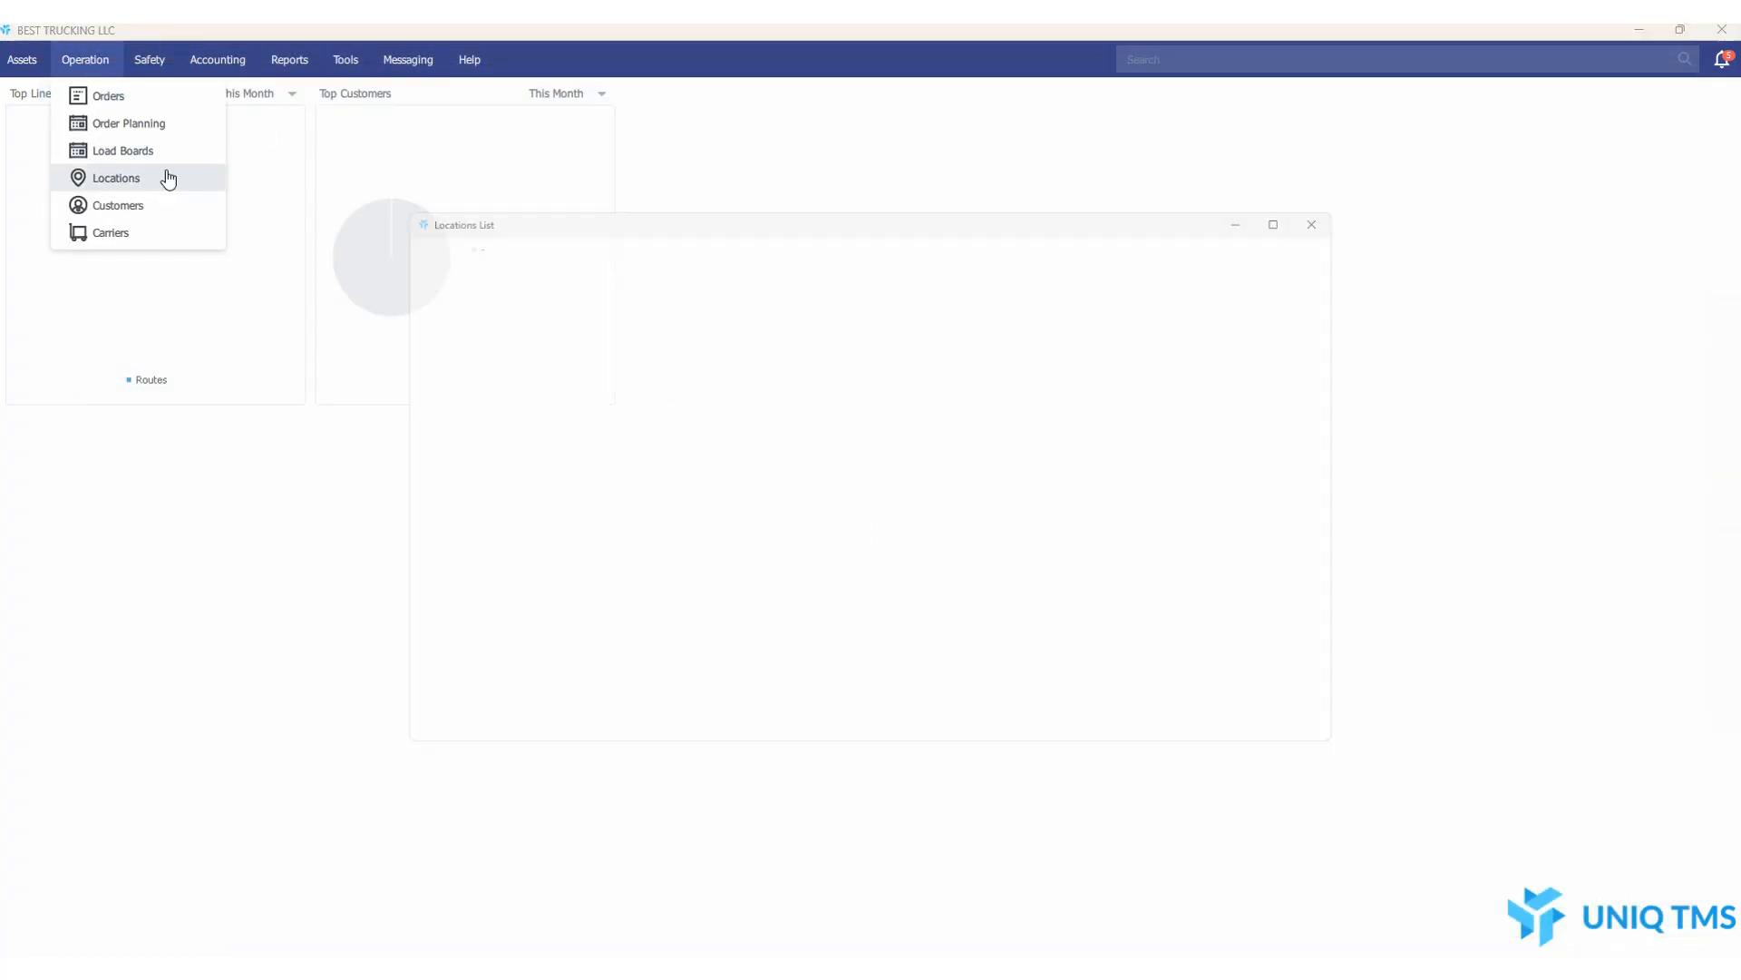
left_click(165, 175)
left_click(444, 238)
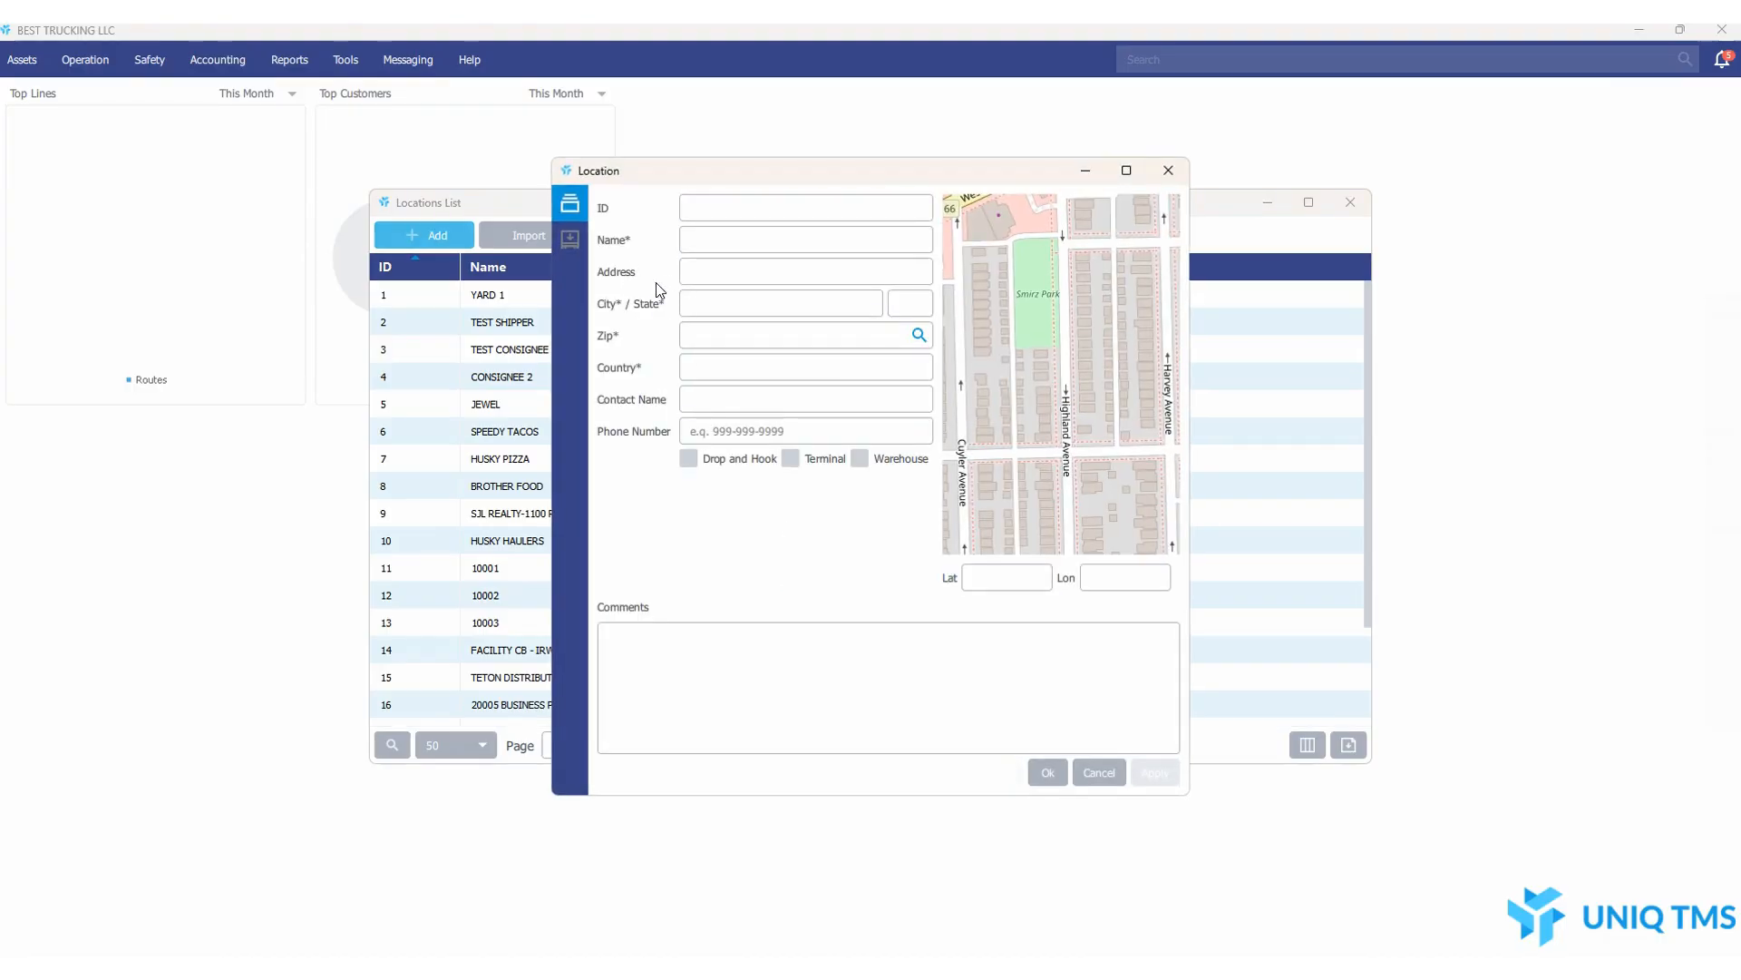
left_click(1168, 178)
left_click(1350, 201)
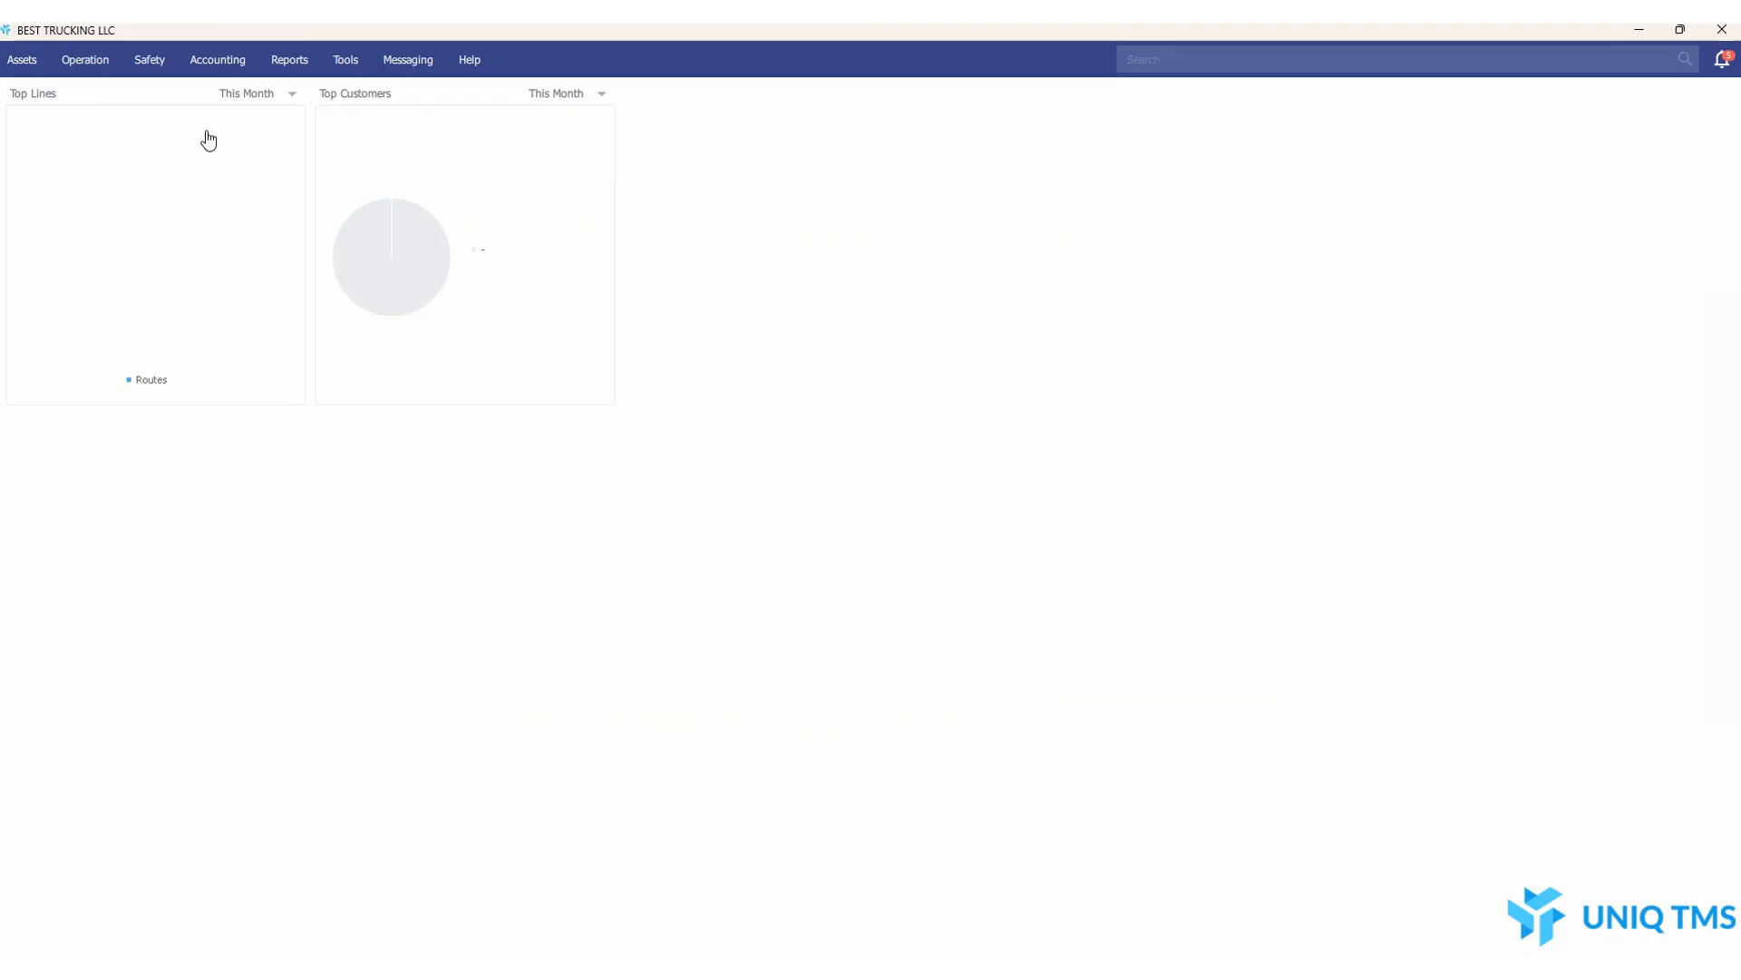
- Reopen Order Planning and examine the LastPTI column for the trucks in the timeline table
left_click(104, 78)
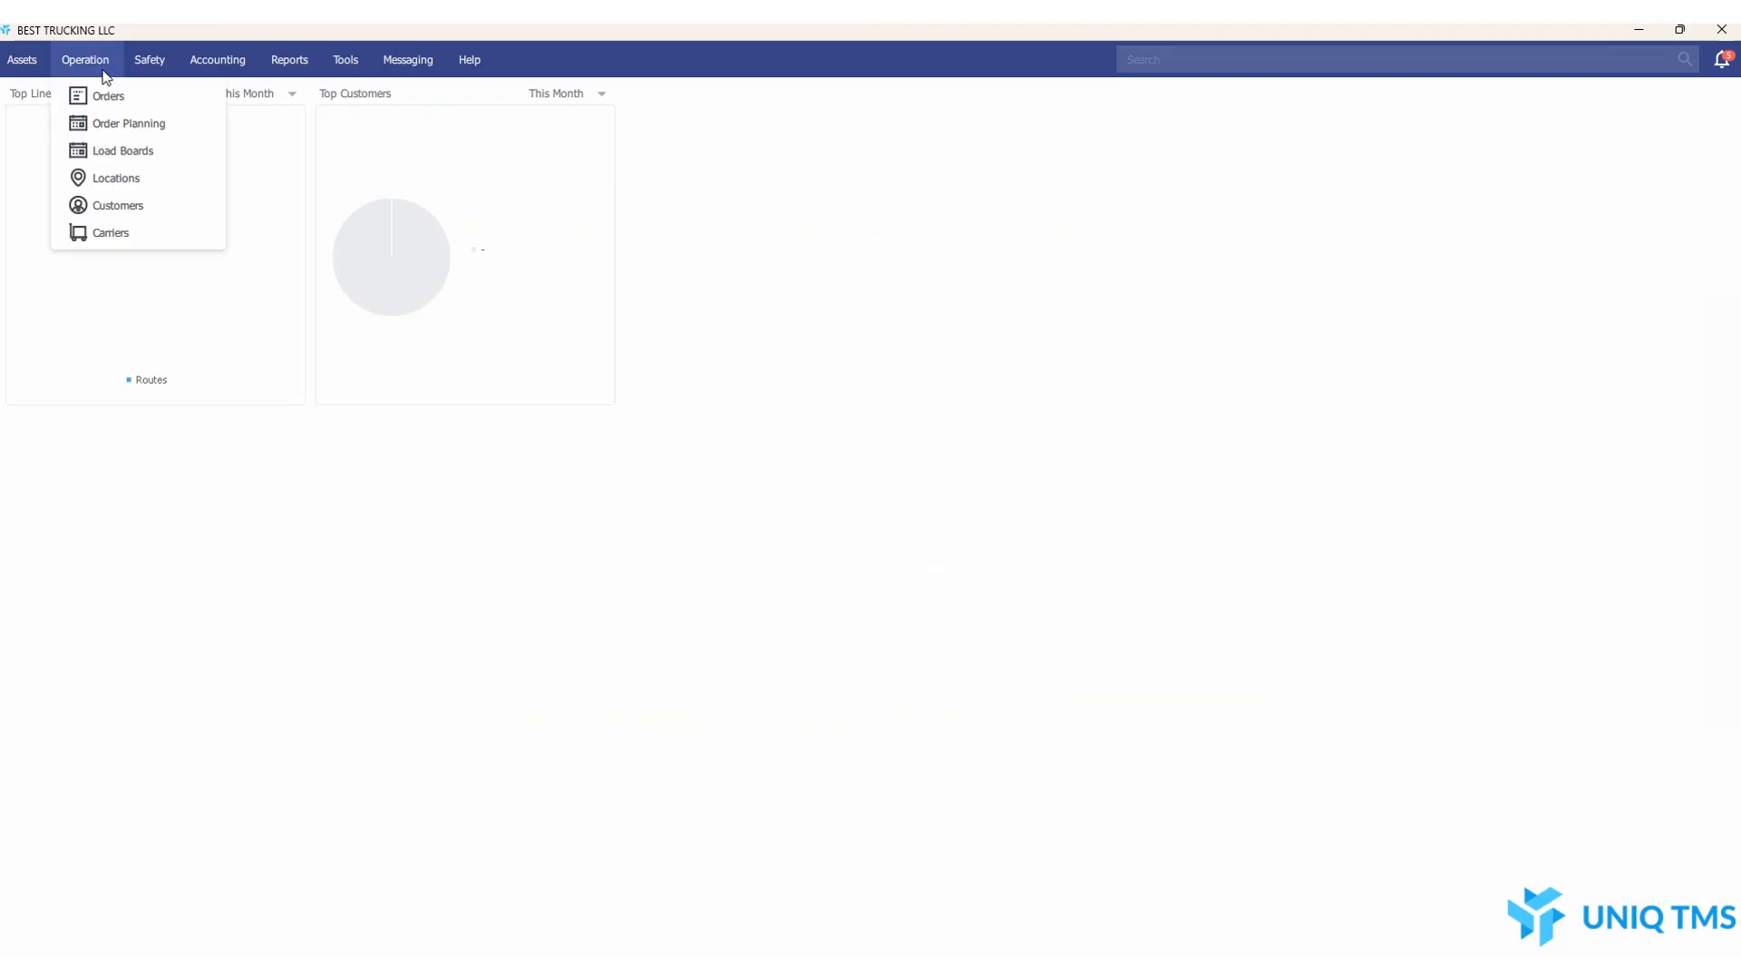
left_click(145, 128)
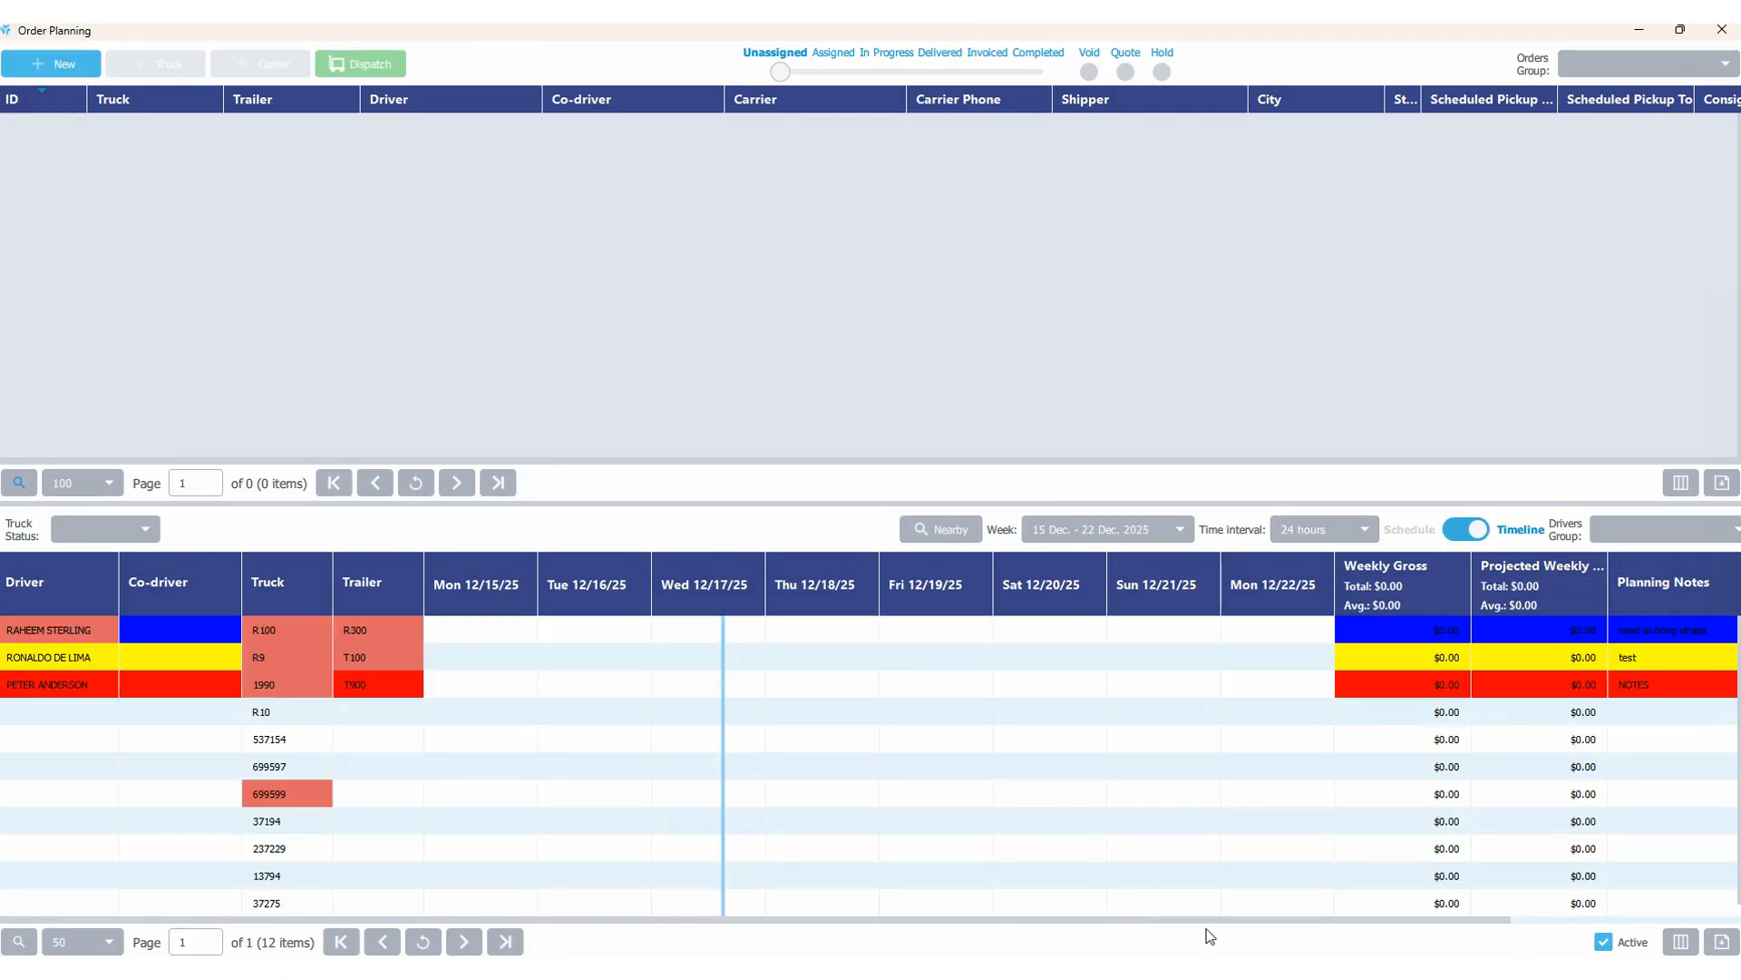
scroll(1215, 927, "right", 3)
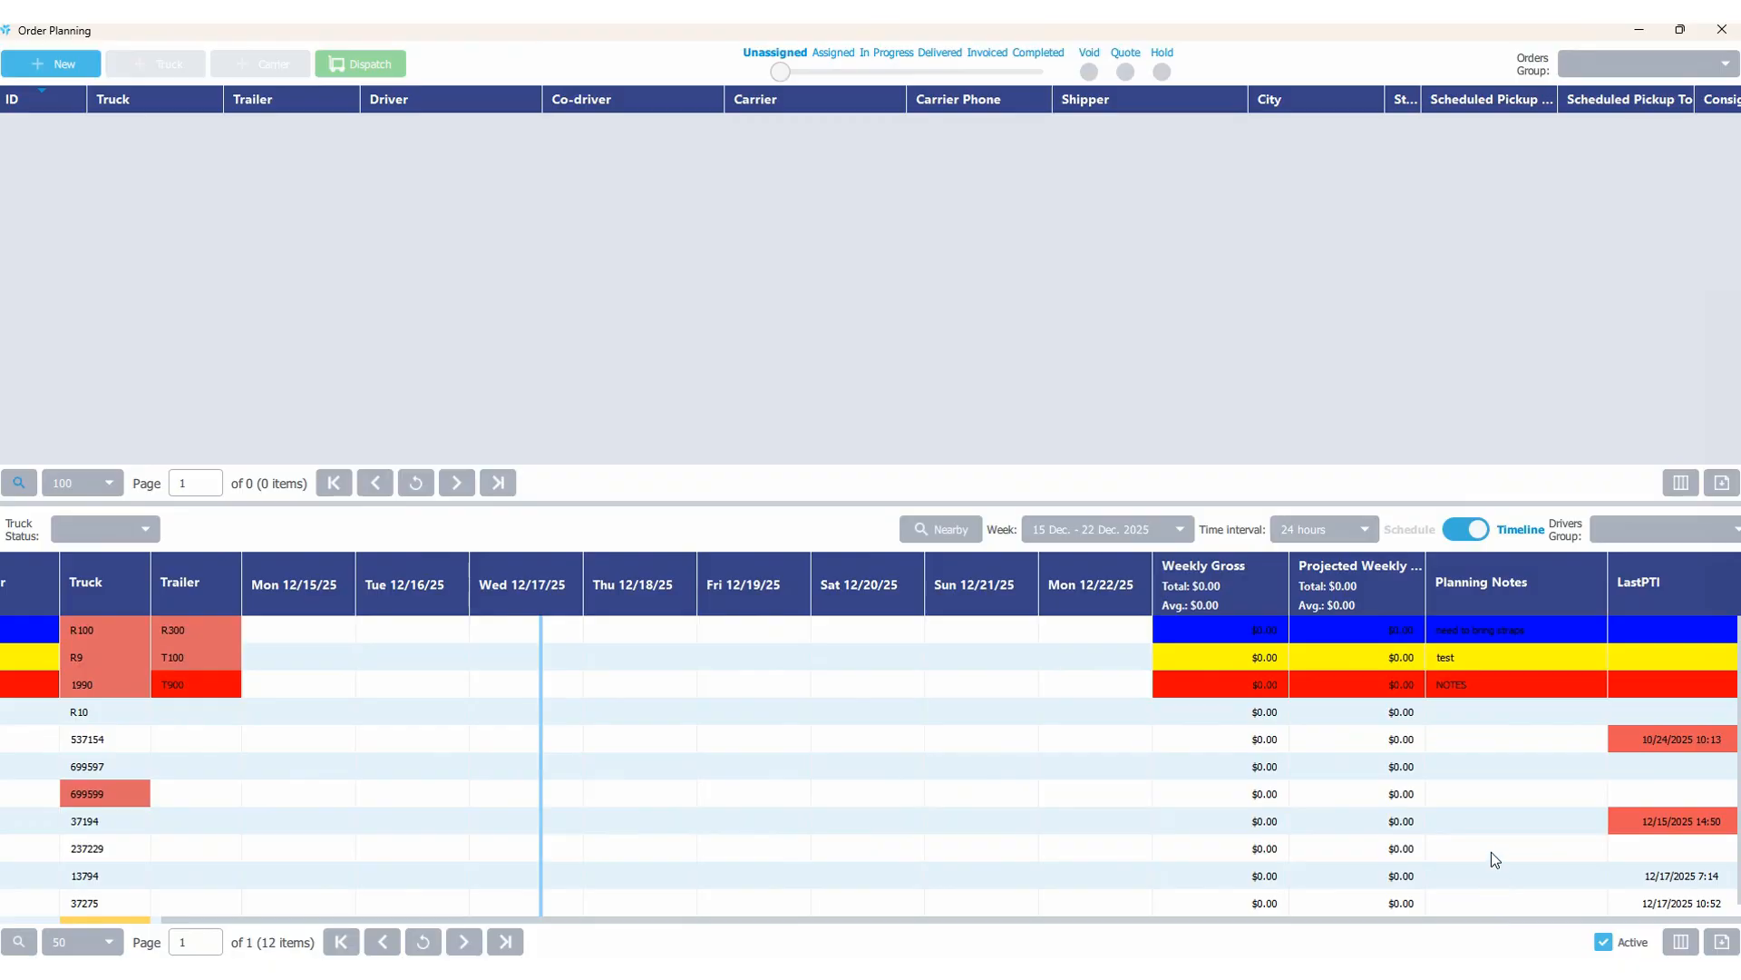
scroll(1491, 852, "down", 1)
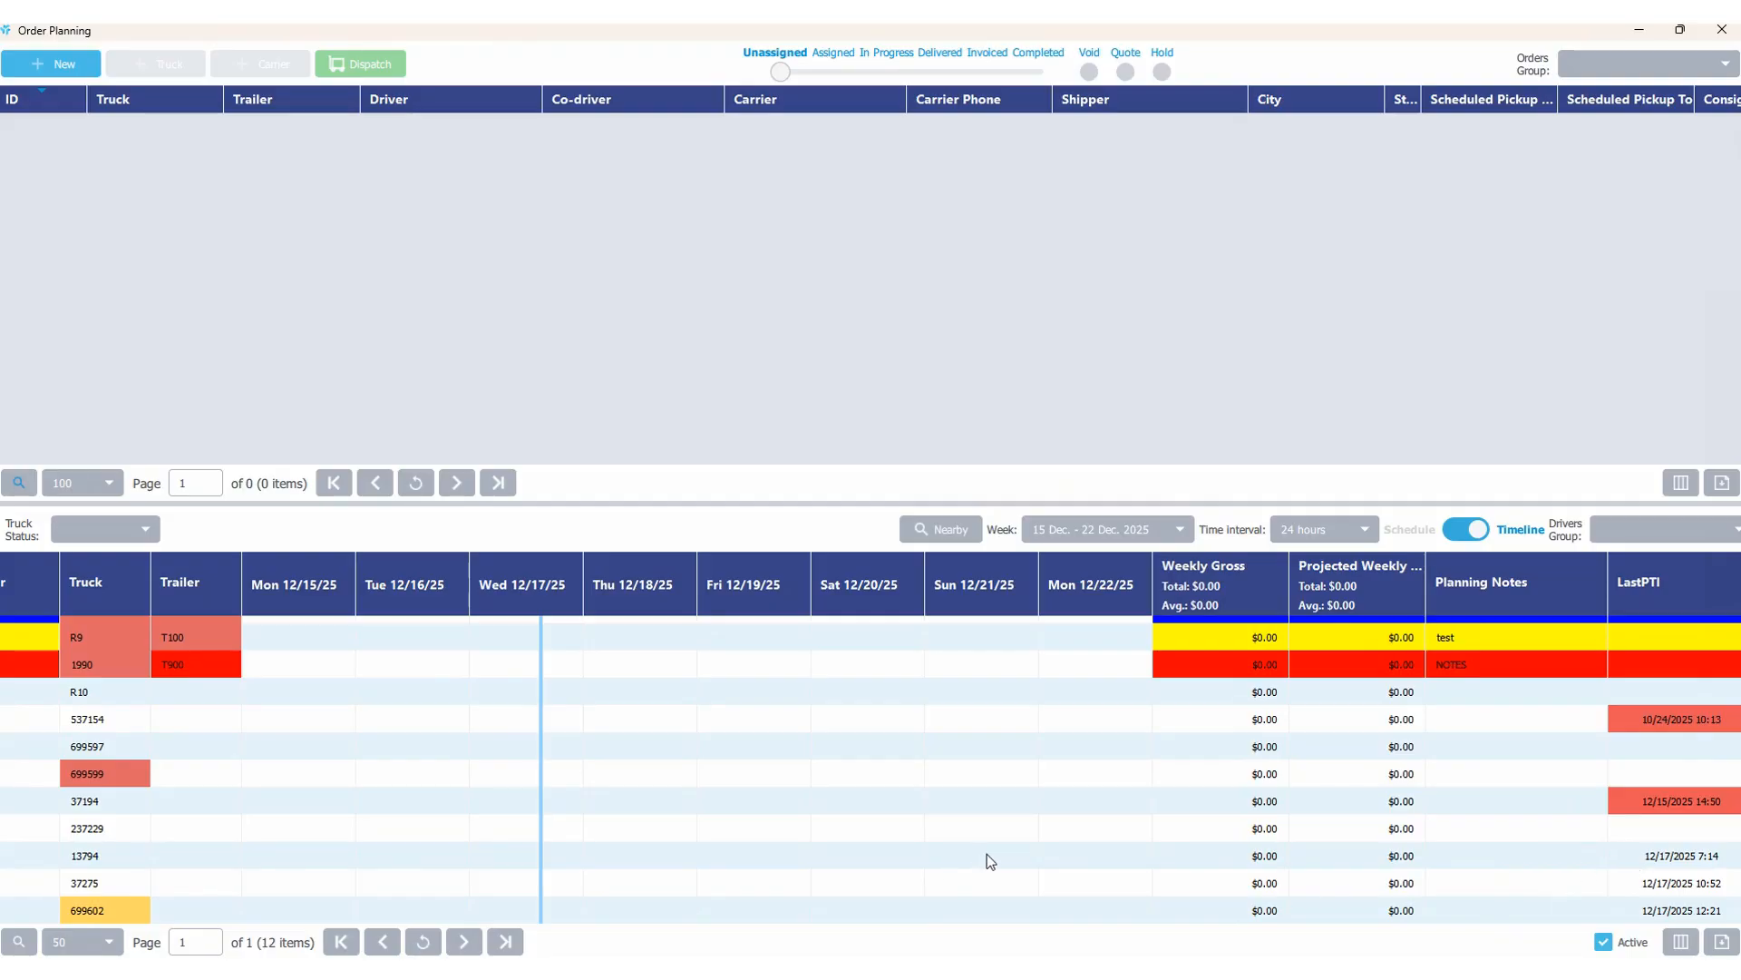
- Search the truck table's column list for "las" to check the LastPTI column option, and close the list
mouse_move(1016, 921)
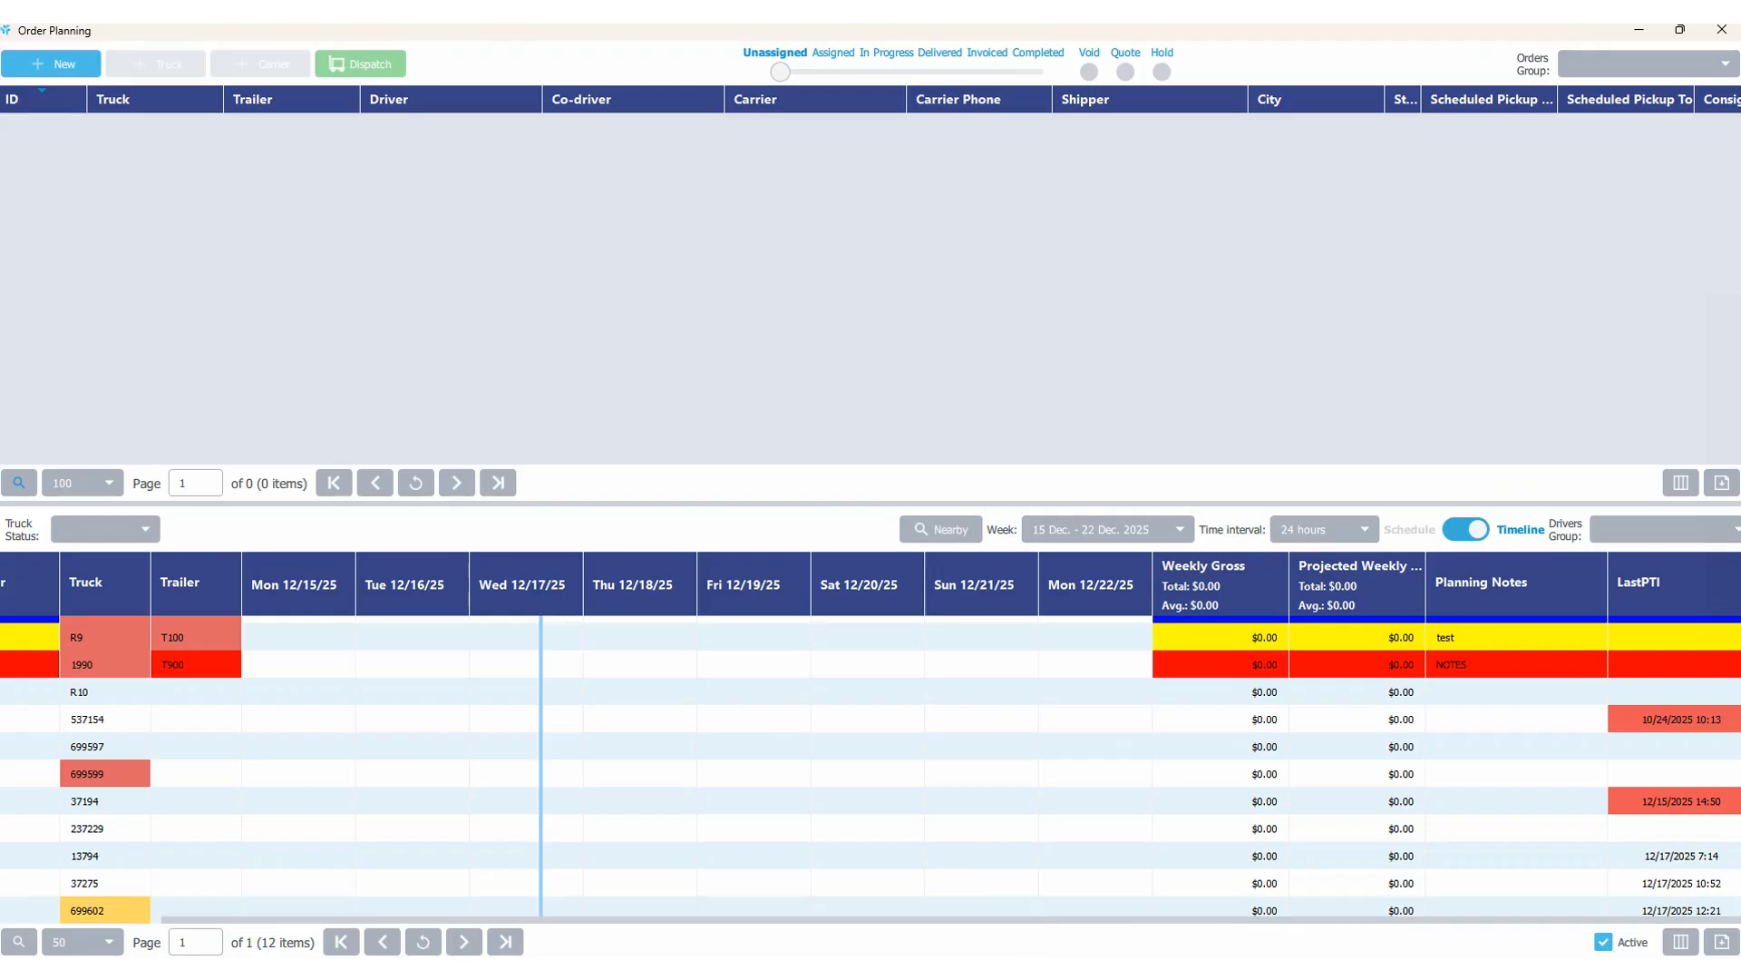
left_click(1681, 942)
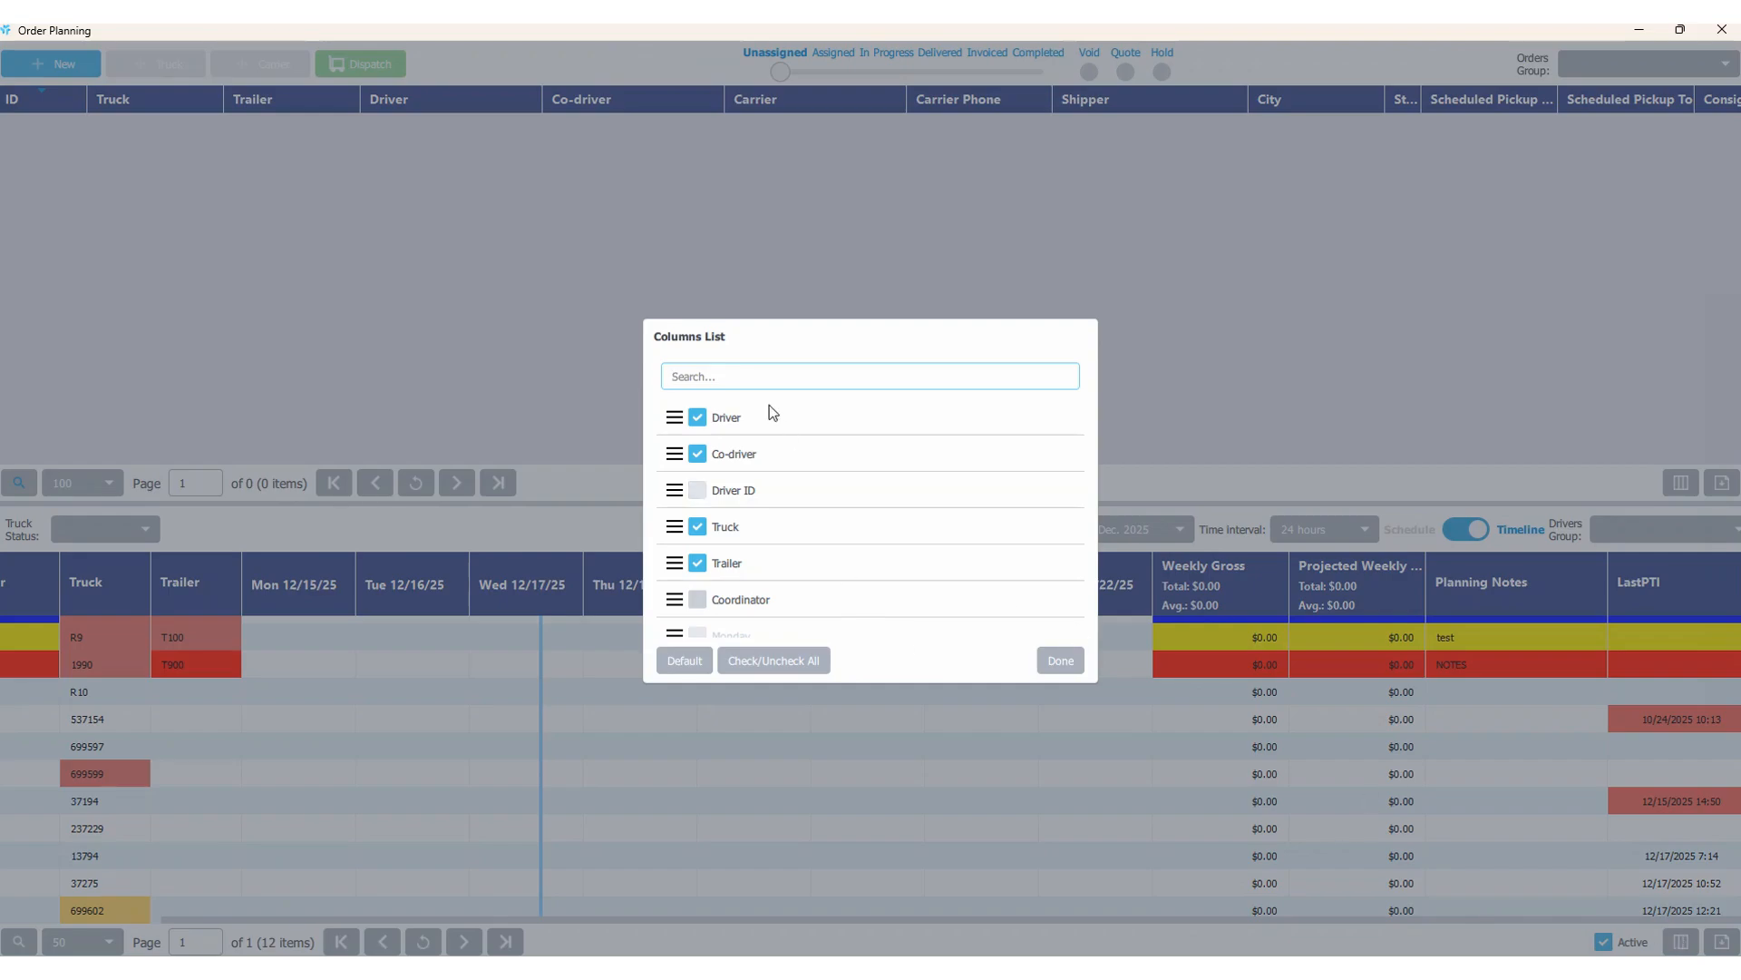
type("las")
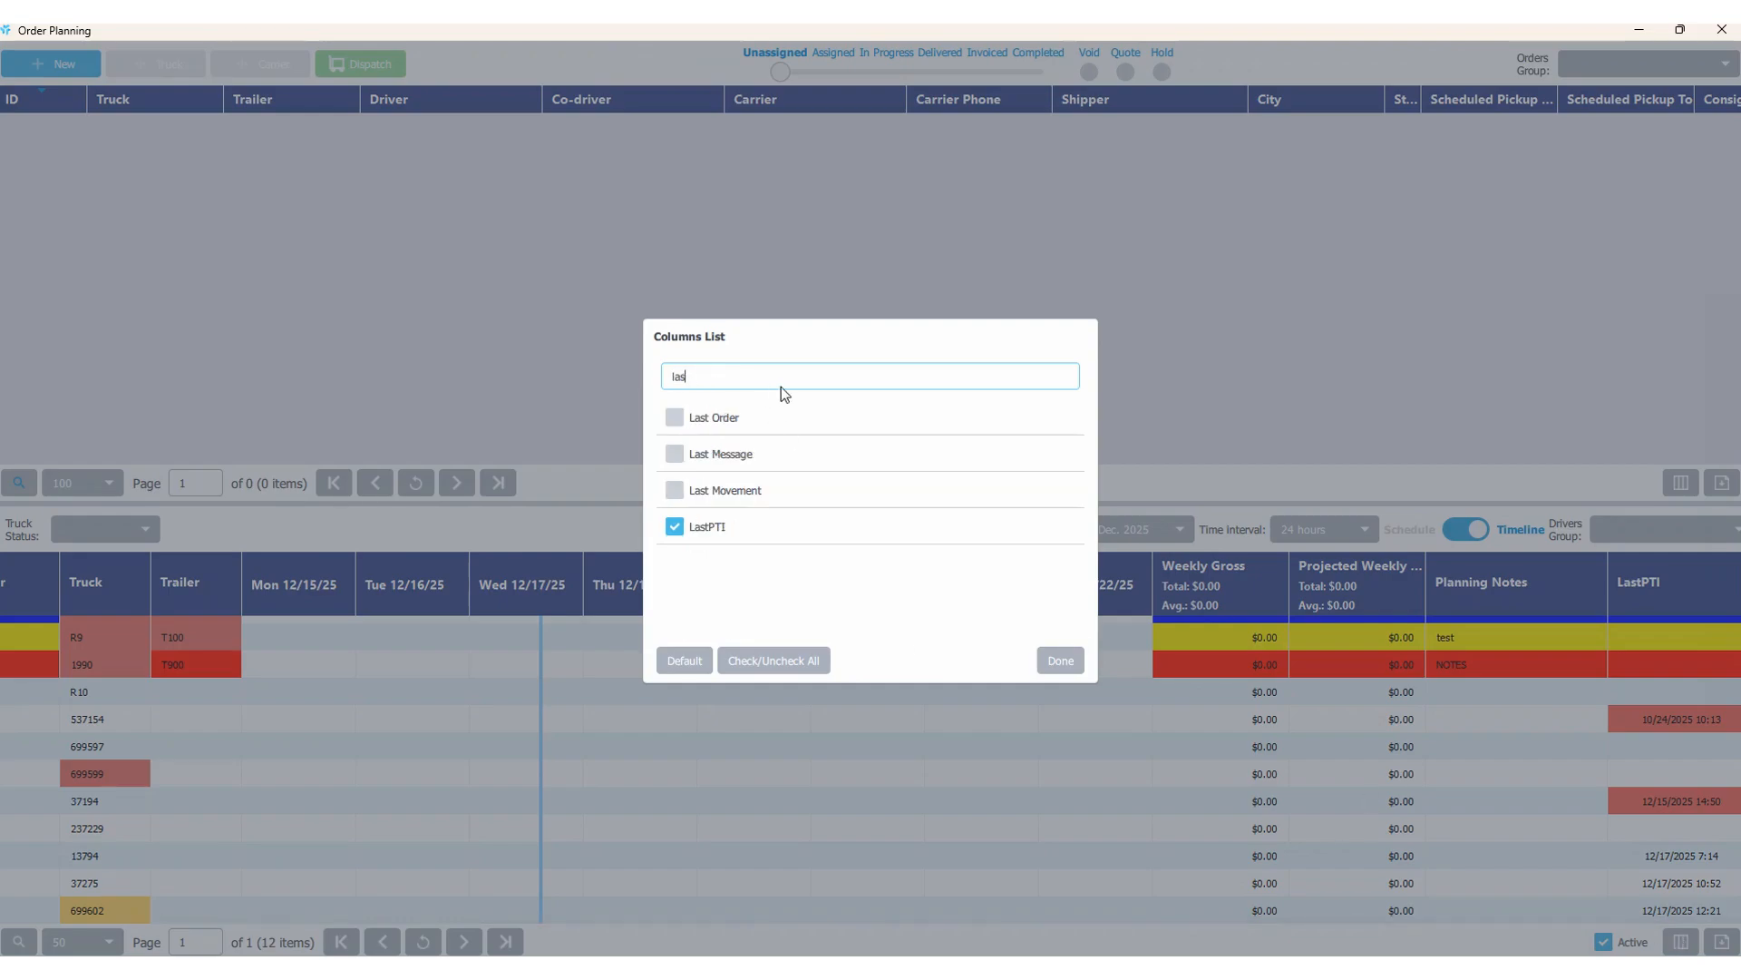
left_click(1067, 662)
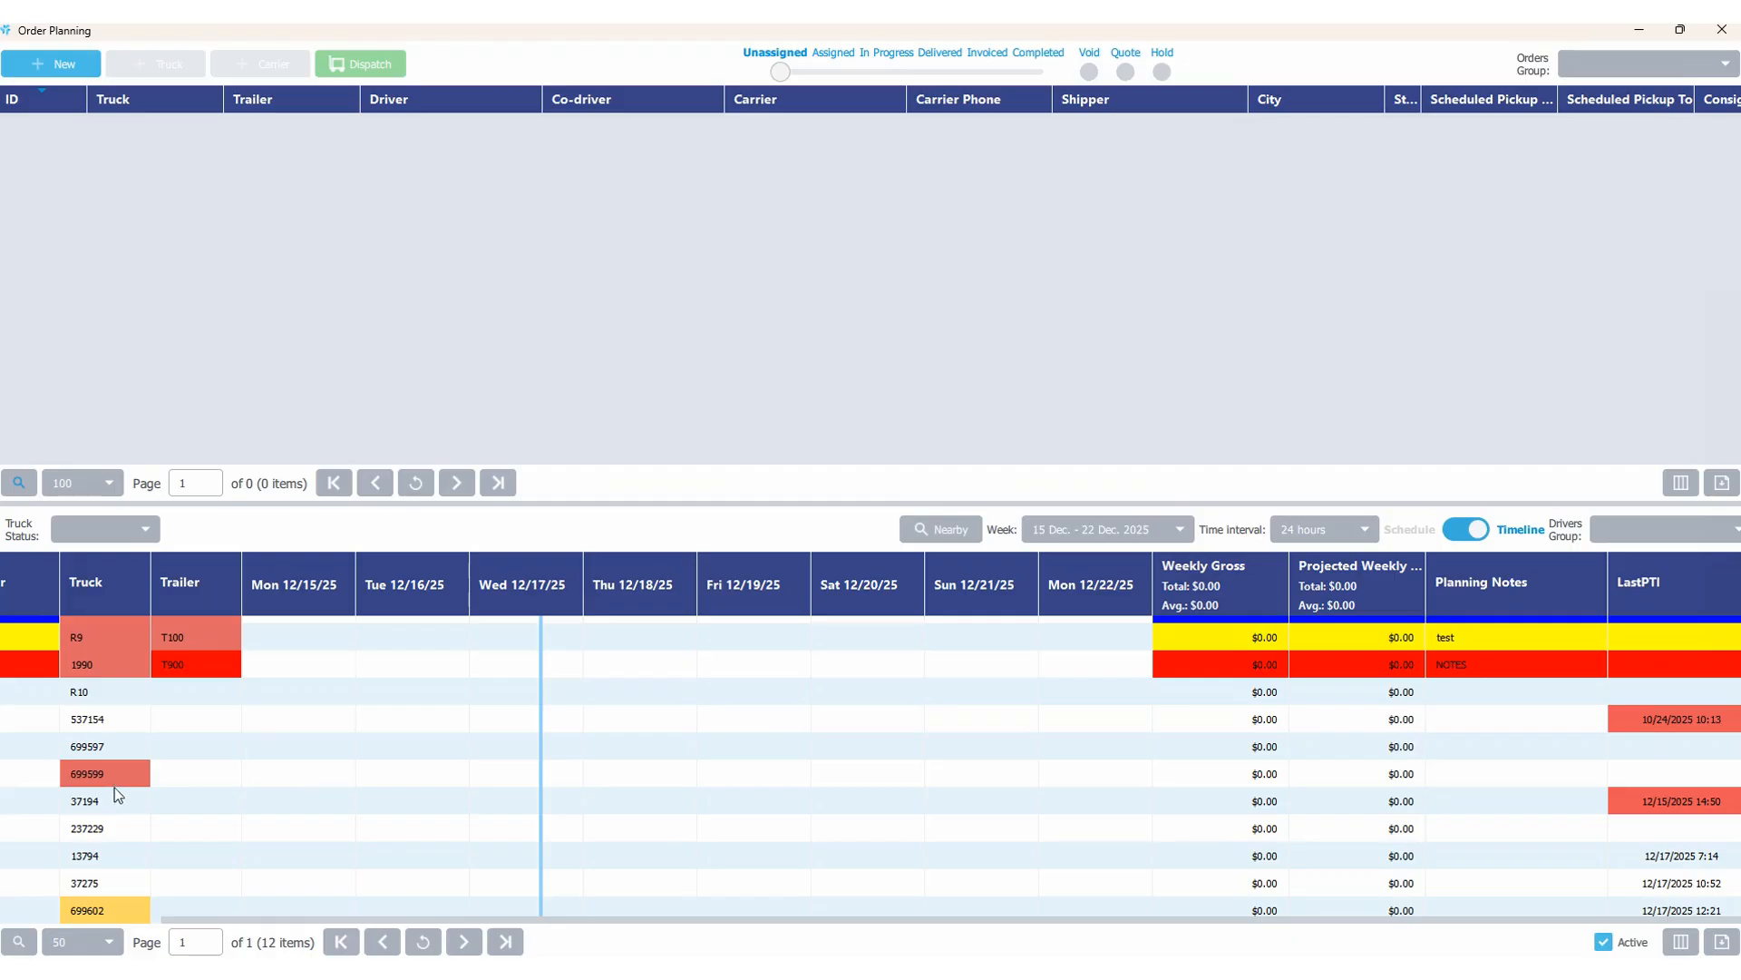
- Open truck 13794 from the planning table and close its details
left_click(106, 856)
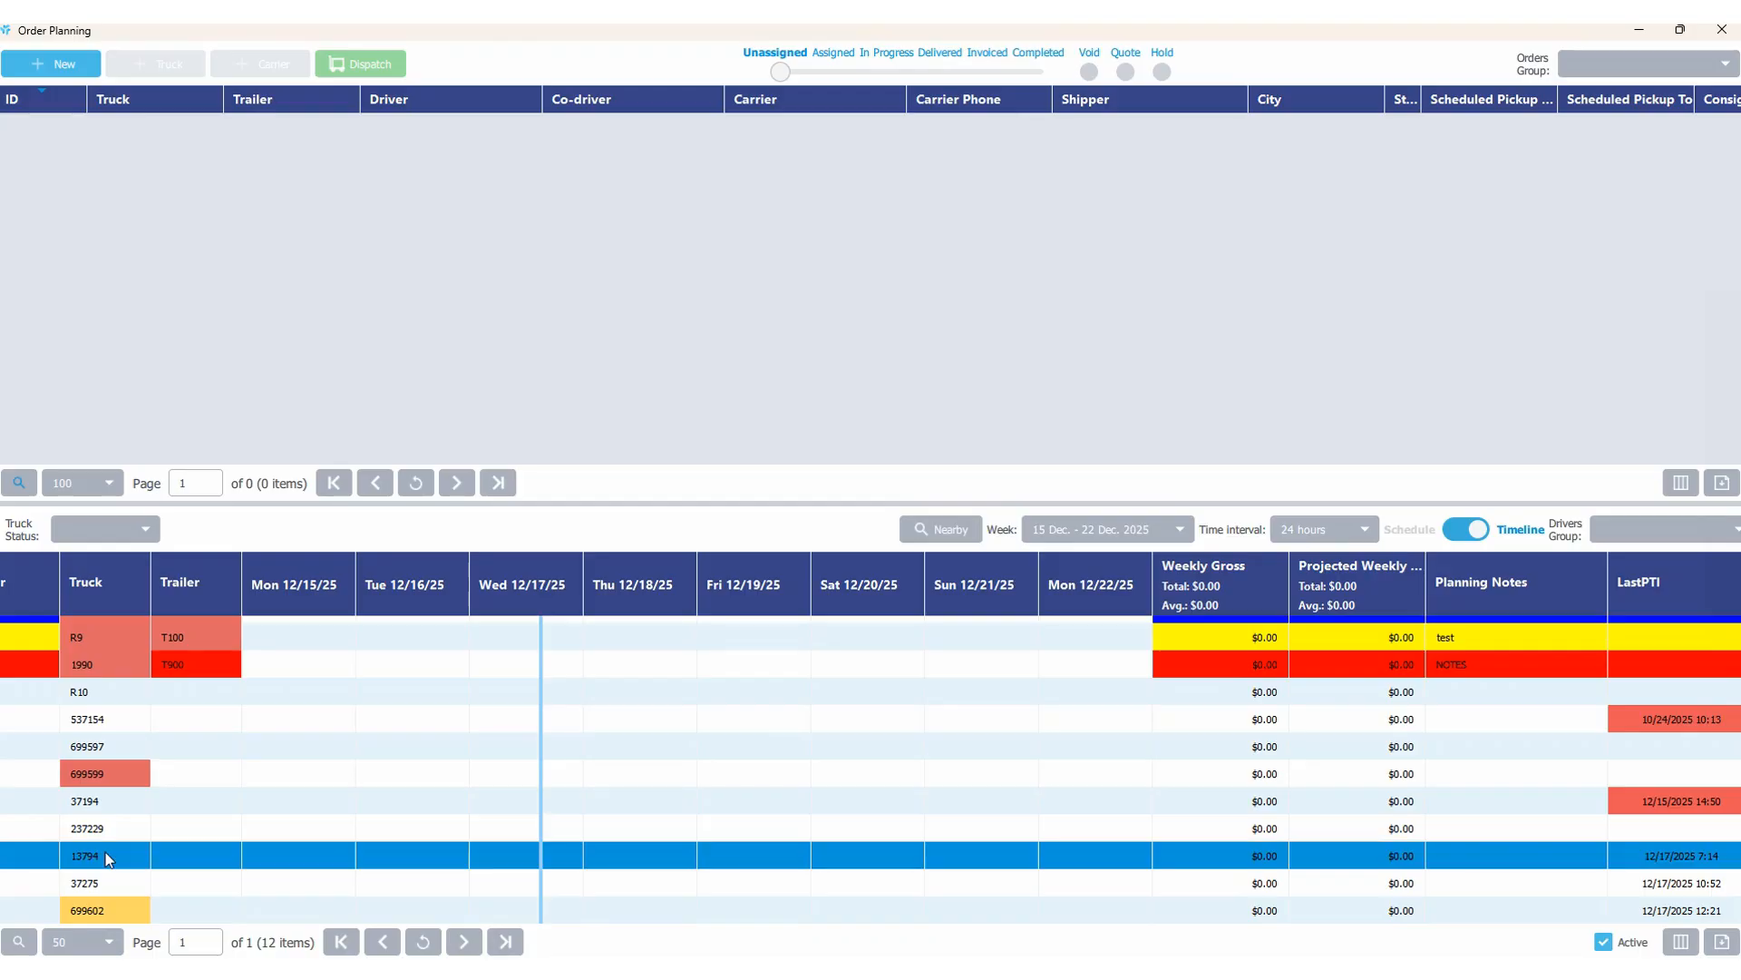
double_click(106, 858)
mouse_move(633, 159)
left_click(1283, 85)
- Open truck 237229 from the planning table in a maximized window and show its inspections
double_click(105, 831)
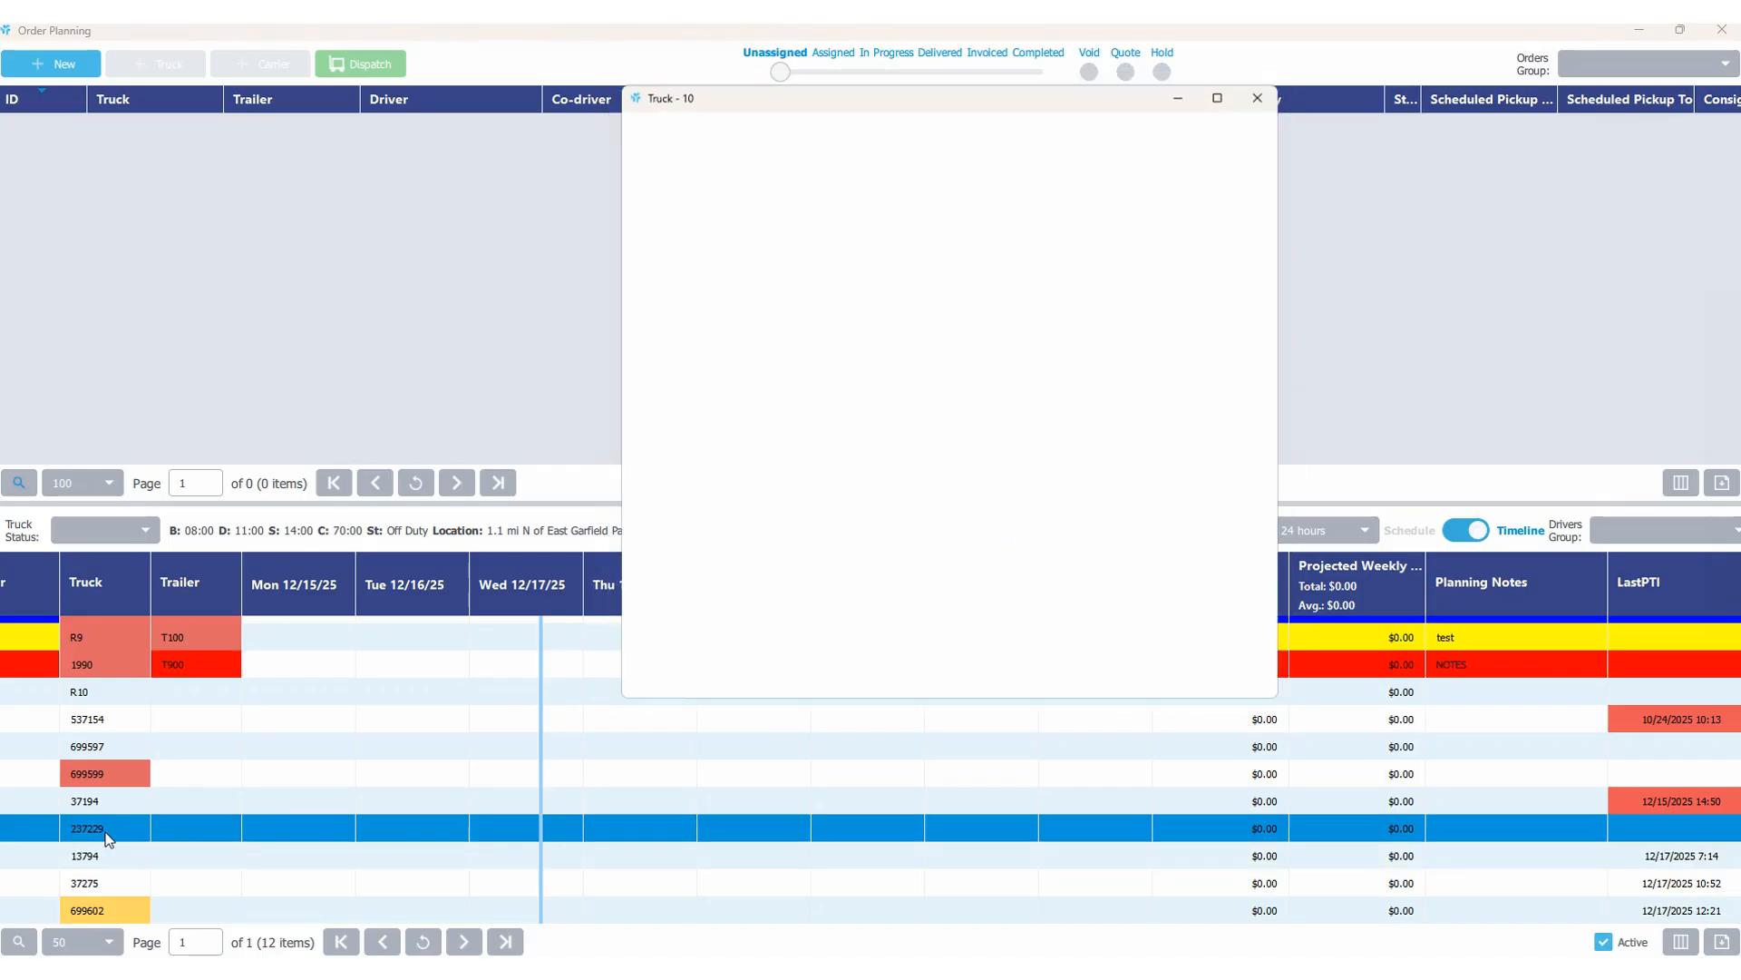
left_click(1226, 84)
mouse_move(85, 216)
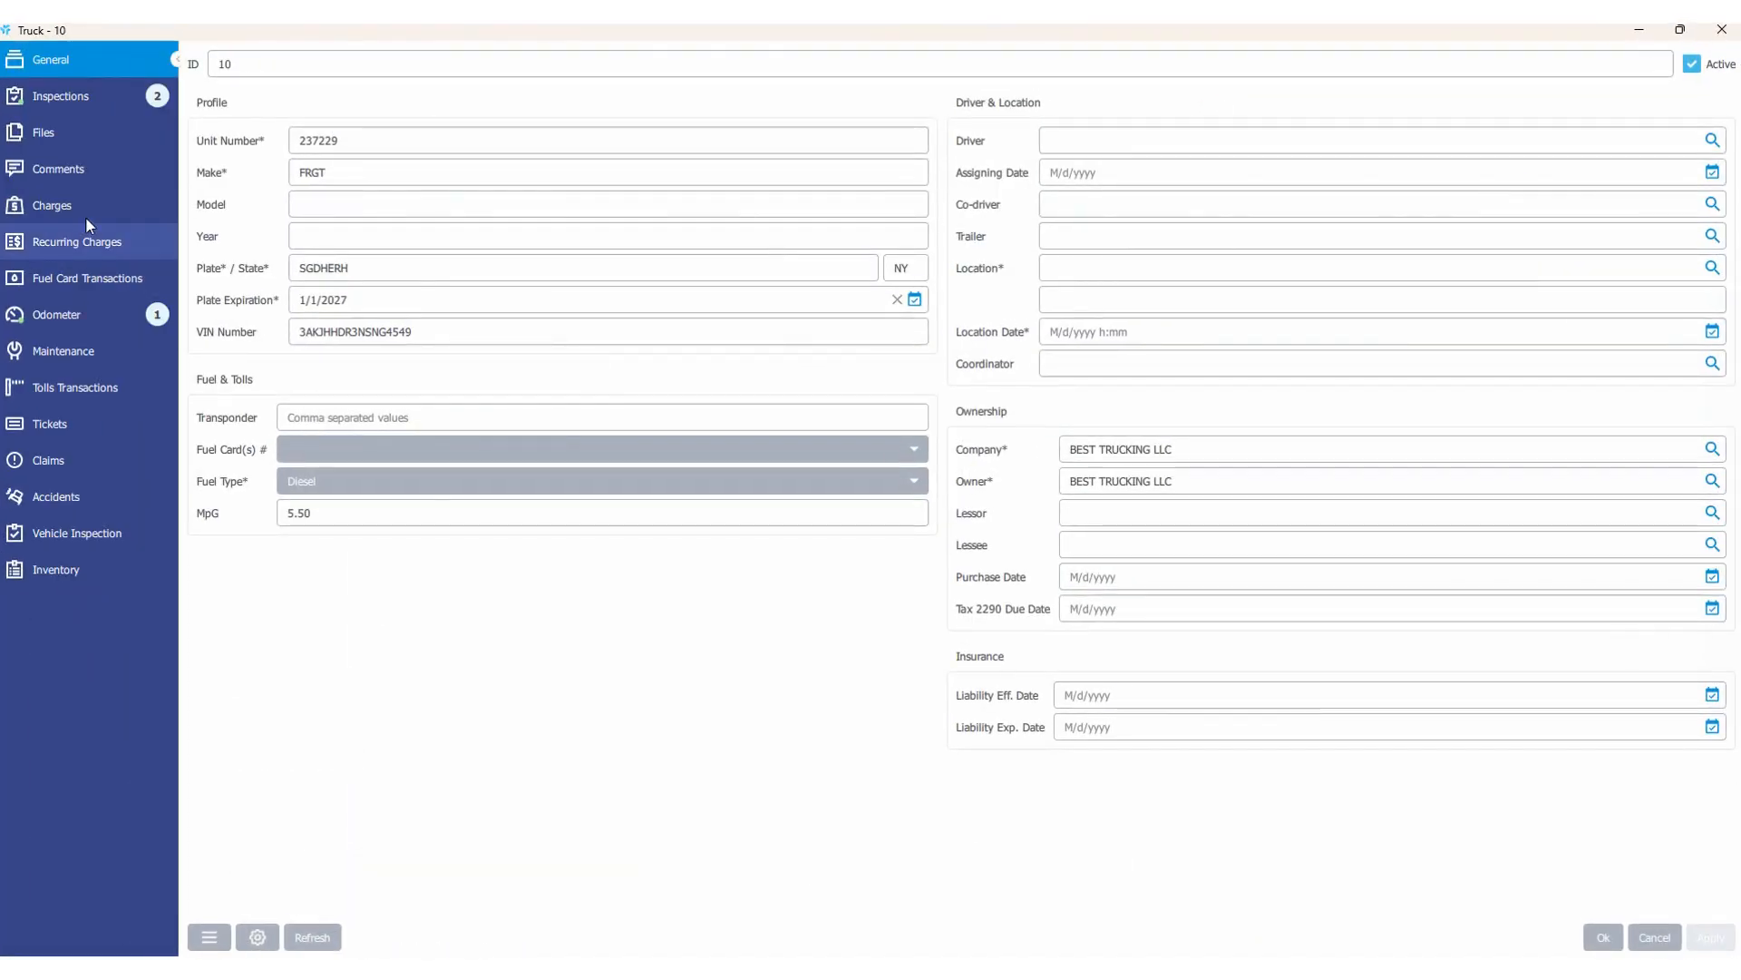
left_click(109, 105)
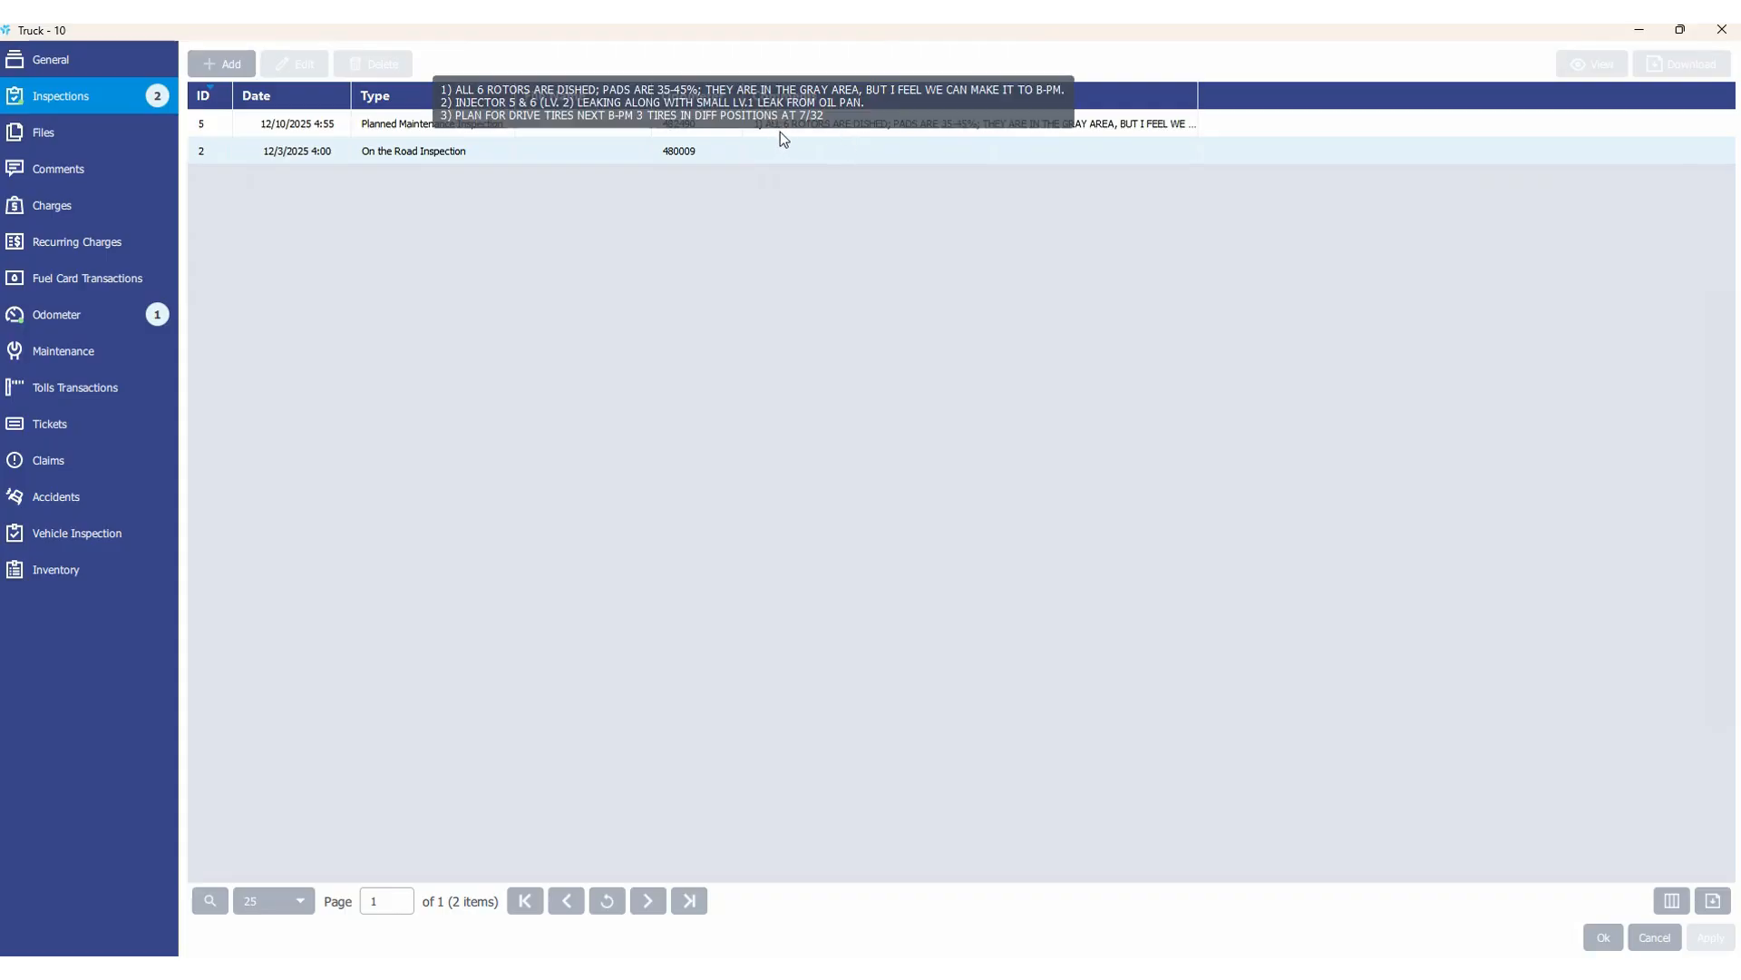
- Open the truck's 12/10/2025 Planned Maintenance Inspection and read its full comments
double_click(1184, 125)
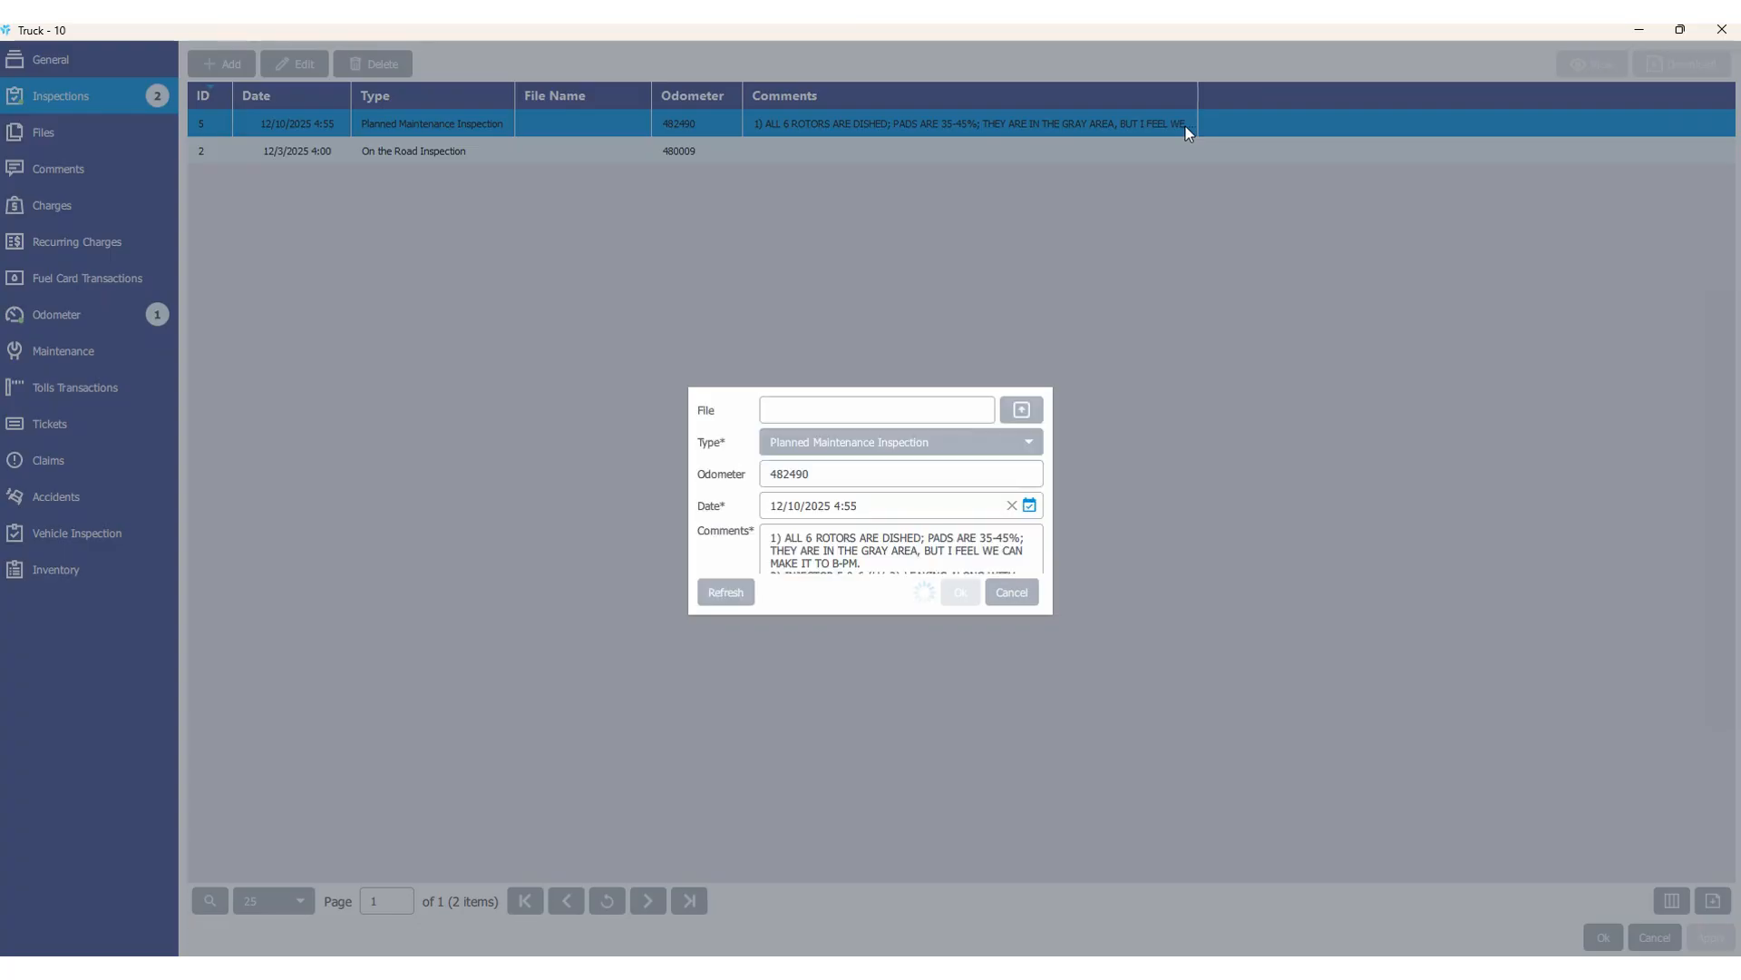
scroll(882, 521, "down", 2)
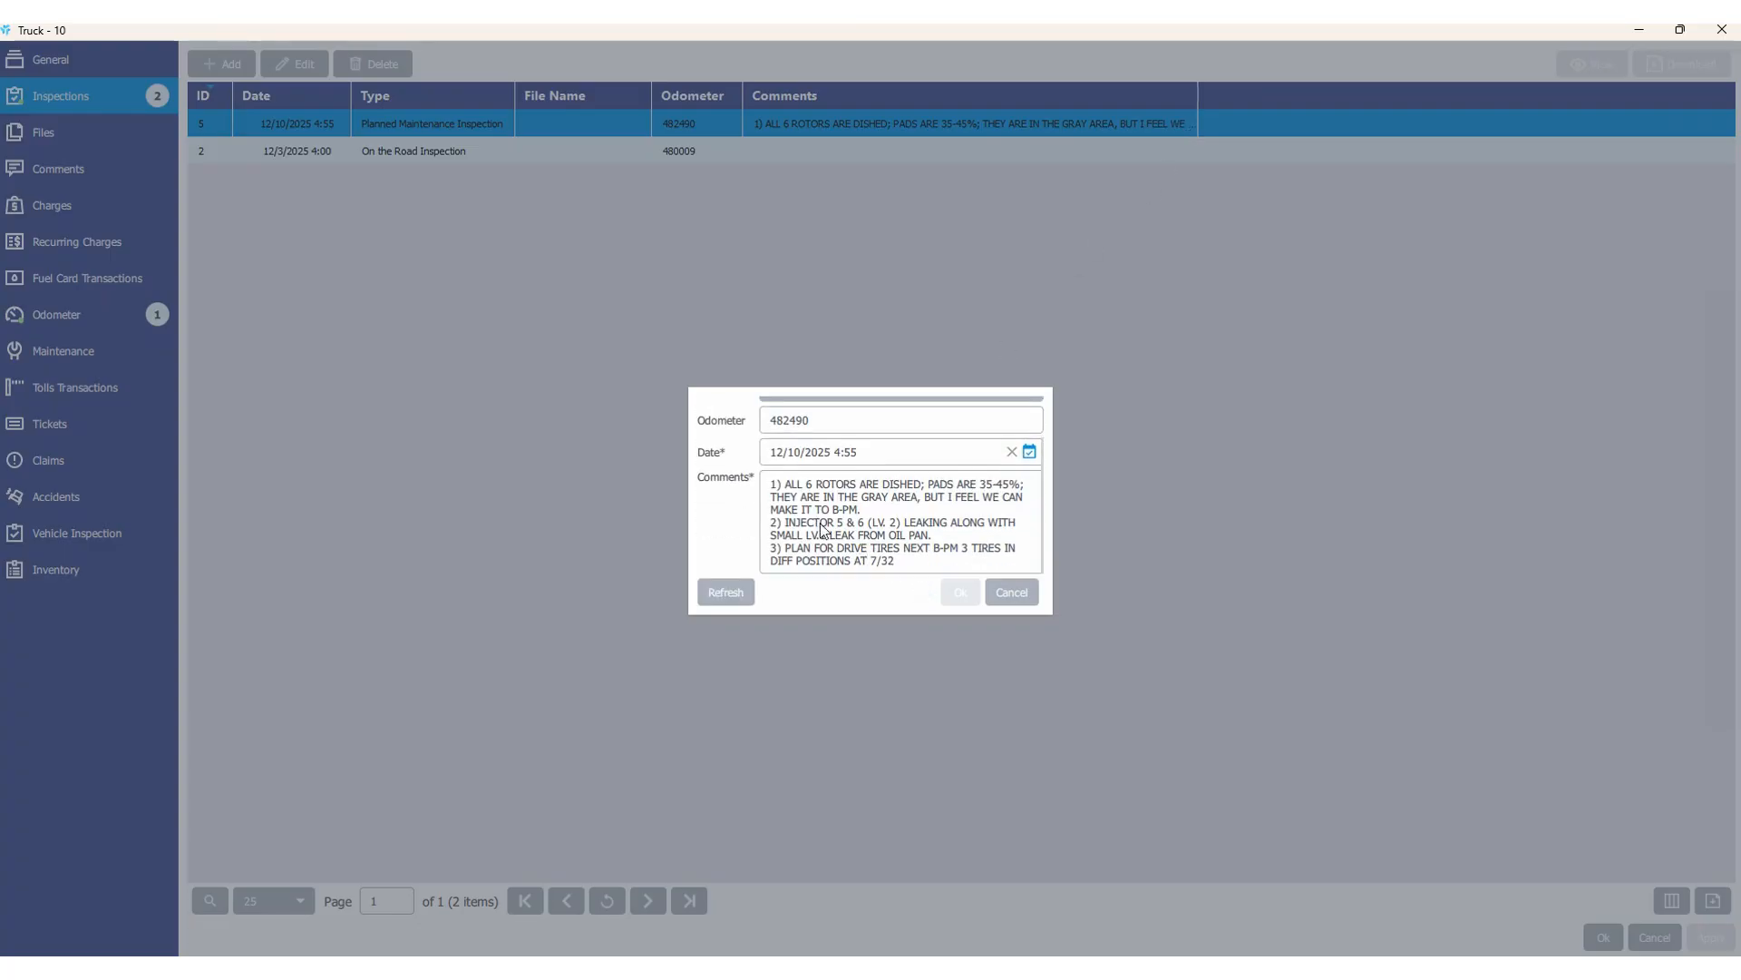
scroll(789, 404, "up", 2)
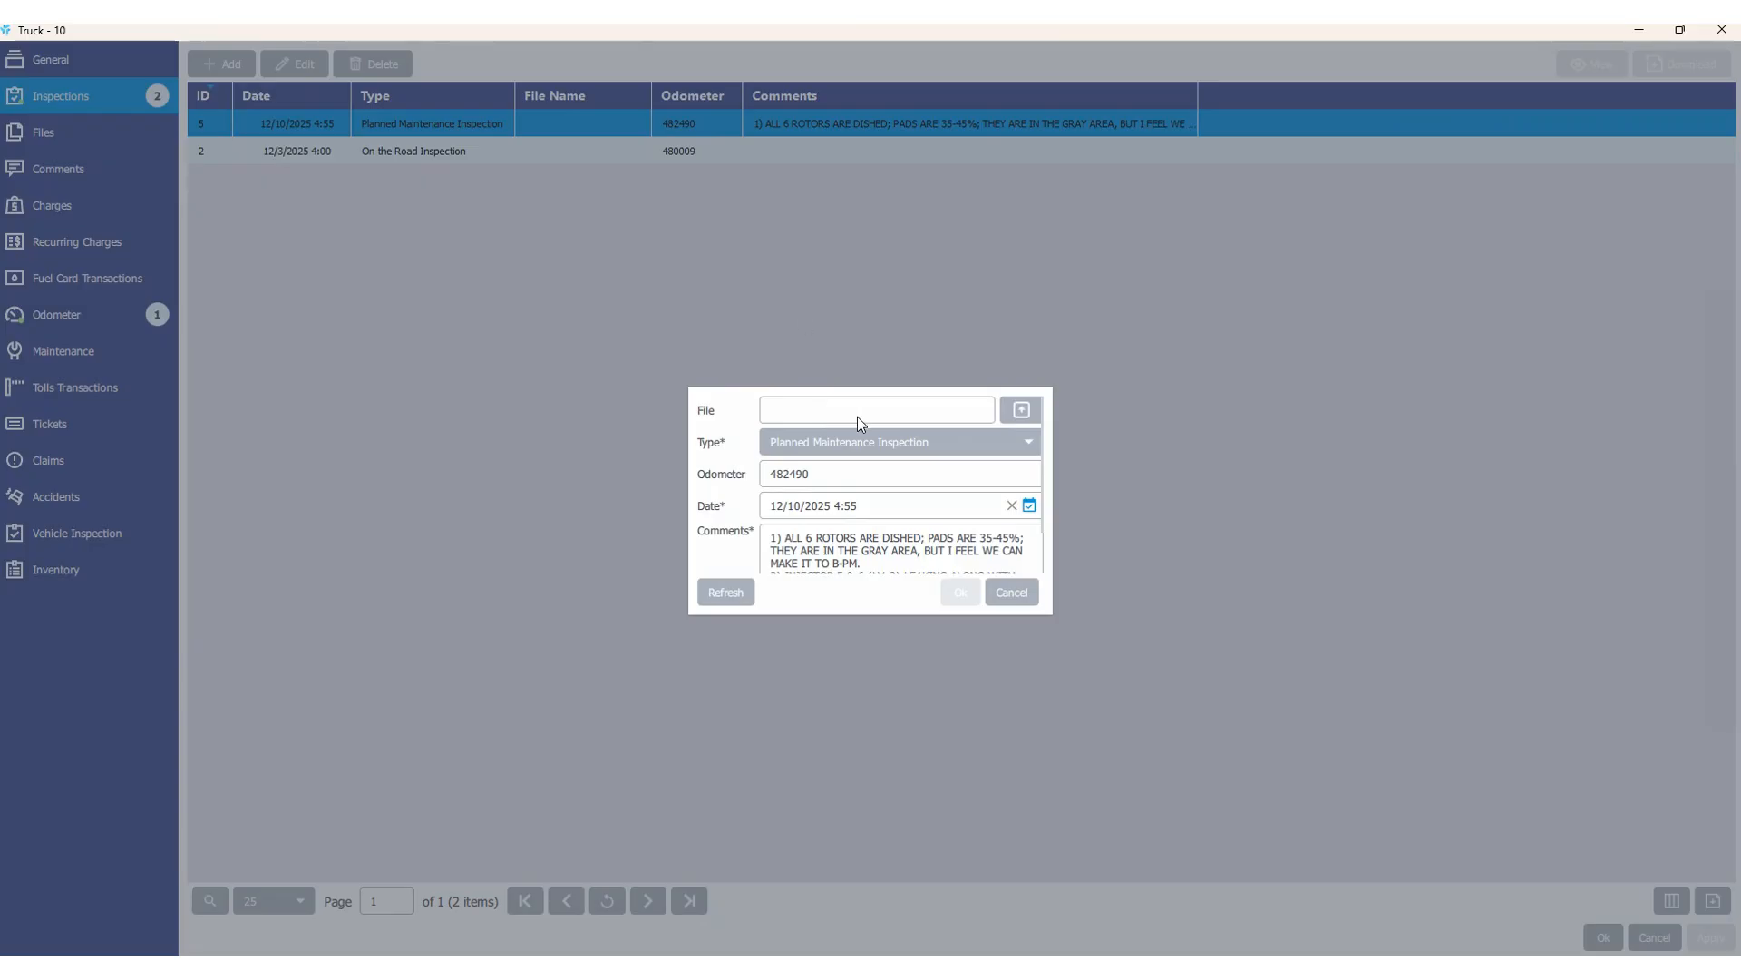
- Review the inspection's full comments and its available inspection types, and close the inspection, truck and order planning windows
scroll(857, 416, "down", 2)
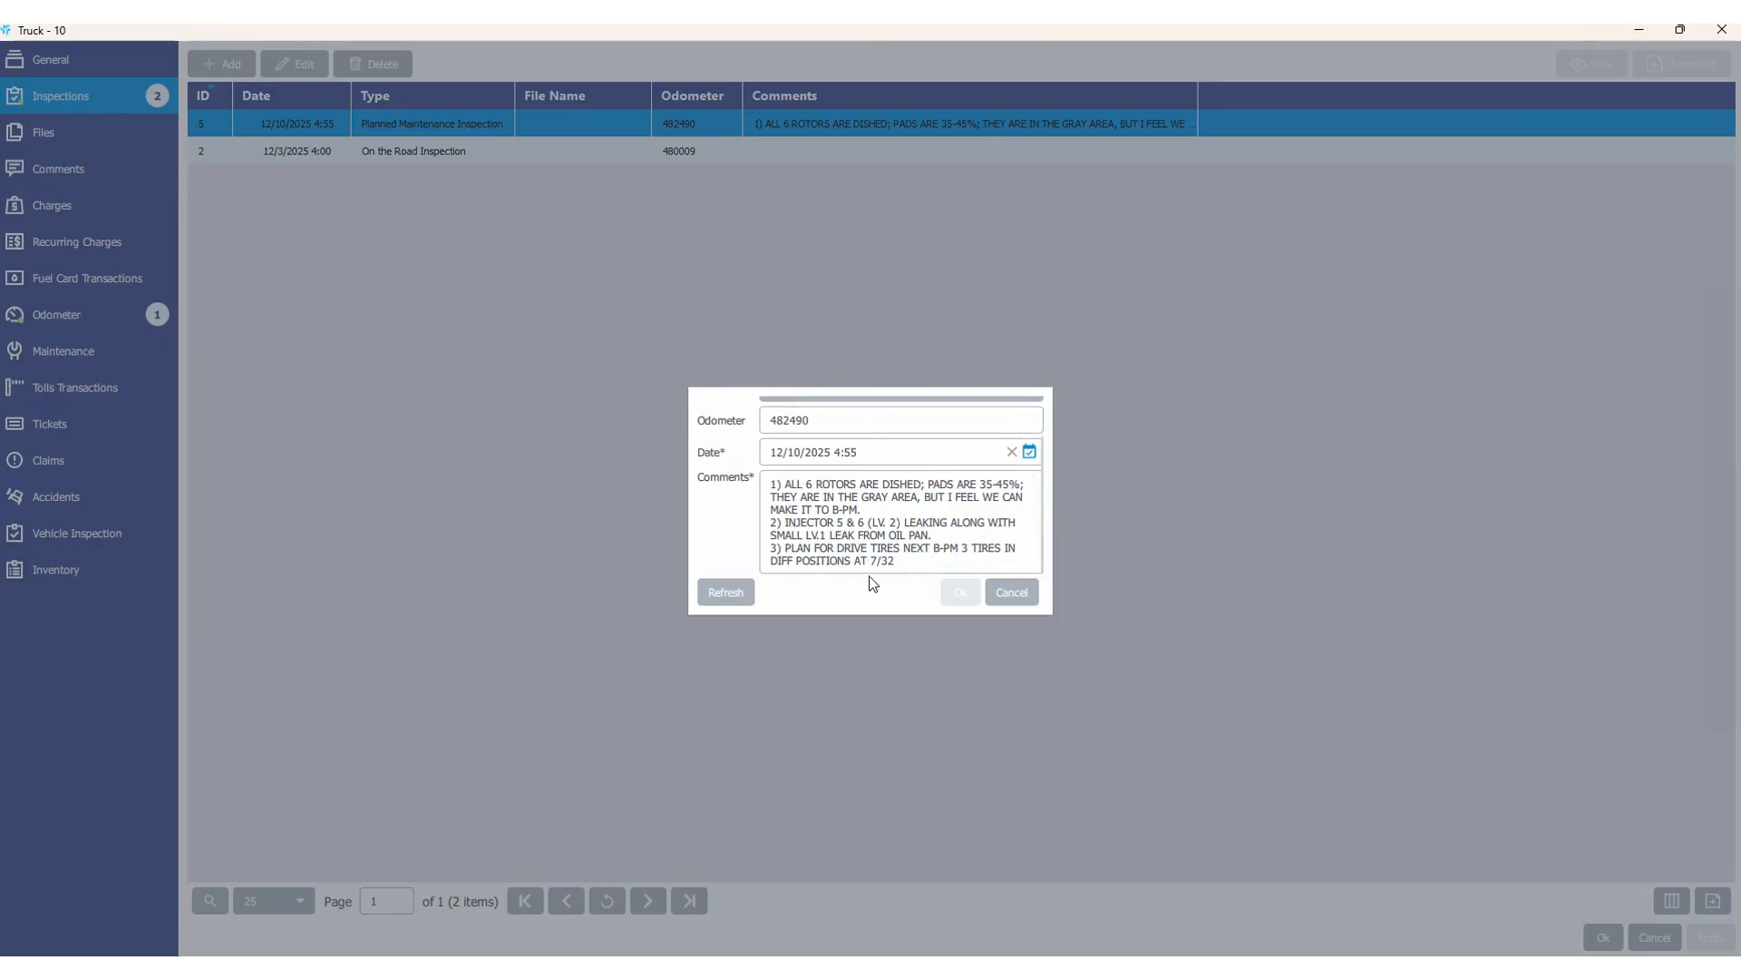
scroll(768, 515, "up", 2)
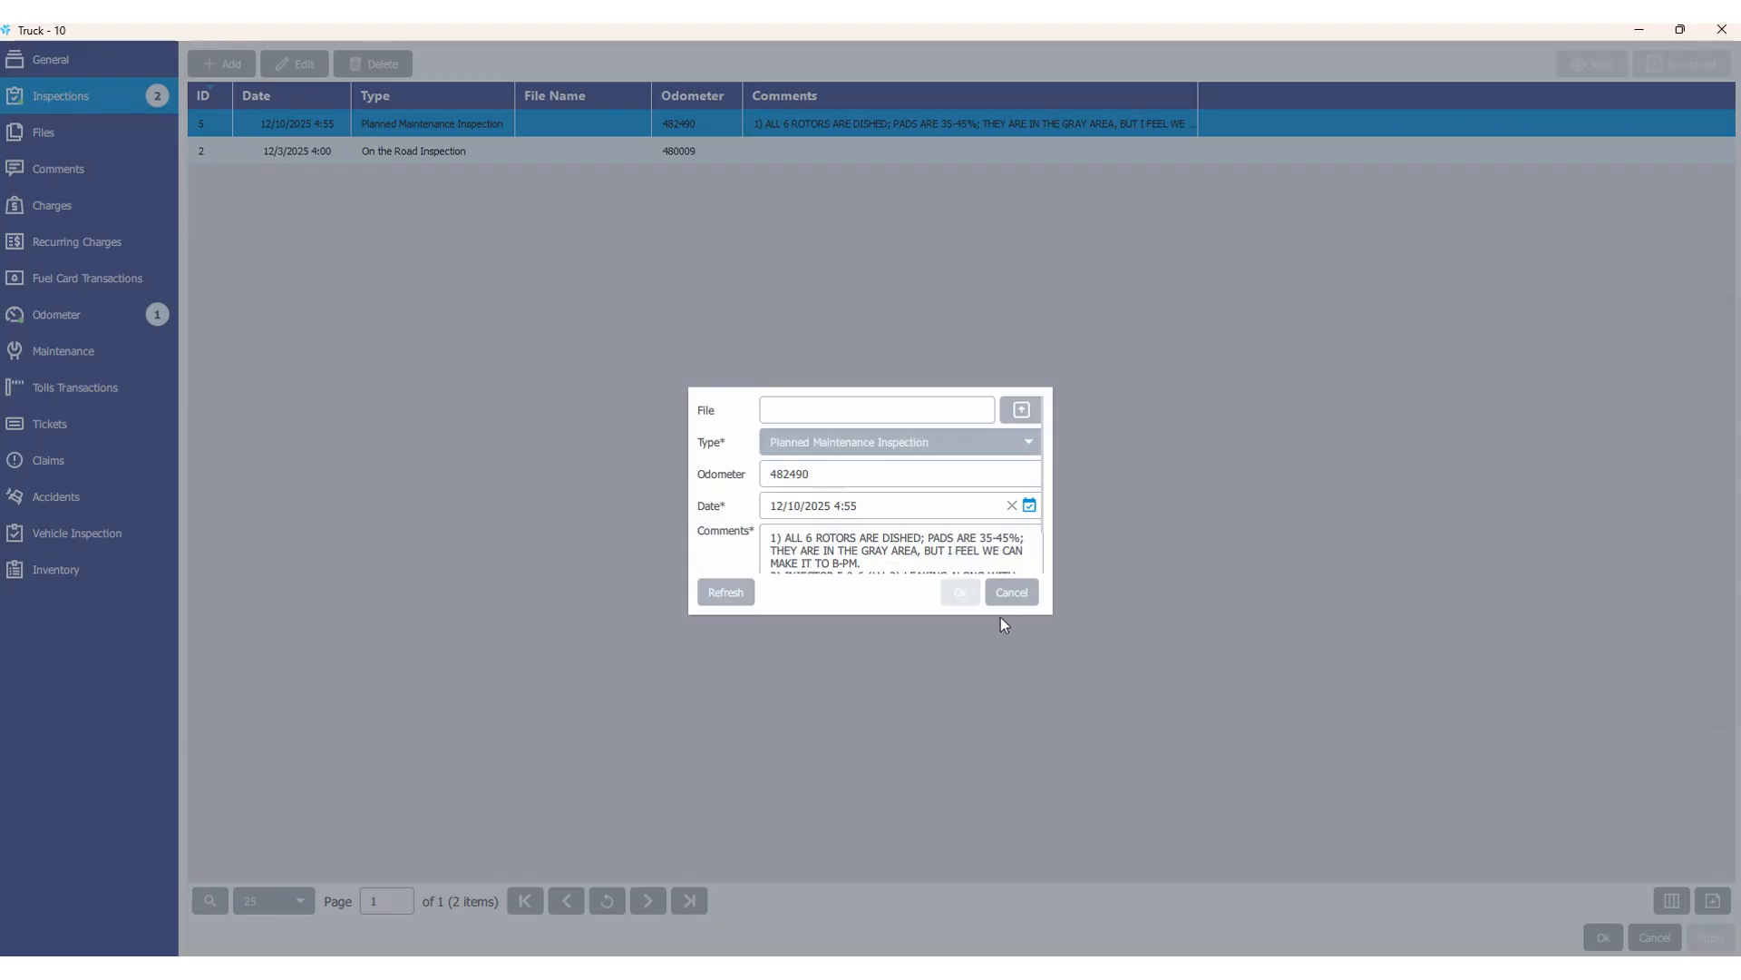
left_click(989, 443)
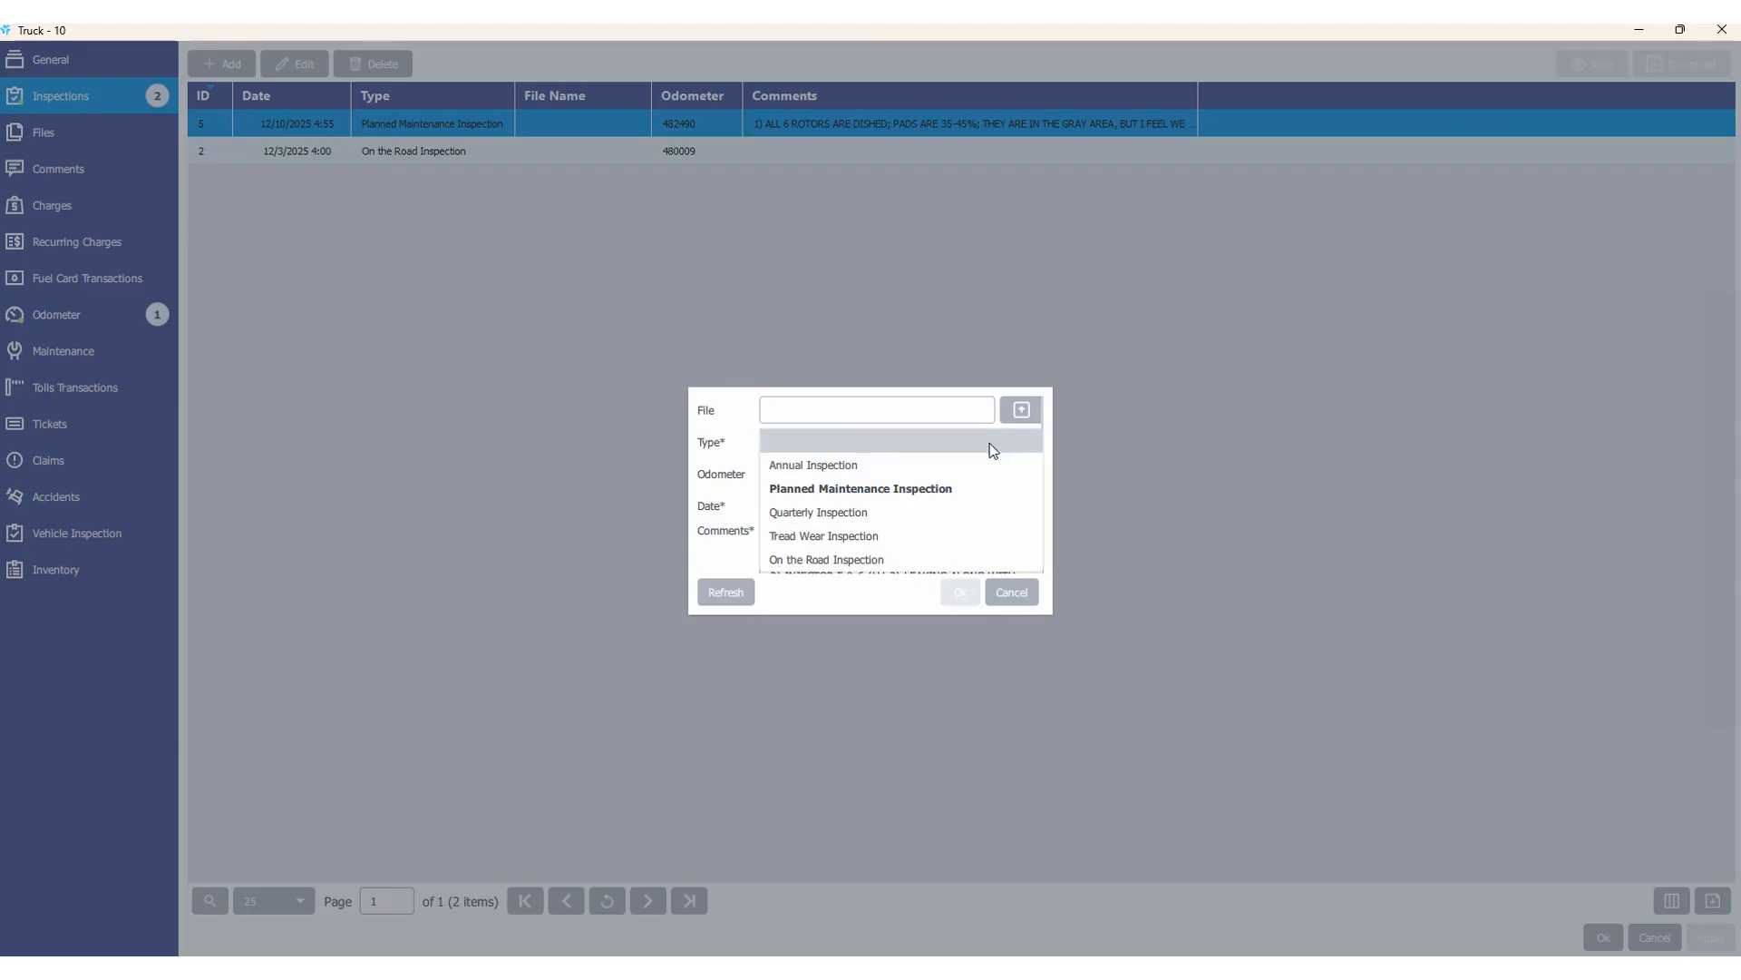
left_click(1013, 591)
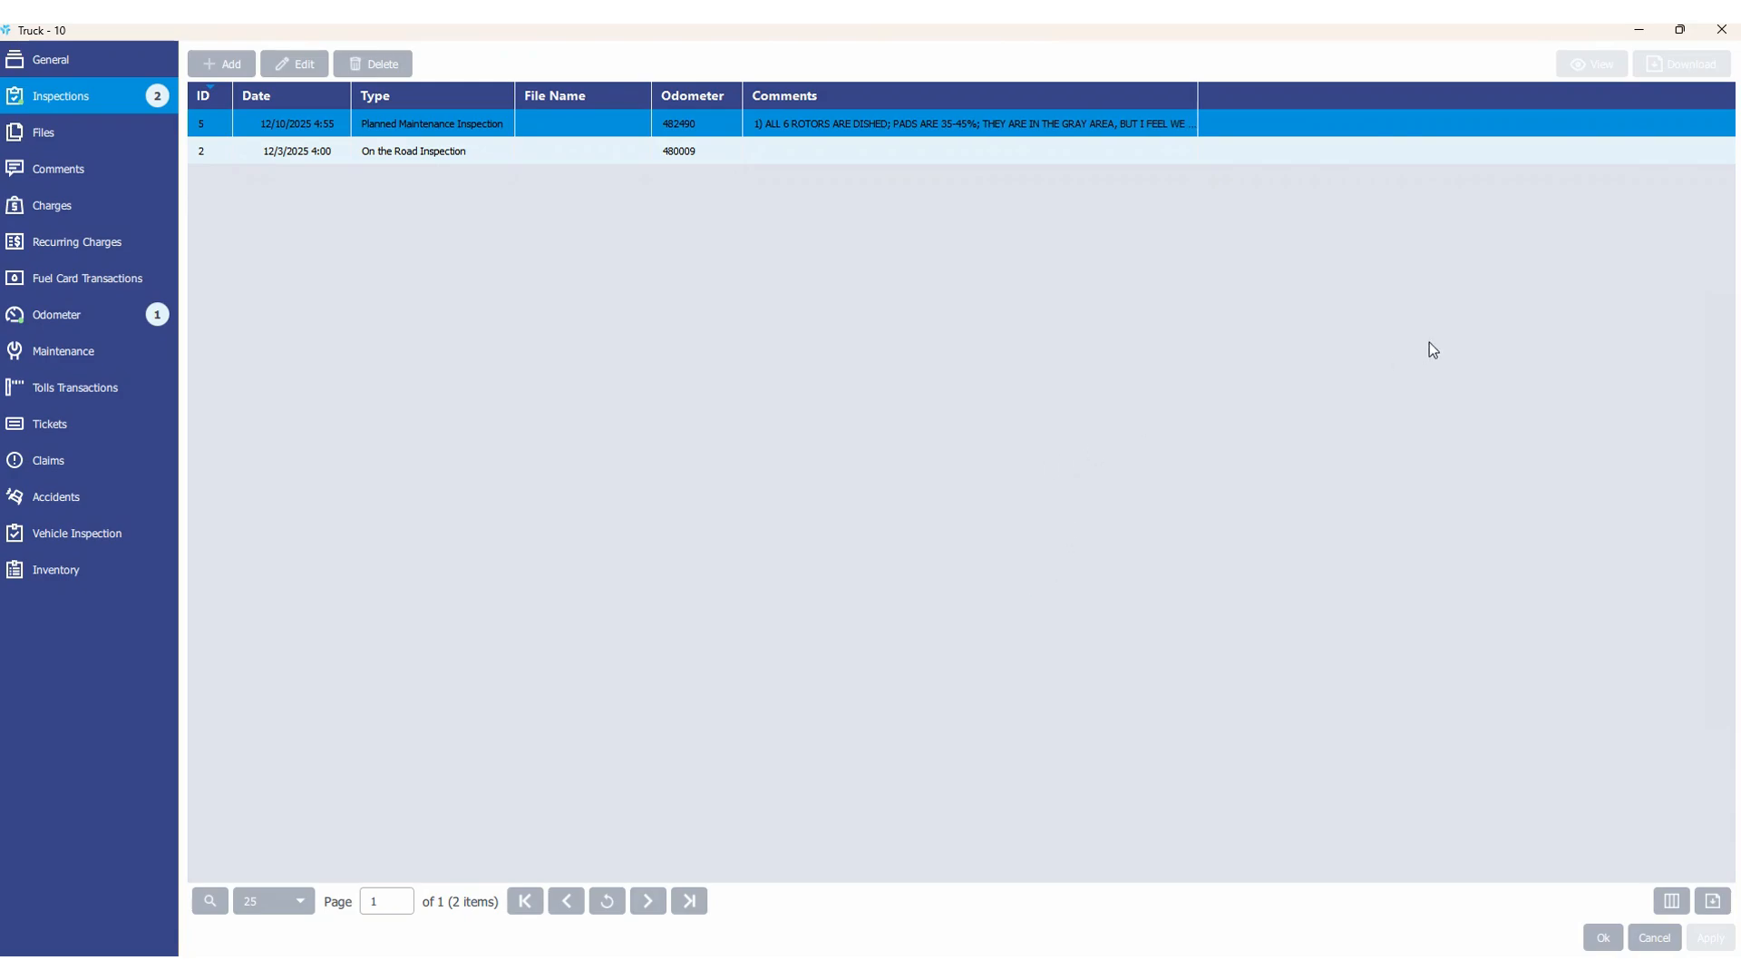
left_click(1721, 35)
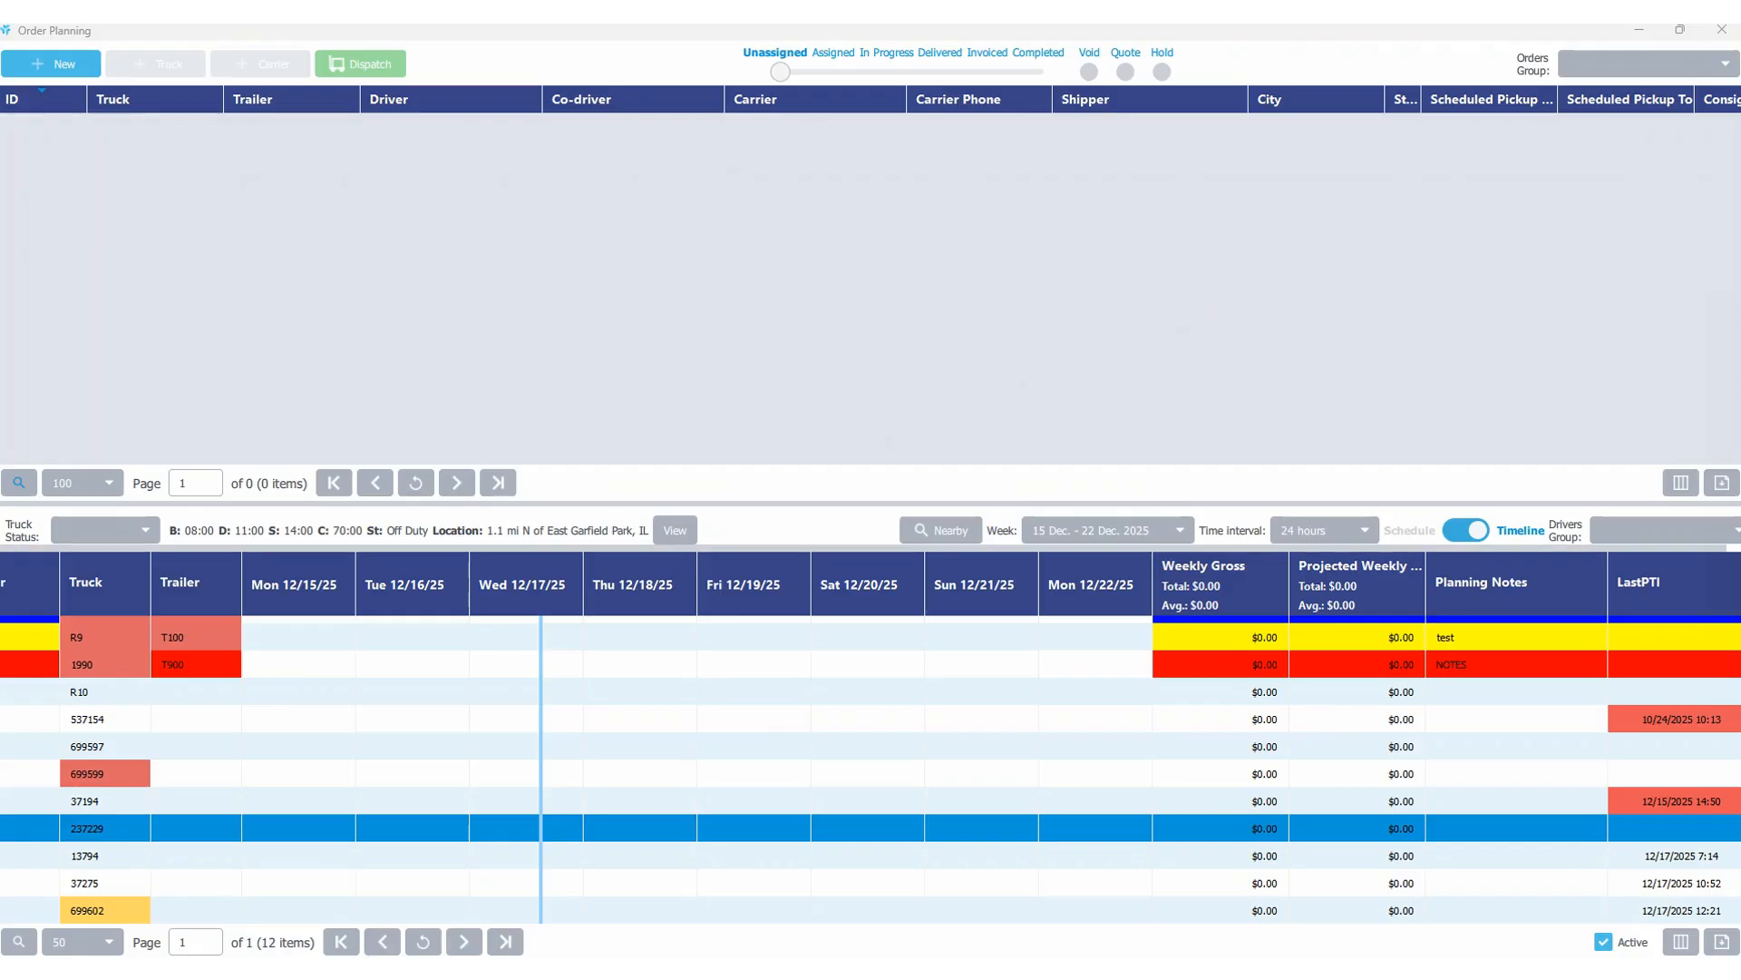
left_click(1720, 31)
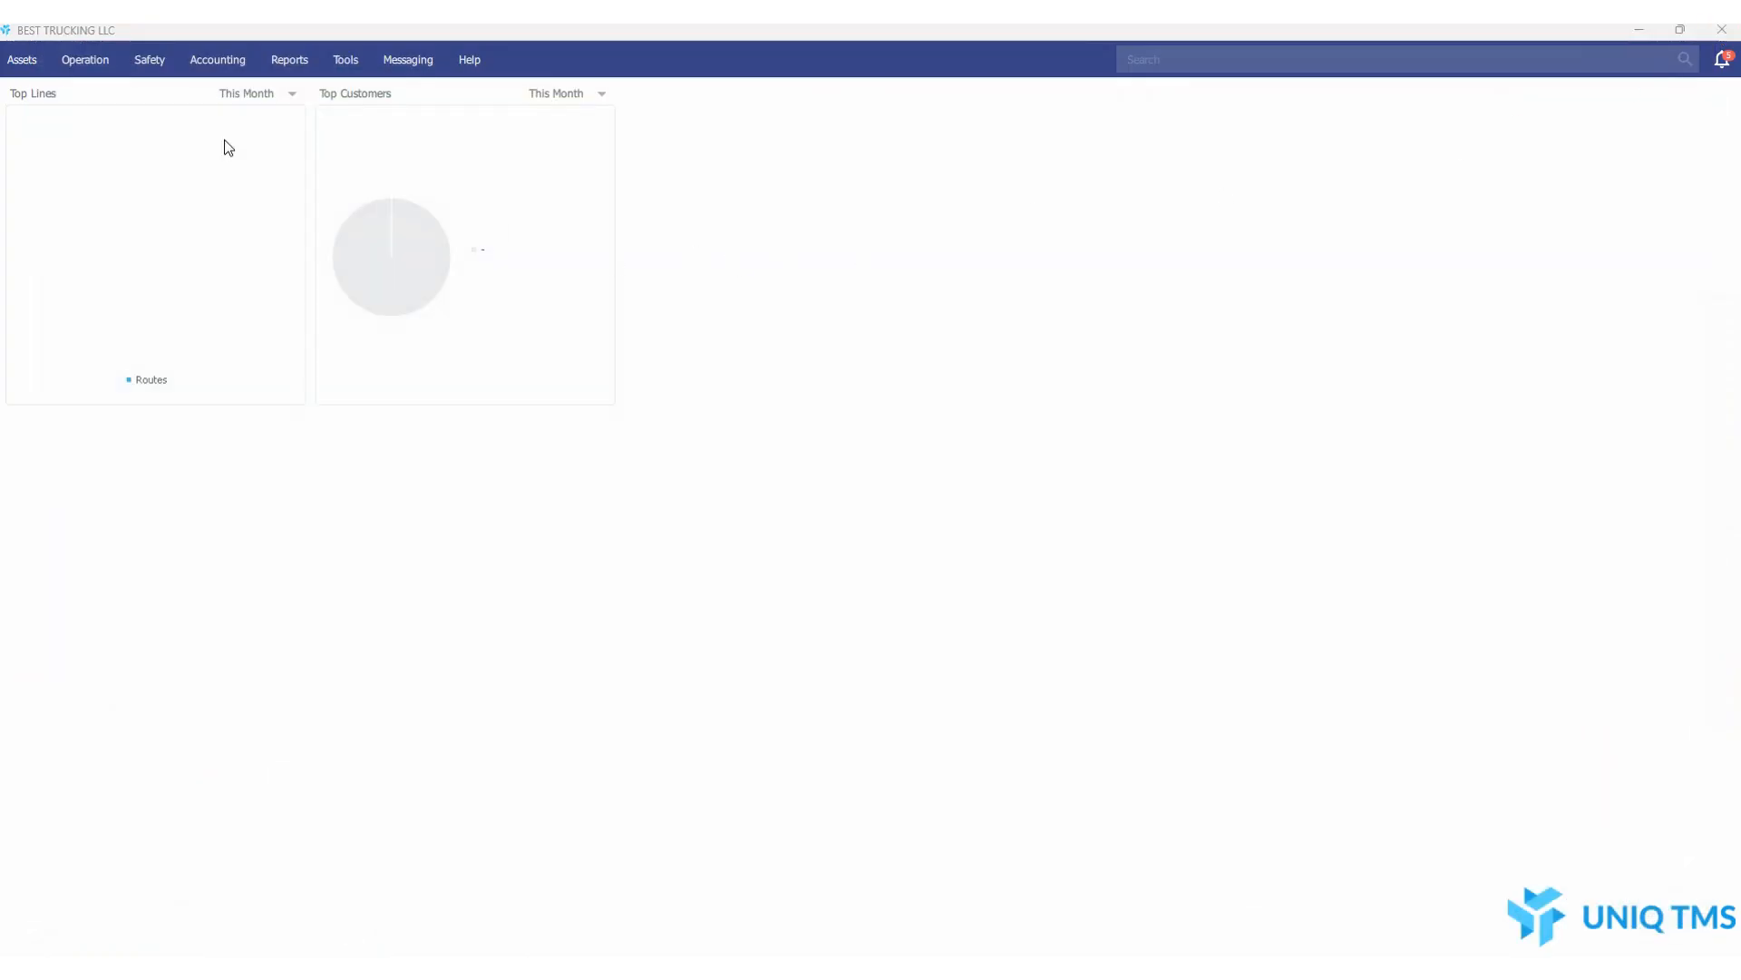
- Open the safety maintenance list and show maintenance record 1 in a maximized window
left_click(79, 62)
mouse_move(150, 64)
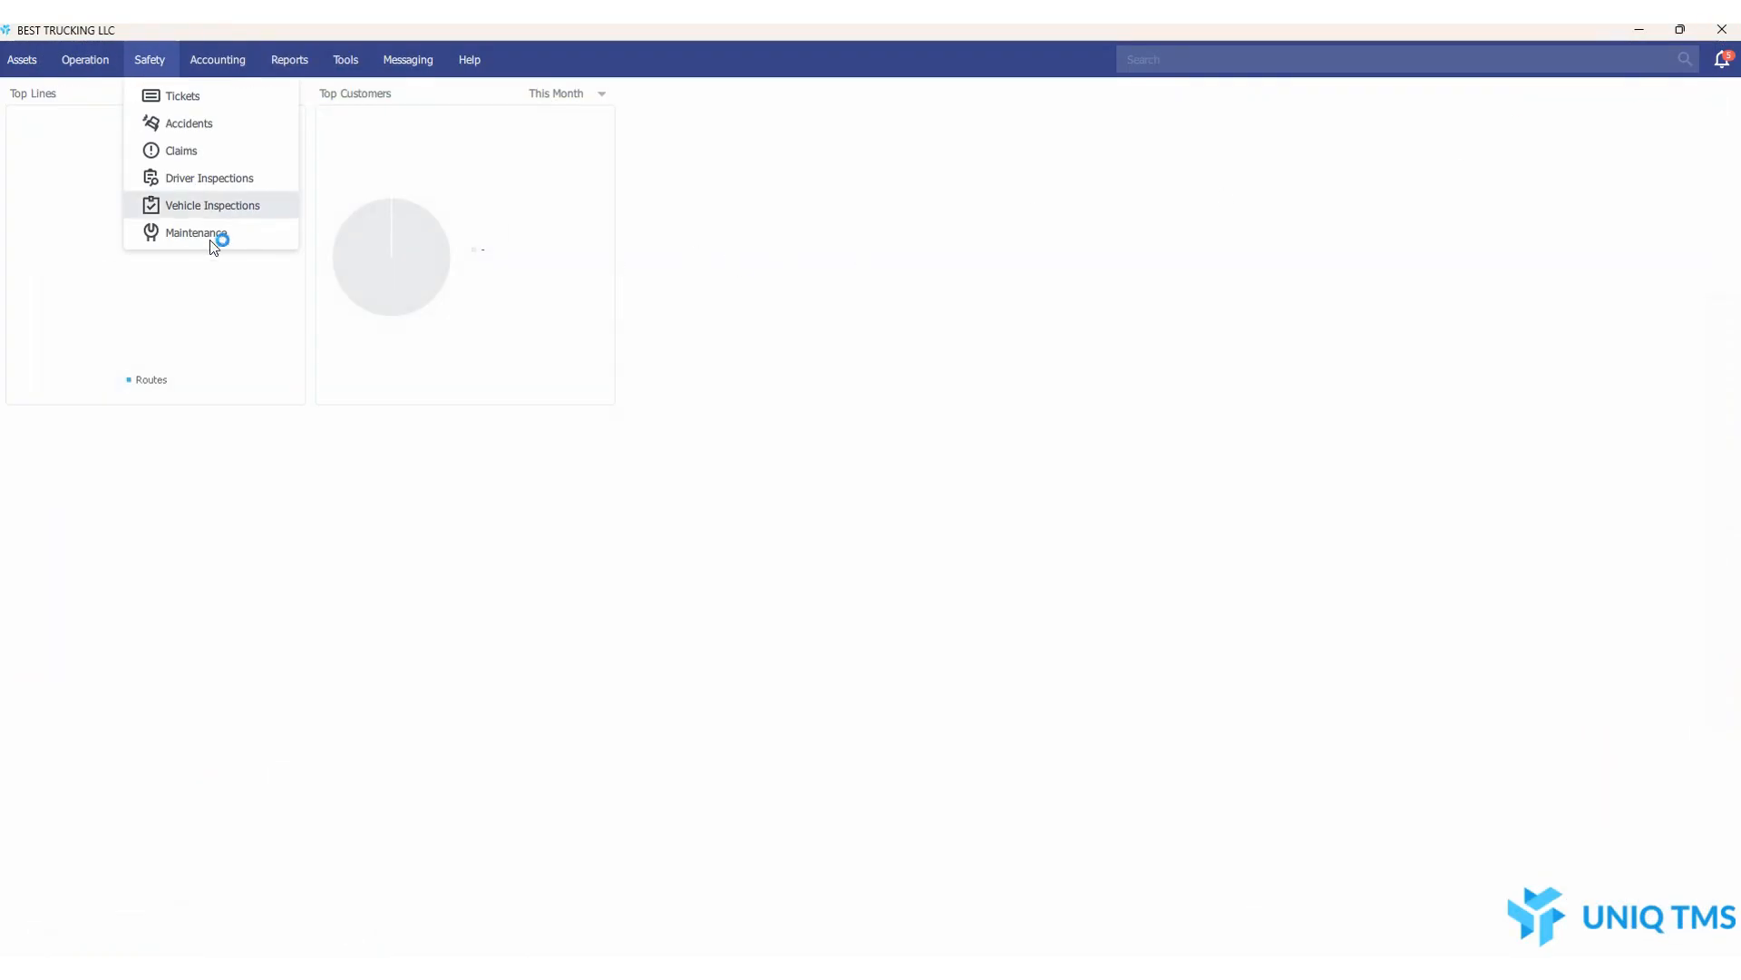
left_click(205, 226)
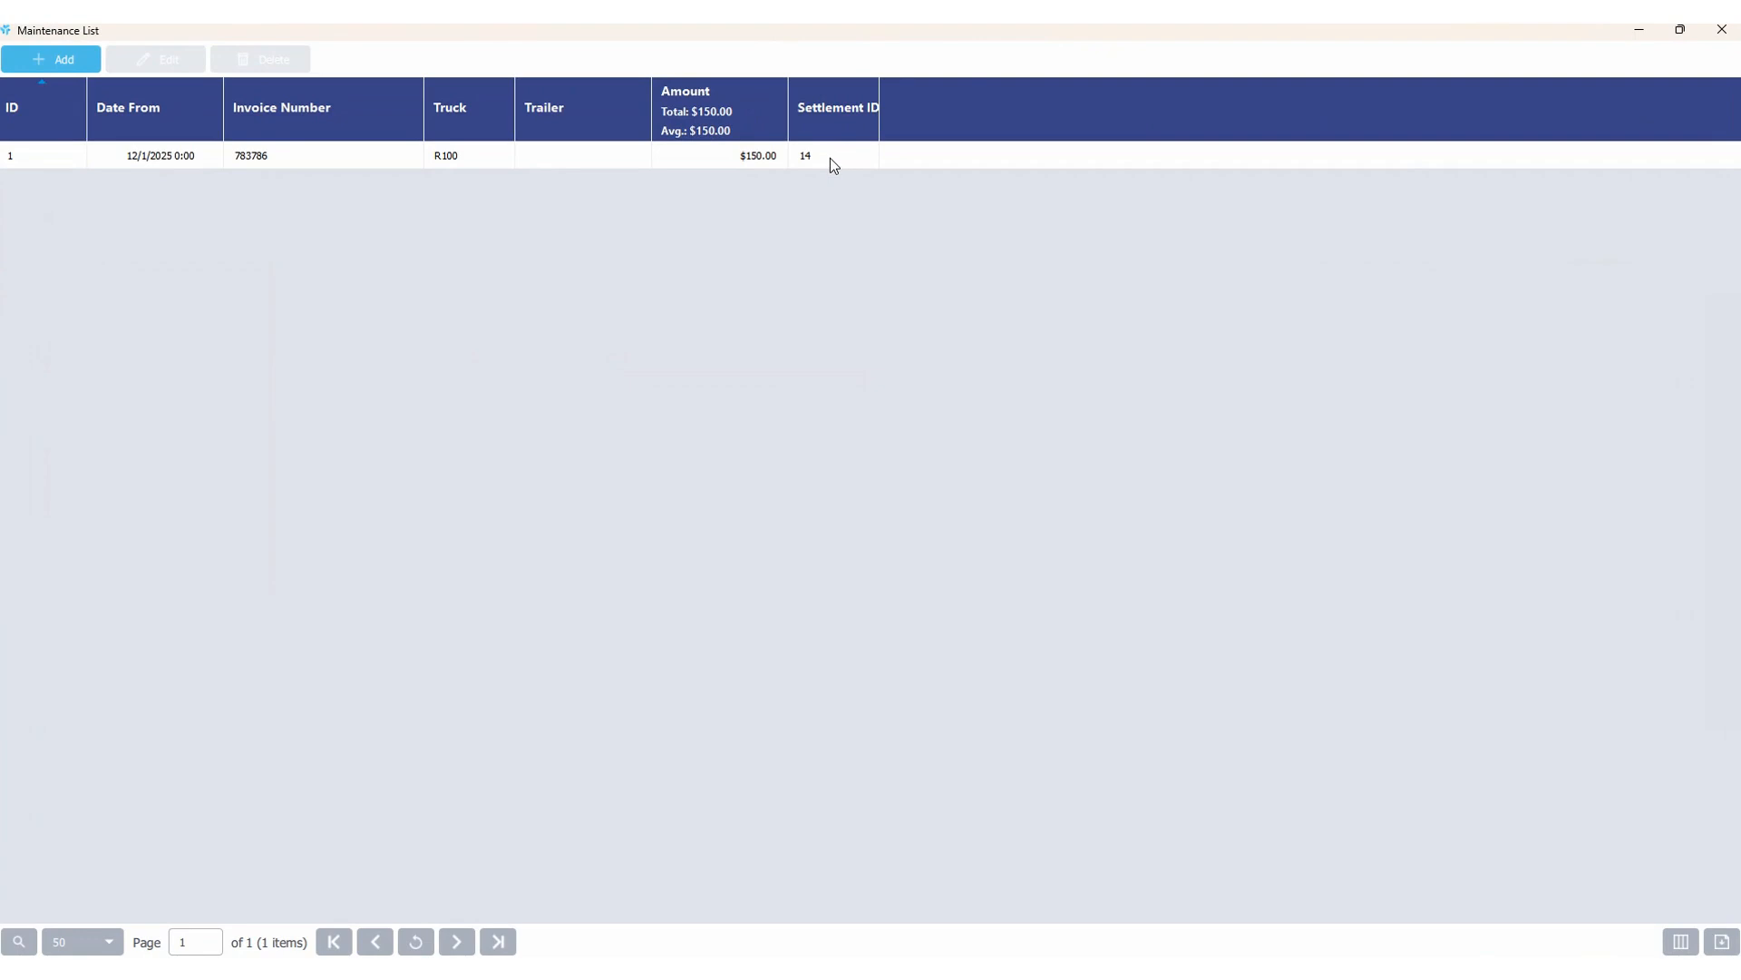
left_click(355, 156)
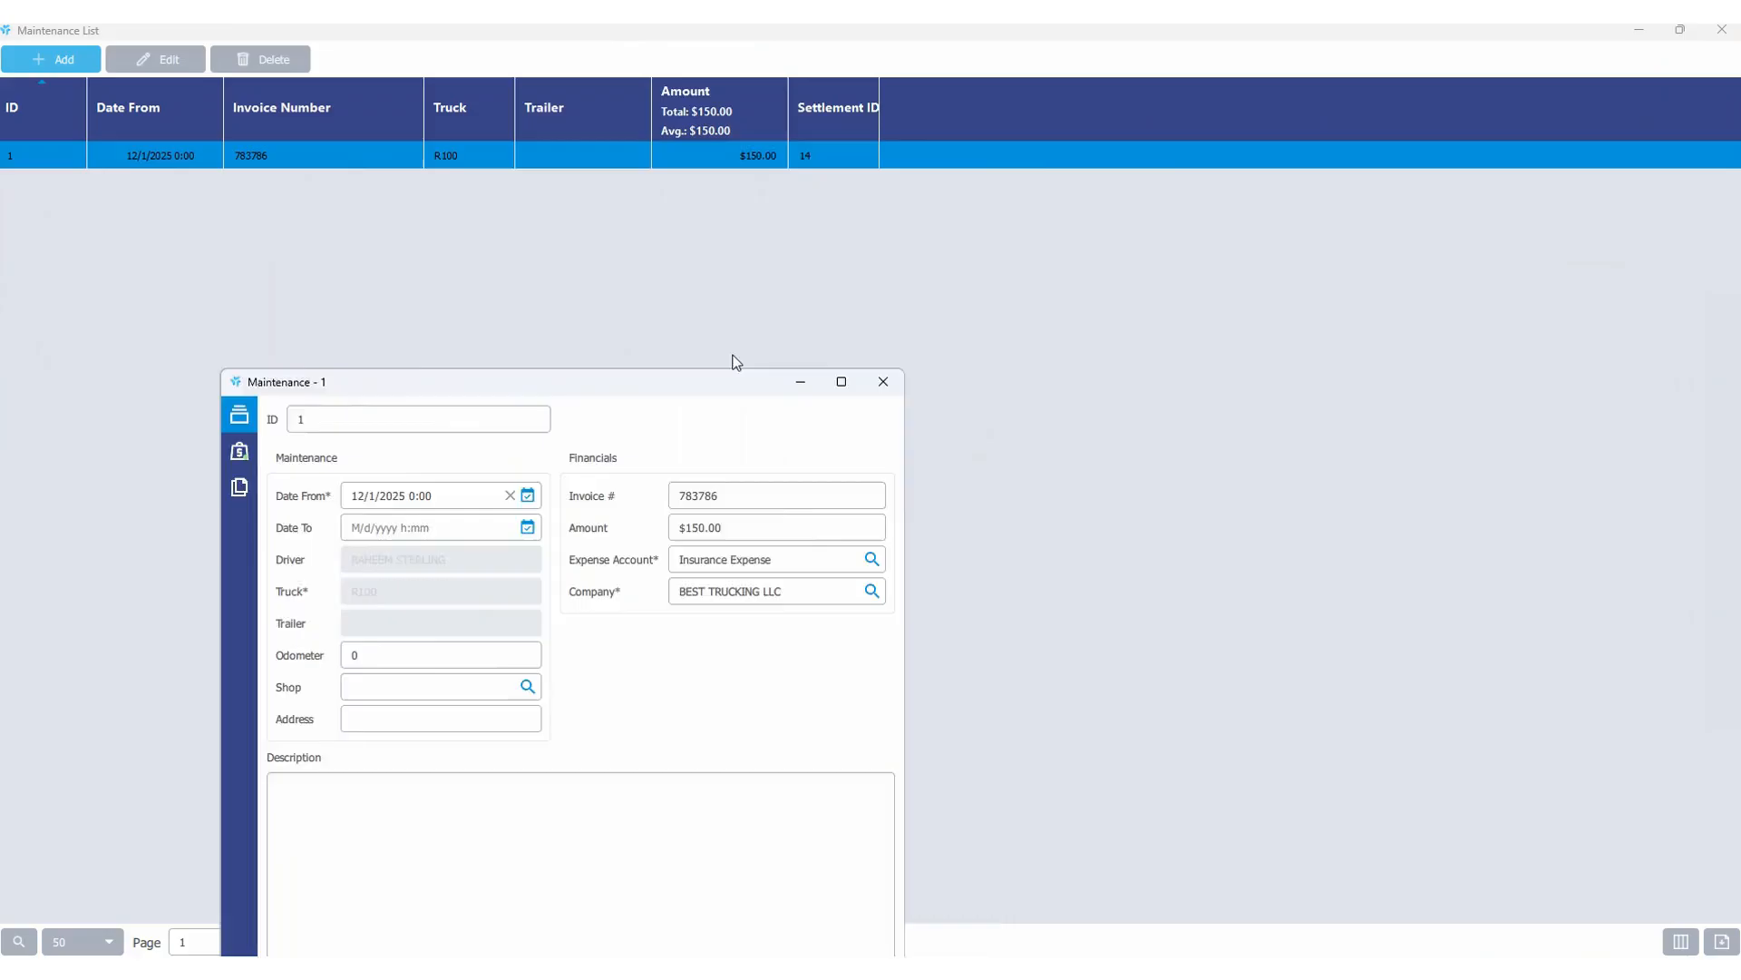
left_click_drag(628, 426, 941, 28)
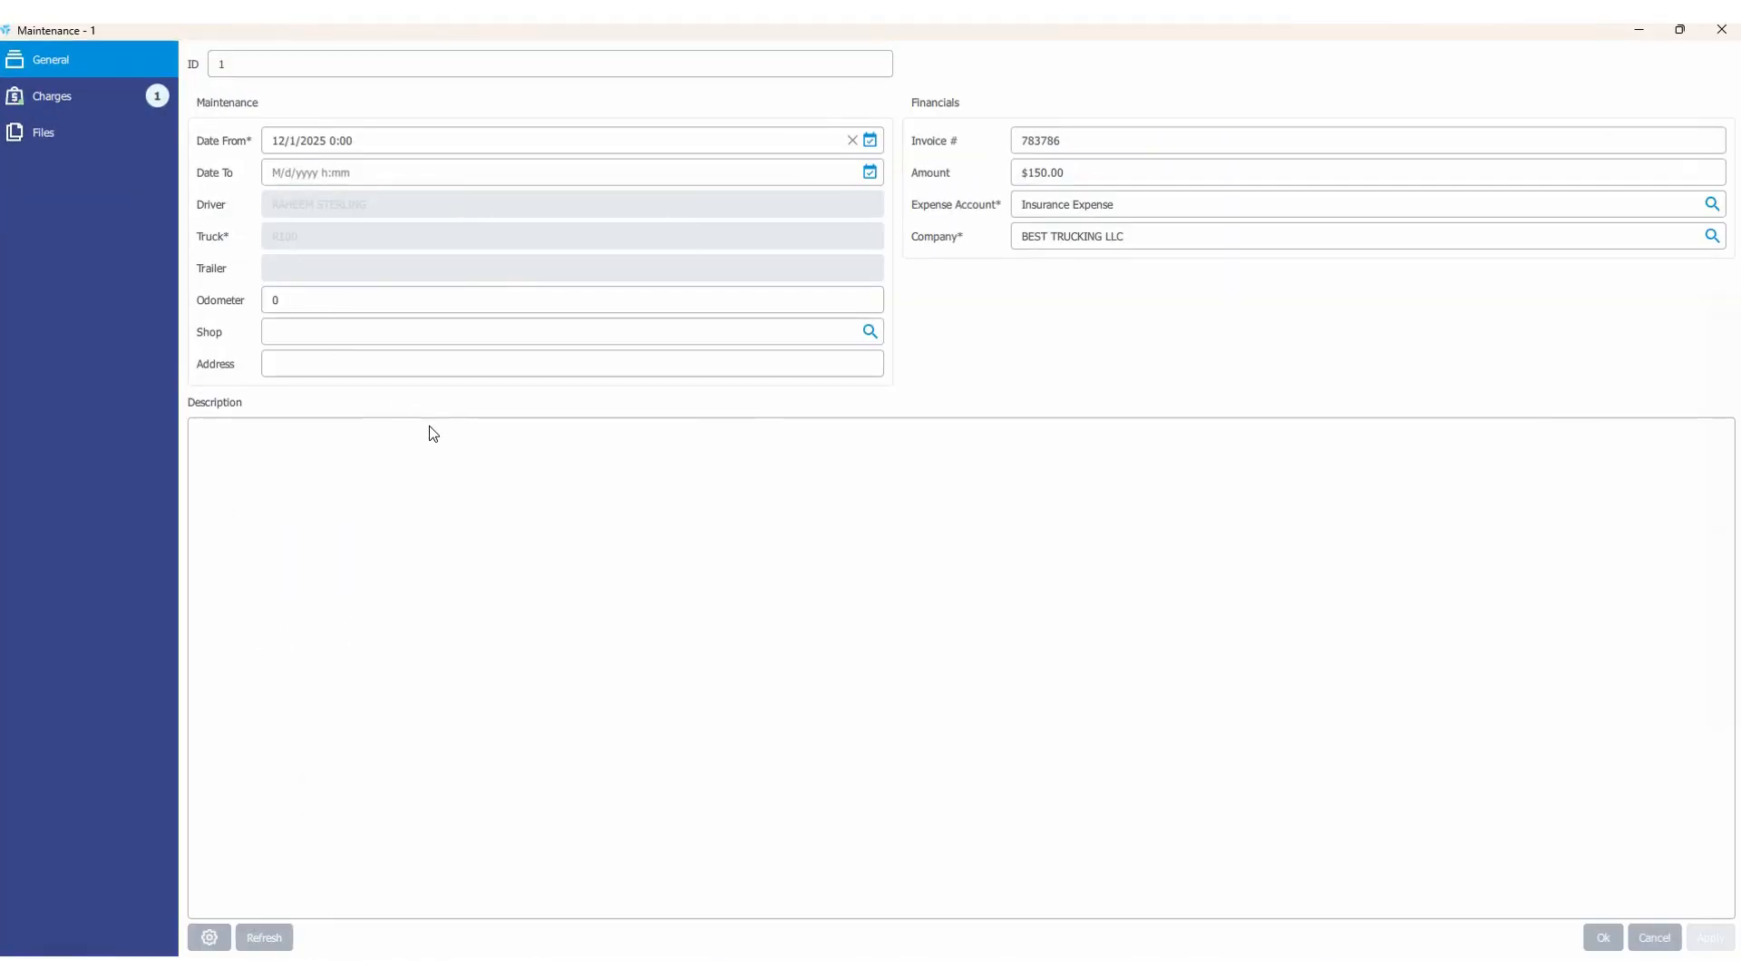
- Review the maintenance record's charges and general financial details, and close the record and the maintenance list
left_click(54, 95)
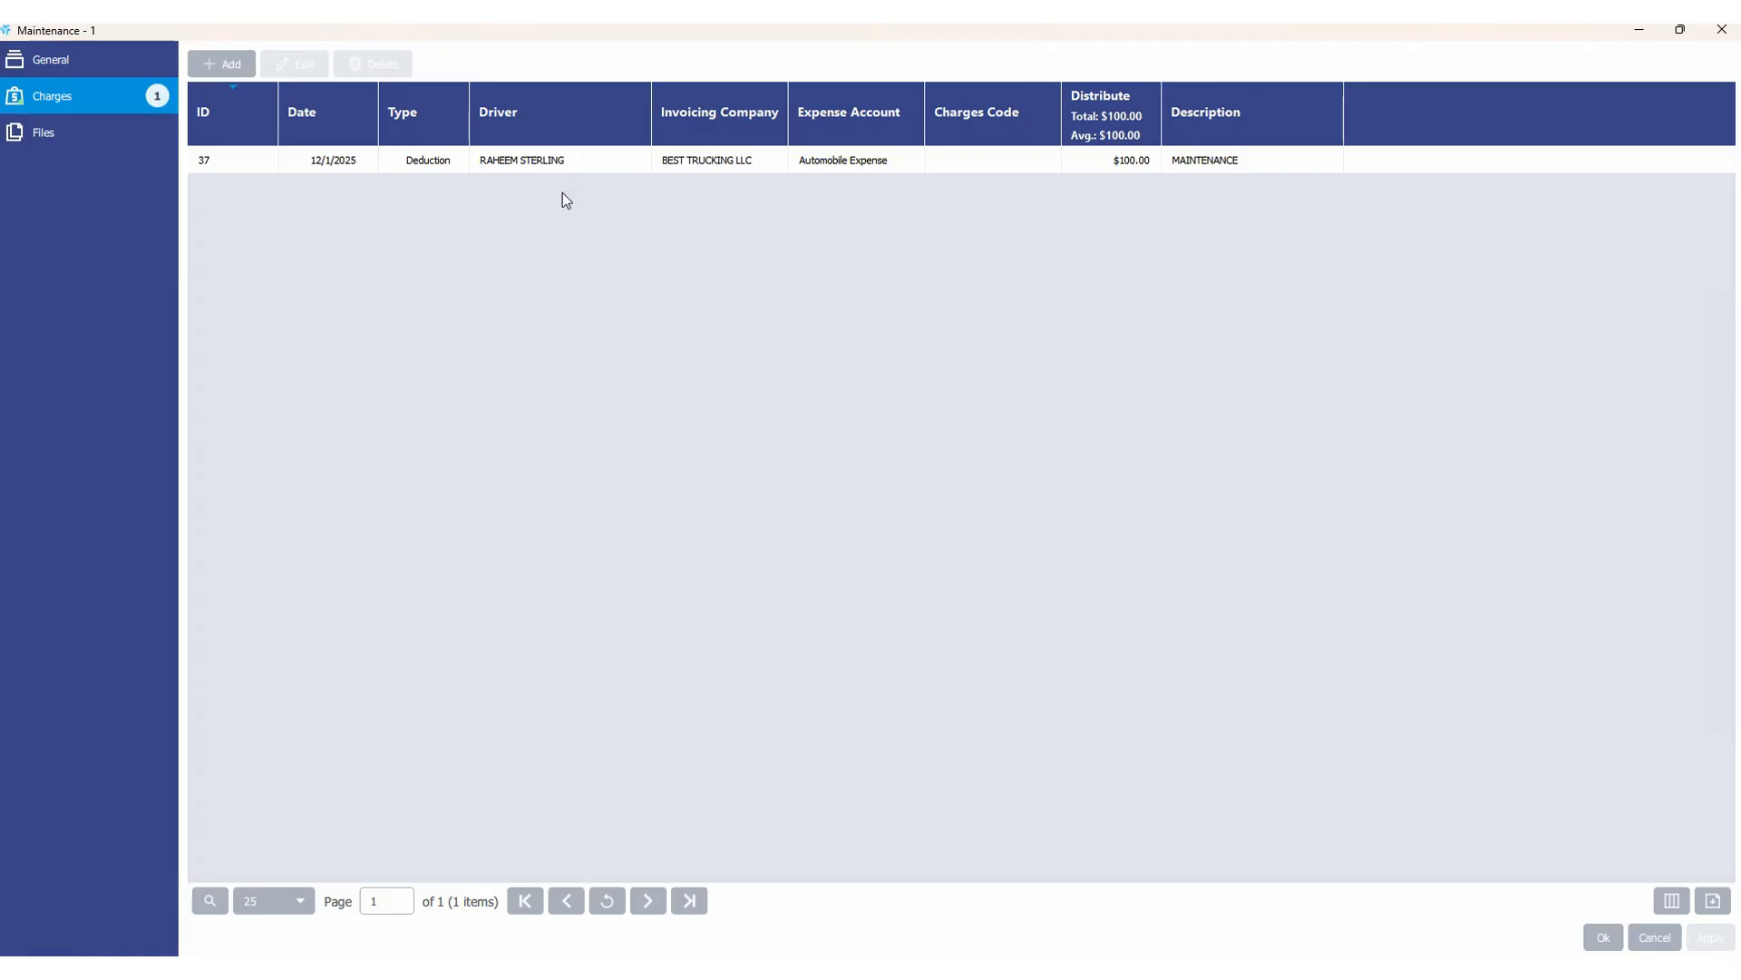
left_click(112, 67)
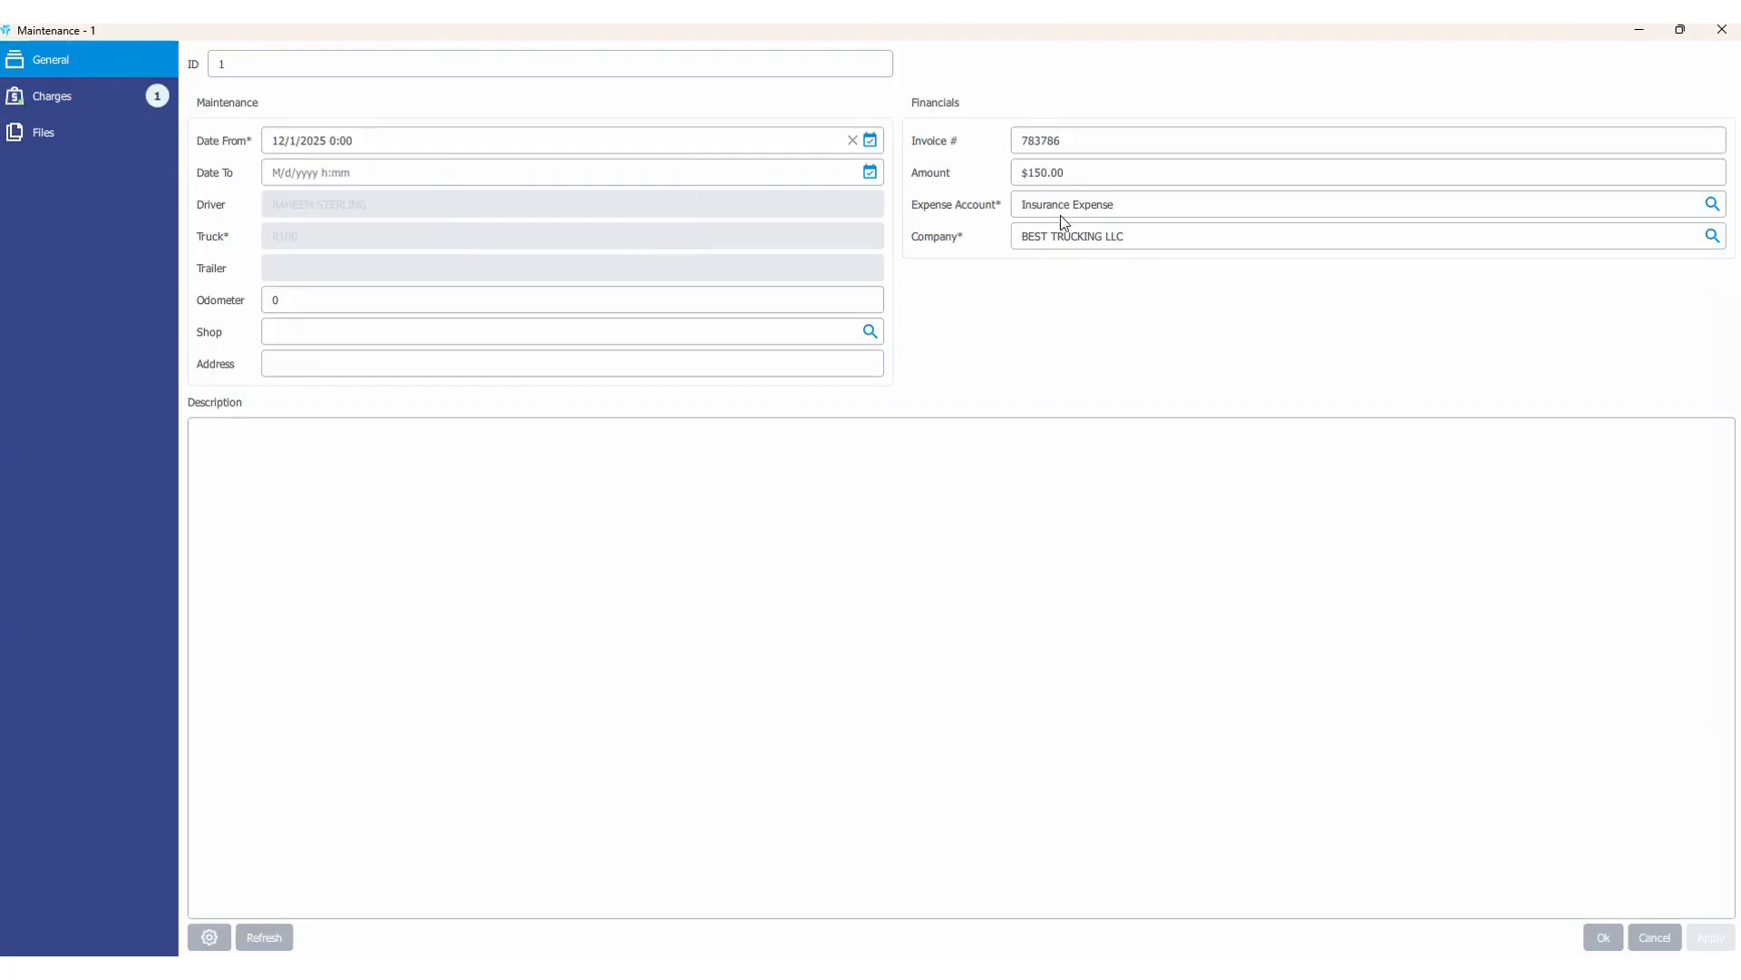
left_click(1723, 36)
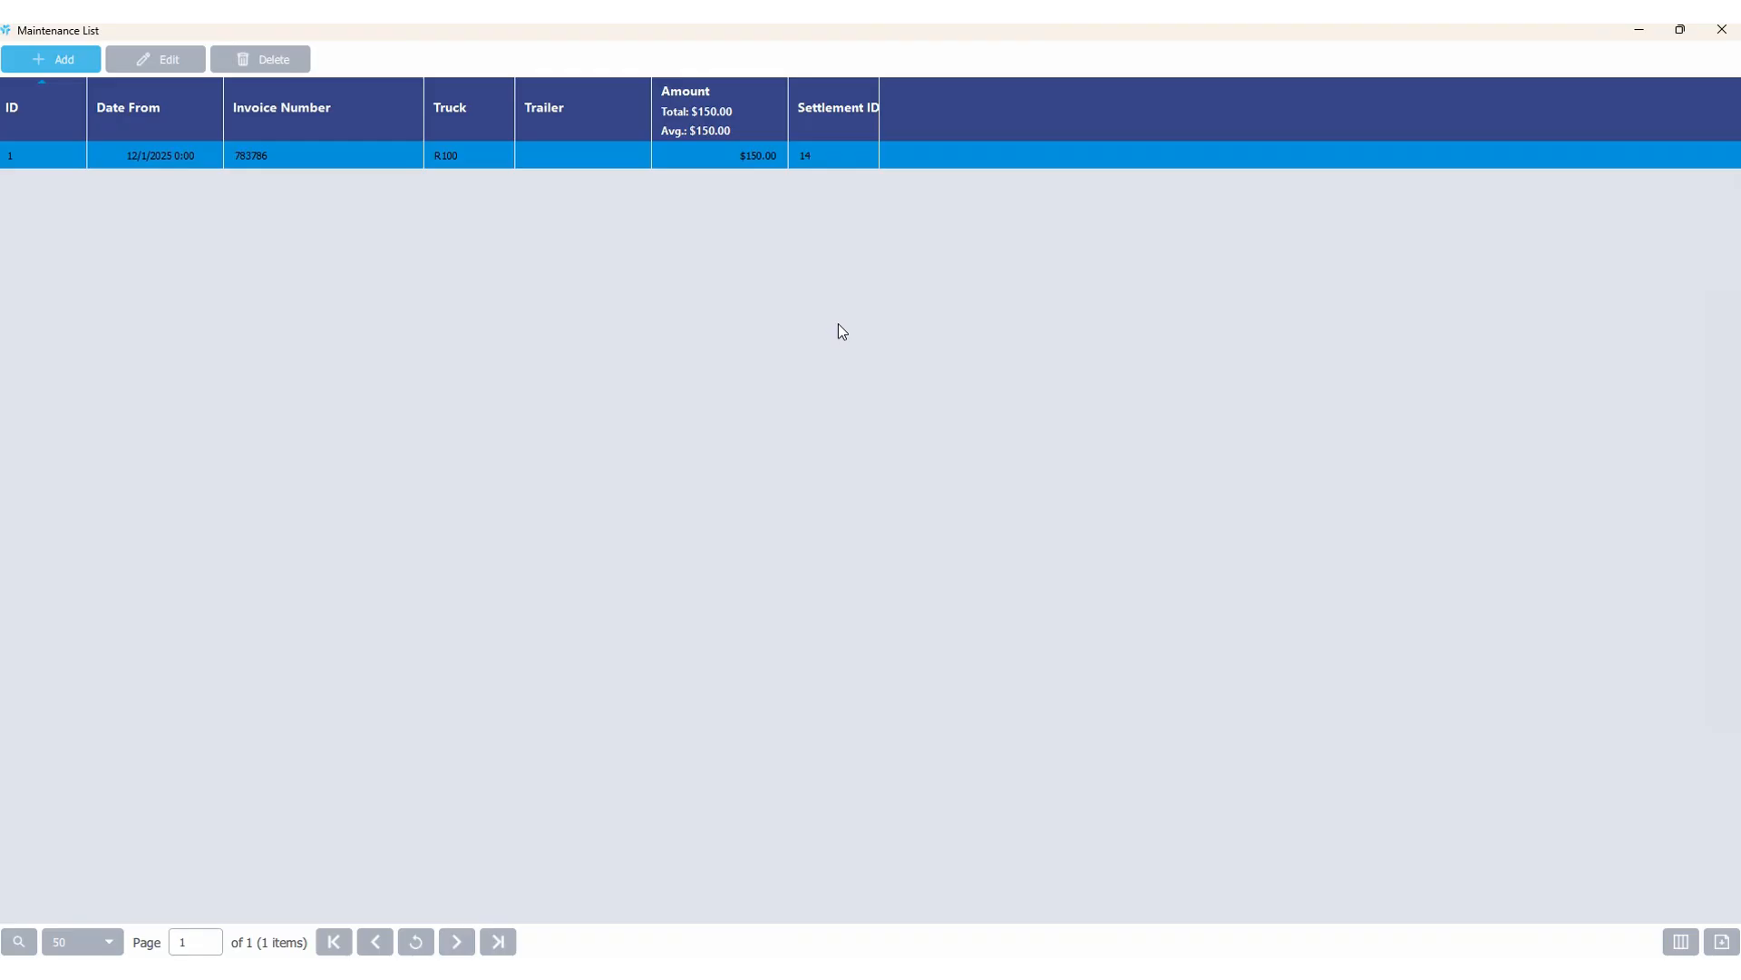
left_click(1722, 29)
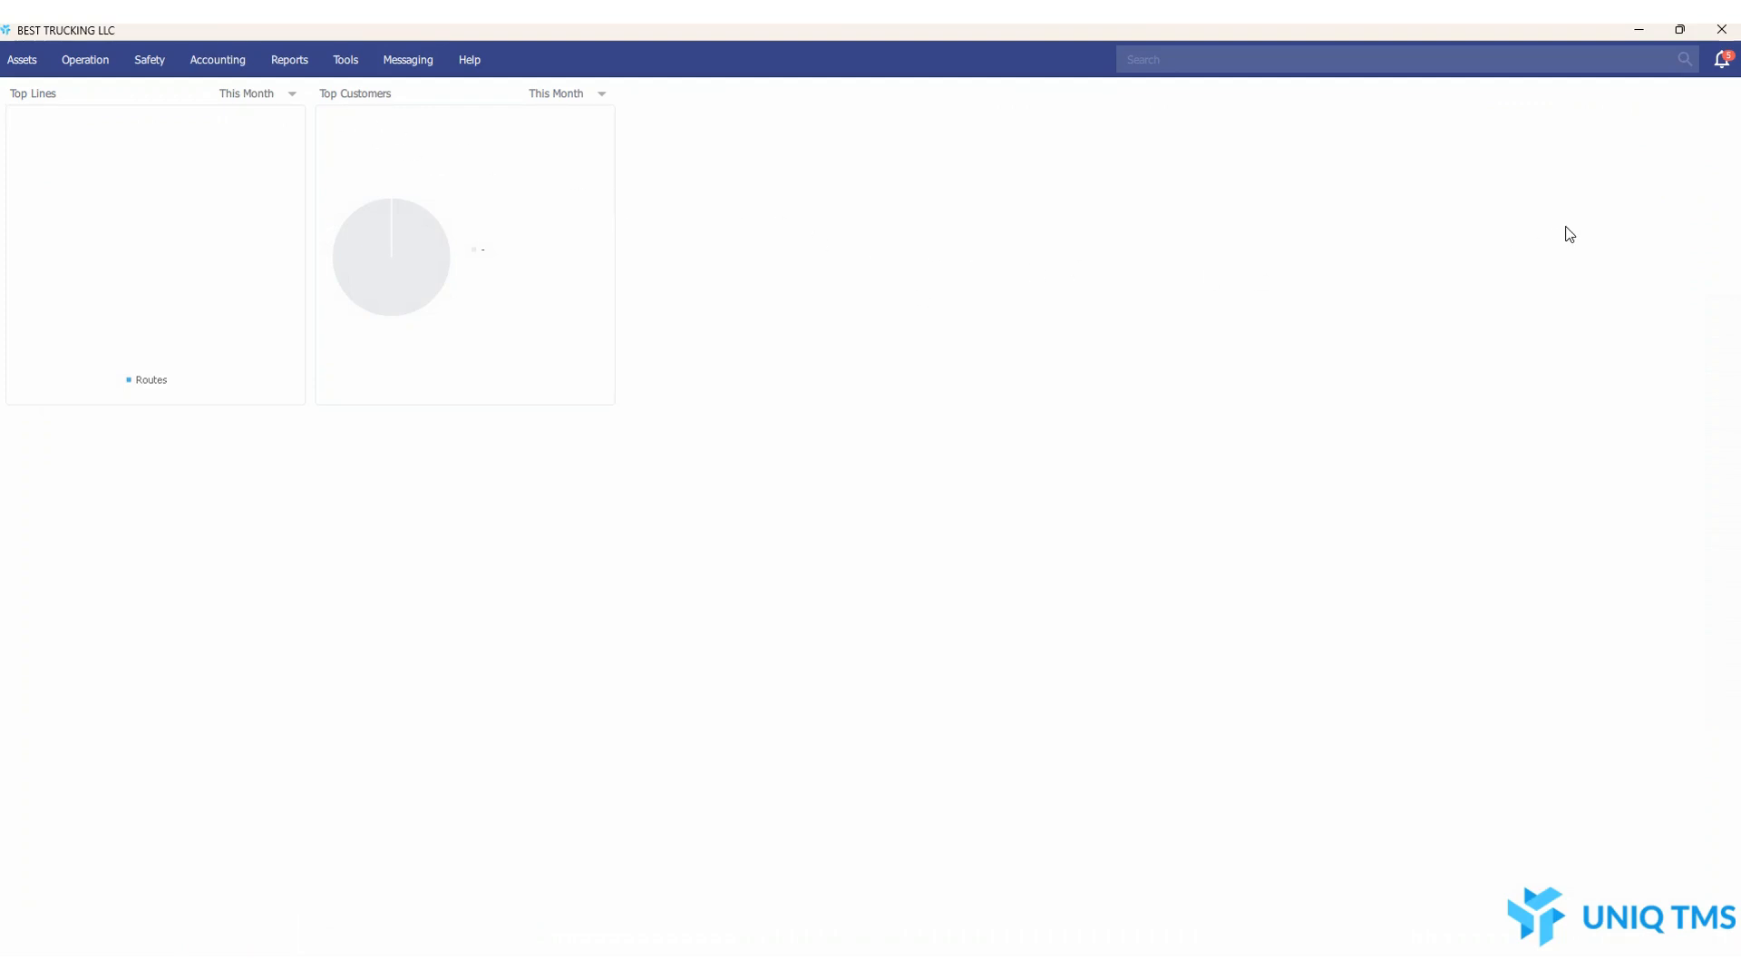
- View the notifications for new trucks and driver birthdays, and close the list
left_click(1721, 63)
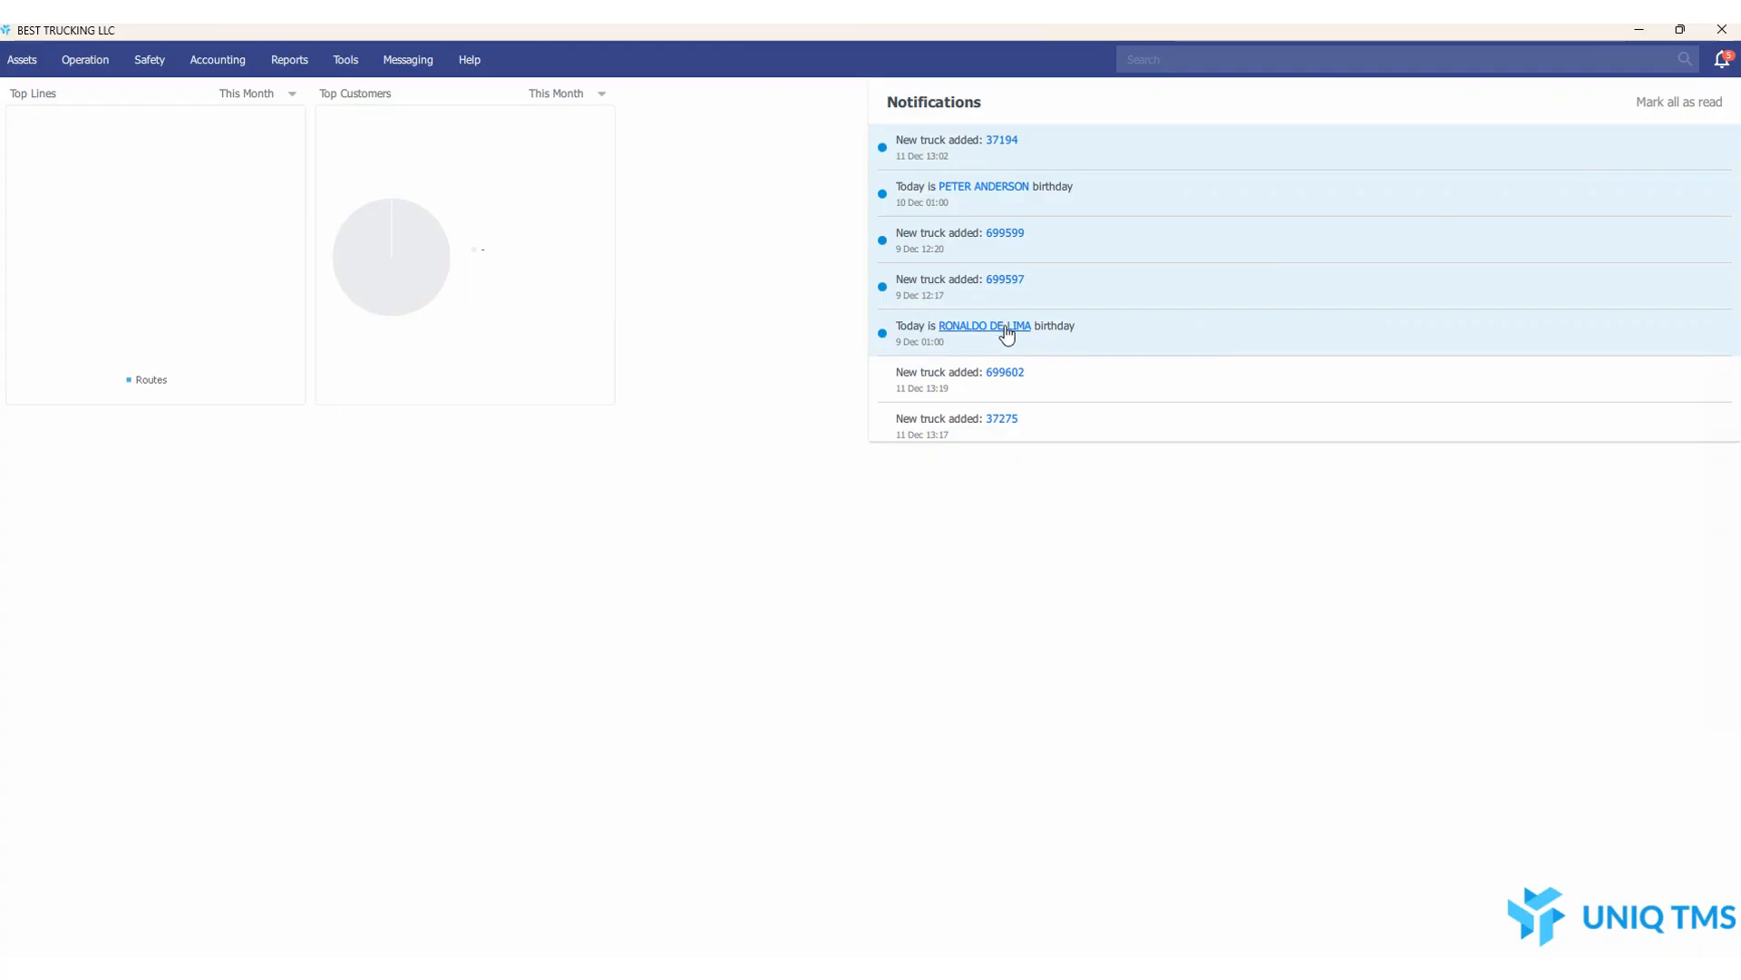
left_click(789, 541)
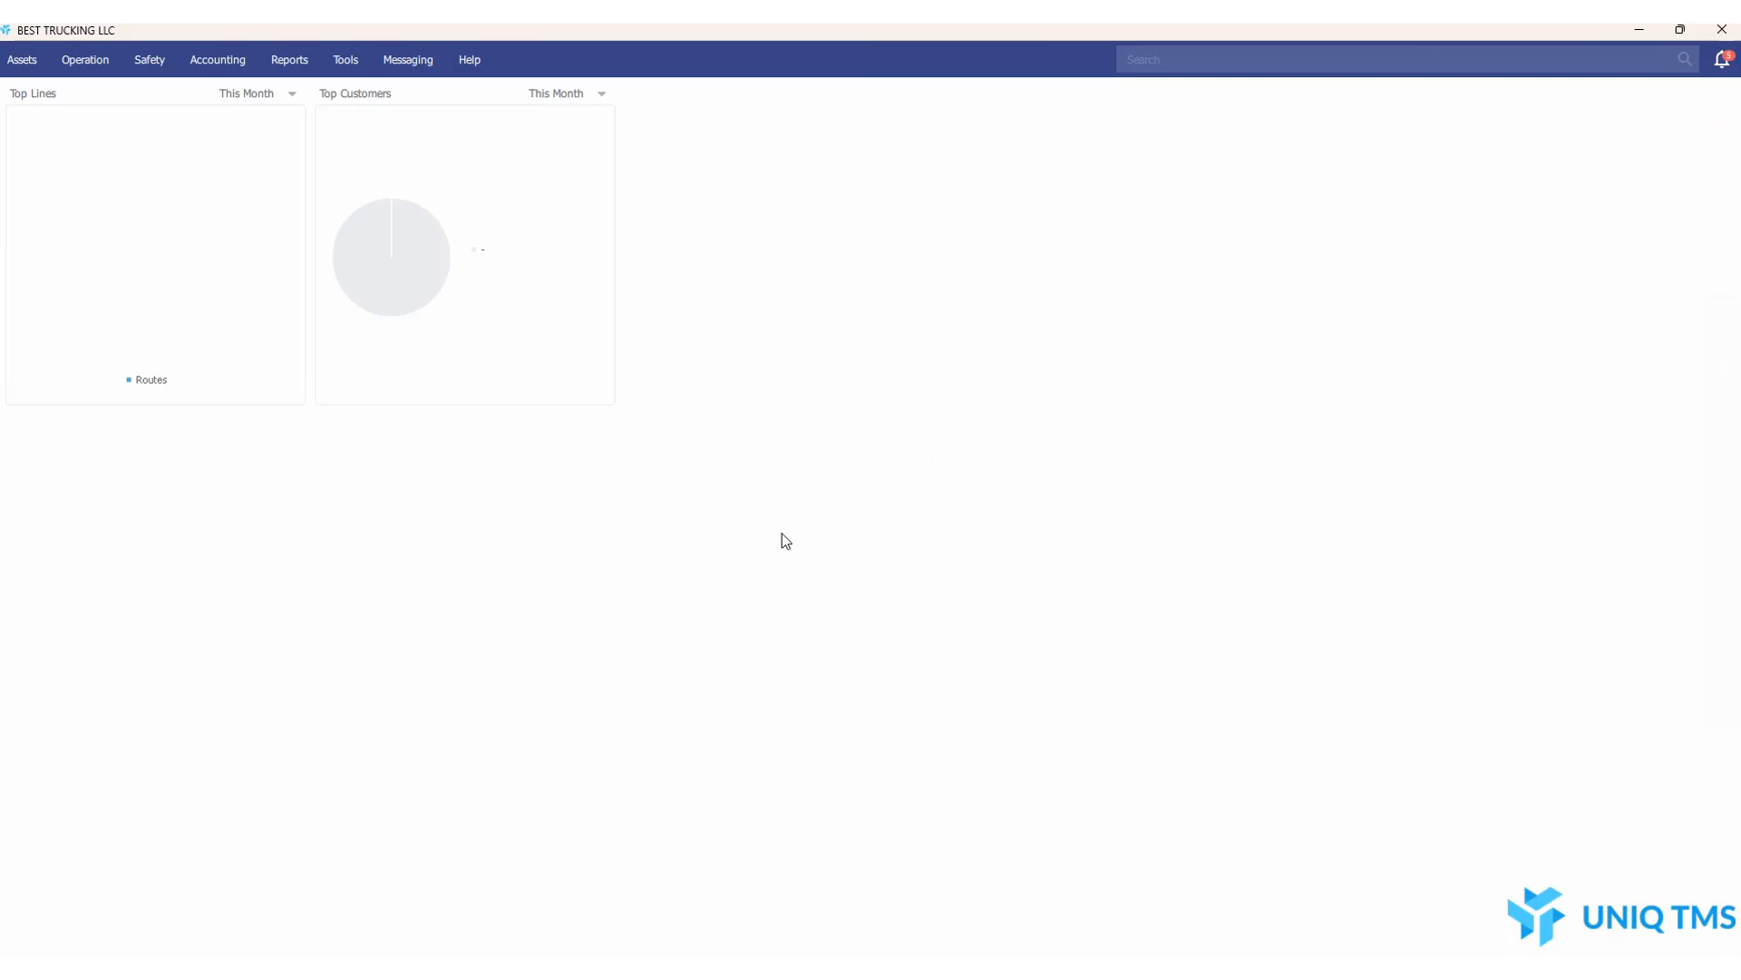
- Open the Drivers Report in a maximized window and check its Driver Groups filter
left_click(286, 64)
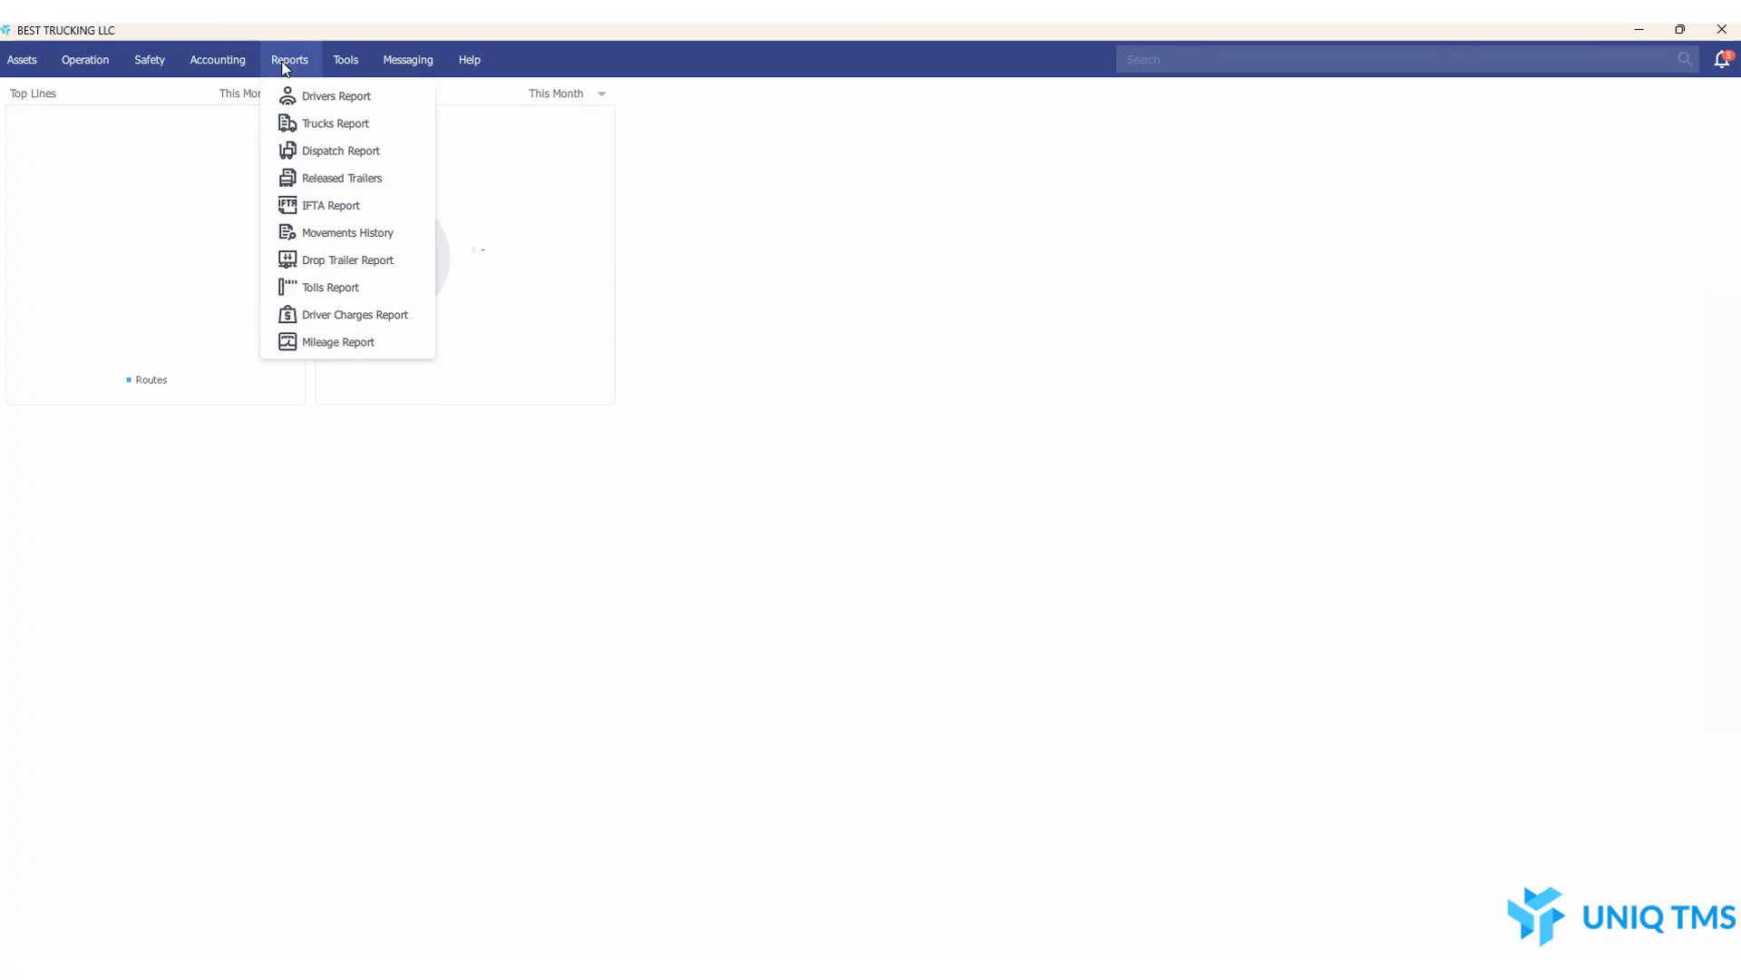
left_click(334, 96)
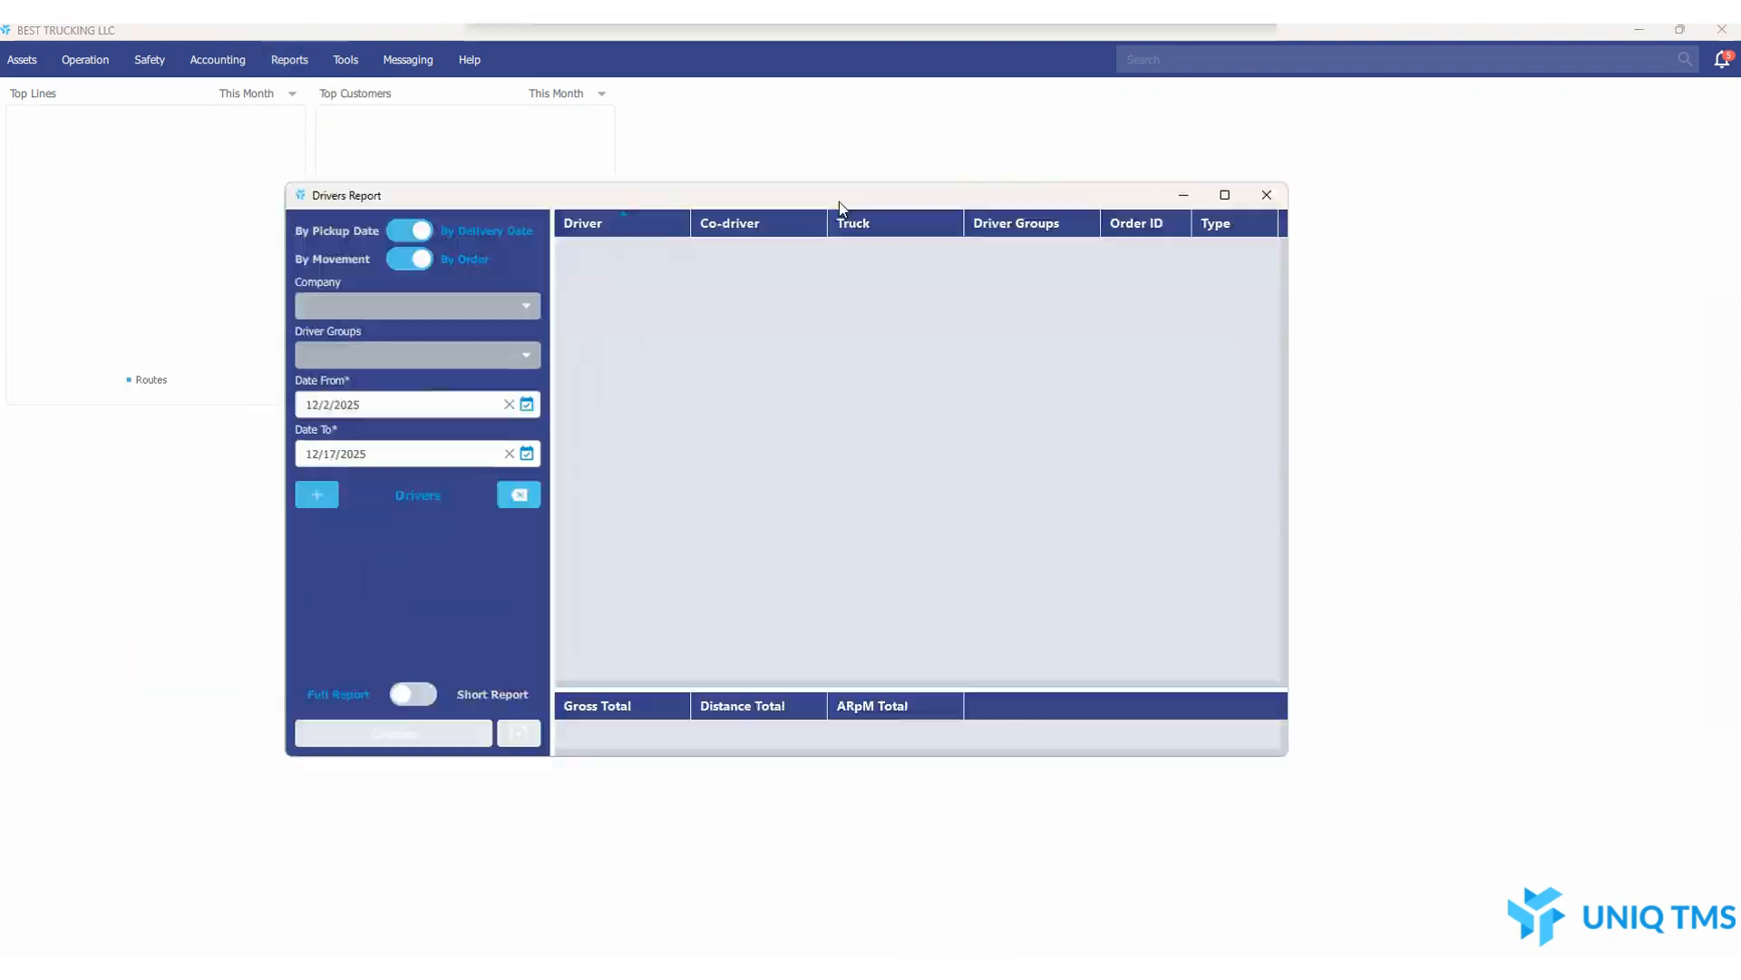
double_click(840, 201)
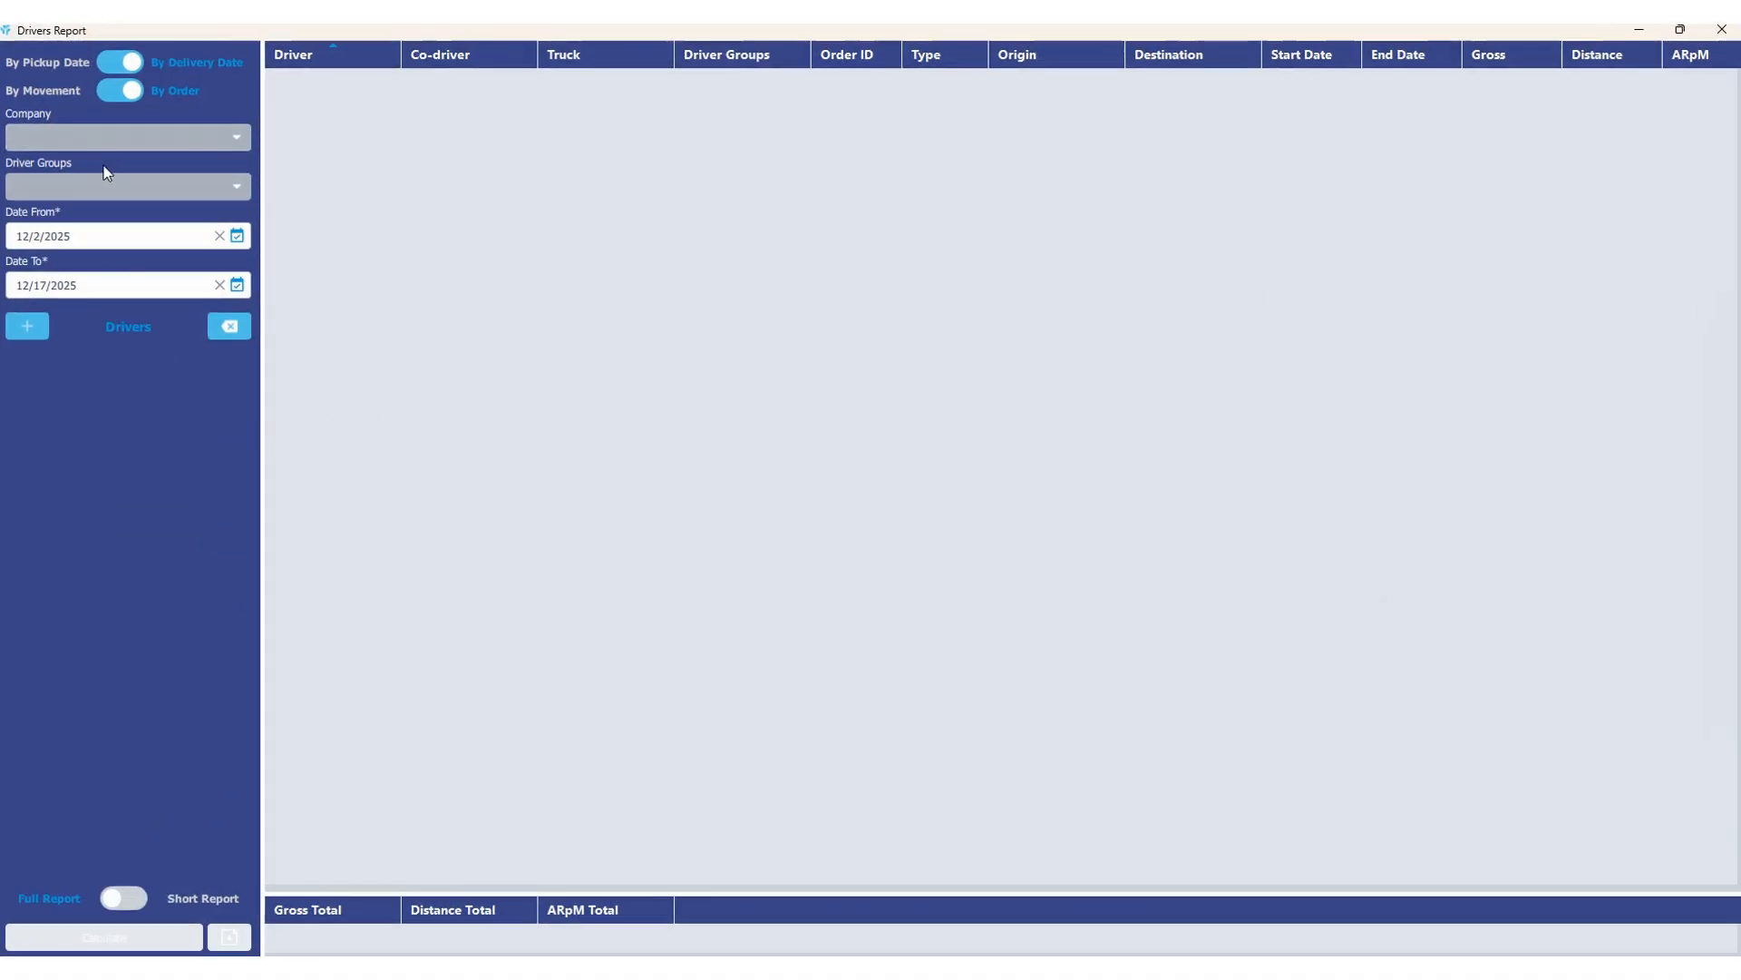
left_click(113, 187)
left_click(160, 487)
- Calculate the Drivers Report for all drivers of the period, switch it to Short Report and close it
left_click(12, 332)
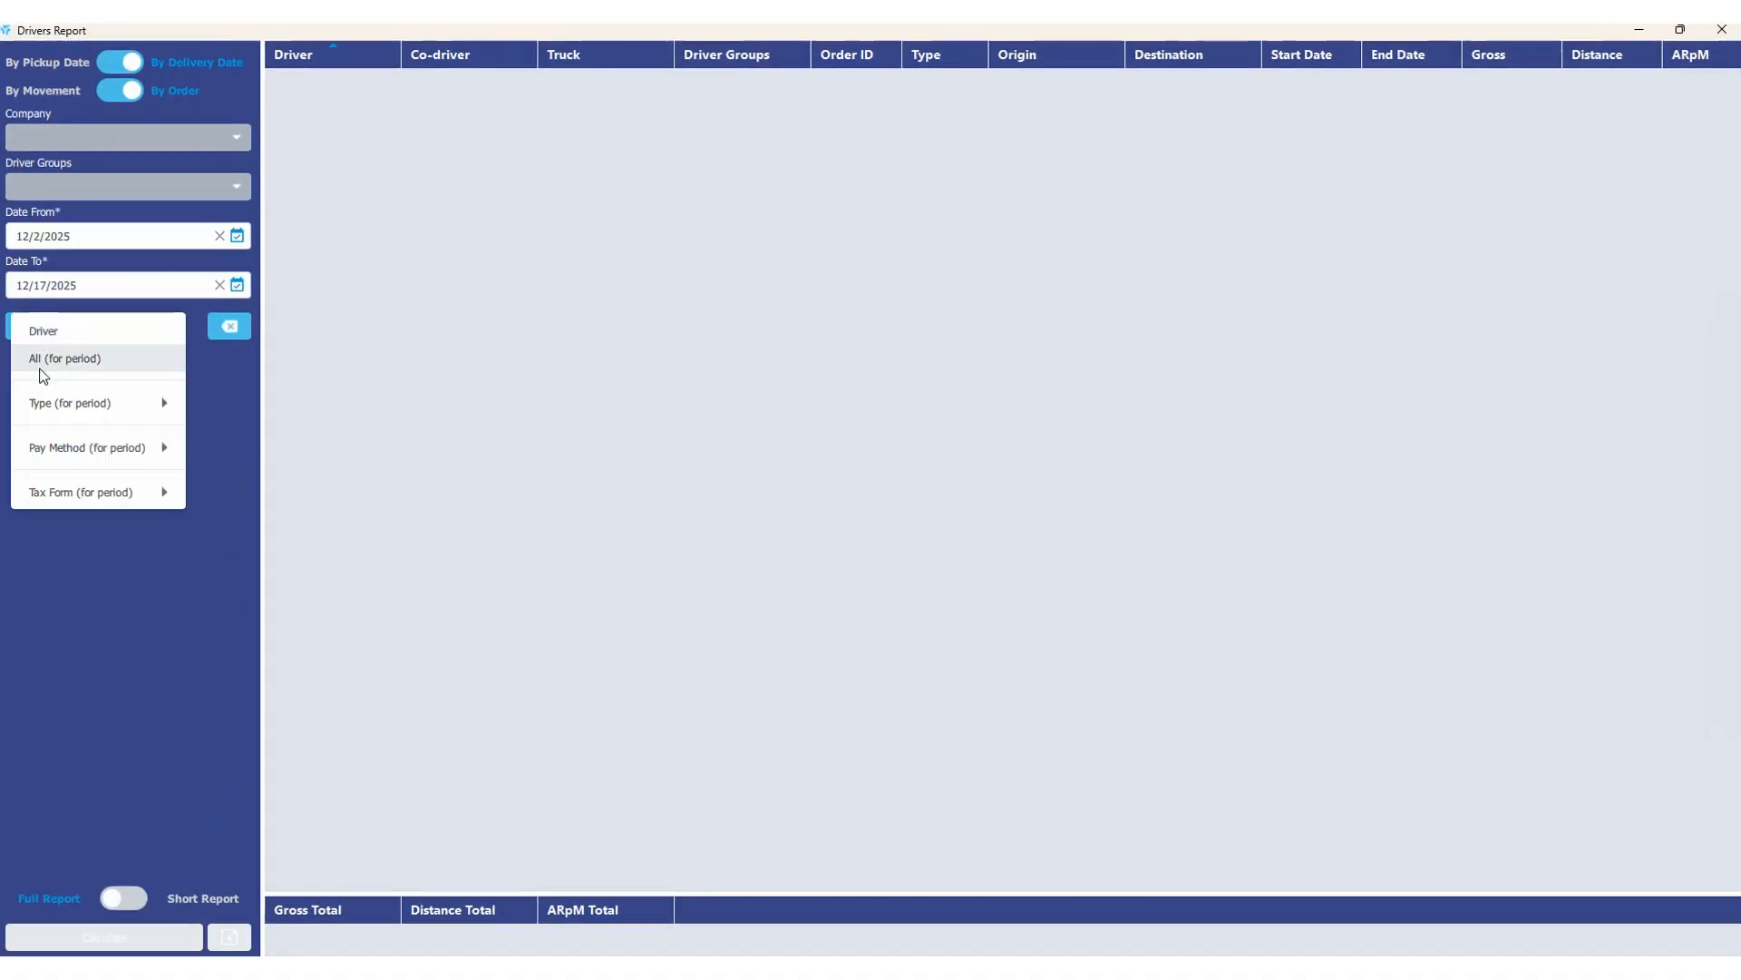
left_click(59, 368)
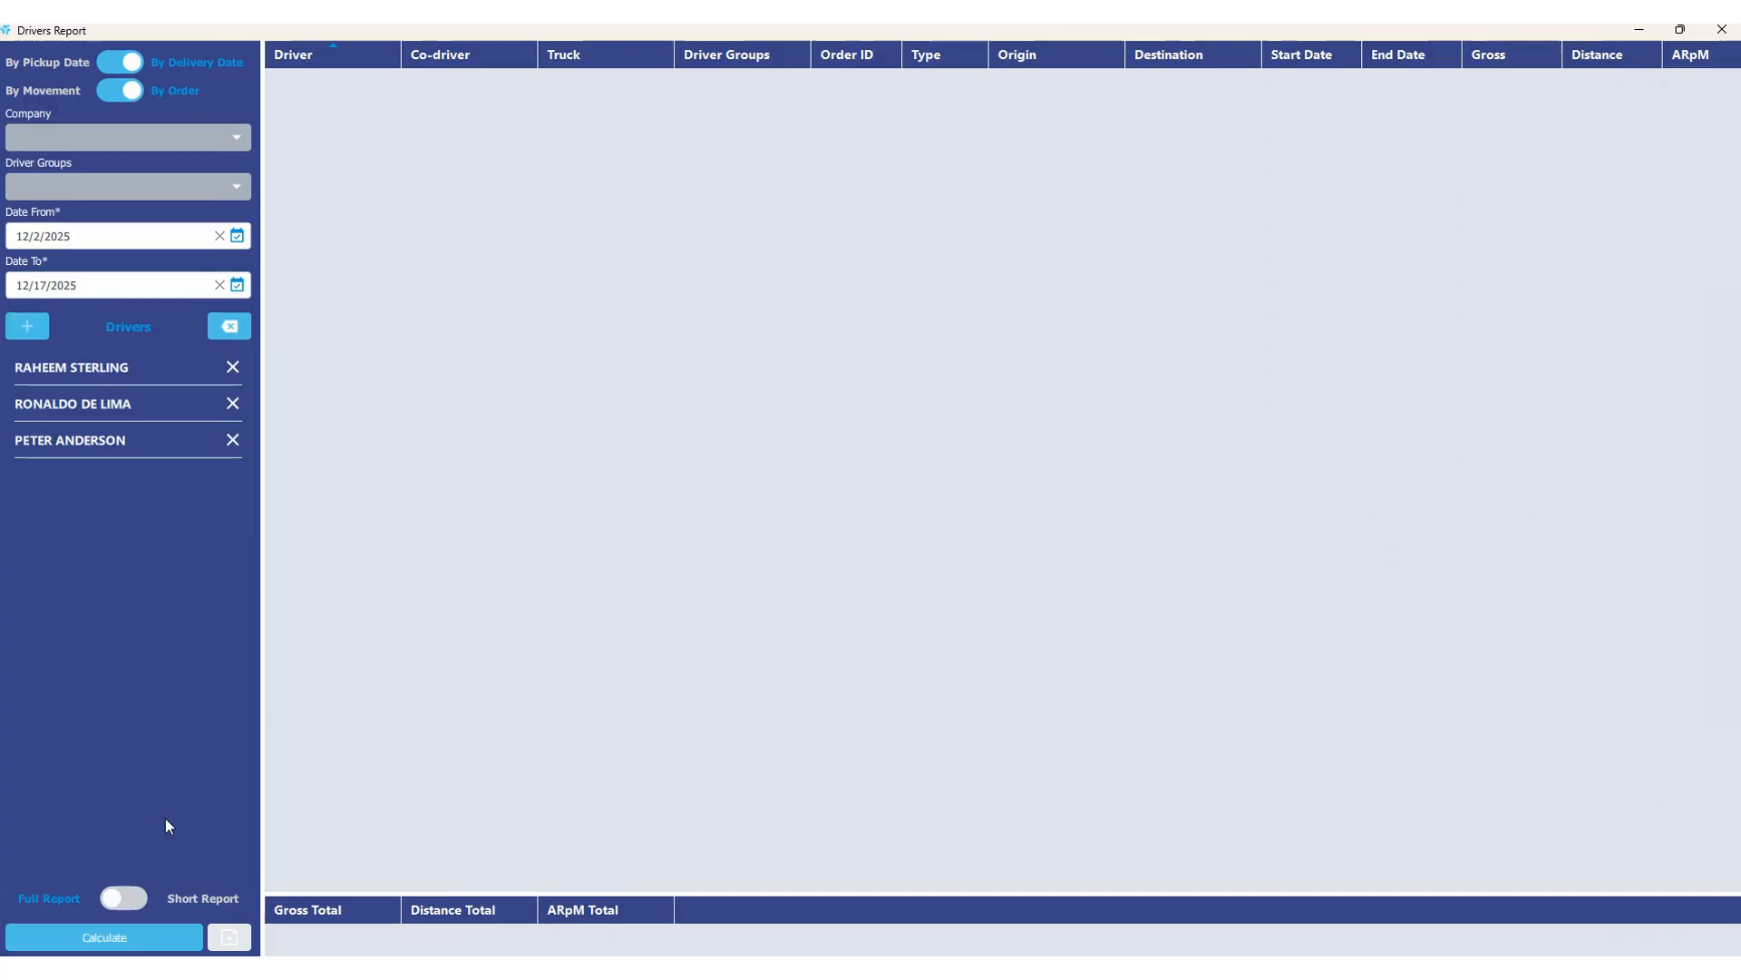
left_click(146, 943)
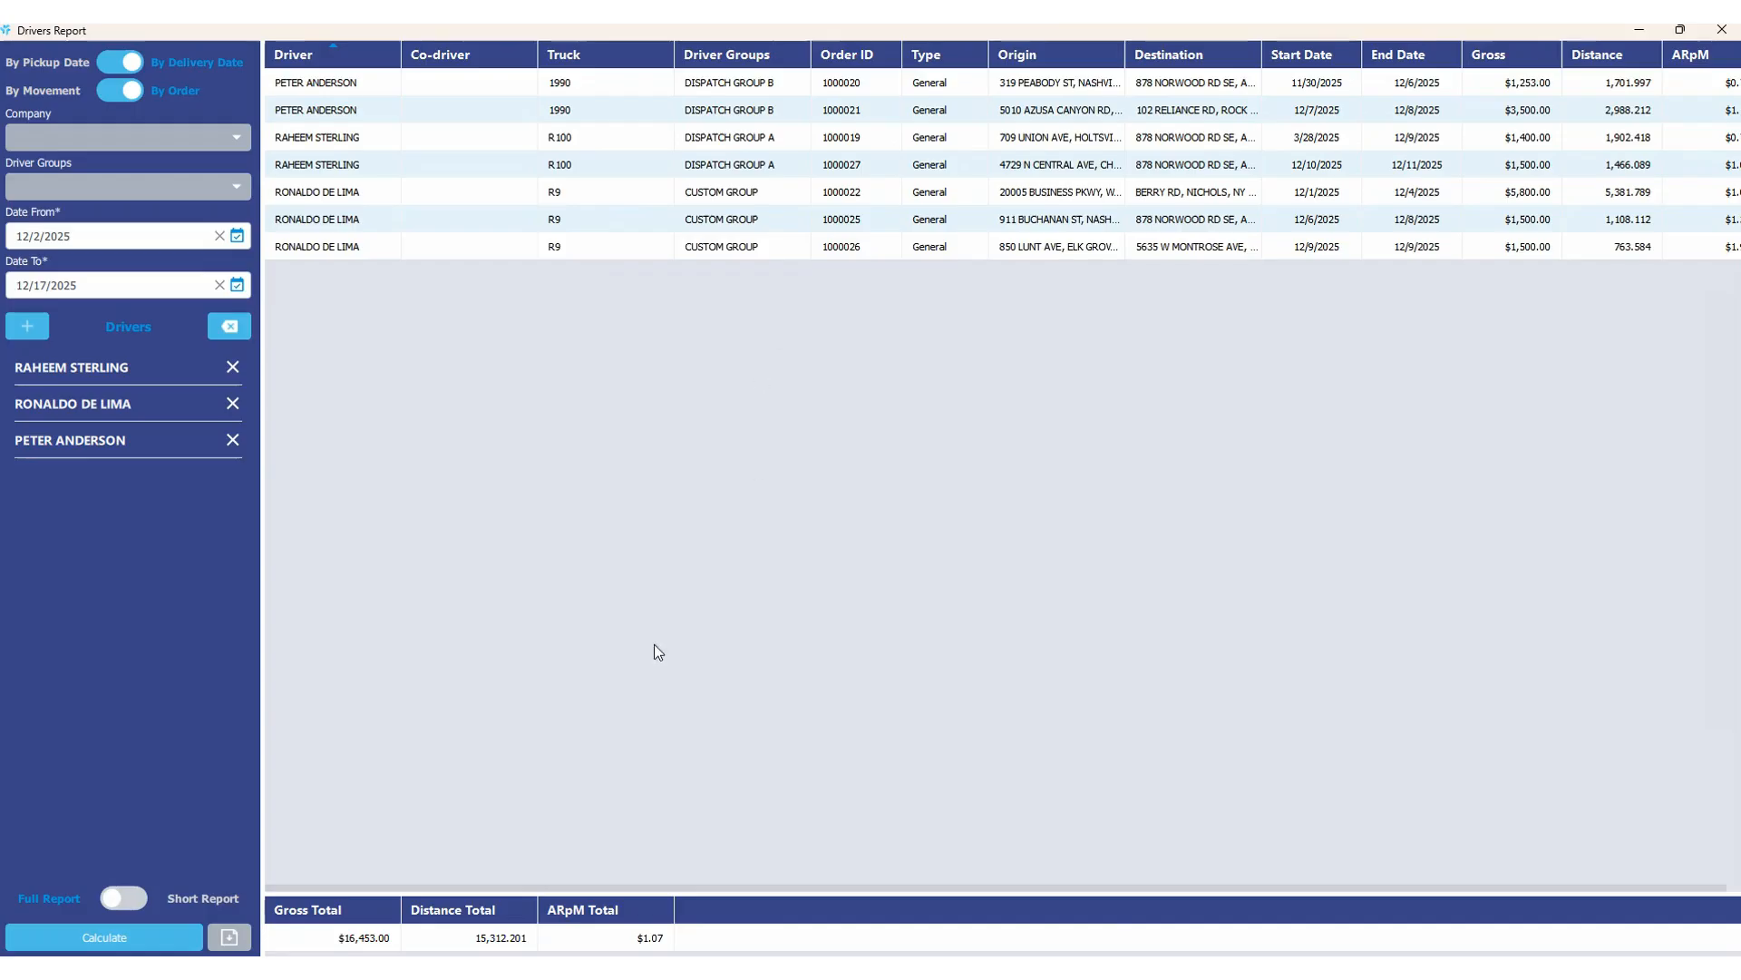
left_click(133, 901)
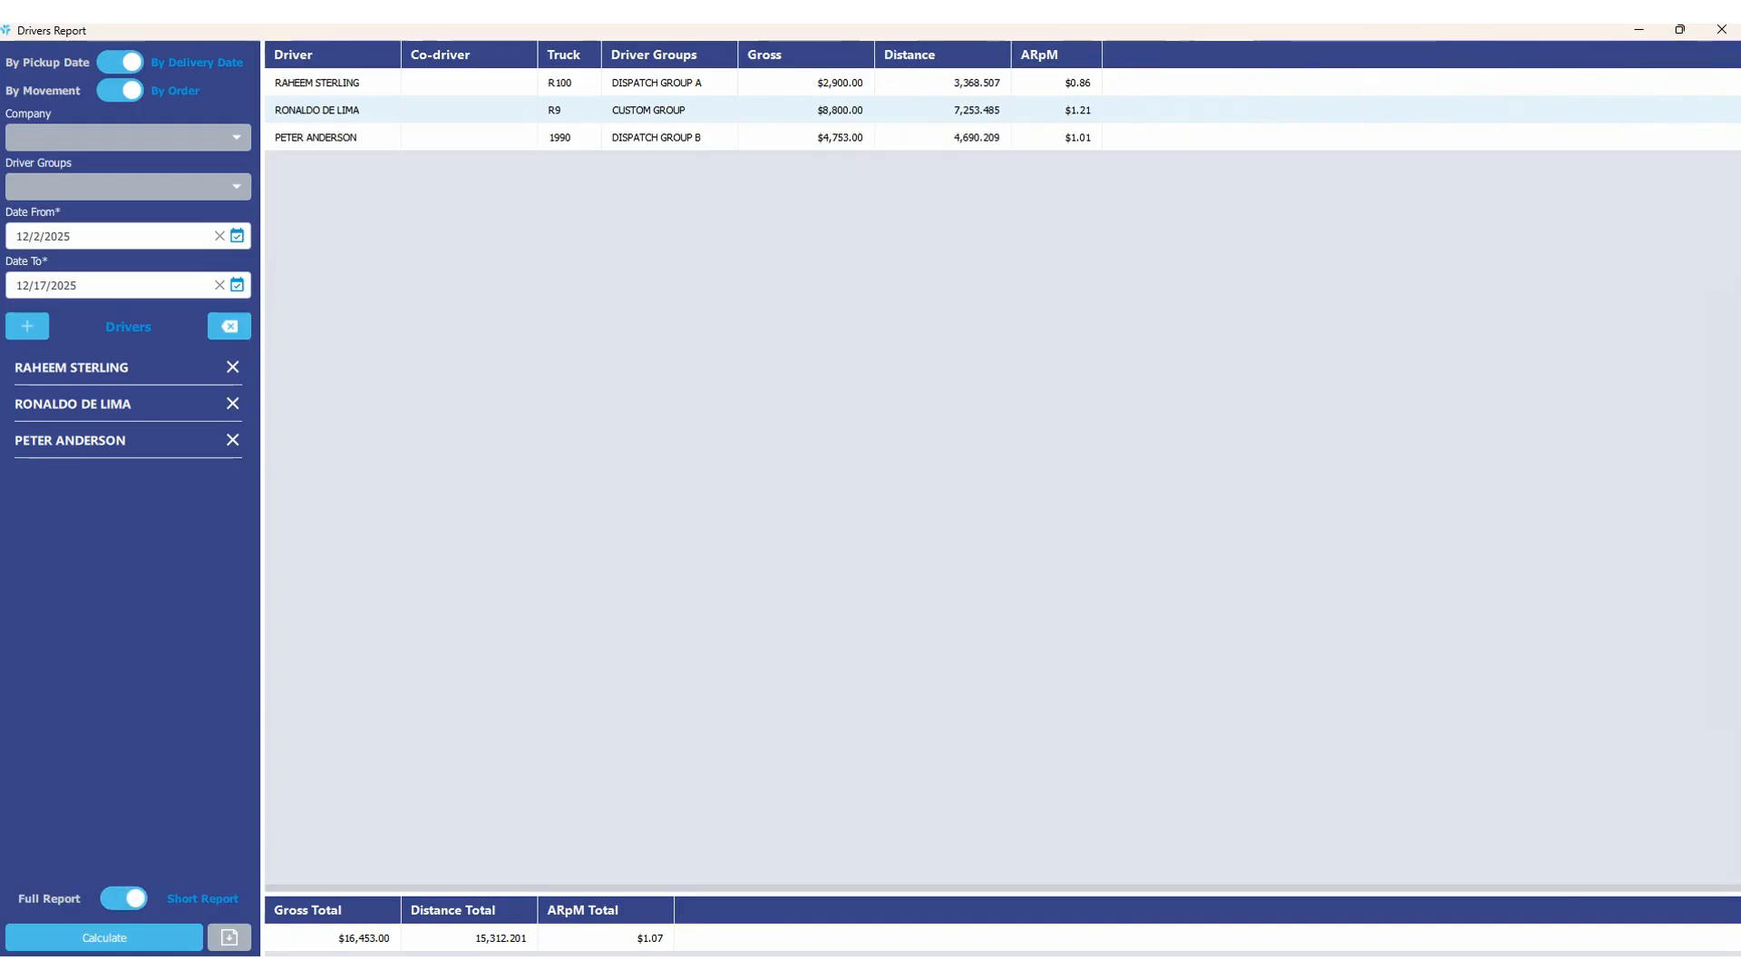
left_click(1722, 29)
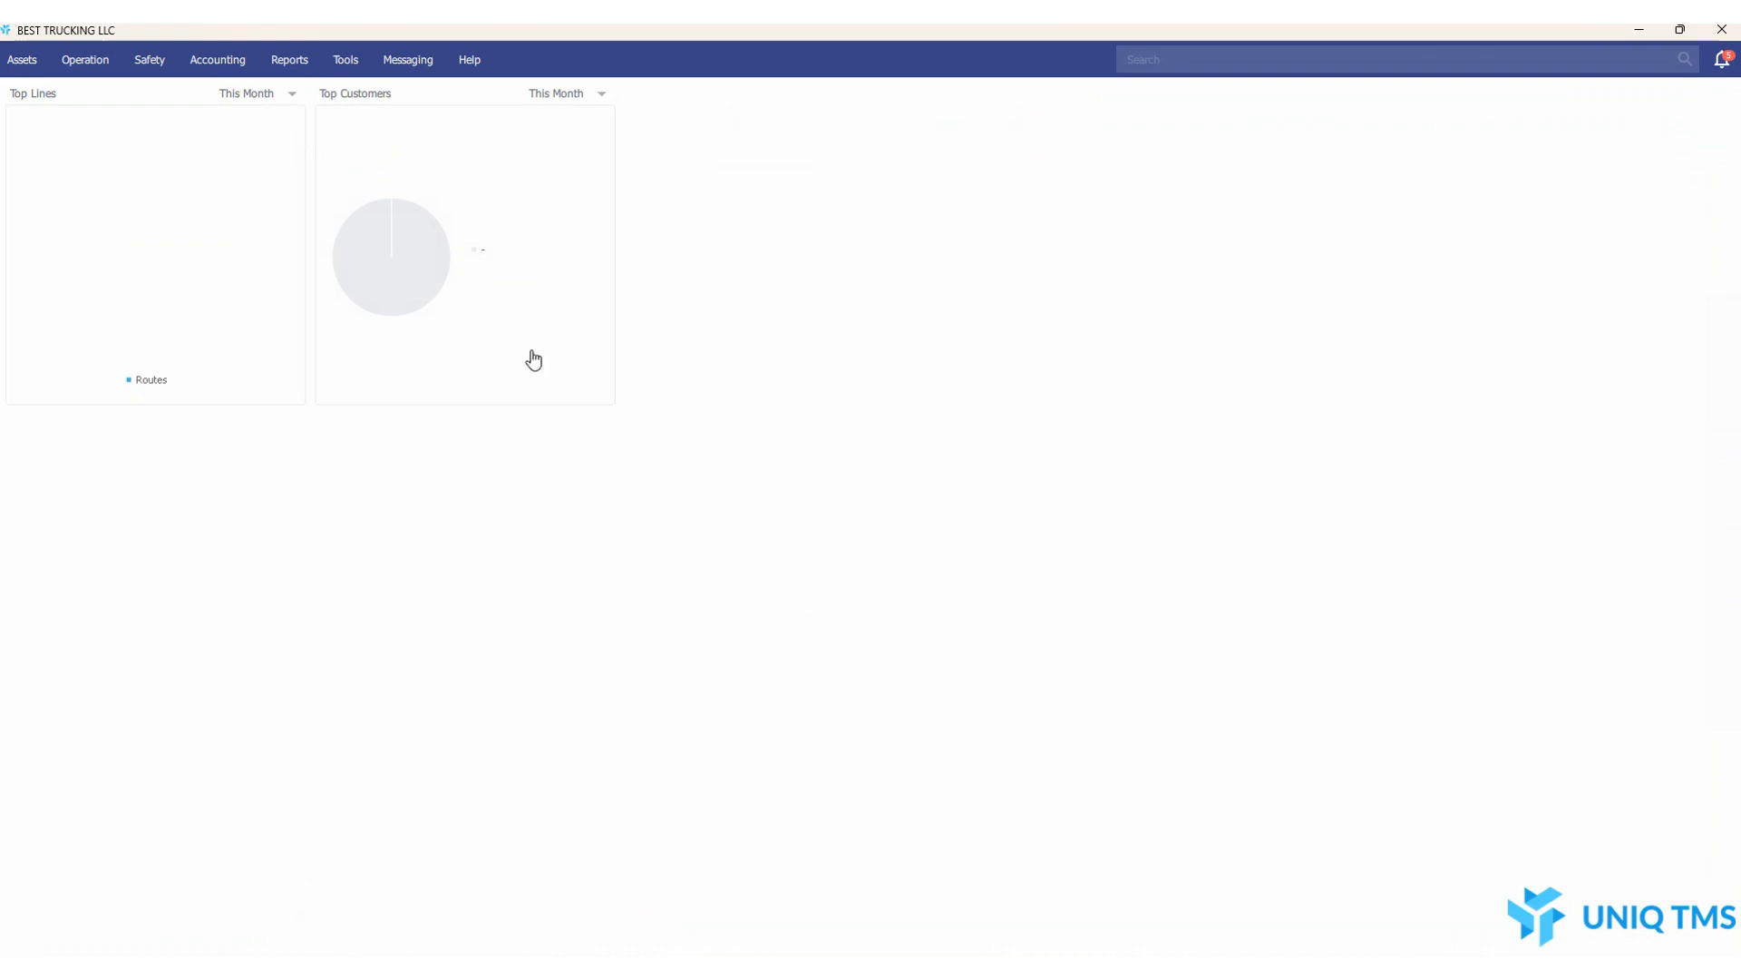
- Calculate a maximized Trucks Report for all trucks of the period, and close it
left_click(308, 66)
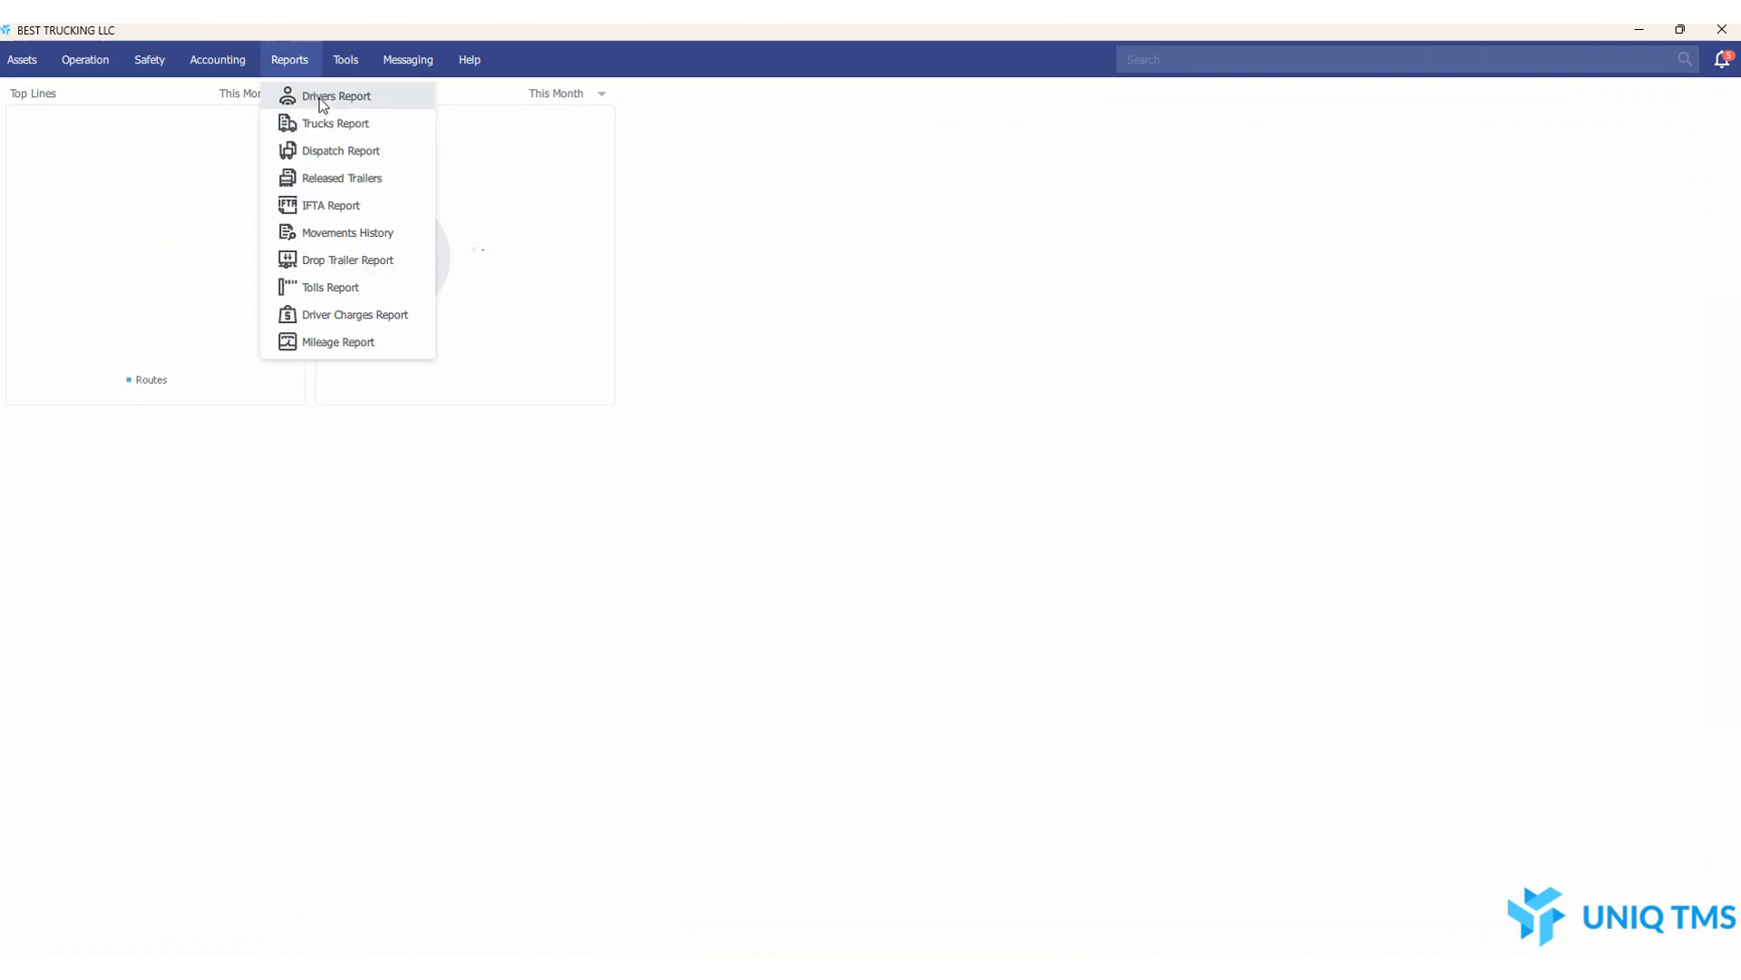
left_click(328, 121)
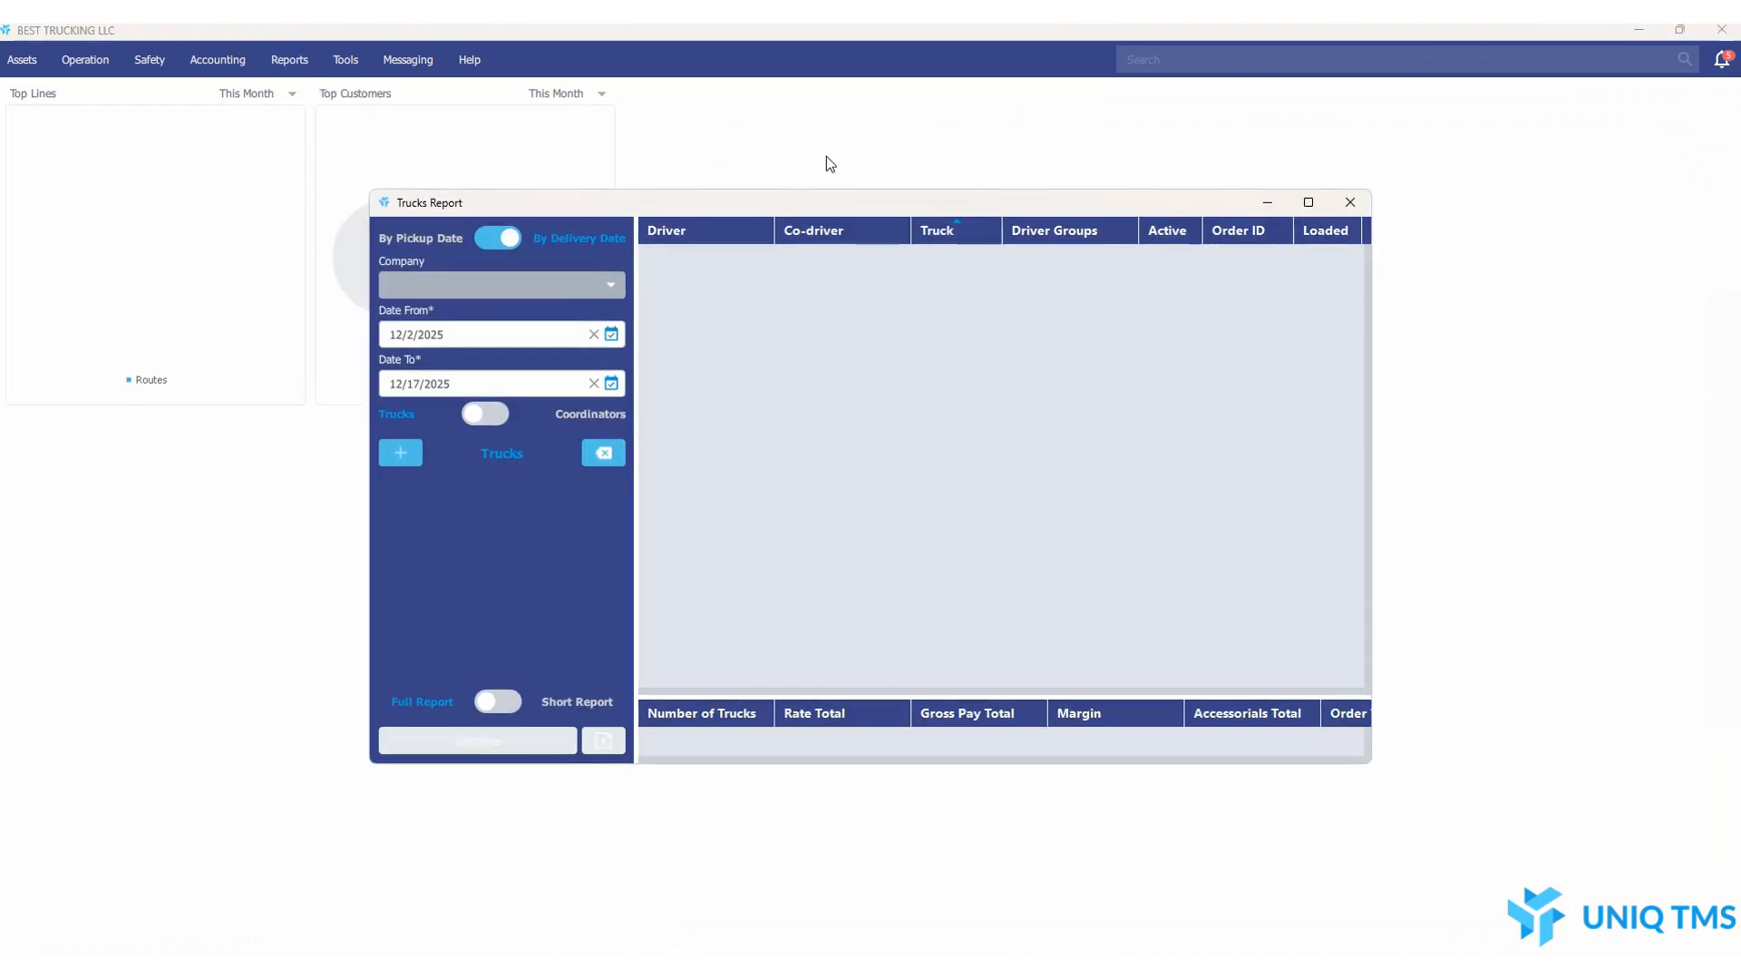
left_click(1308, 202)
left_click(20, 281)
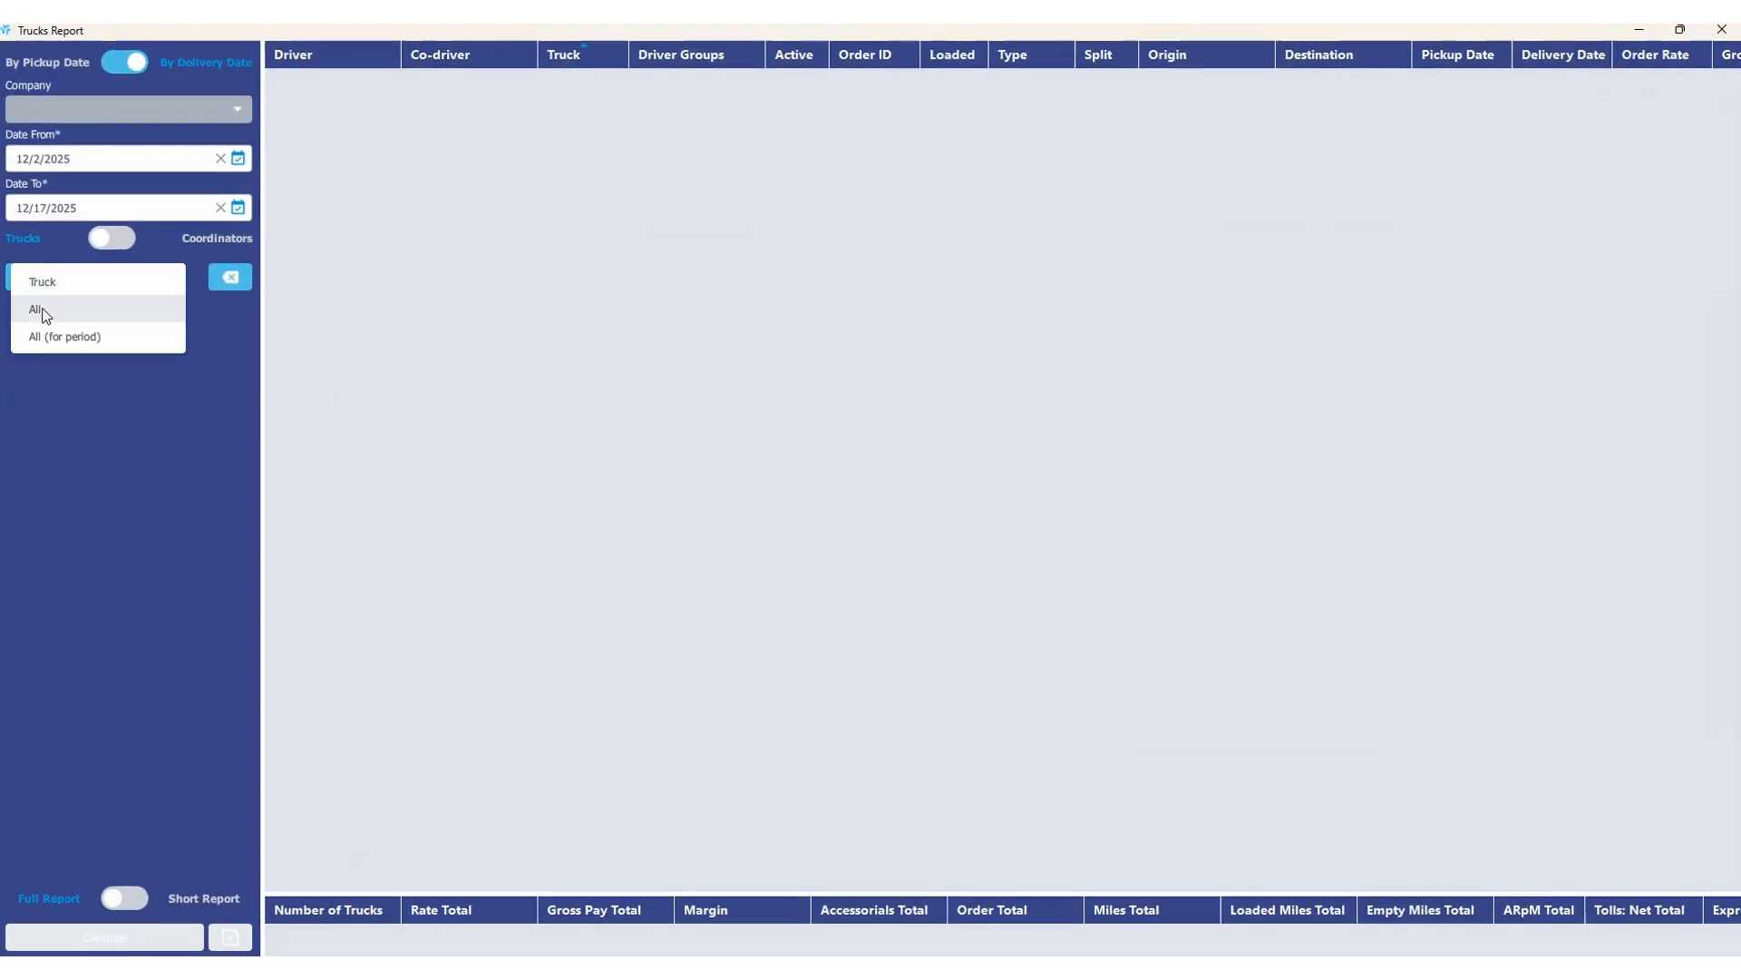
left_click(46, 335)
left_click(97, 939)
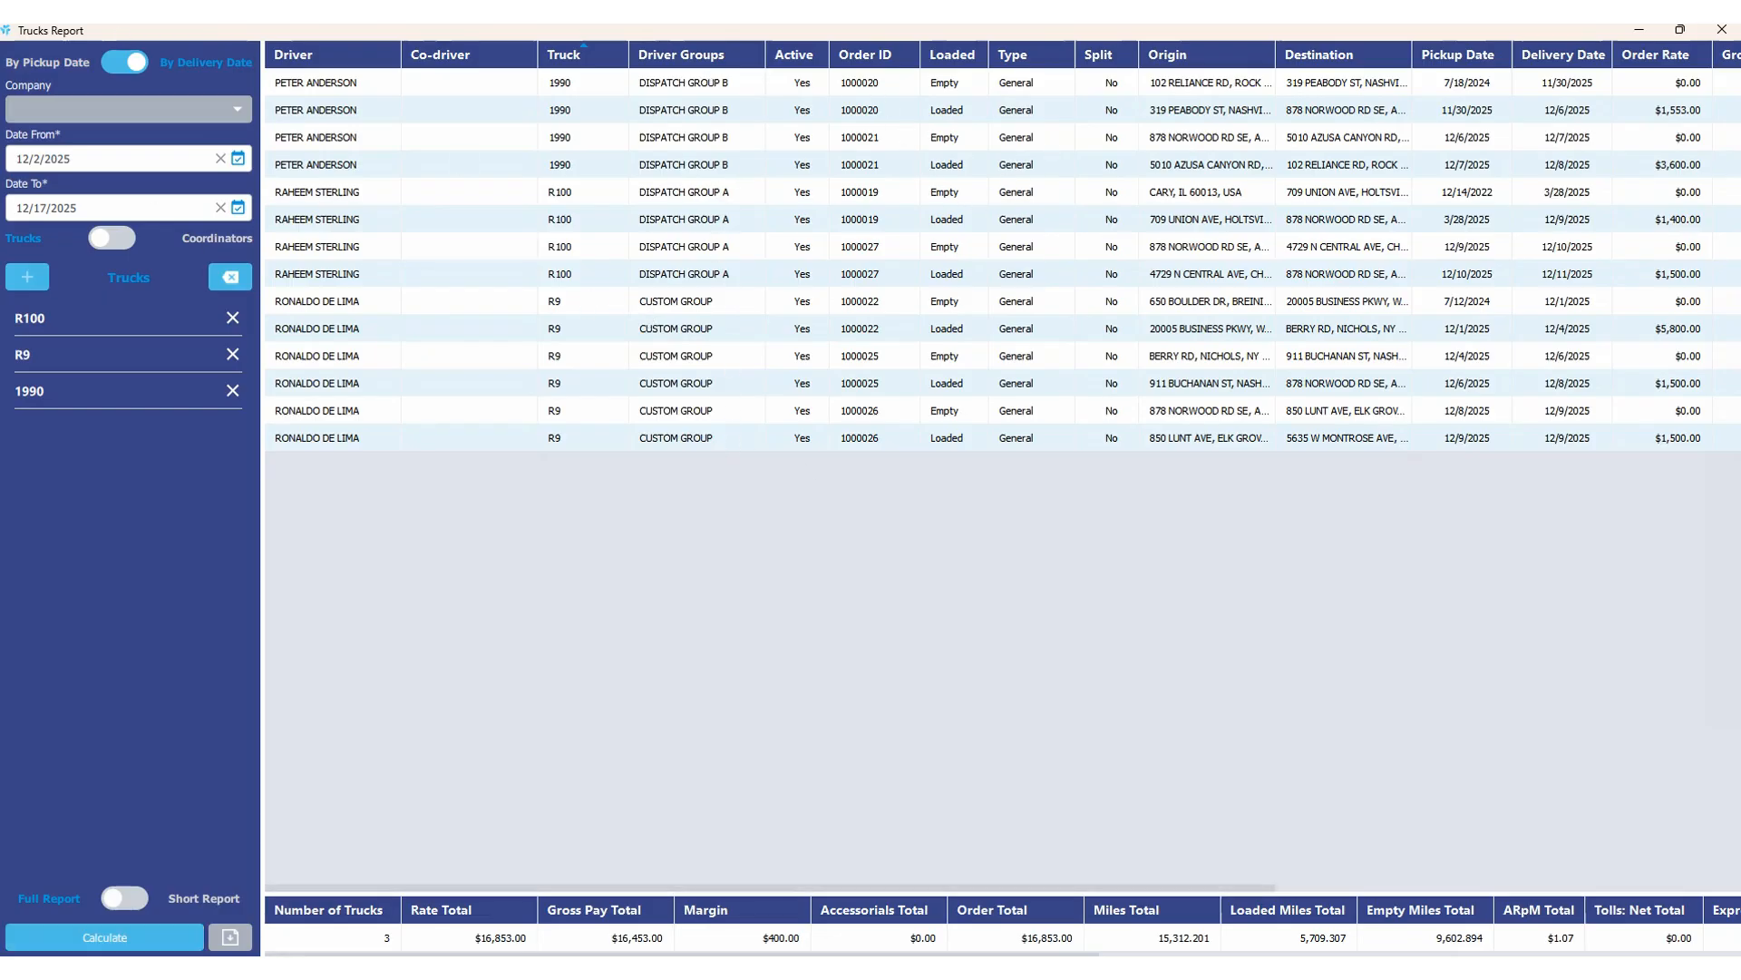
left_click(1721, 29)
- Open the Tolls Report to check its Driver Groups filter and column, and close it
left_click(278, 70)
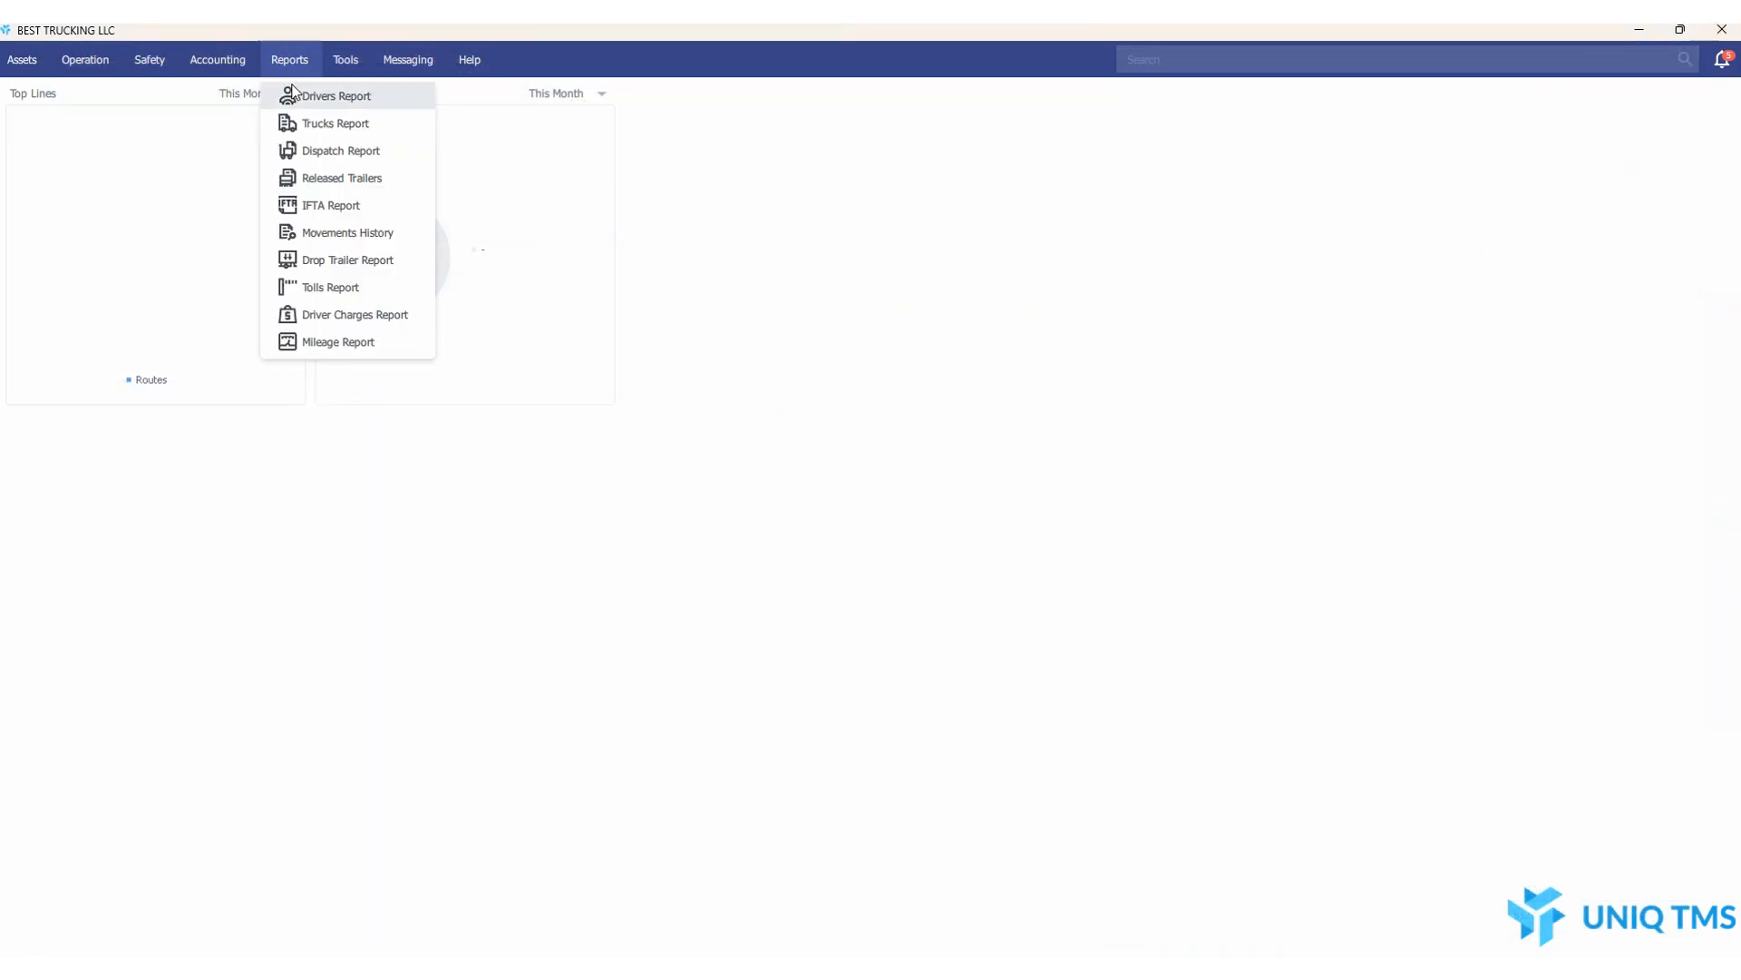
left_click(331, 287)
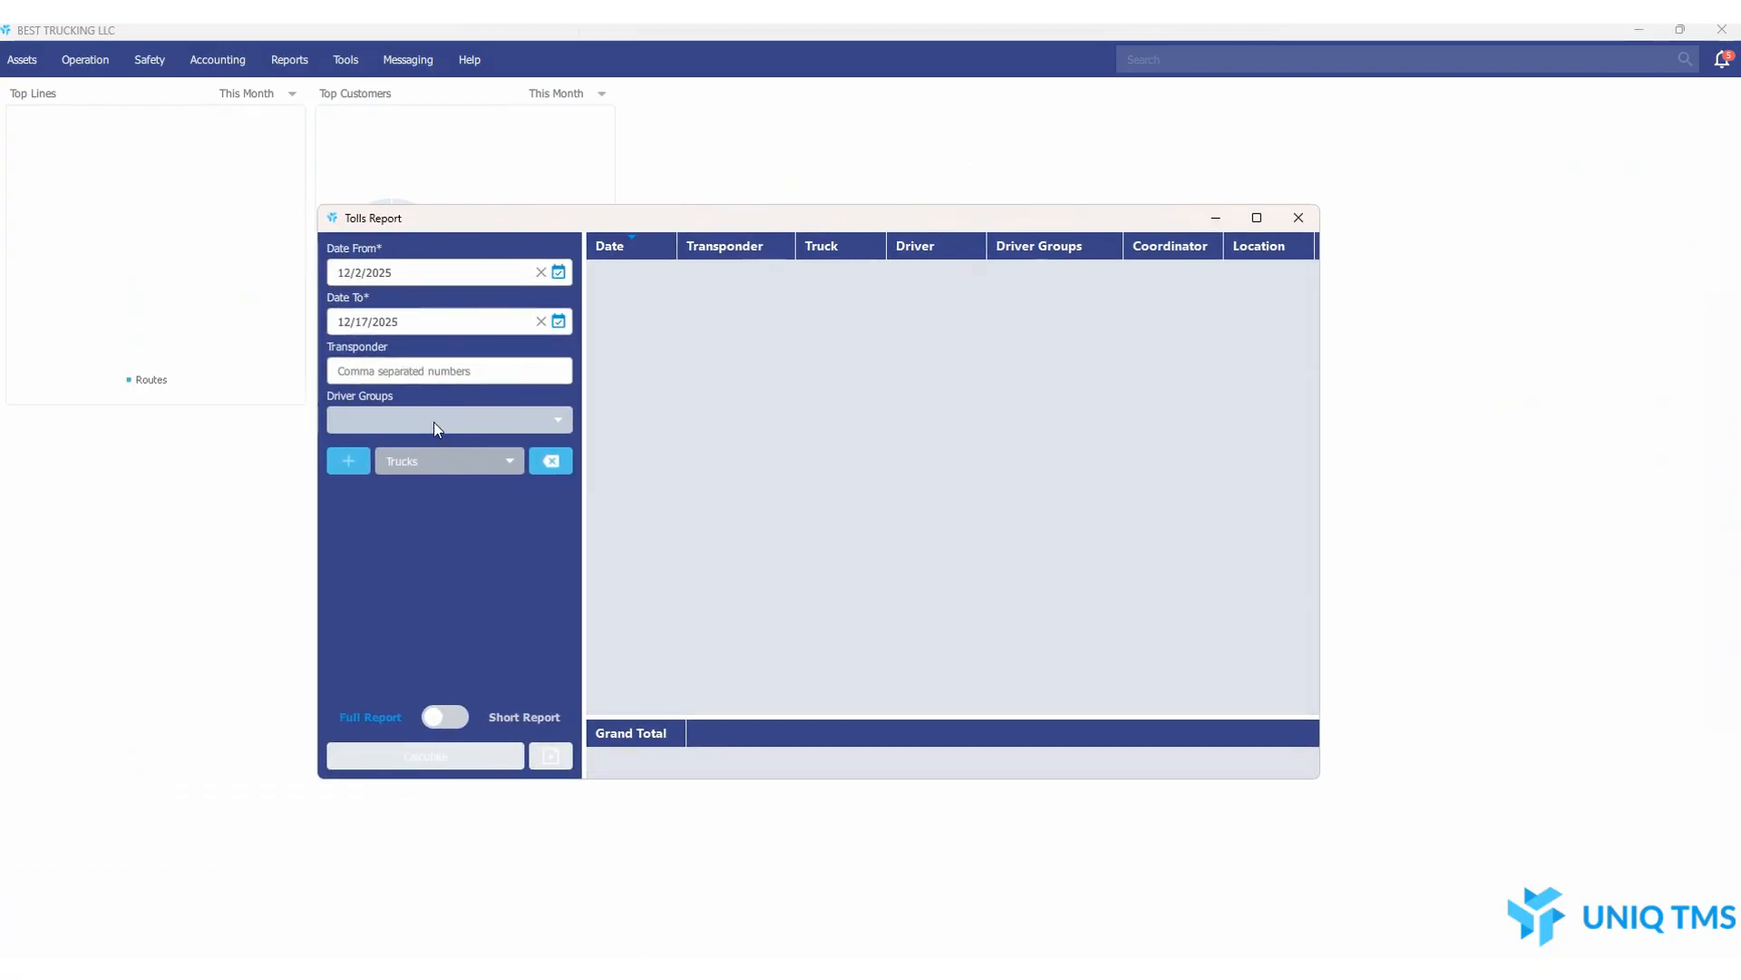
left_click(1302, 224)
- Open the Driver Charges Report and filter it by CUSTOM GROUP, DISPATCH GROUP A and DISPATCH GROUP B
left_click(289, 60)
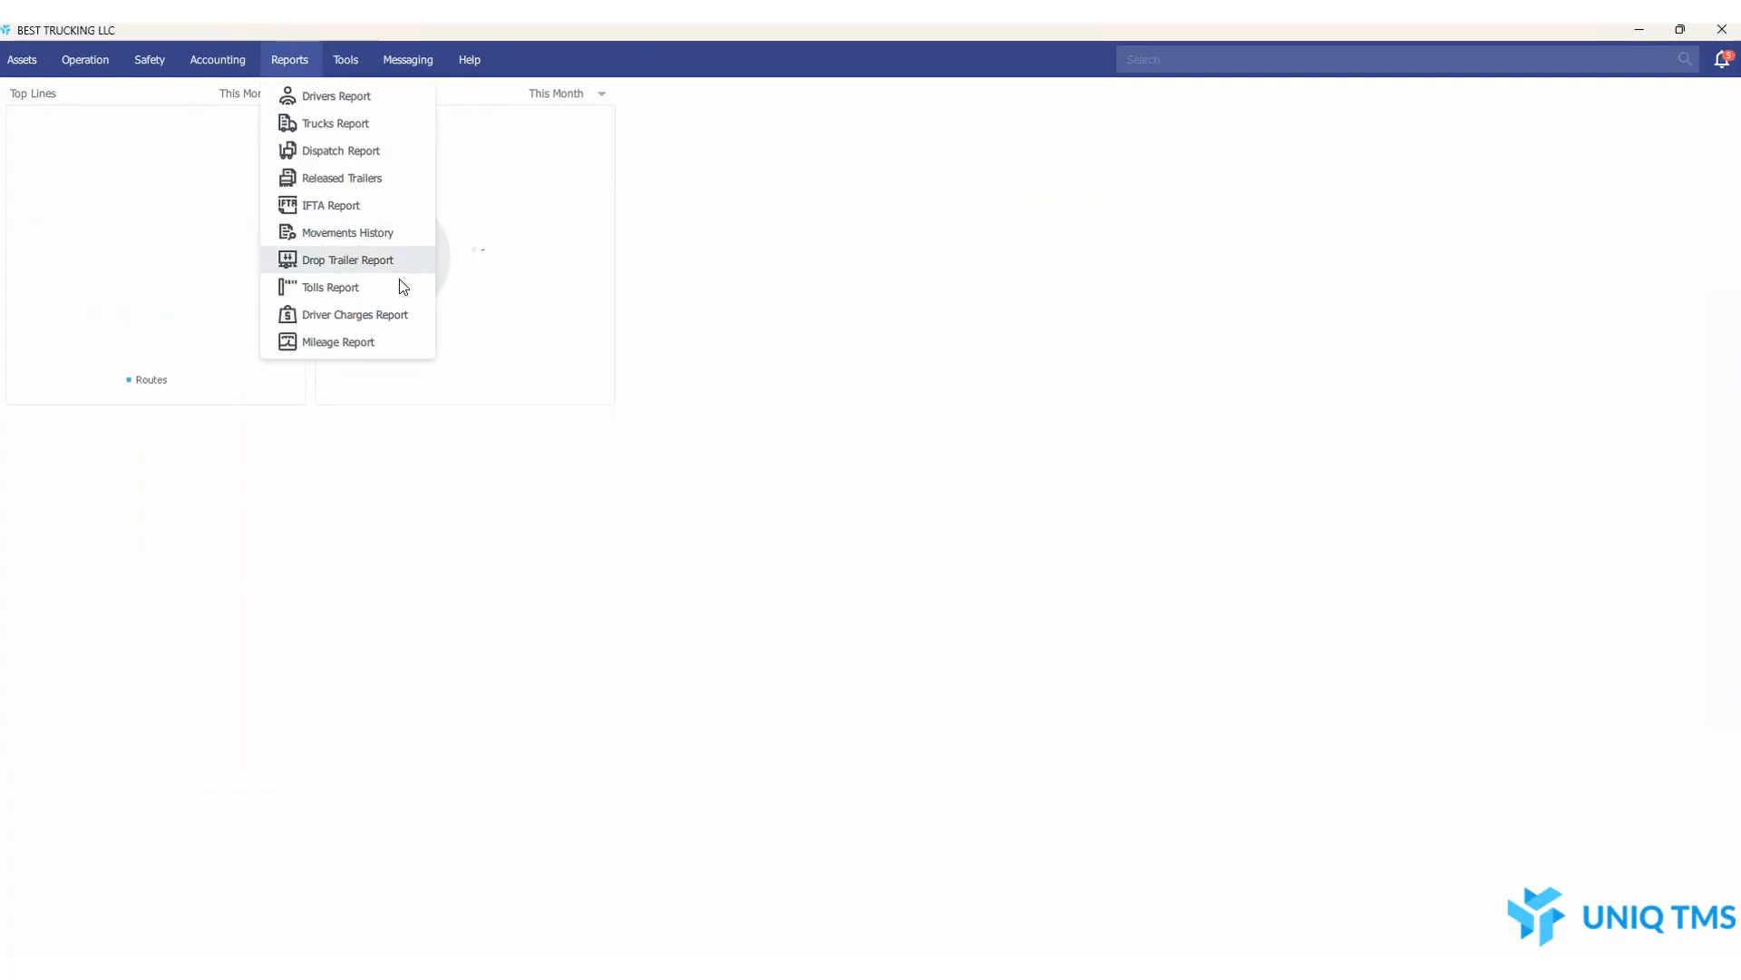
left_click(385, 313)
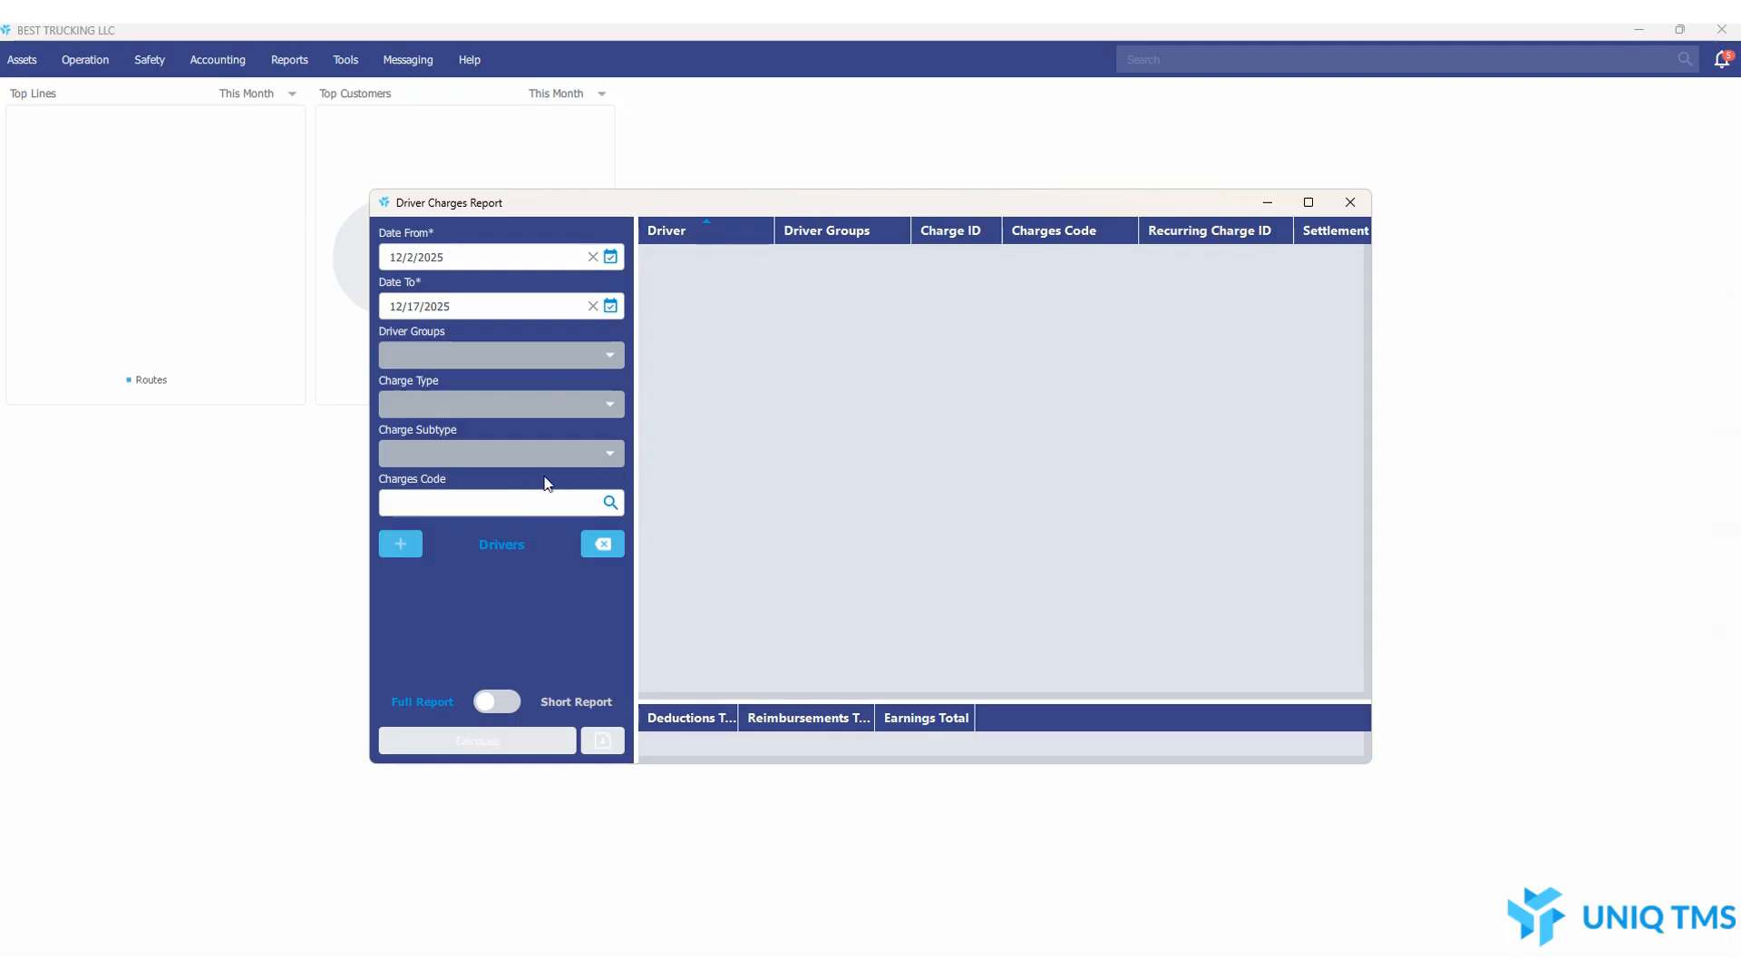
left_click(495, 355)
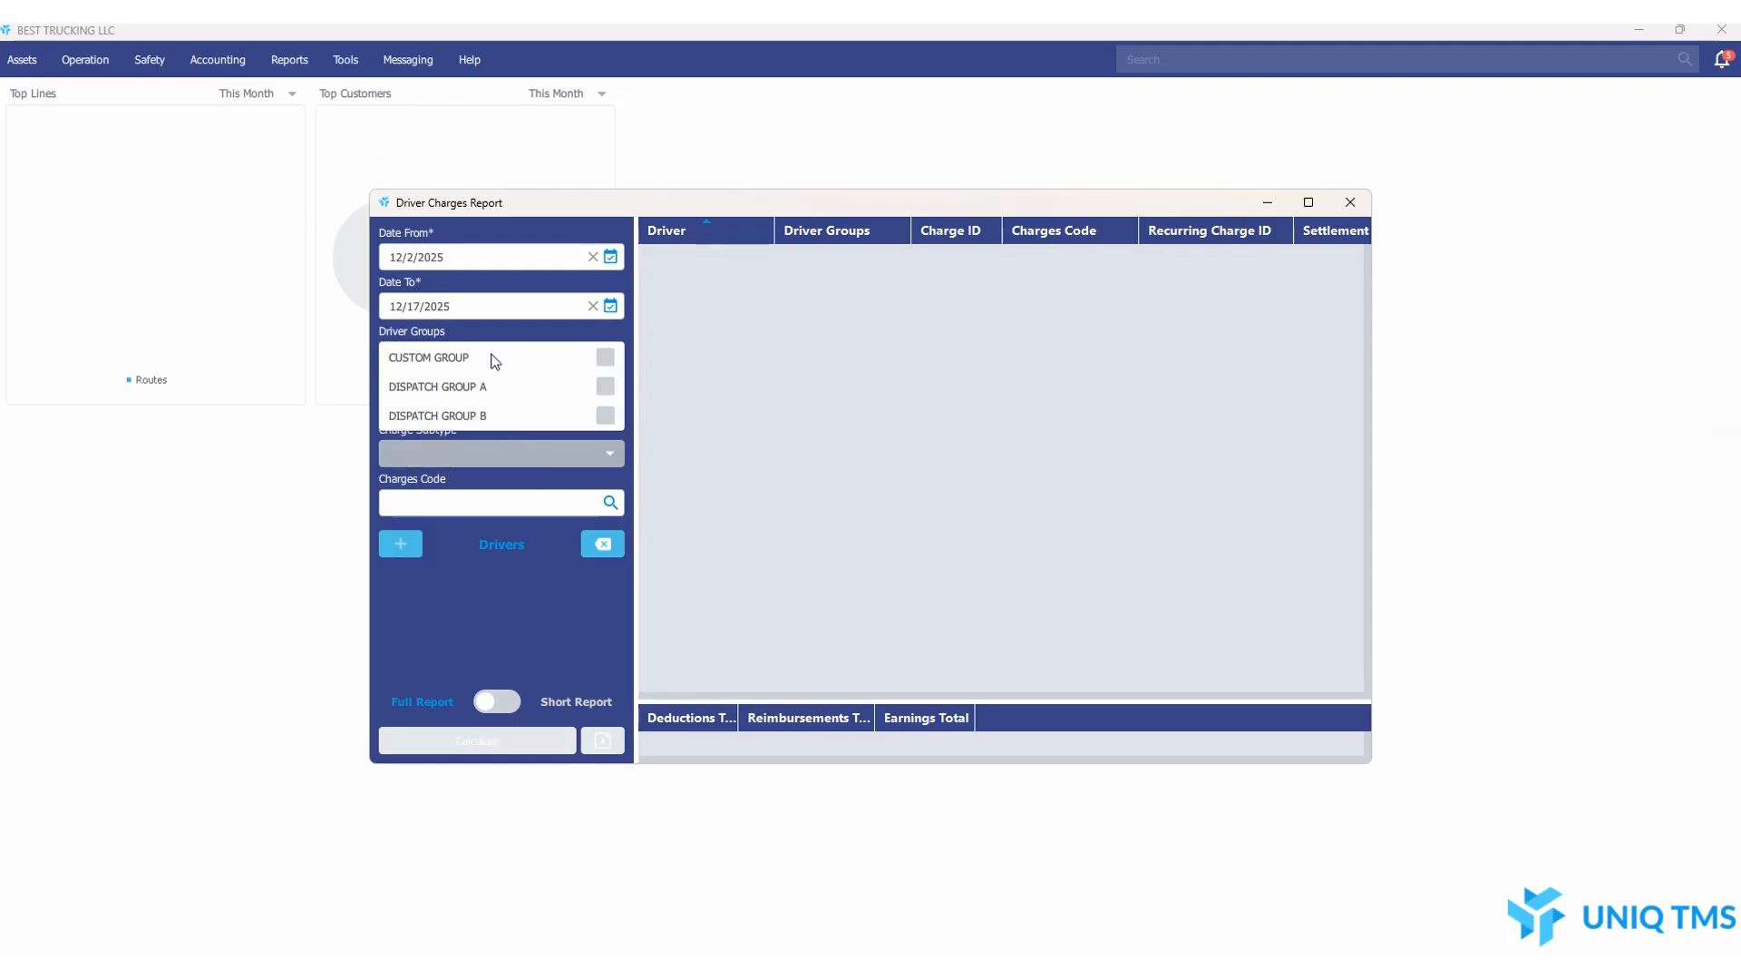
left_click(606, 357)
left_click(606, 385)
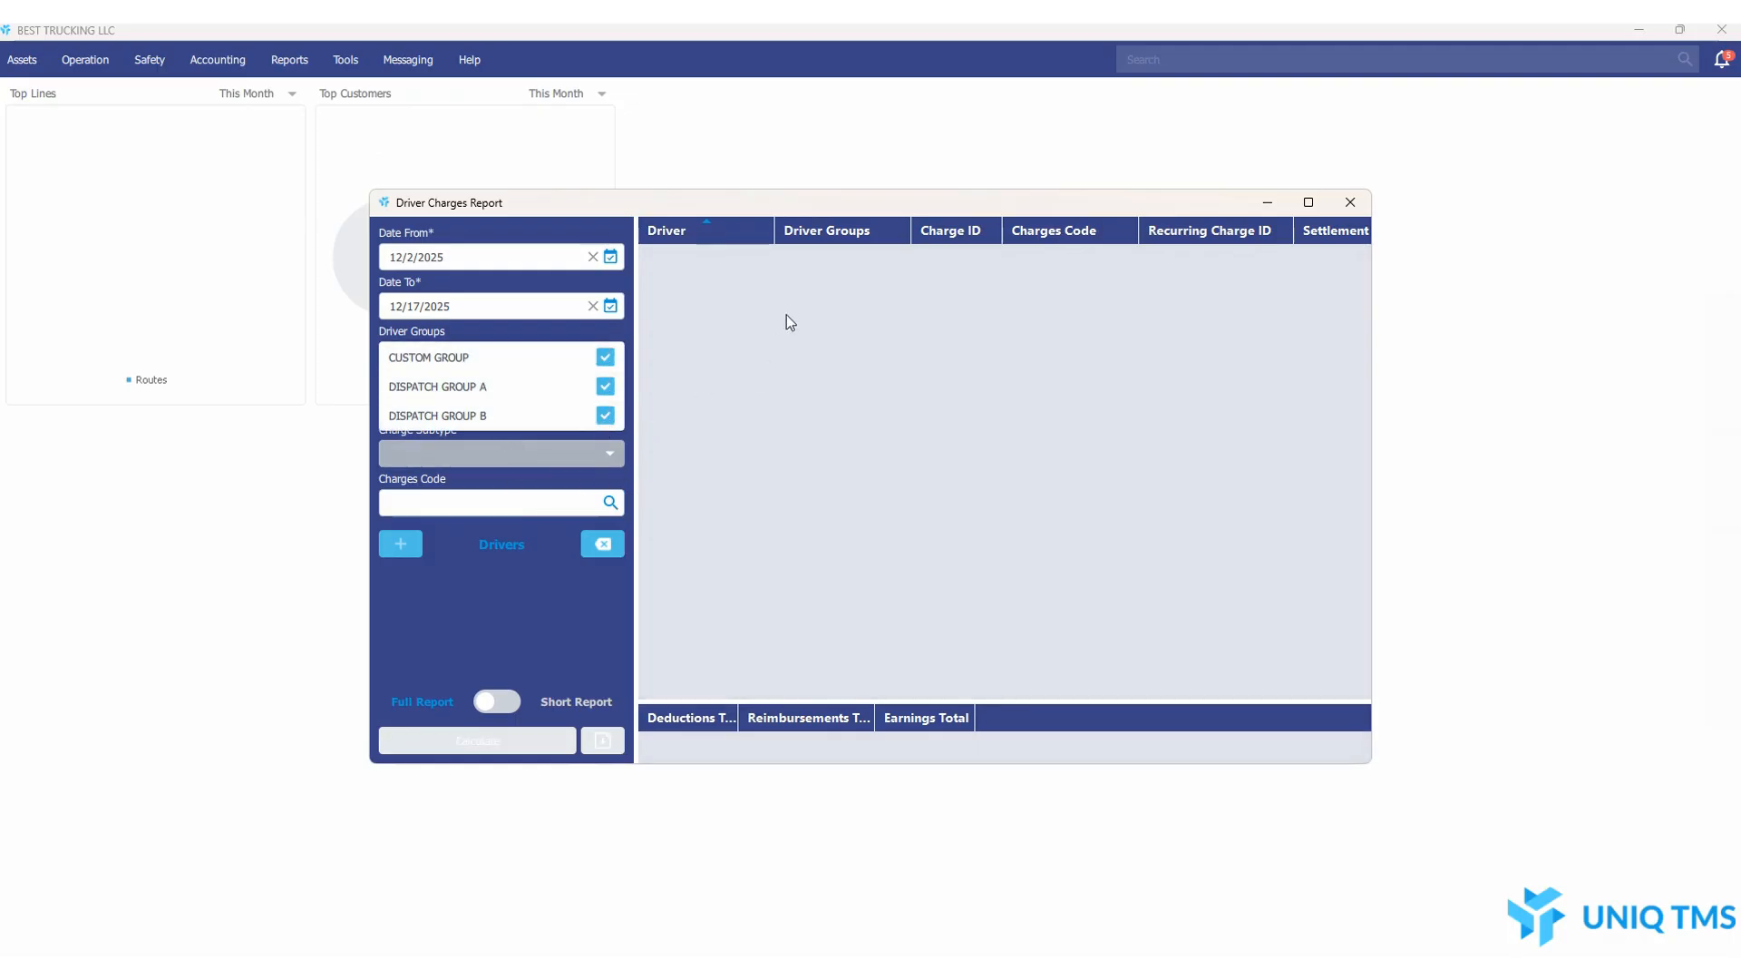
left_click(583, 599)
- Try to add all drivers of the period to the Driver Charges Report, and close it
left_click(403, 546)
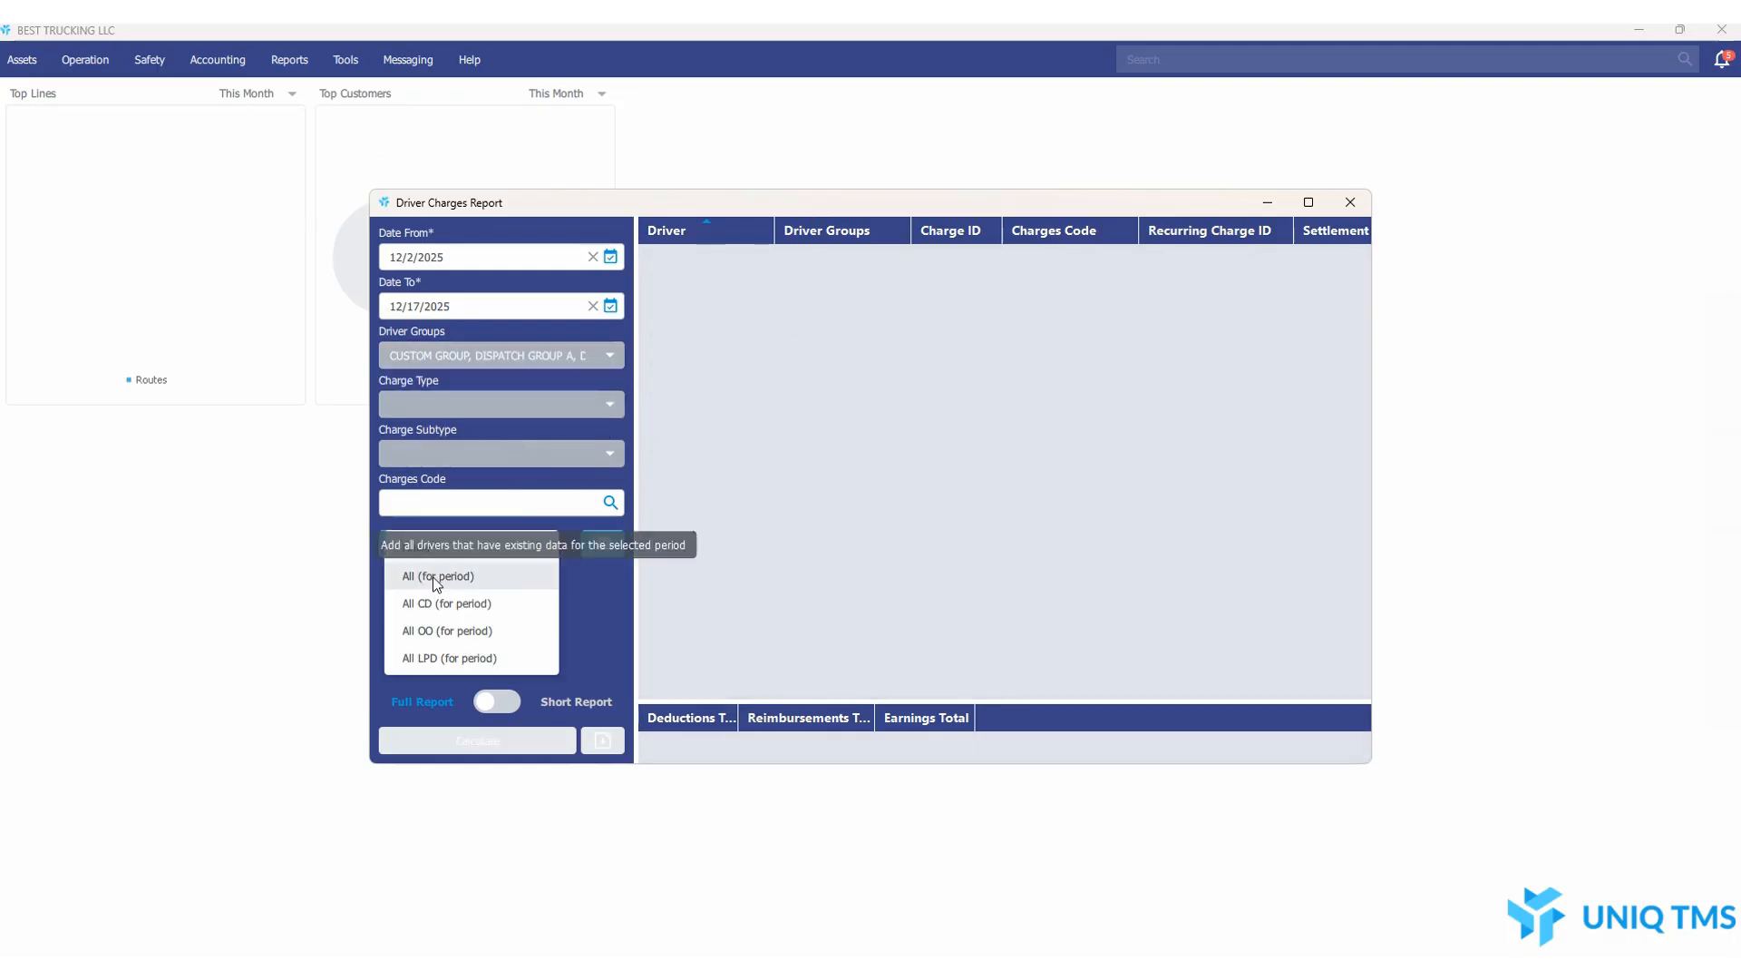
left_click(432, 576)
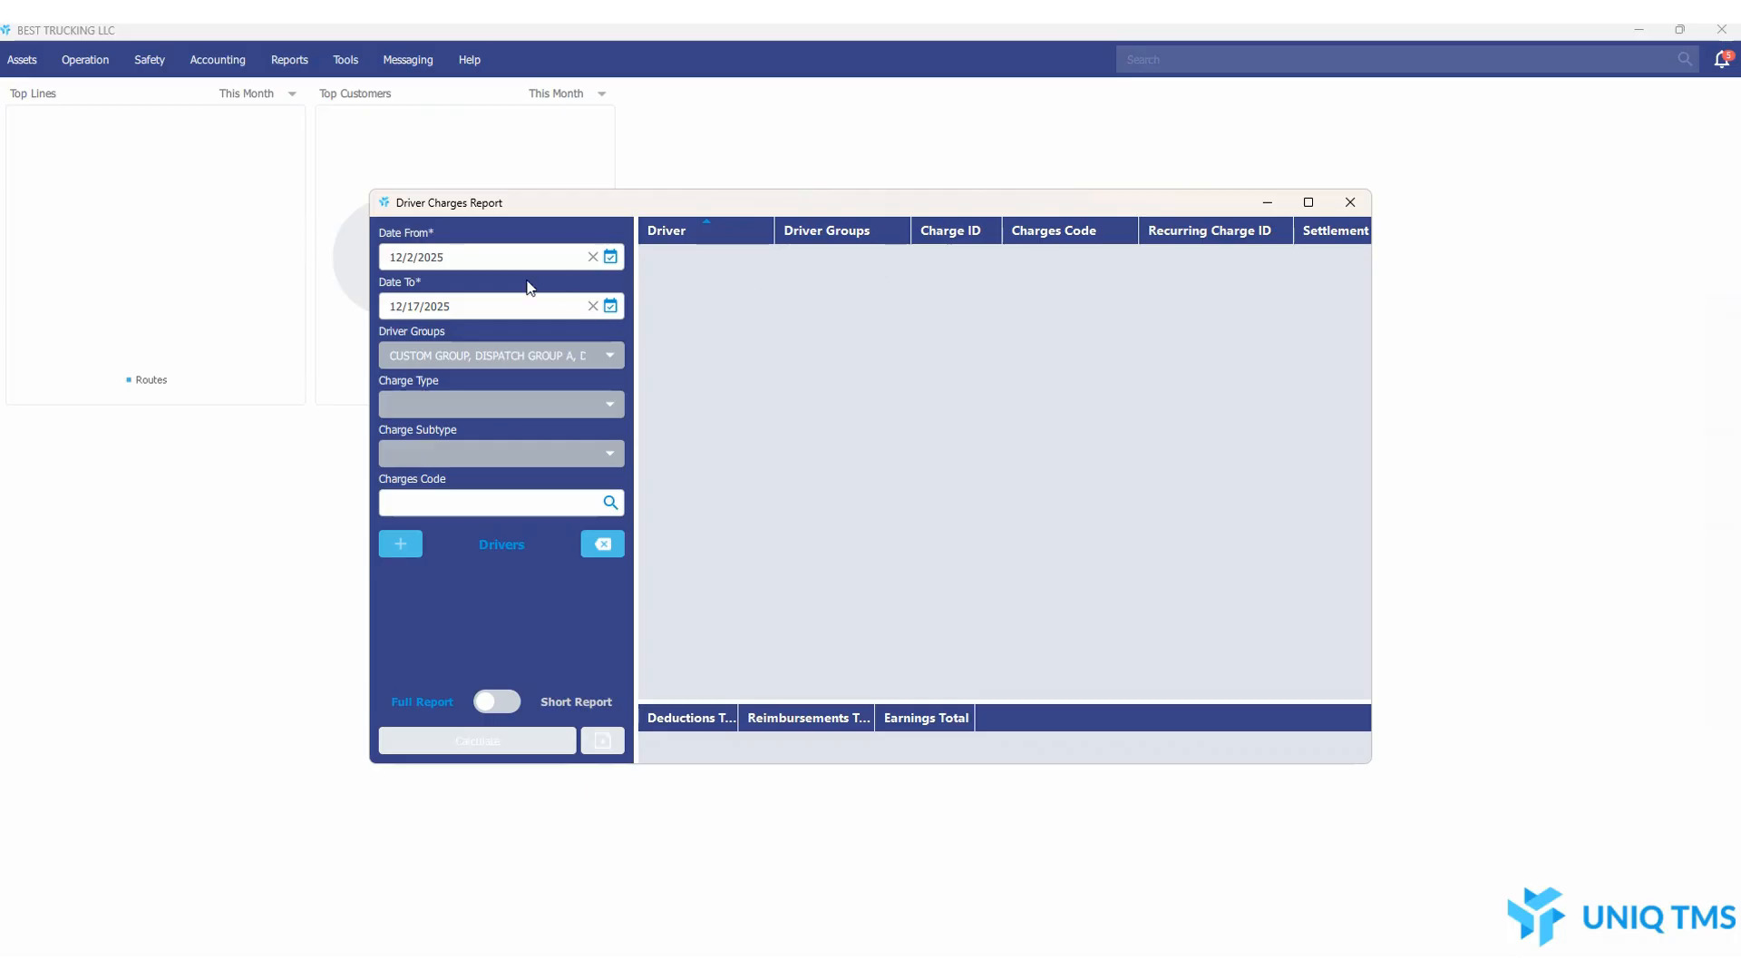
left_click(1349, 203)
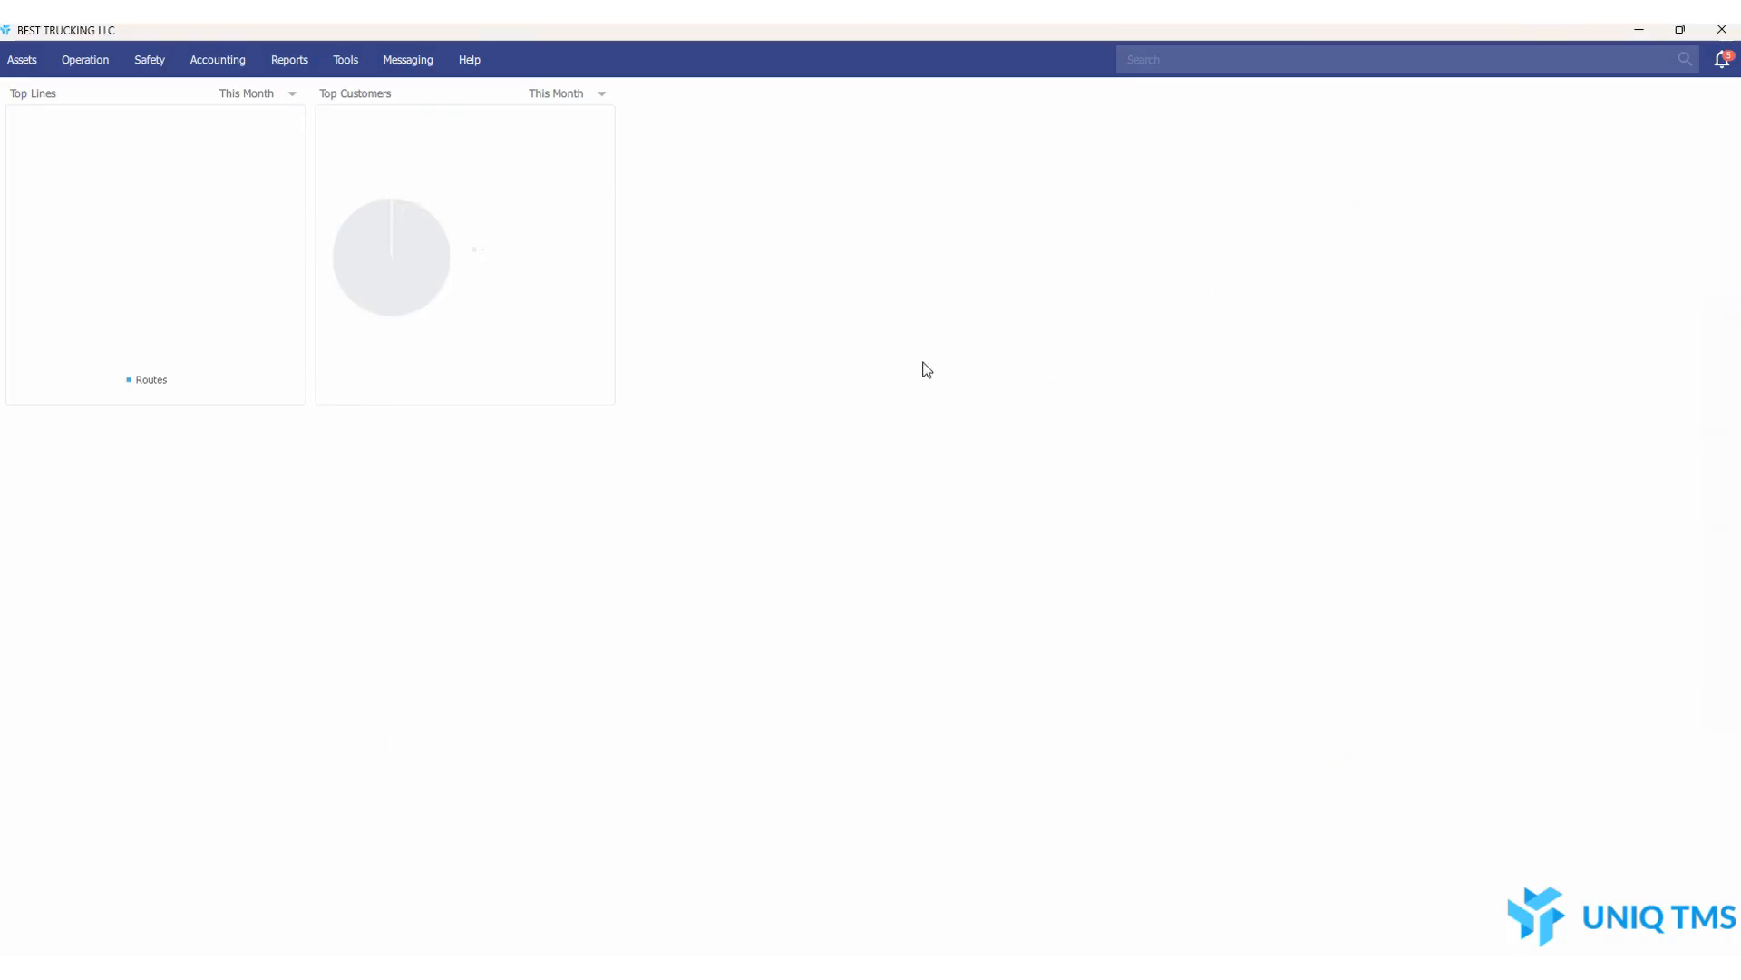